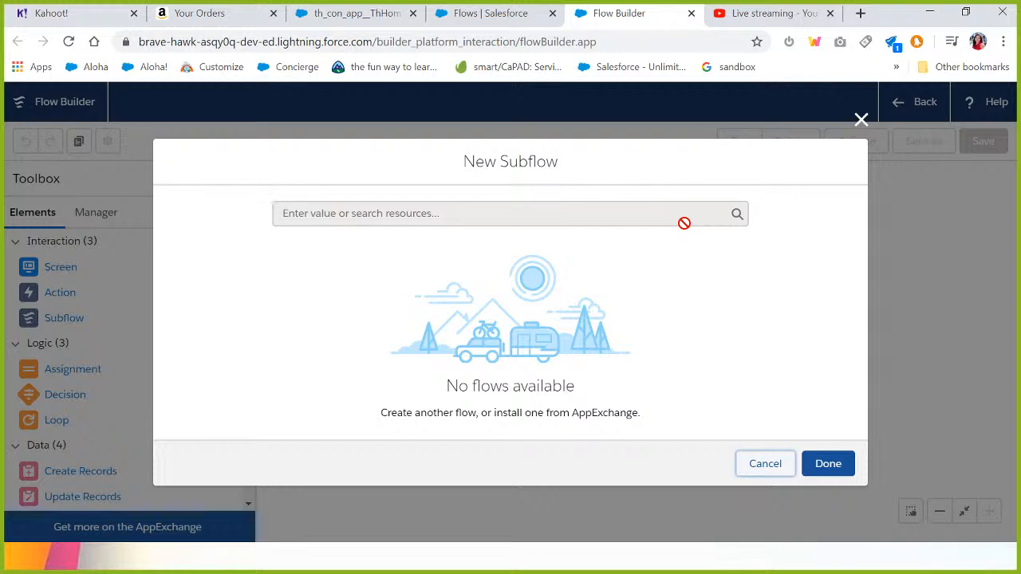
Close the New Subflow dialog without choosing a flow.
click(861, 120)
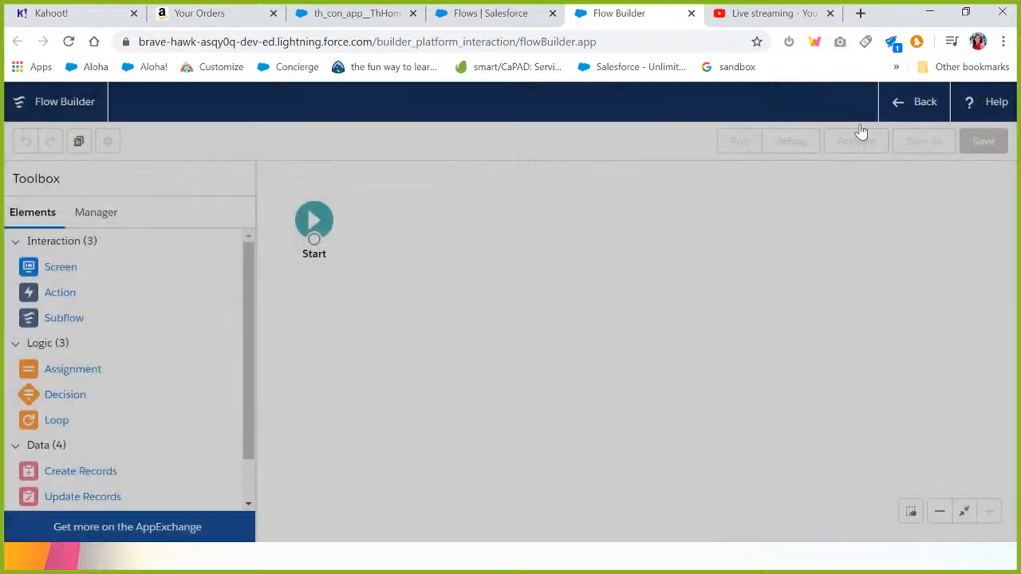
key(alt+Tab)
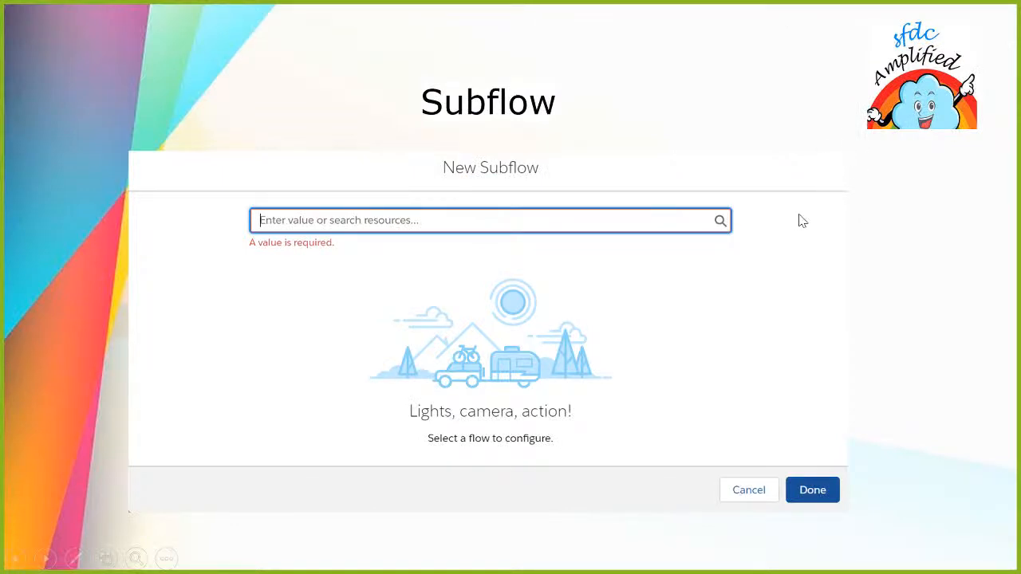
key(Right)
key(Left)
key(Right)
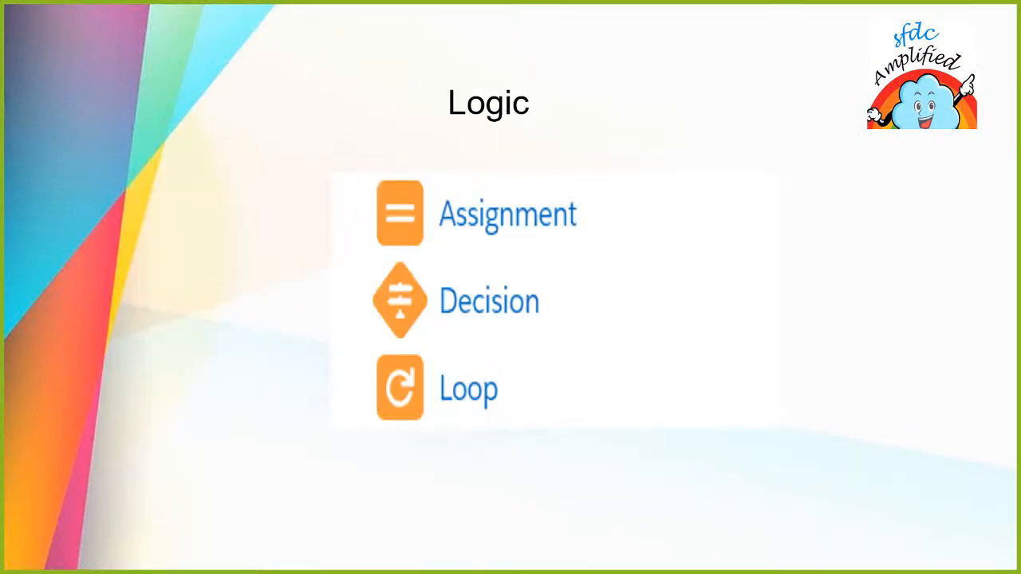
key(alt+Tab)
key(alt+shift+Tab)
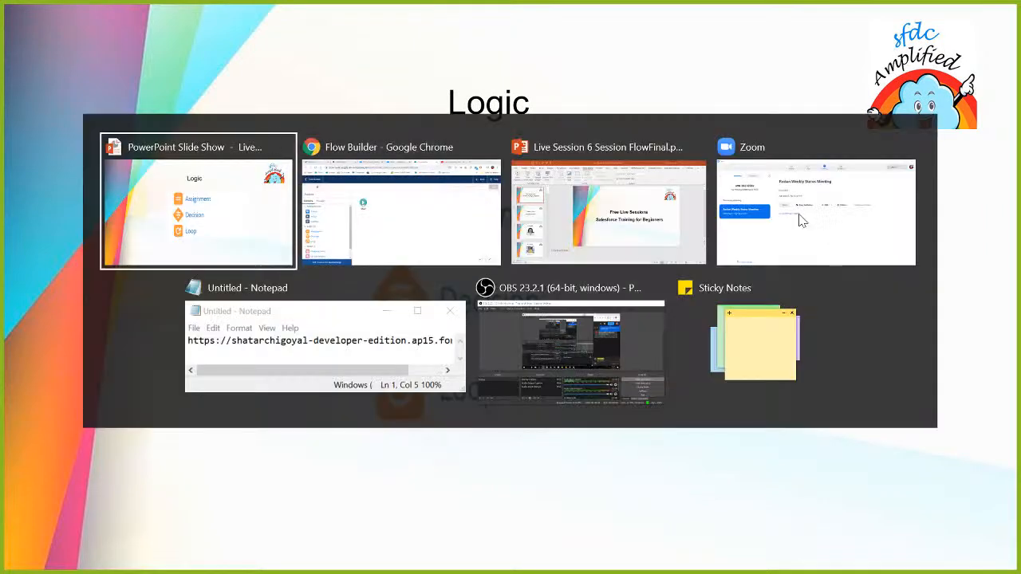
key(alt+Tab)
key(alt+Tab)
key(alt+shift+Tab)
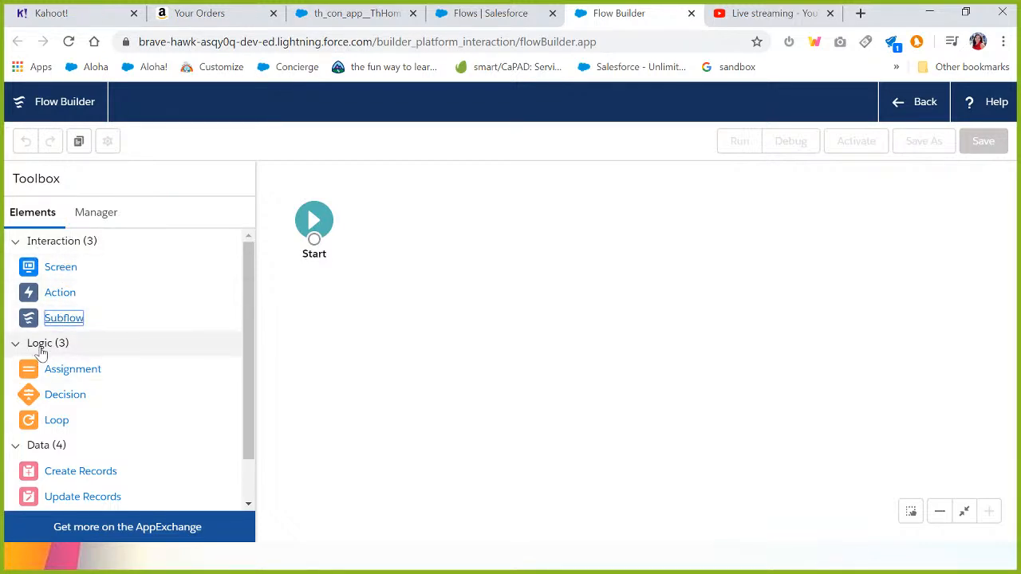
Place an Assignment element on the canvas to view its settings dialog, then close it without saving.
drag(50, 372, 392, 331)
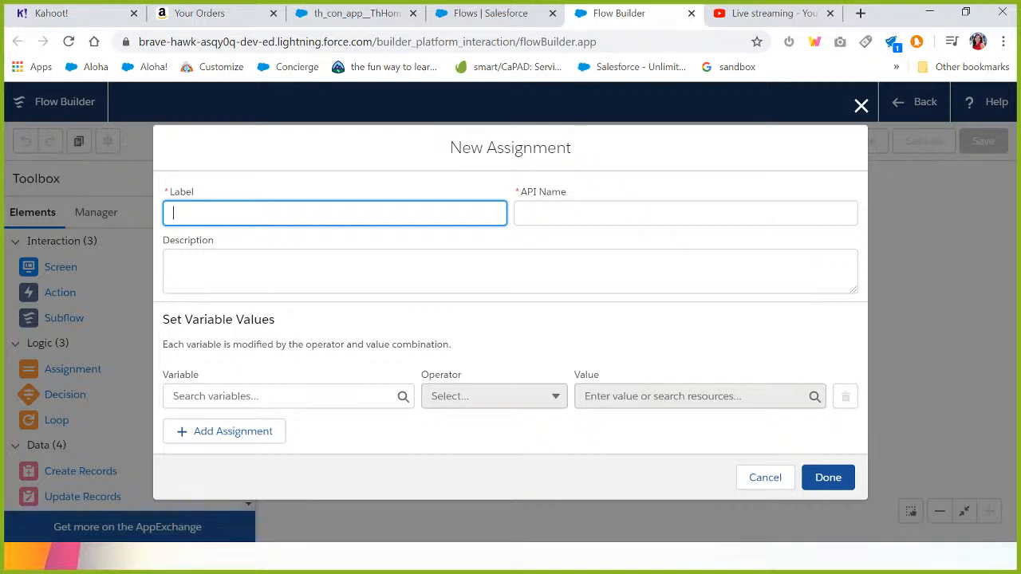
click(858, 106)
Place a Decision element on the canvas to view its label and outcome settings, then close it without saving.
drag(61, 407, 402, 322)
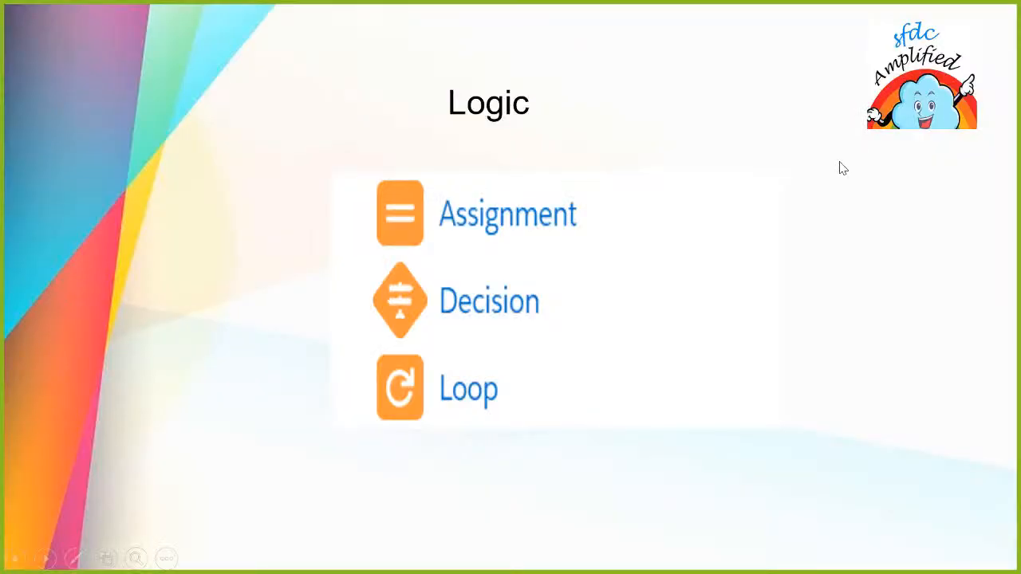
key(alt+Tab)
key(alt+Tab)
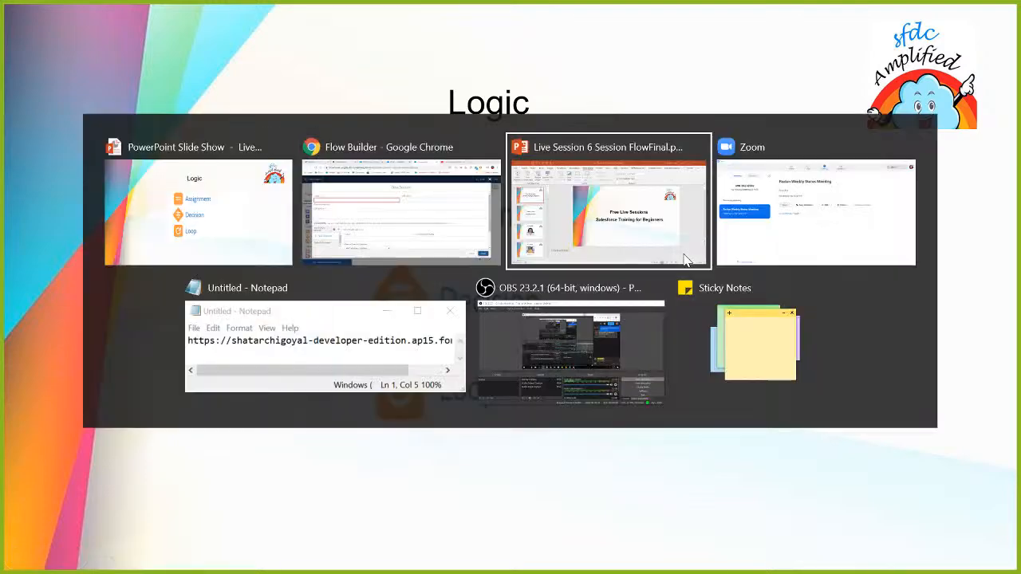
key(alt+shift+Tab)
key(alt+shift+Tab)
key(alt+Tab)
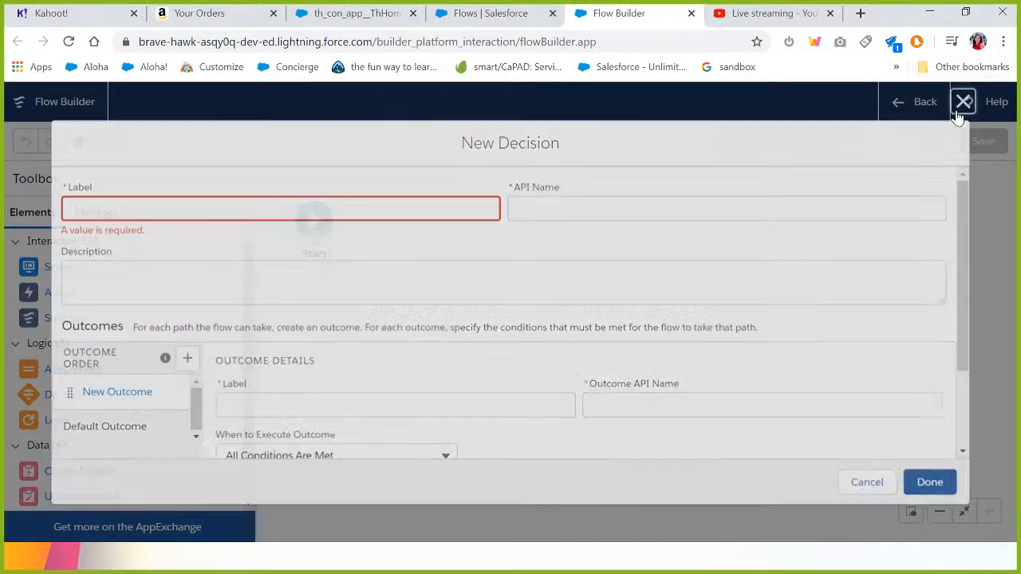
click(957, 114)
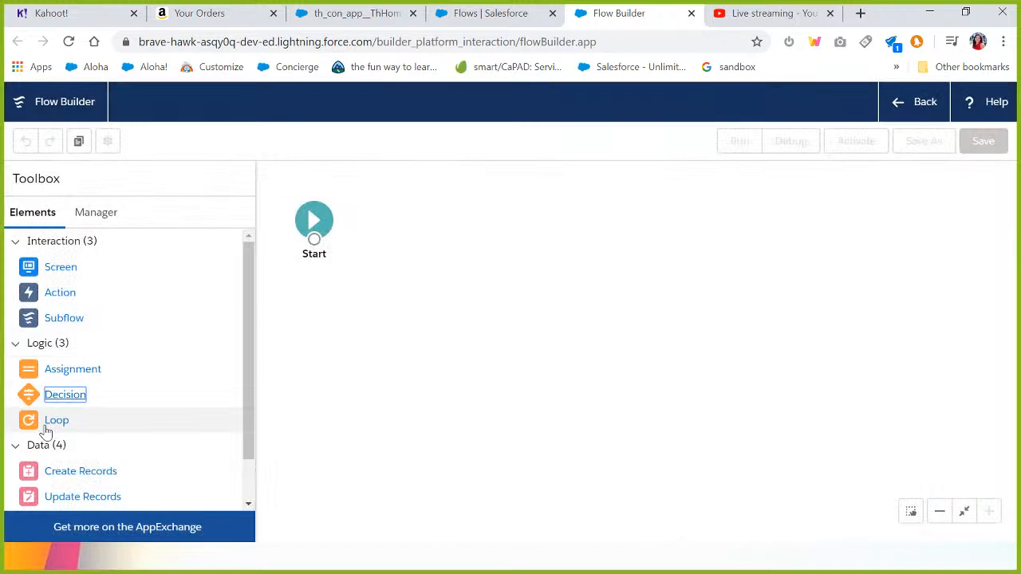
Place a Loop element on the canvas to view its collection settings, then close it without saving.
drag(47, 429, 295, 358)
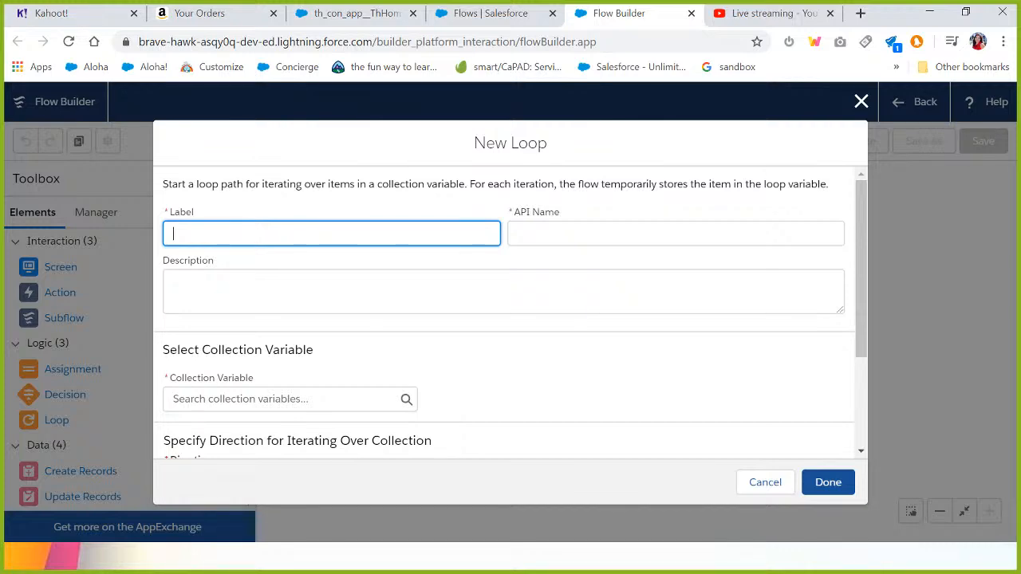
click(860, 106)
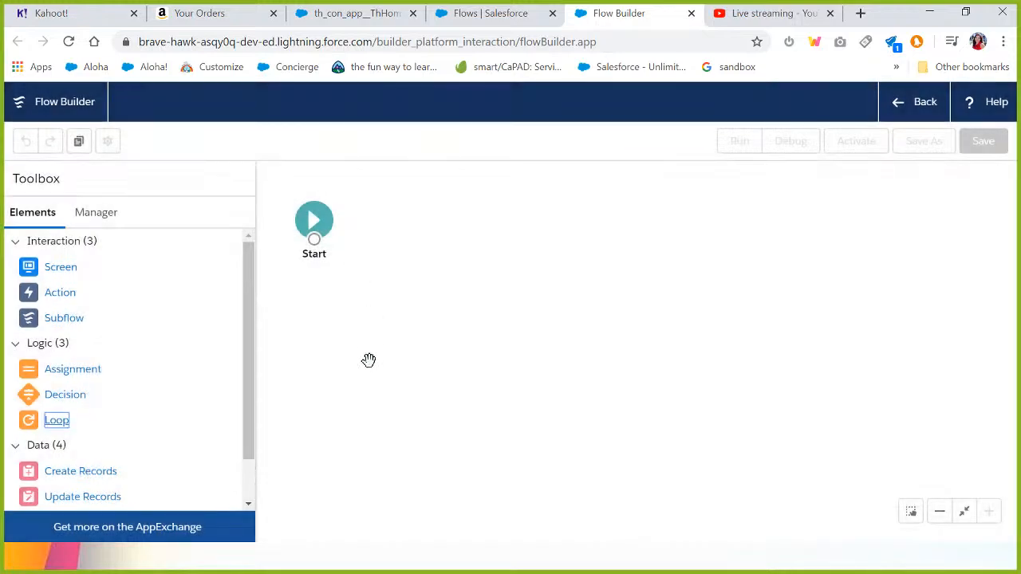
key(alt+Tab)
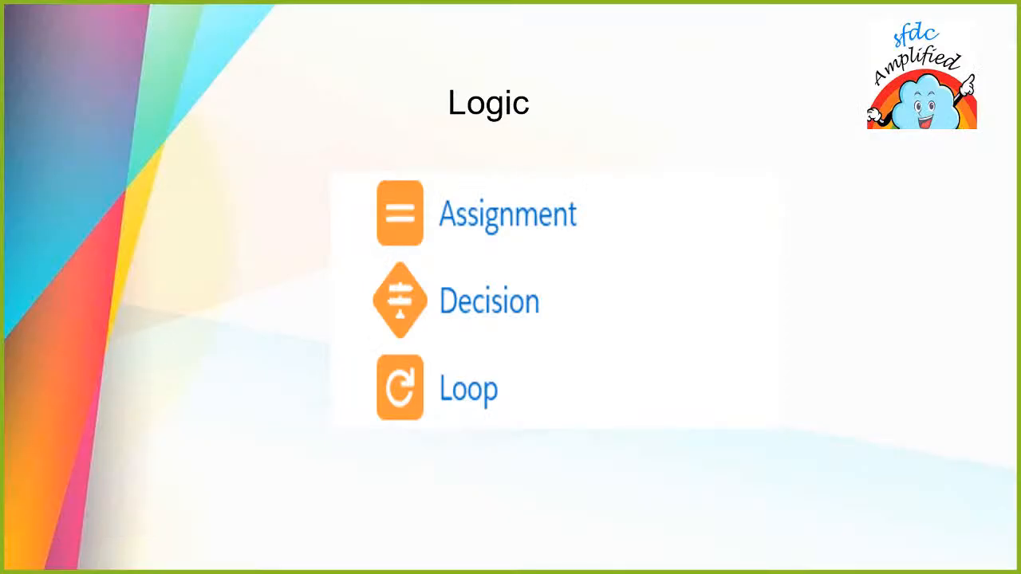
key(Right)
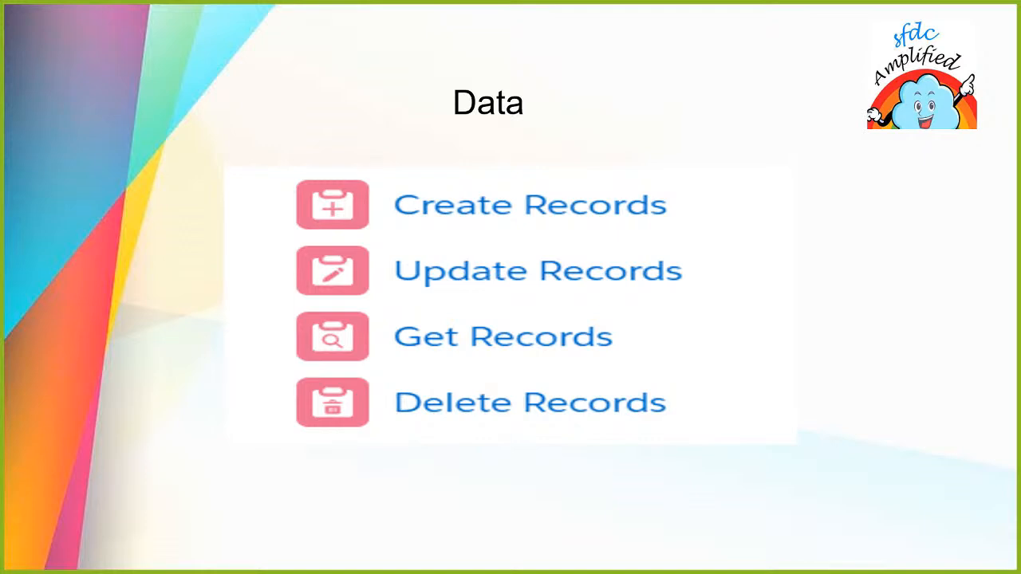
key(alt+Tab)
key(alt+Tab)
key(alt+shift+Tab)
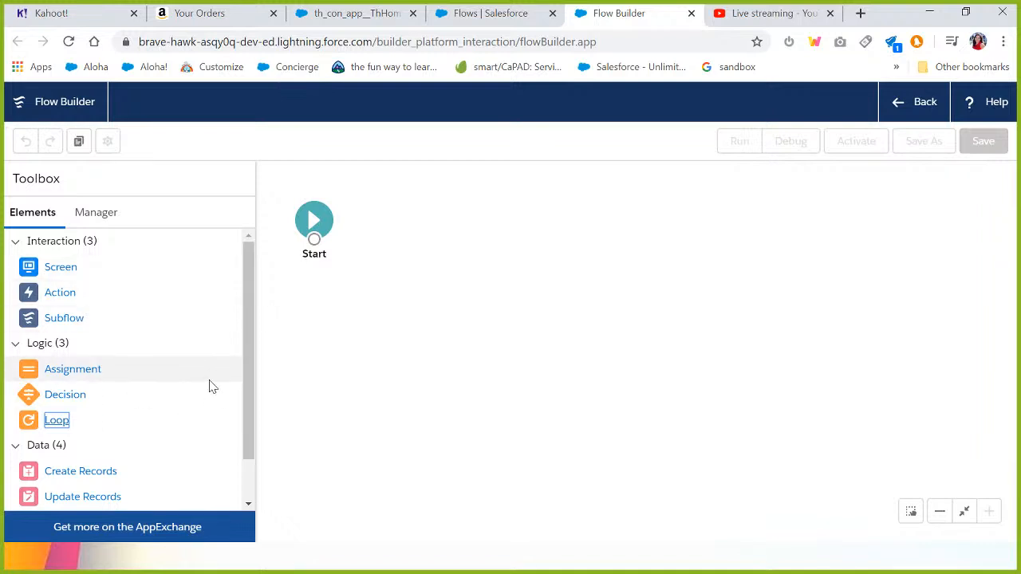
Place a Create Records element on the canvas to view its dialog, then close it without saving.
drag(246, 387, 247, 447)
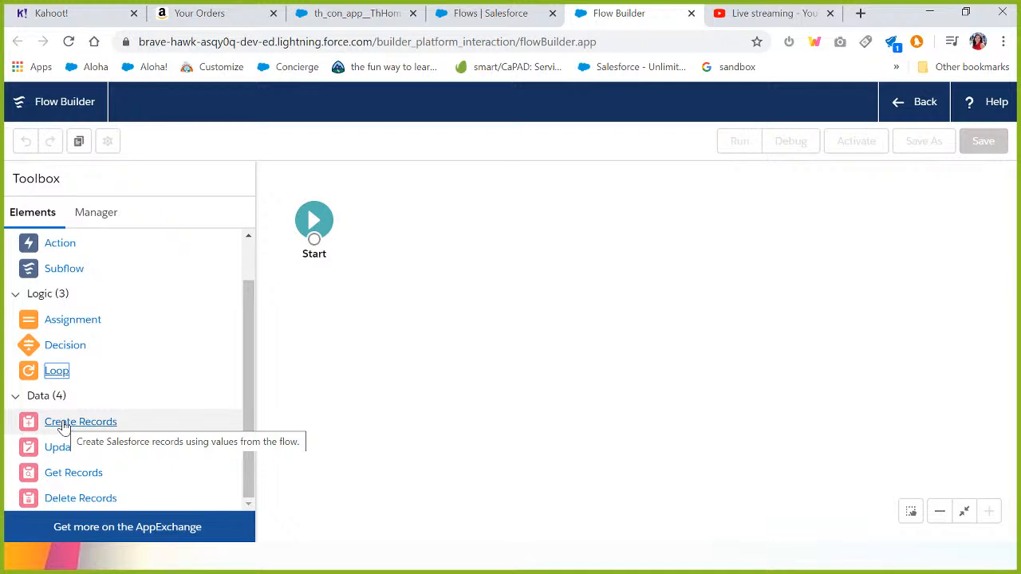
drag(64, 427, 387, 326)
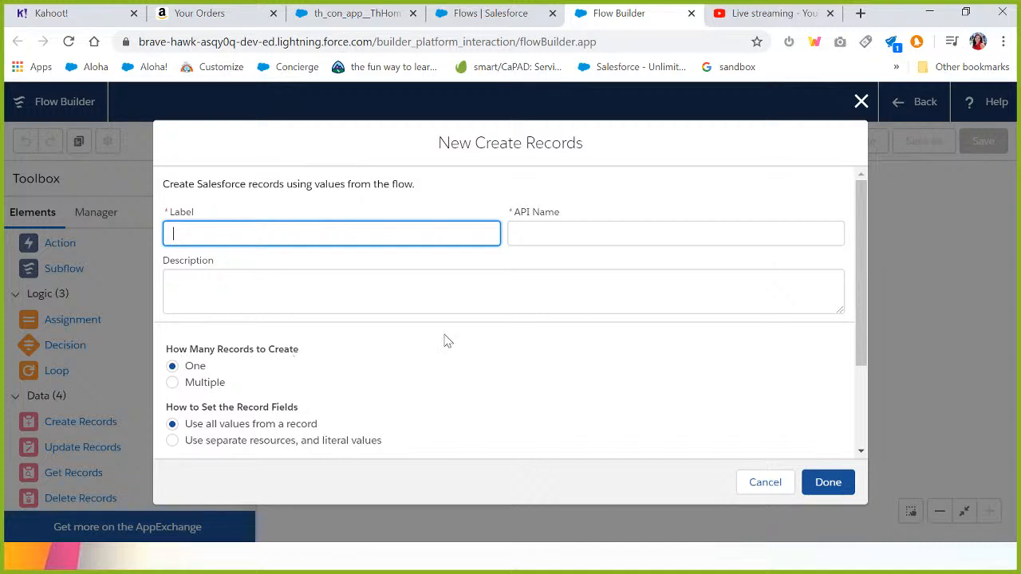
click(861, 103)
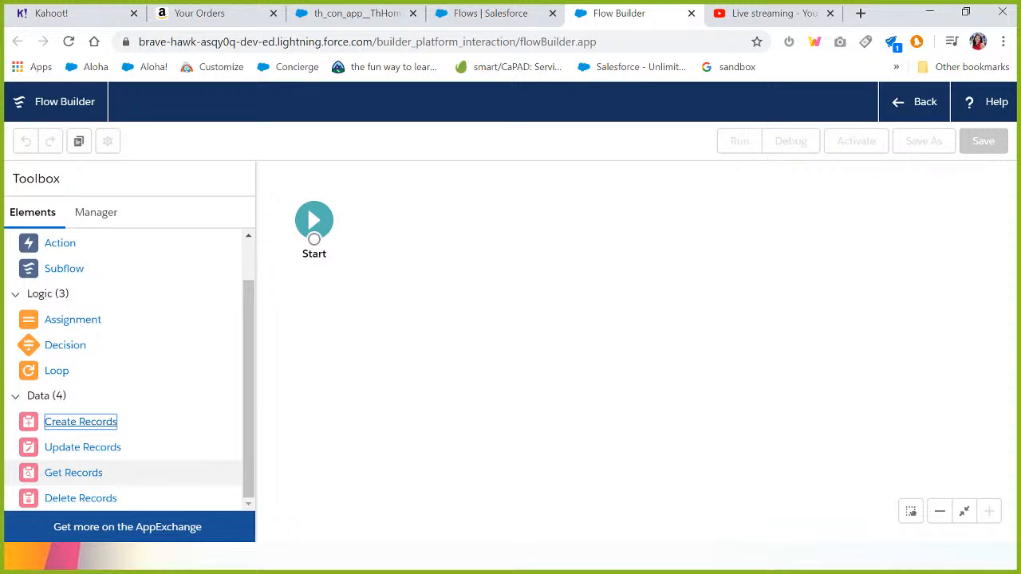
Place a Get Records element on the canvas to view its object settings, then close it without saving.
drag(77, 472, 327, 382)
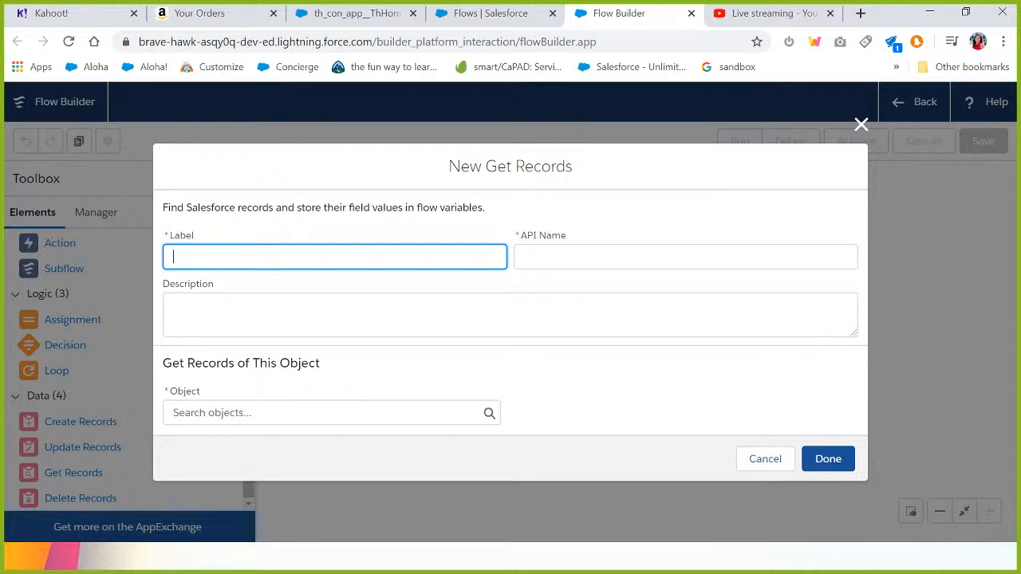
click(861, 124)
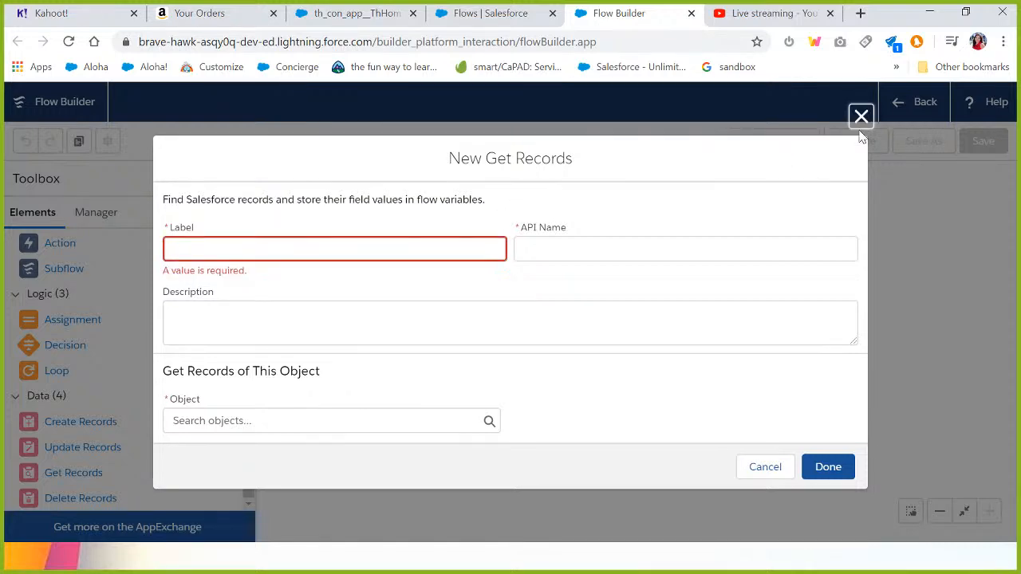
click(861, 125)
Place a Delete Records element on the canvas to view its dialog, then close it without saving.
drag(80, 498, 413, 334)
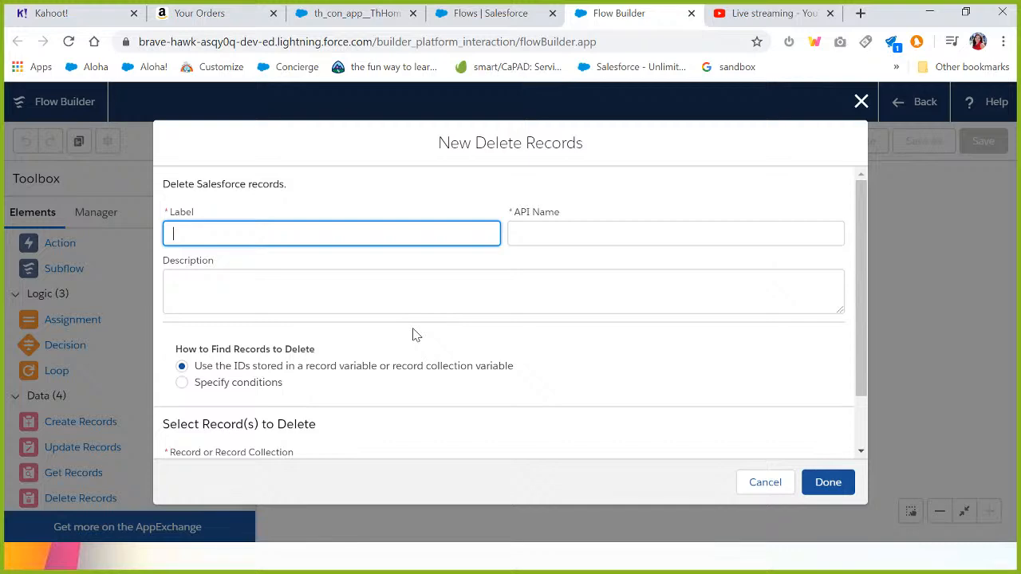
click(861, 101)
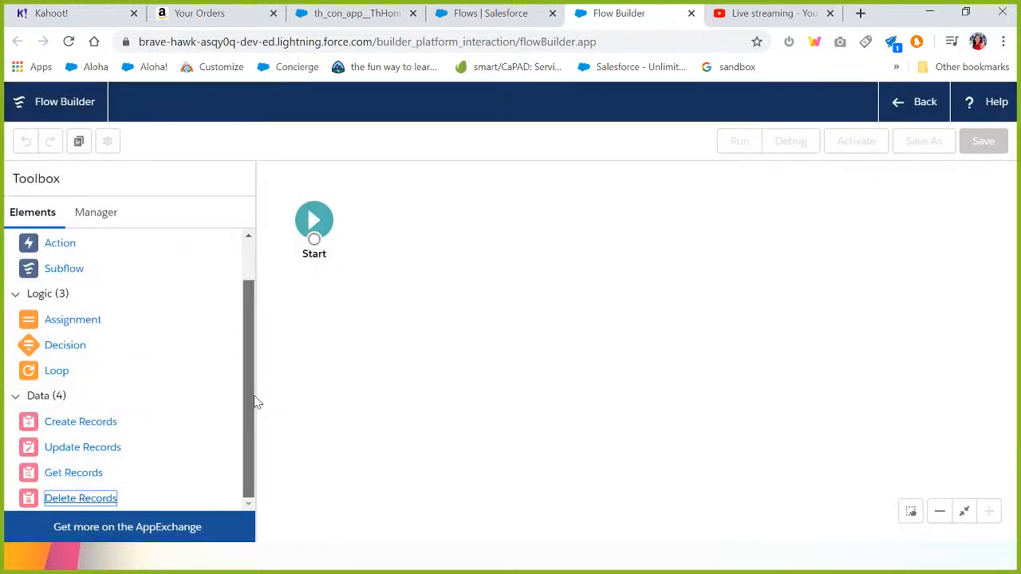
Start a new resource in the Manager as a Variable of Text data type, then close it without saving.
scroll(253, 330, up, 1)
click(84, 224)
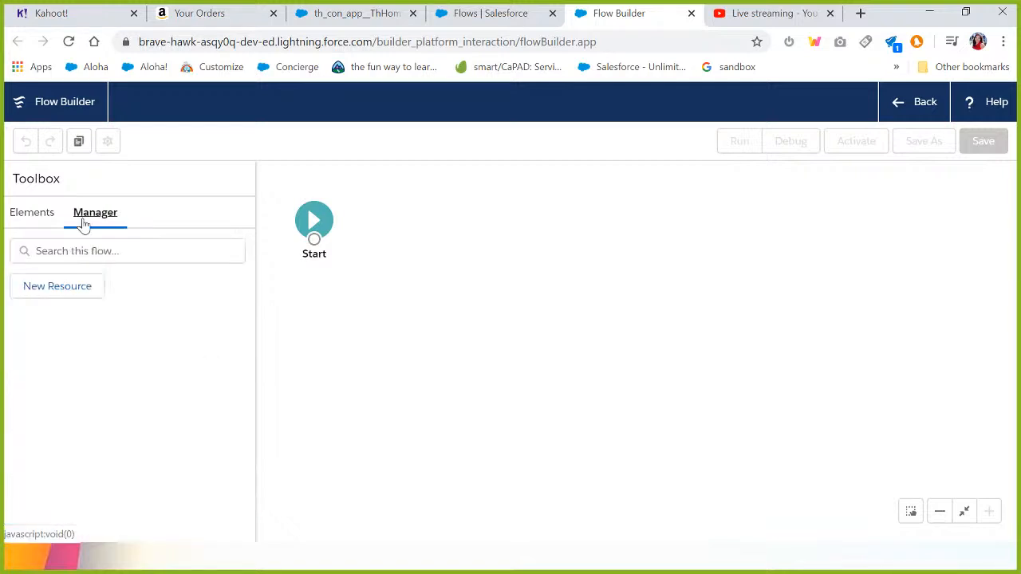
click(69, 290)
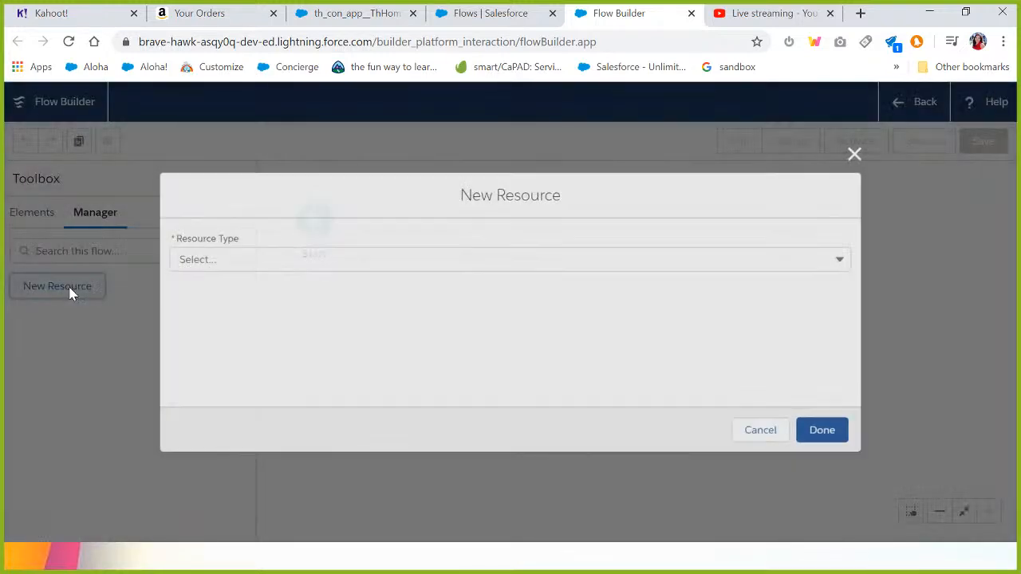
key(Down)
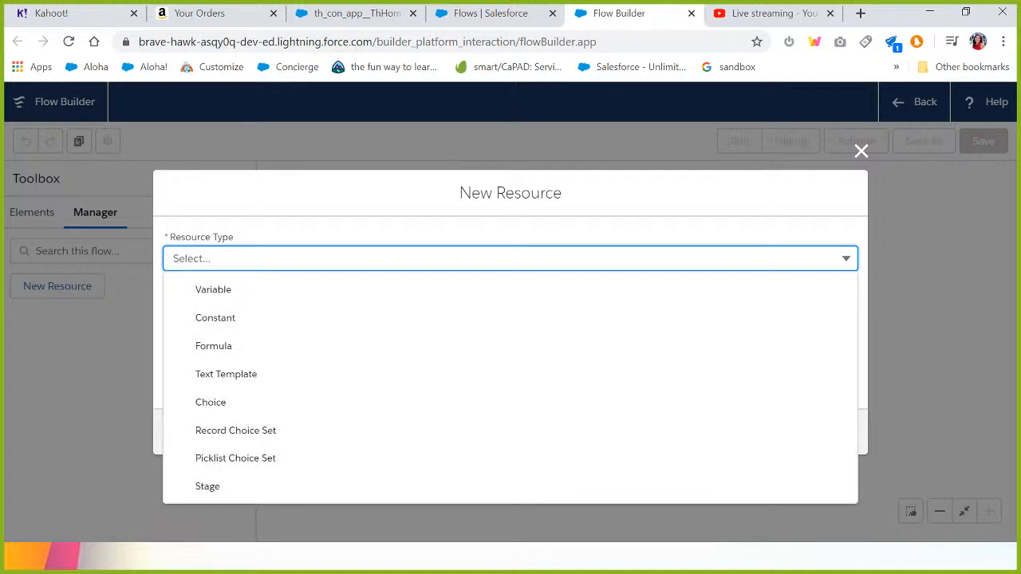
key(Escape)
key(Down)
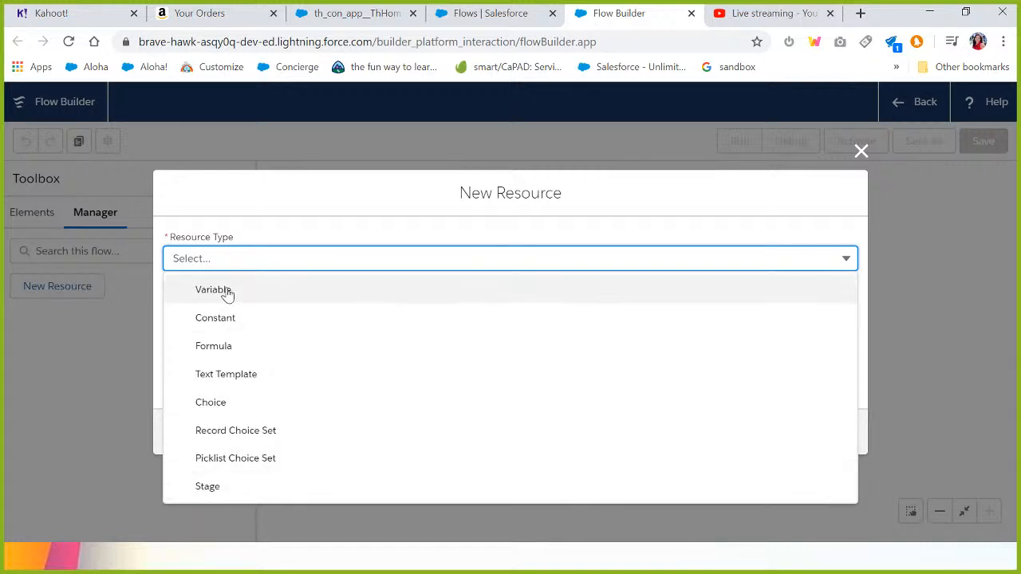
key(Return)
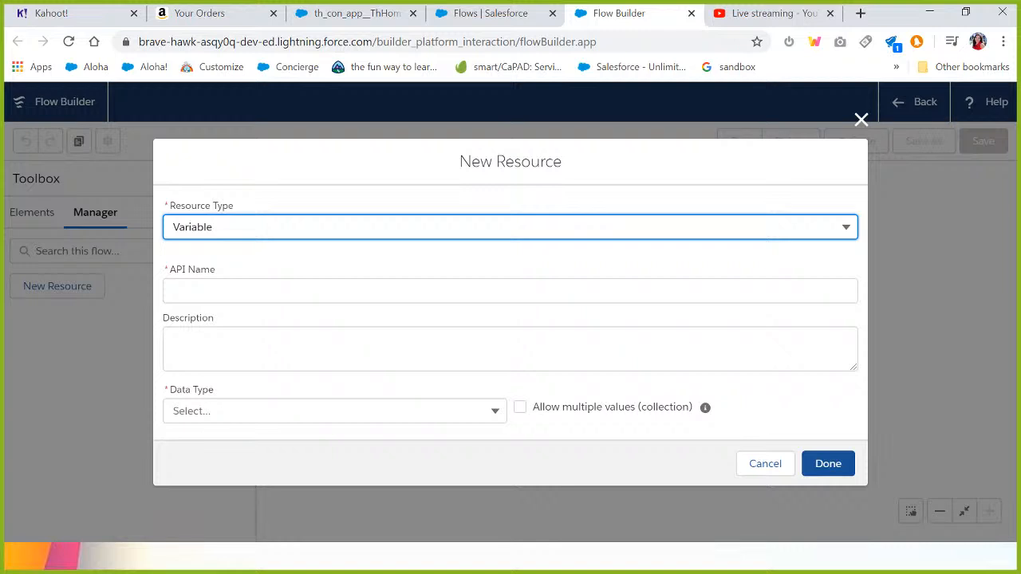
click(335, 411)
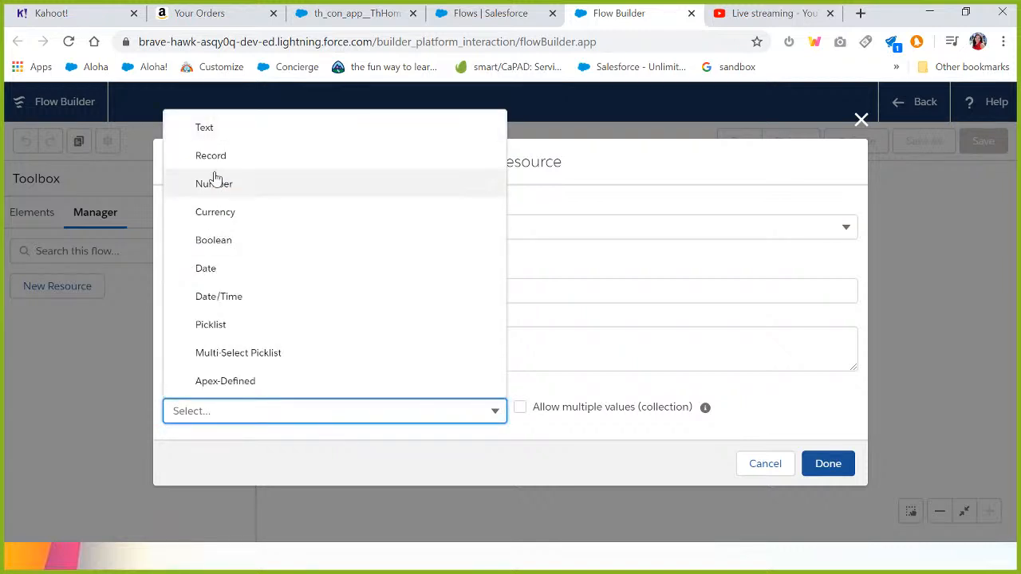
click(209, 129)
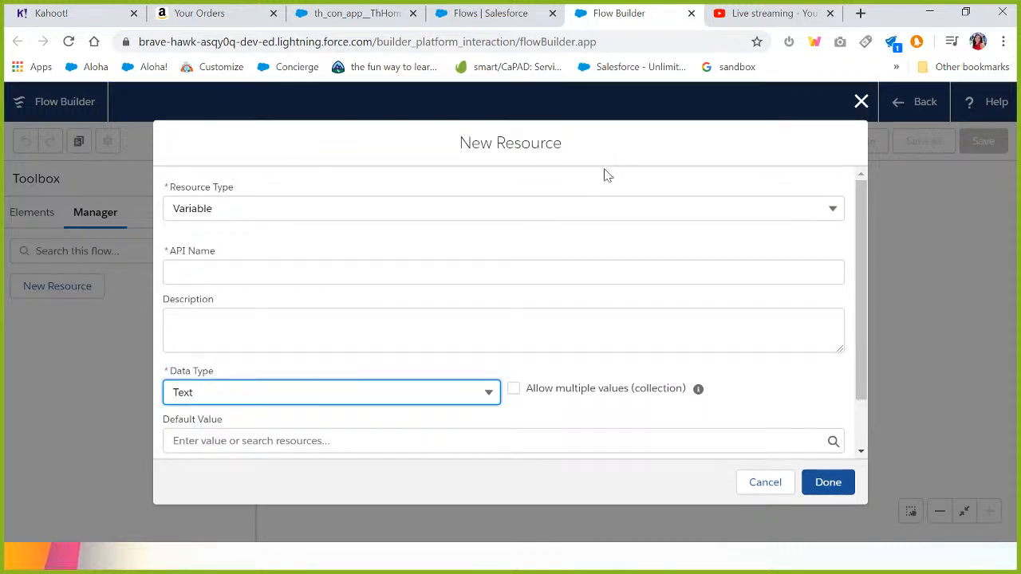
click(857, 101)
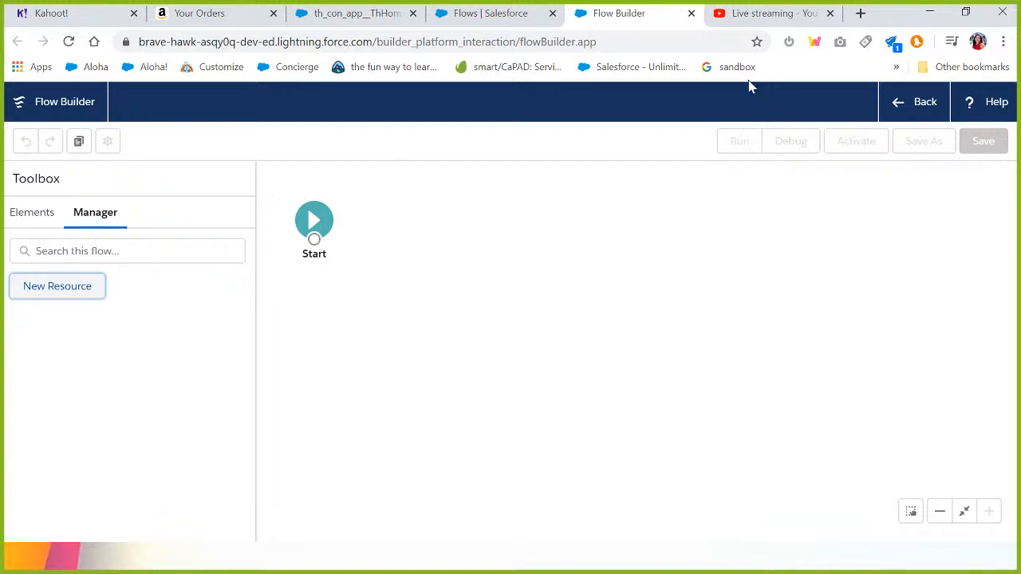
Leave Flow Builder for the Flows setup page and dismiss the browser notifications prompt.
click(899, 110)
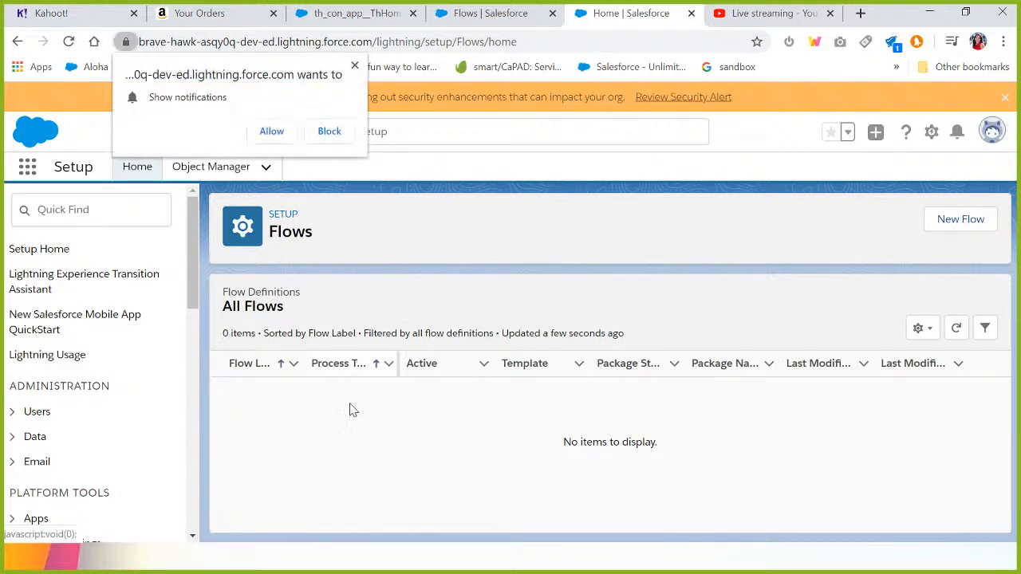
click(355, 66)
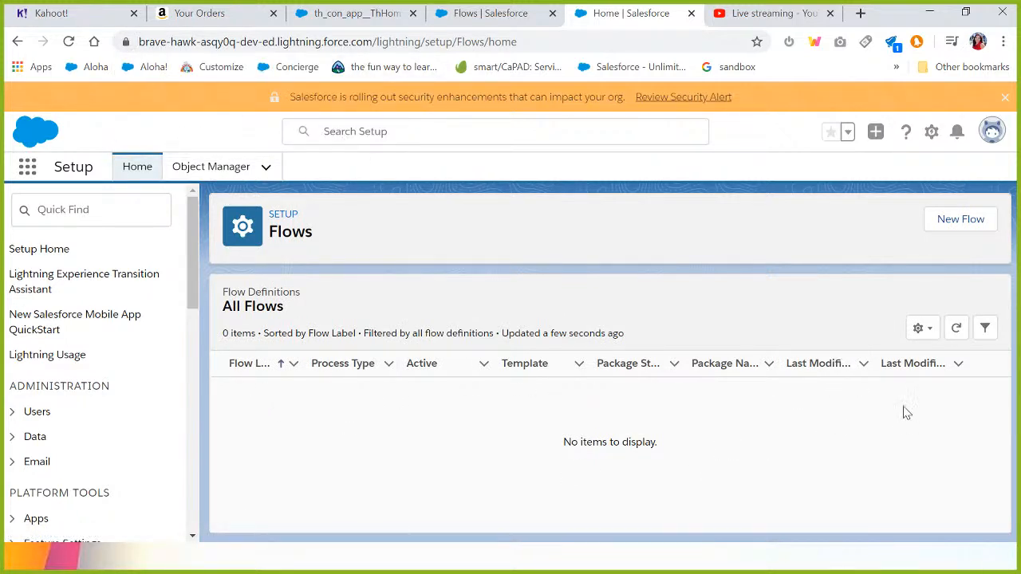
key(alt+Tab)
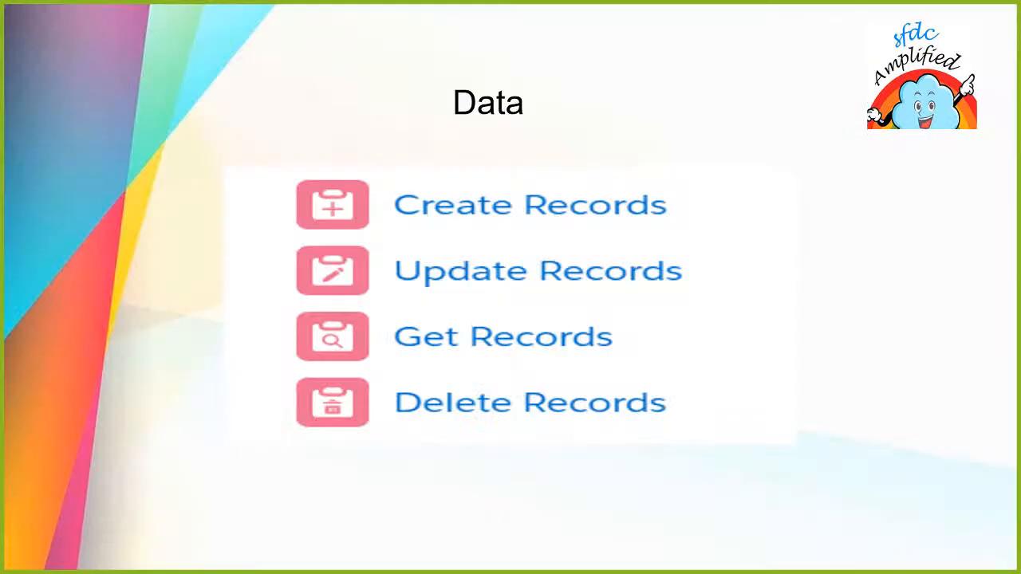
key(Right)
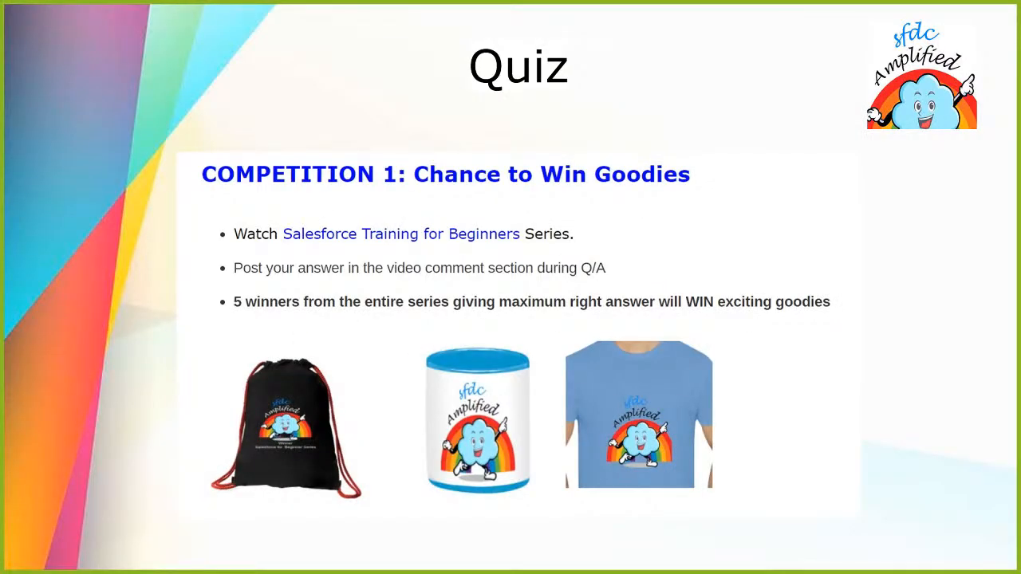
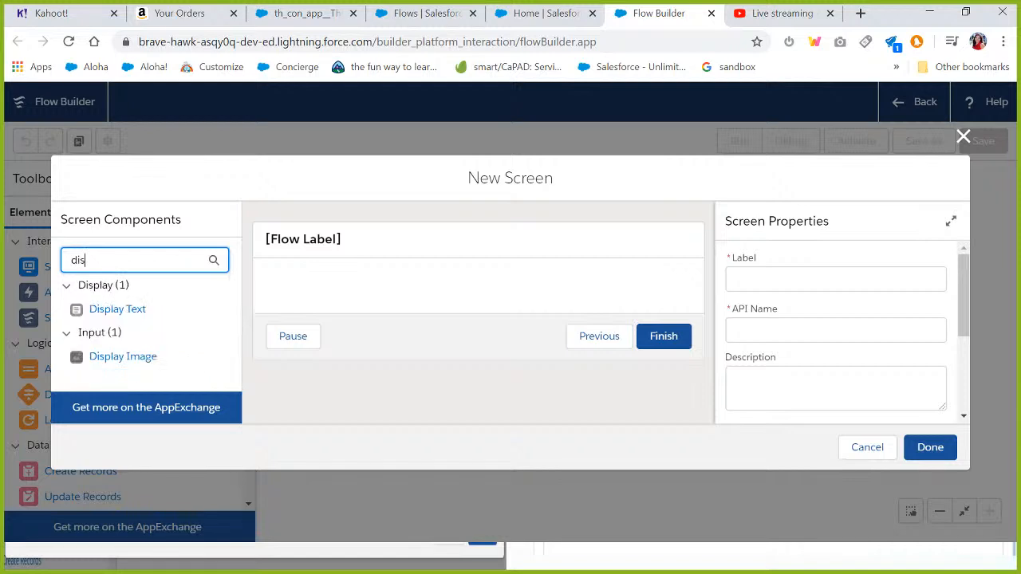
Add a Display Text component to the new screen and turn off the screen's header and footer.
drag(118, 314, 329, 291)
click(331, 238)
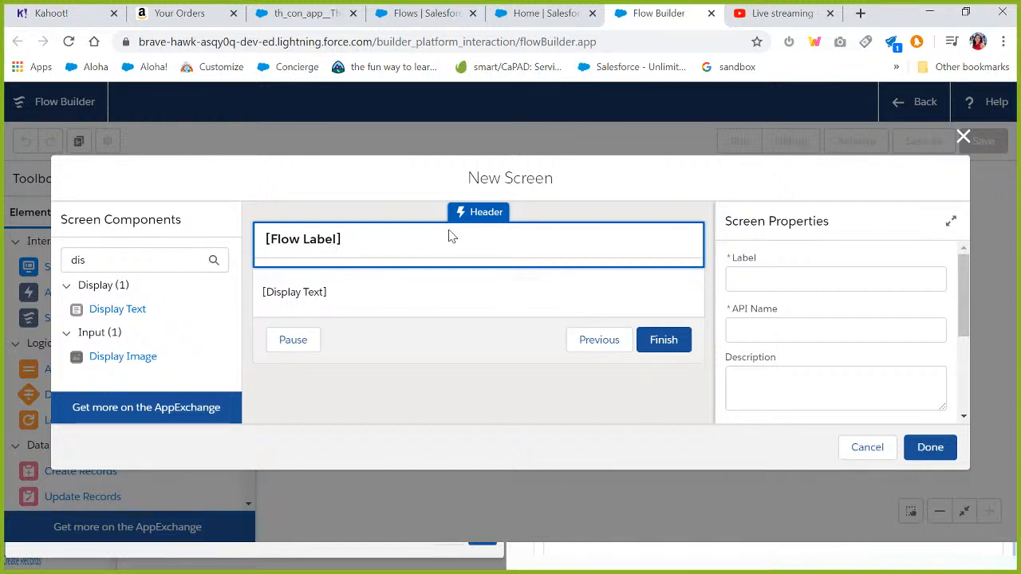
drag(965, 278, 968, 366)
click(732, 315)
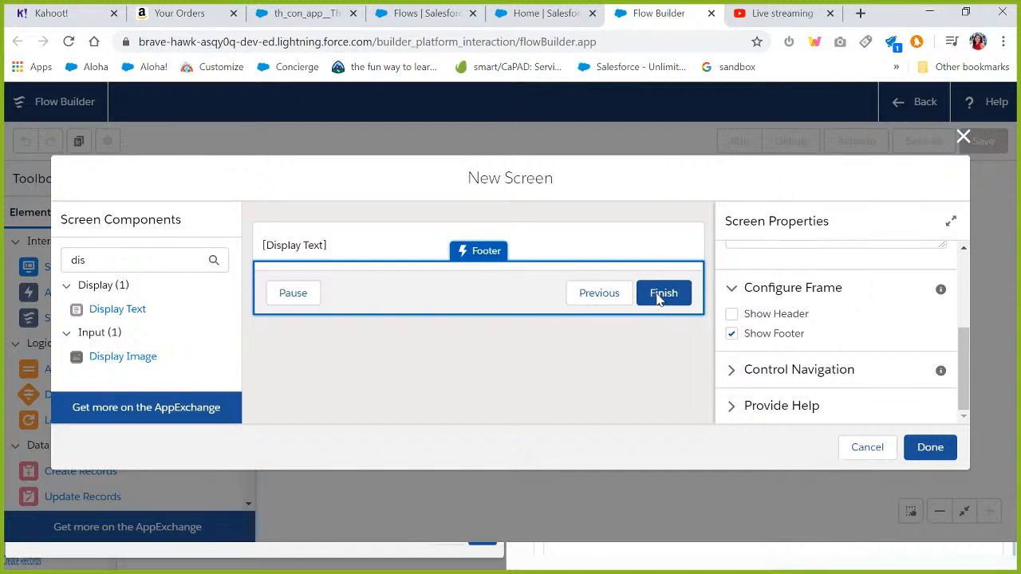
click(731, 334)
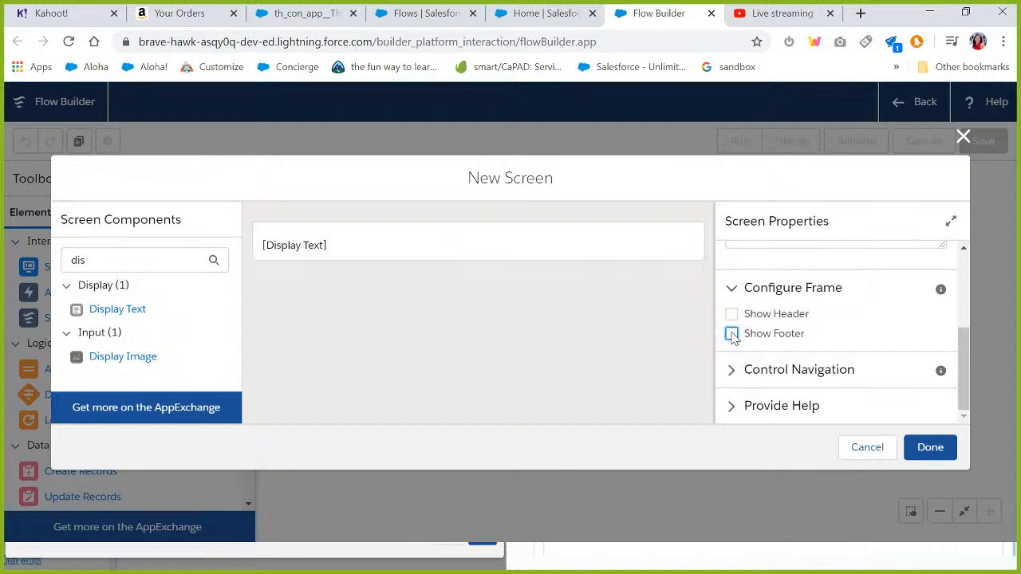
Set the Display Text component's API name to Welcome_Message.
click(544, 257)
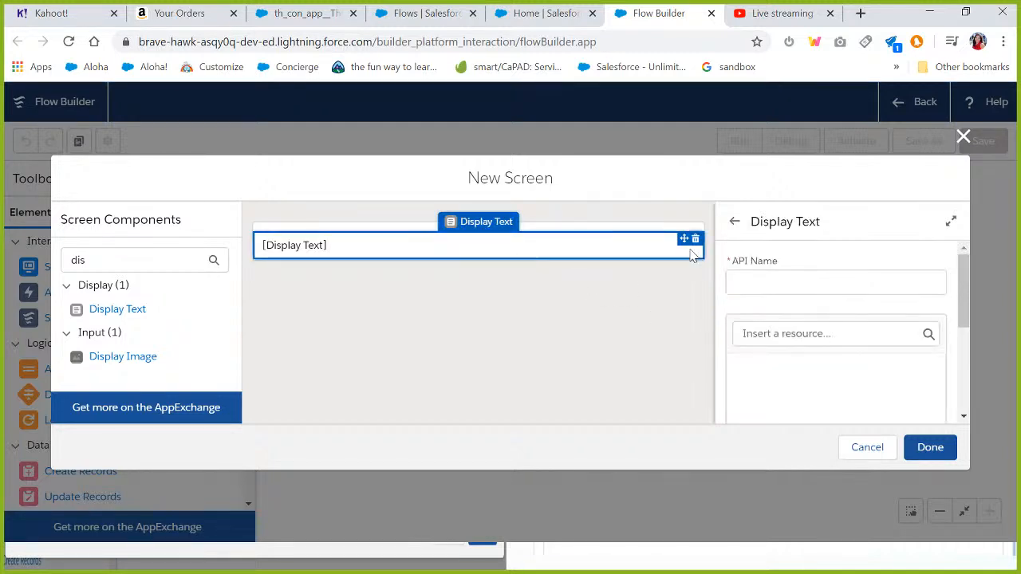
click(836, 282)
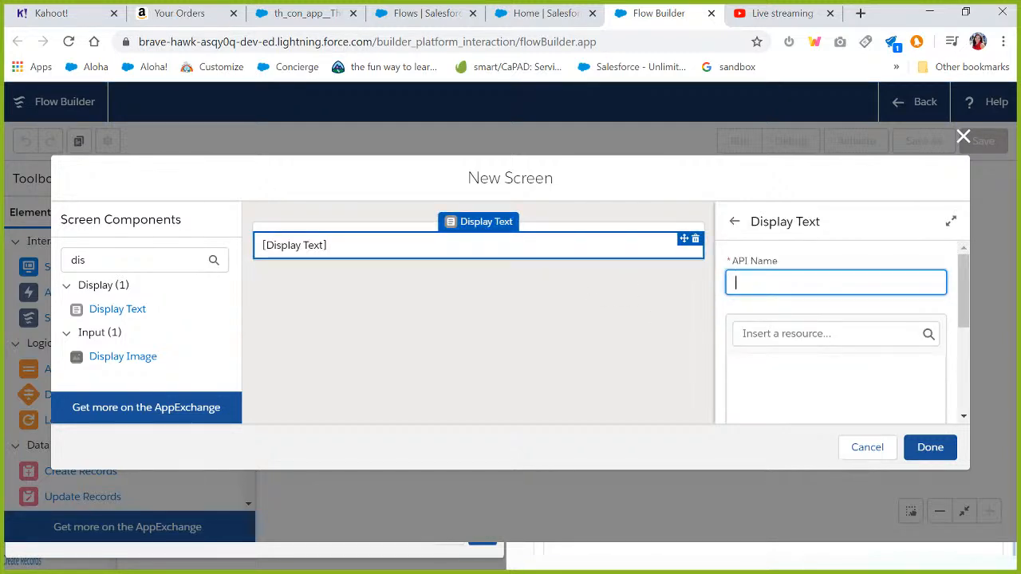
text(Welcome)
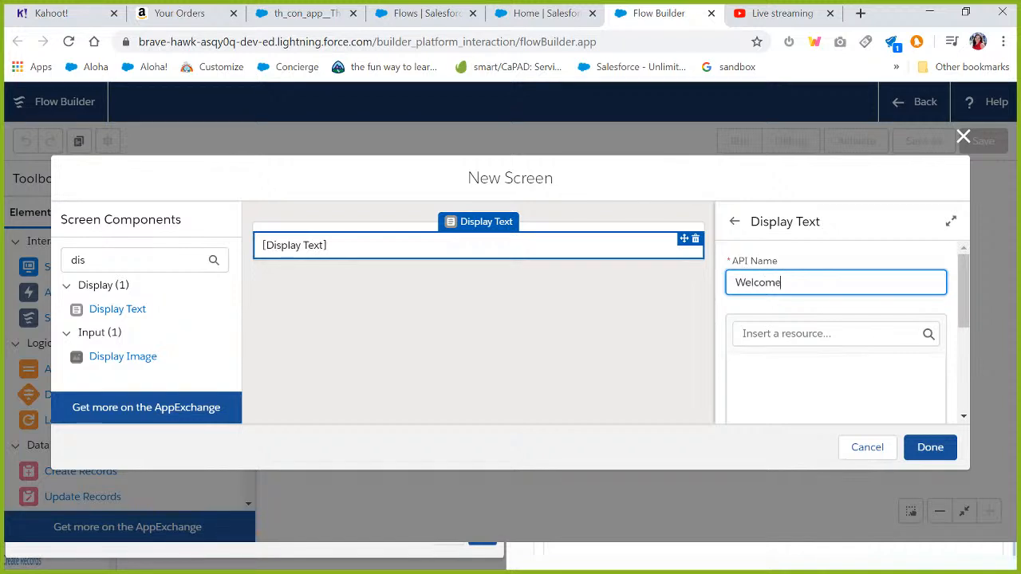
text(Message)
drag(963, 276, 964, 288)
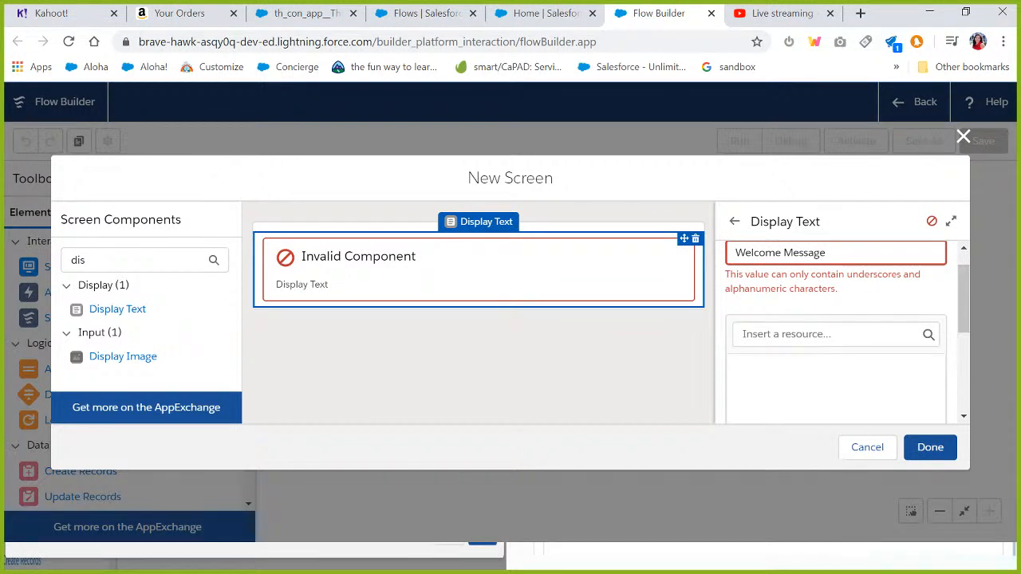
click(782, 253)
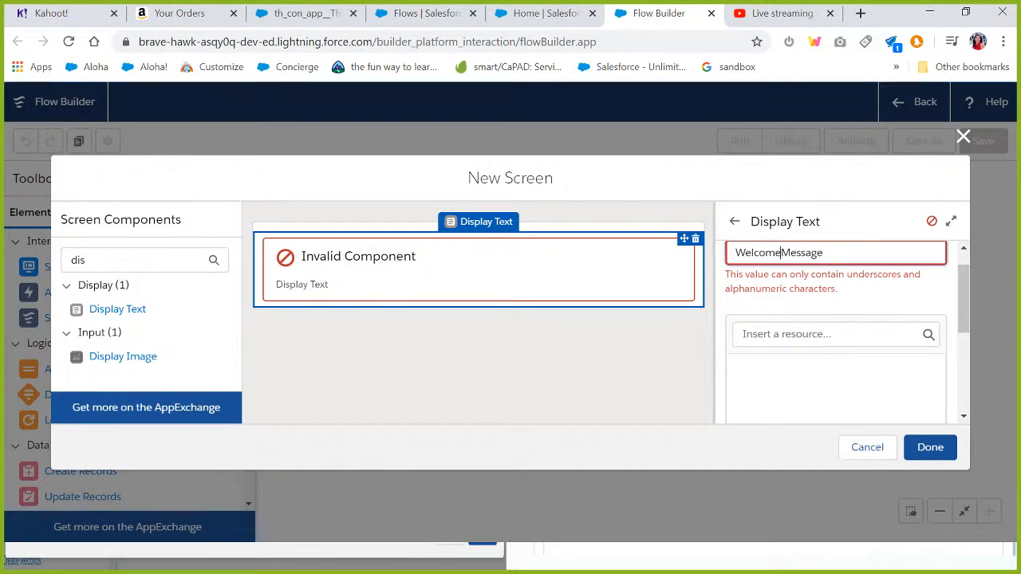
key(BackSpace)
click(782, 353)
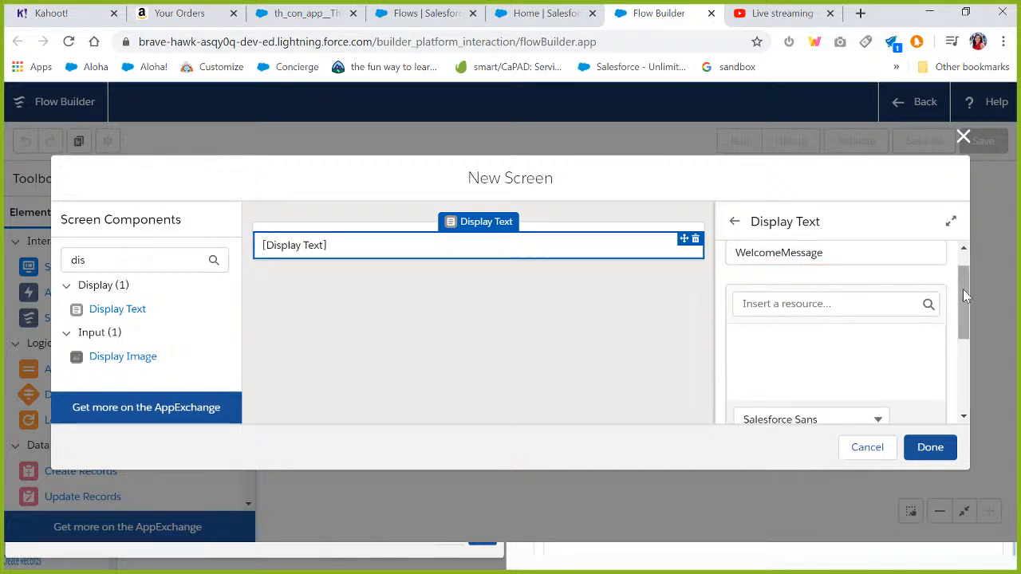
click(781, 253)
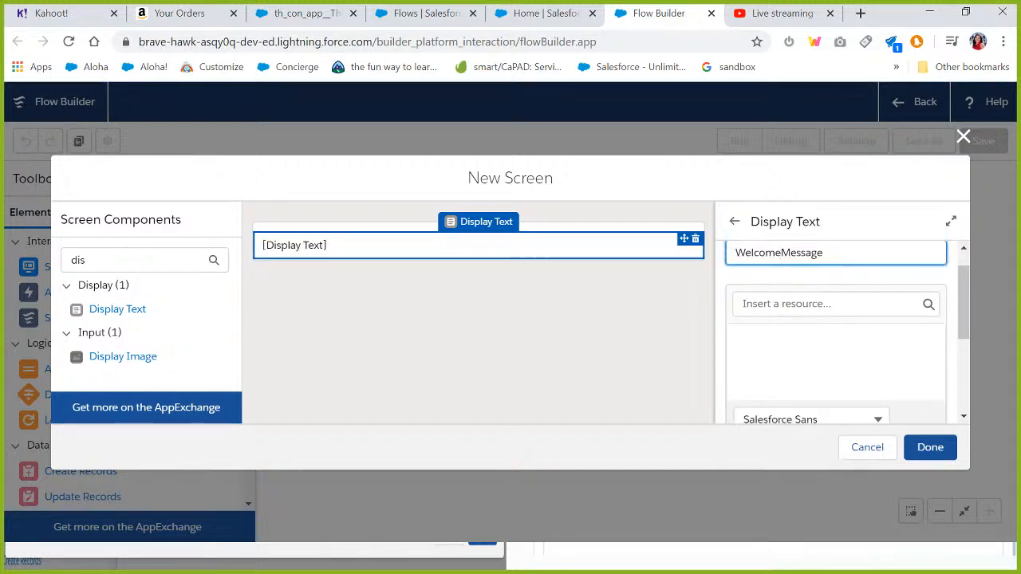
text(_)
click(801, 370)
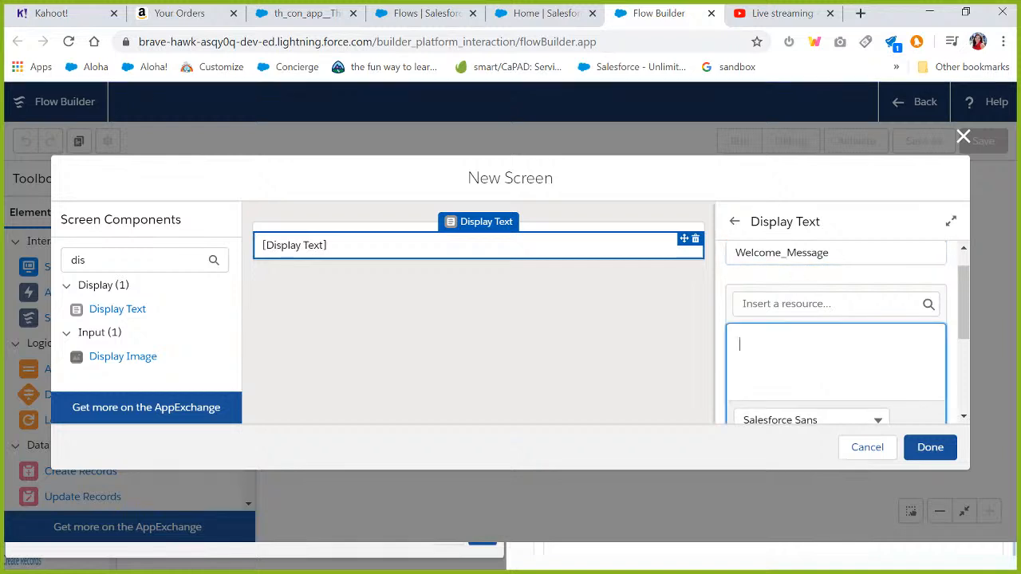
click(782, 253)
Enter the message text "Hello Welcome to sfdcAmplified Sessions !" in the Display Text component.
drag(964, 314, 964, 324)
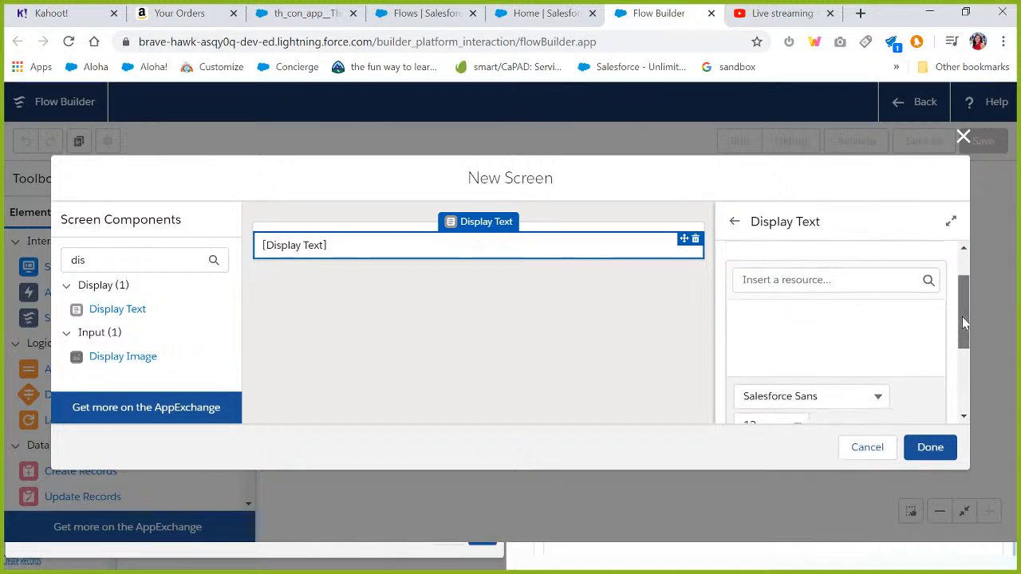
click(807, 339)
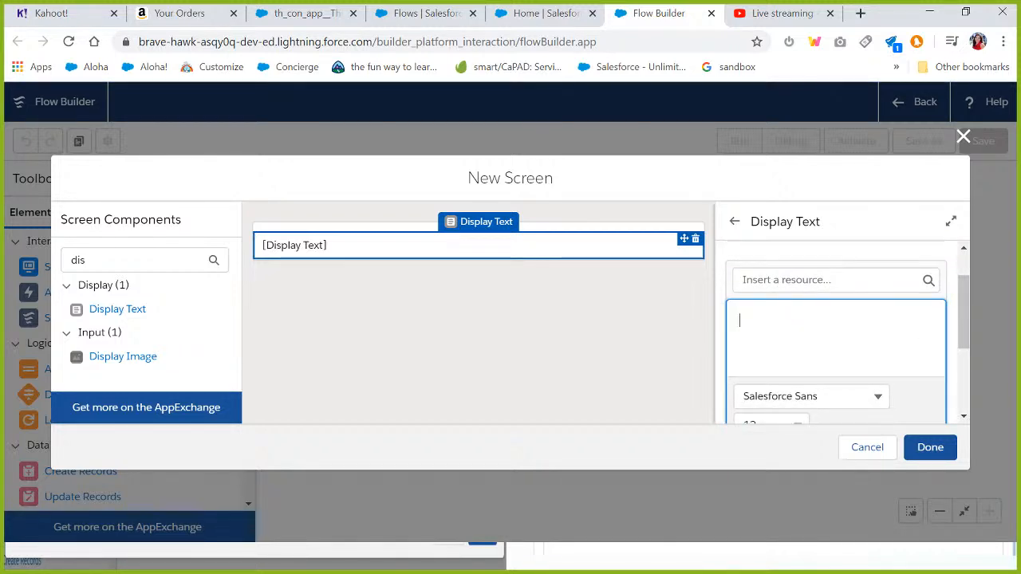
text(Hell)
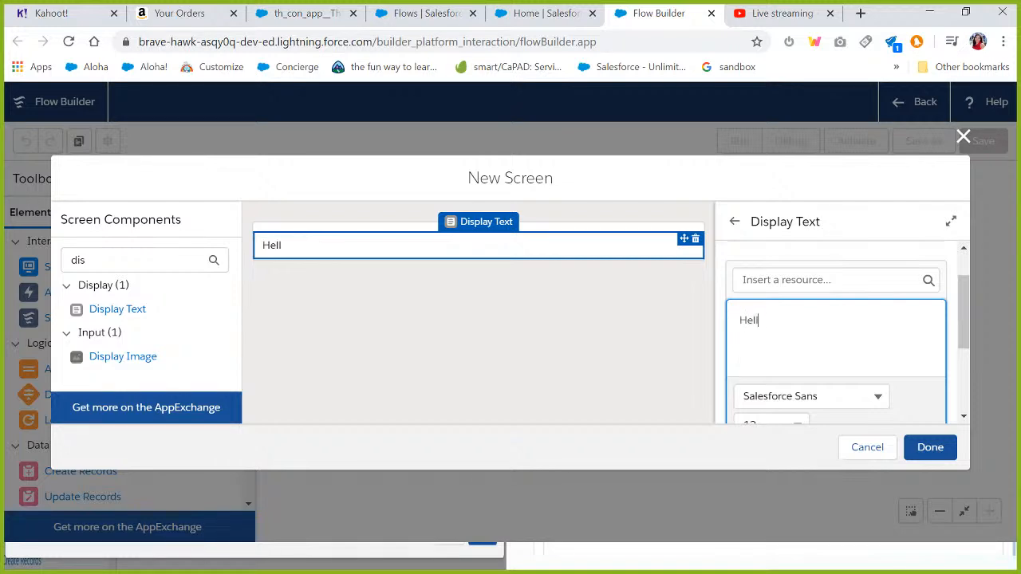
text(o Welcome to sfdcA)
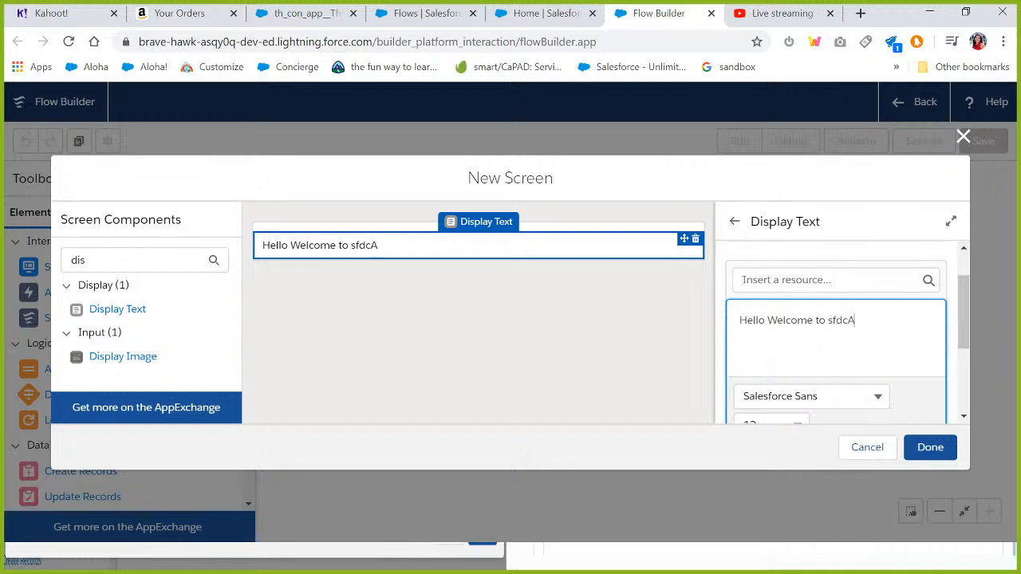
text(mplified S)
text(essi)
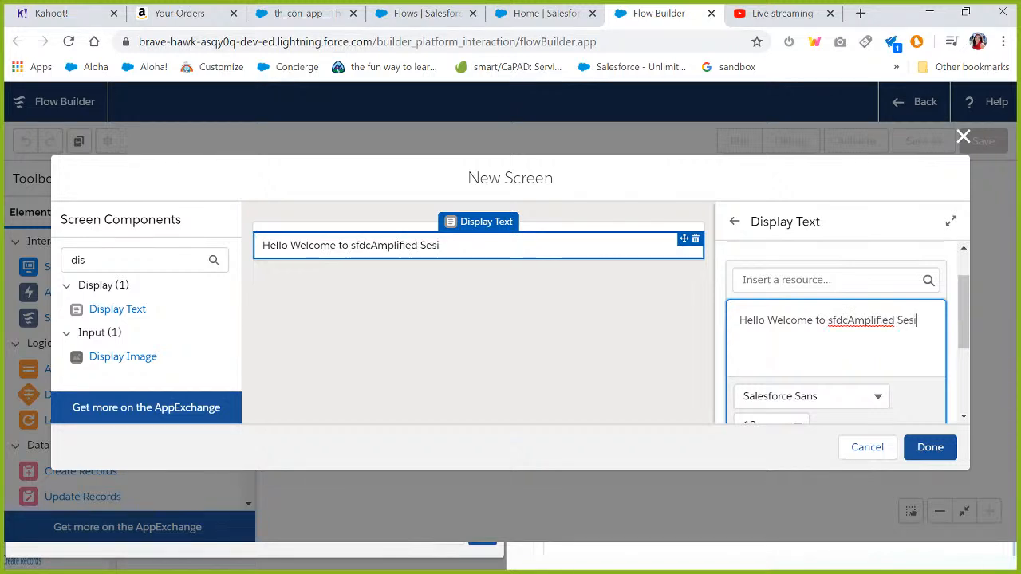
text(ons !)
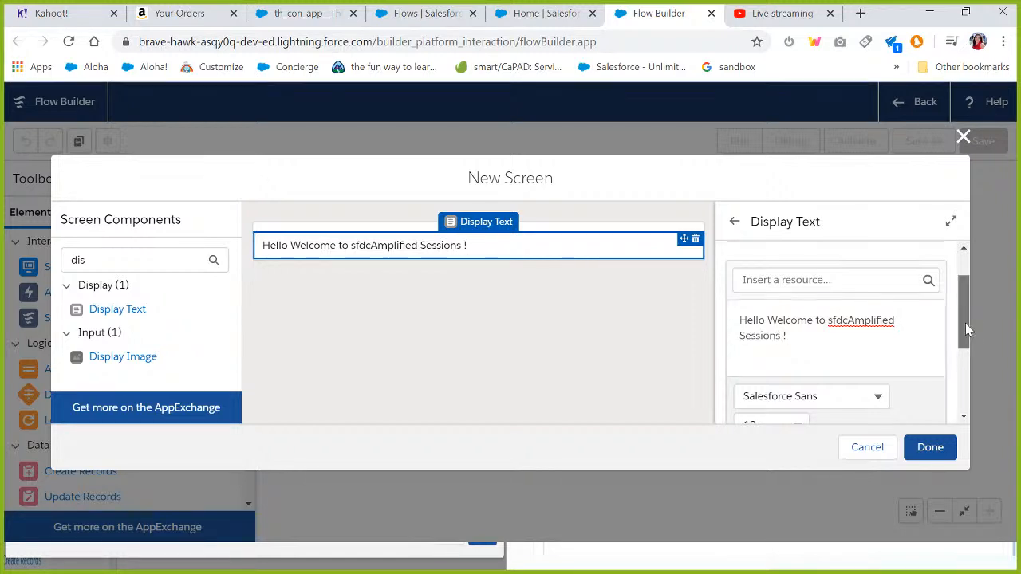
Select all the message text and set its colour to #4B22C7.
drag(965, 323, 962, 344)
click(751, 284)
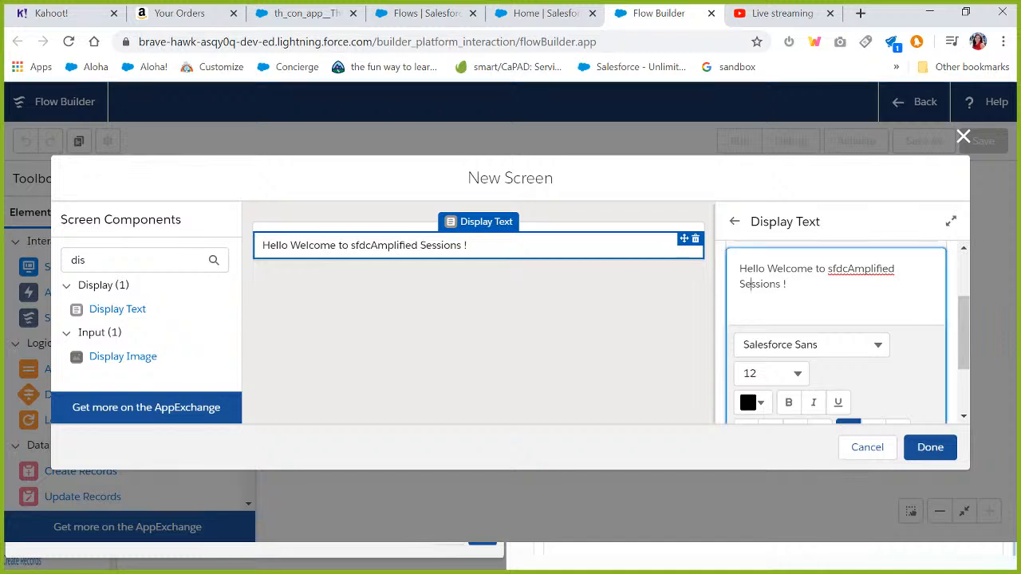
key(ctrl+a)
click(760, 409)
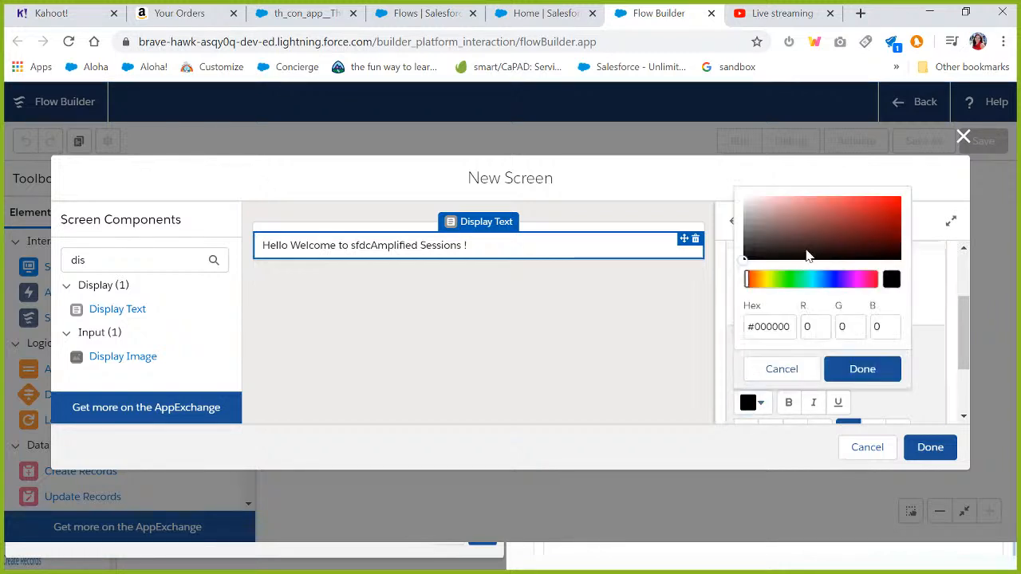
click(839, 218)
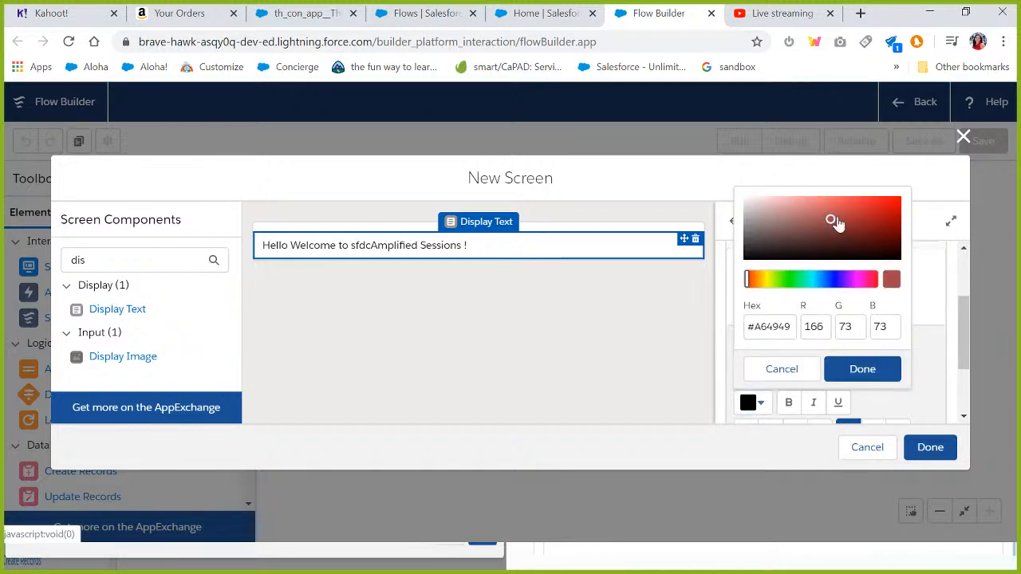
click(839, 278)
drag(840, 218, 873, 213)
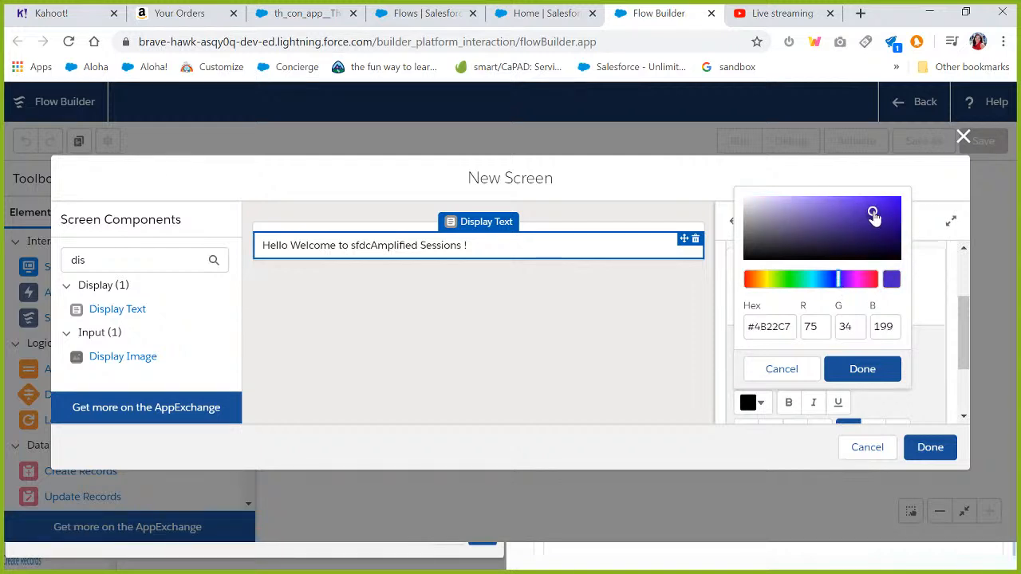
click(849, 369)
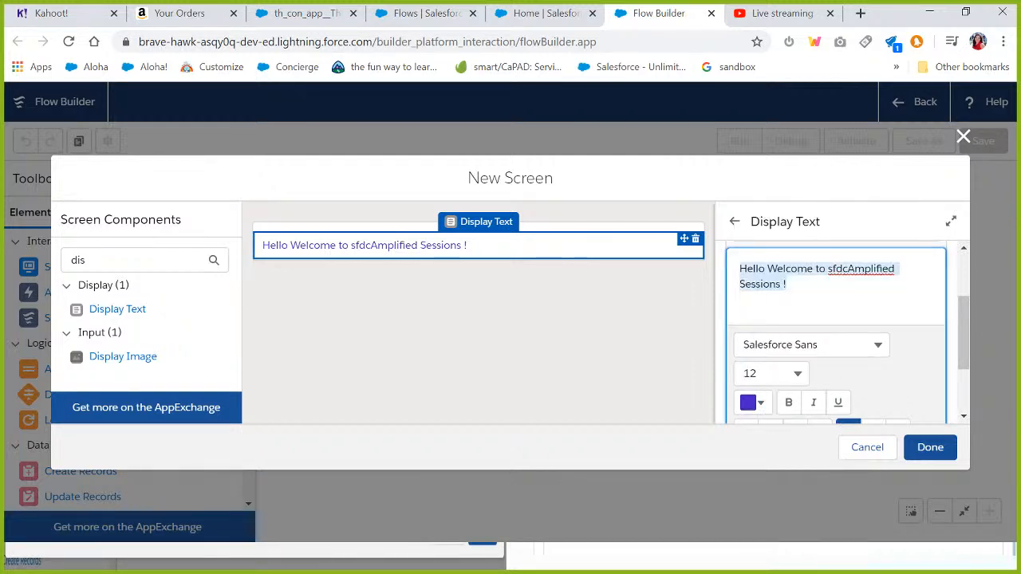
Set the message's font size to 24 and make it bold.
click(772, 373)
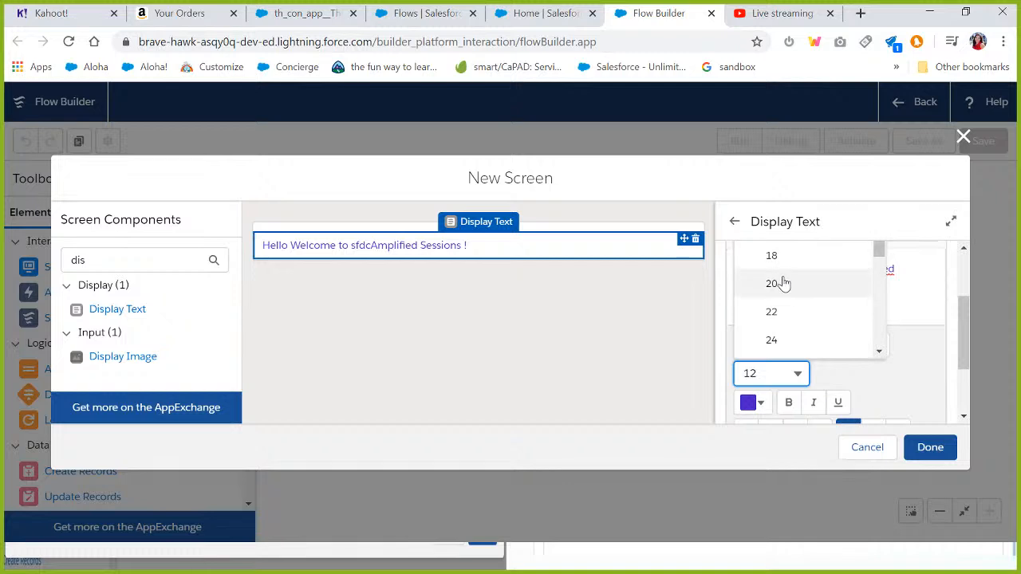
click(774, 339)
click(865, 306)
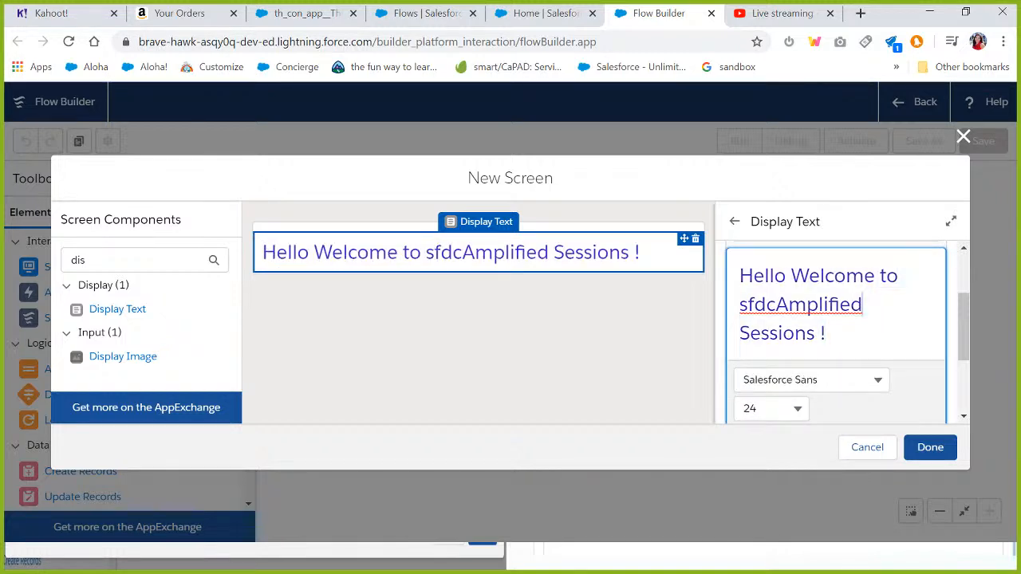
drag(828, 334, 714, 254)
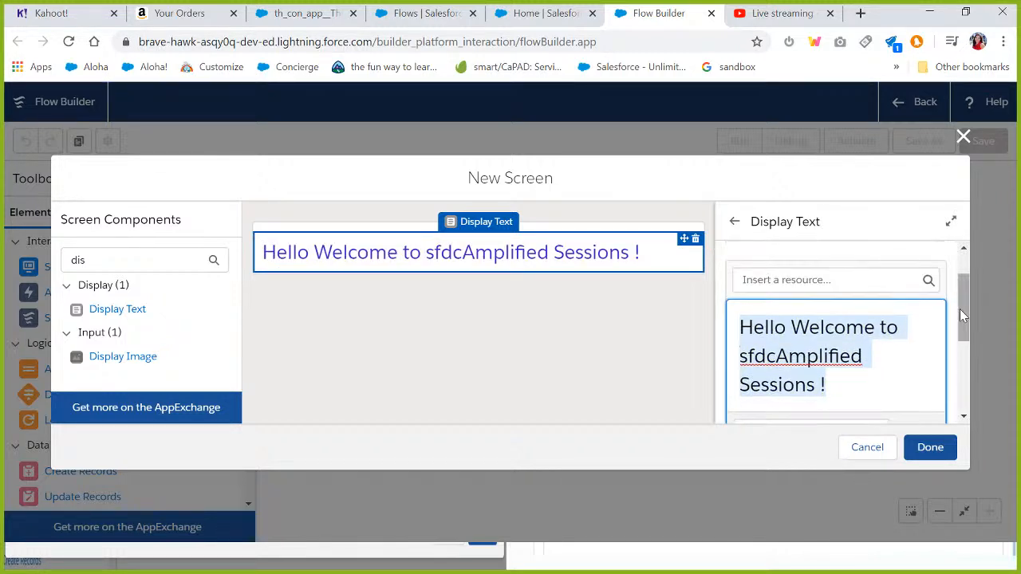
drag(963, 317, 964, 372)
click(788, 352)
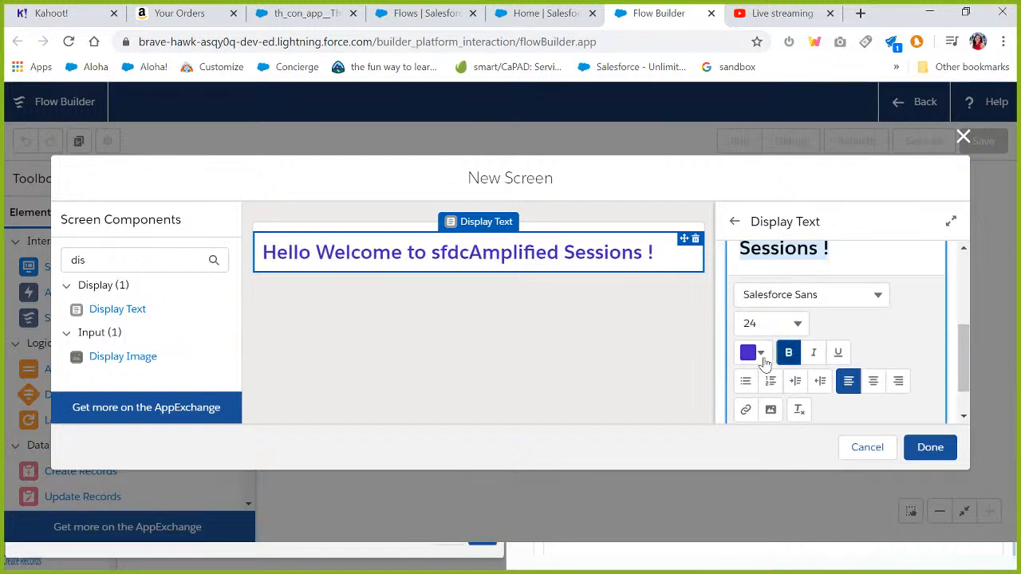
Change the message text colour to #2013DD.
click(760, 353)
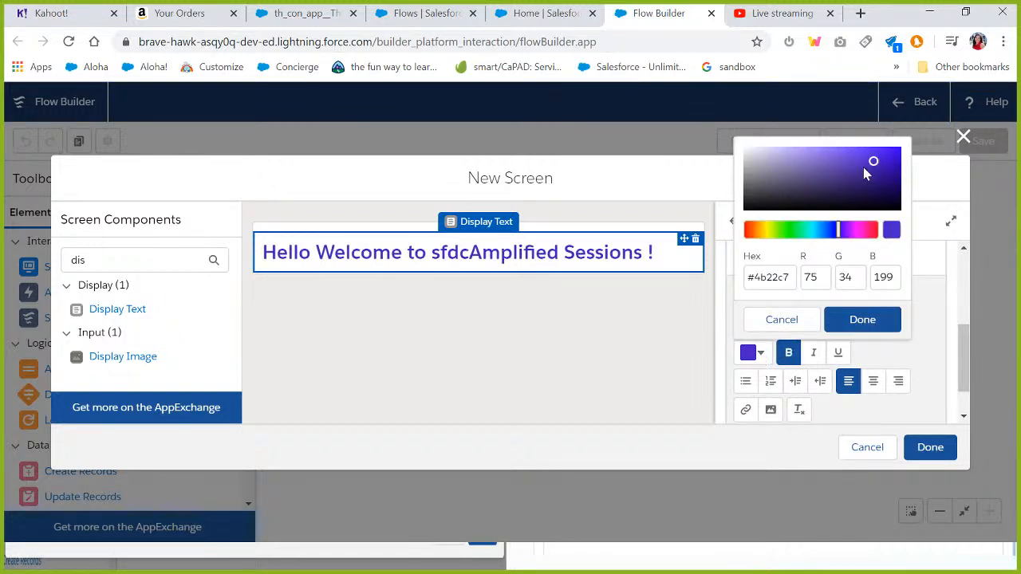
mouse_move(874, 162)
mouse_down()
mouse_move(887, 175)
mouse_move(888, 167)
mouse_up()
drag(839, 227, 834, 228)
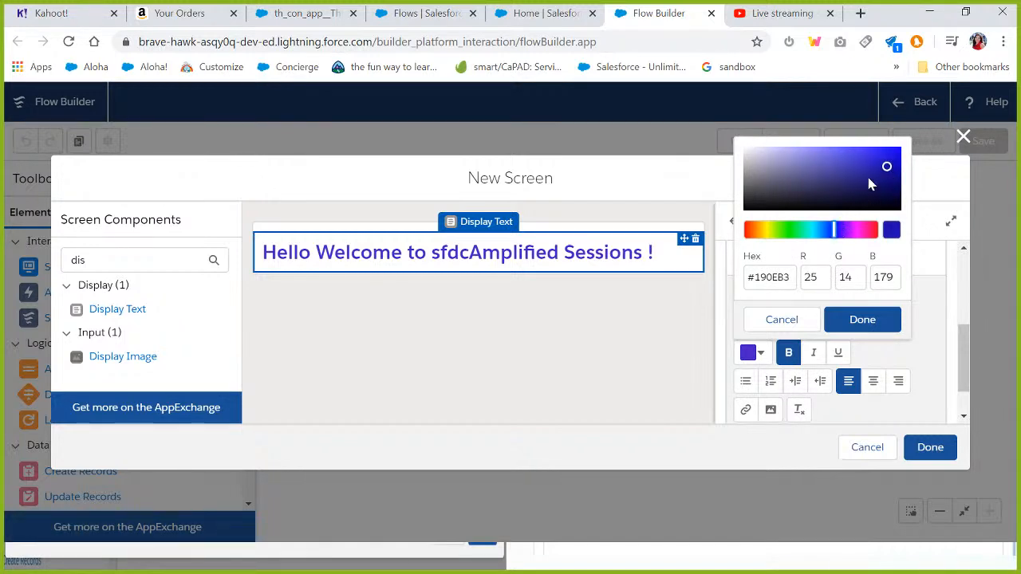
drag(885, 167, 886, 157)
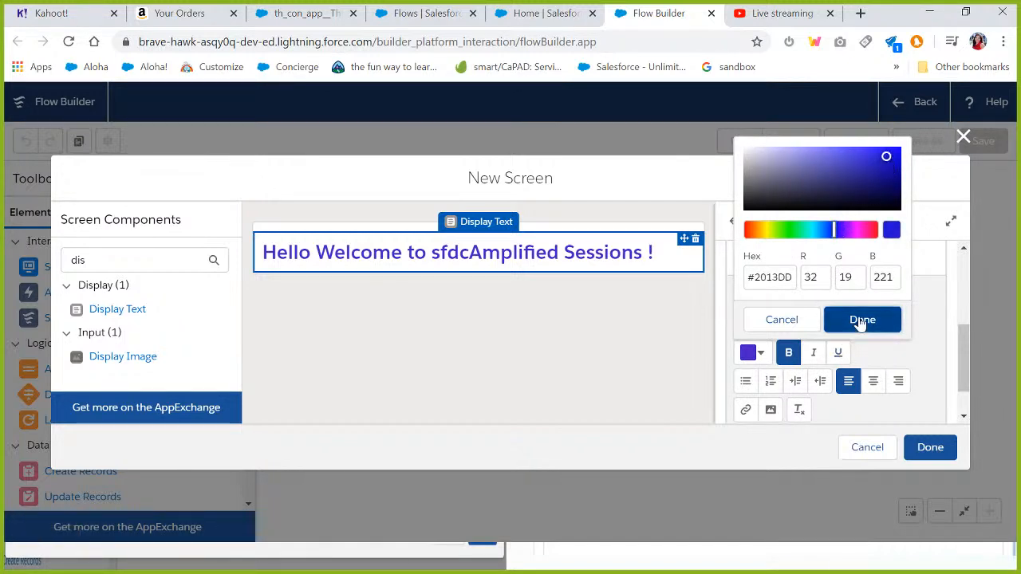
click(861, 320)
Expand the Set Component Visibility section and attempt to finish the screen.
mouse_move(957, 369)
mouse_down()
mouse_move(960, 278)
mouse_move(965, 369)
mouse_up()
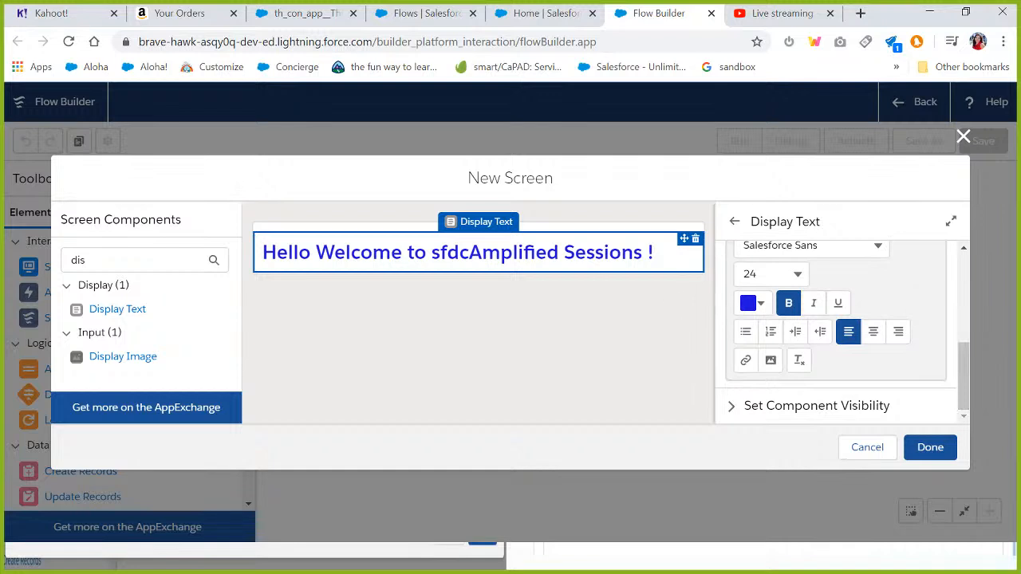
click(735, 411)
drag(963, 358, 963, 424)
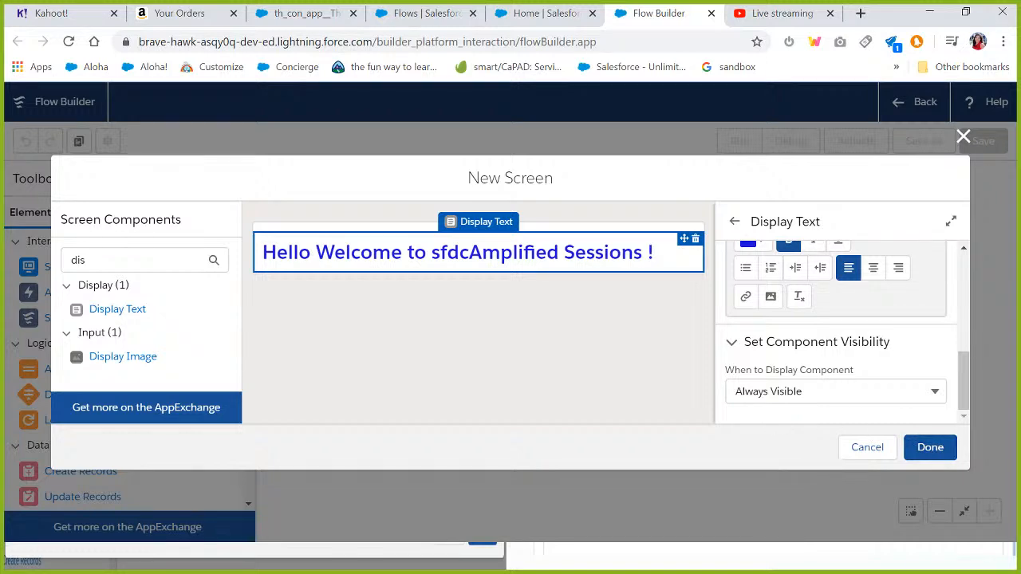
click(924, 455)
click(931, 372)
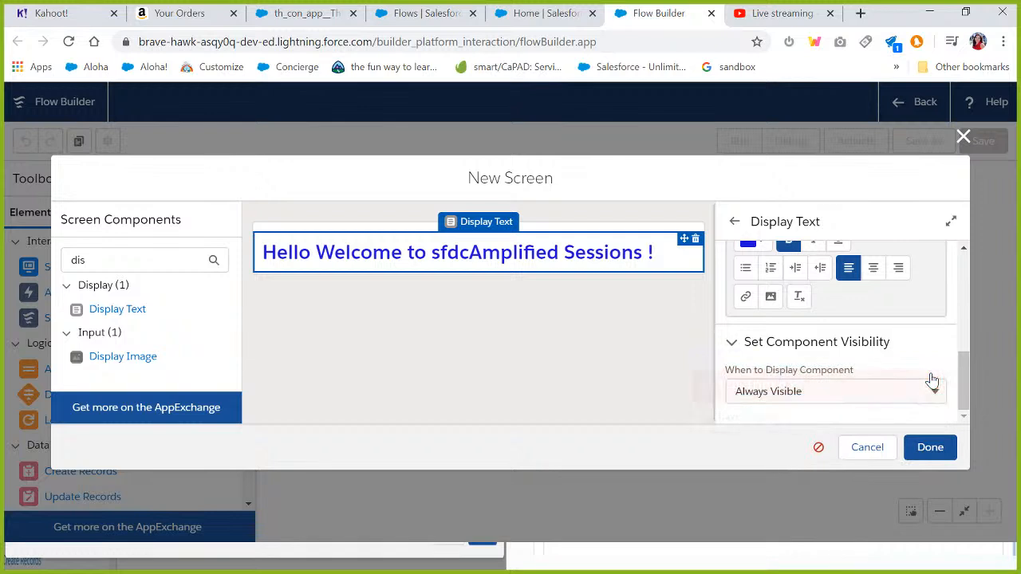
Return to the screen properties and set the screen label to Welcome, filling its API name.
drag(962, 377, 955, 237)
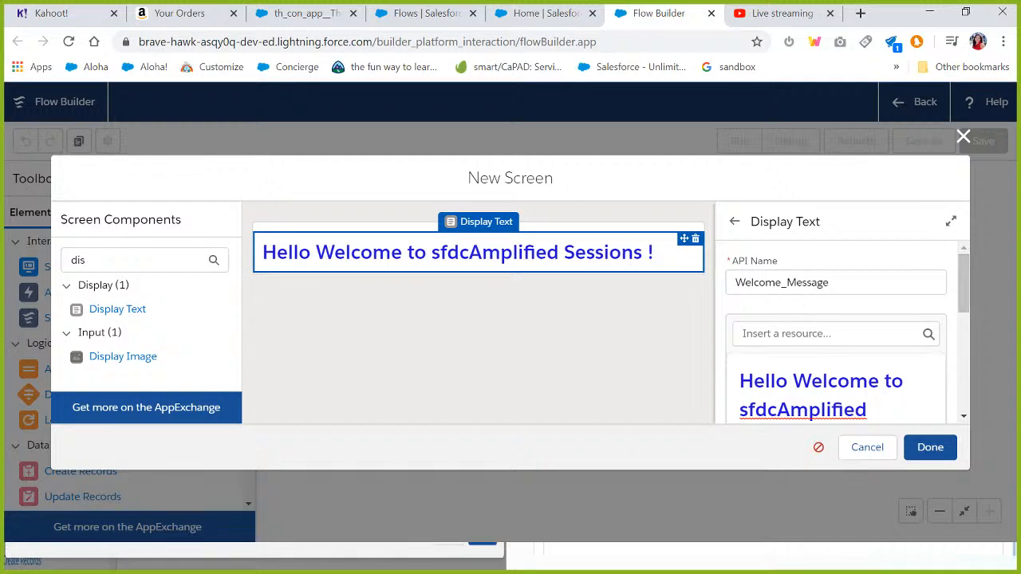
click(735, 221)
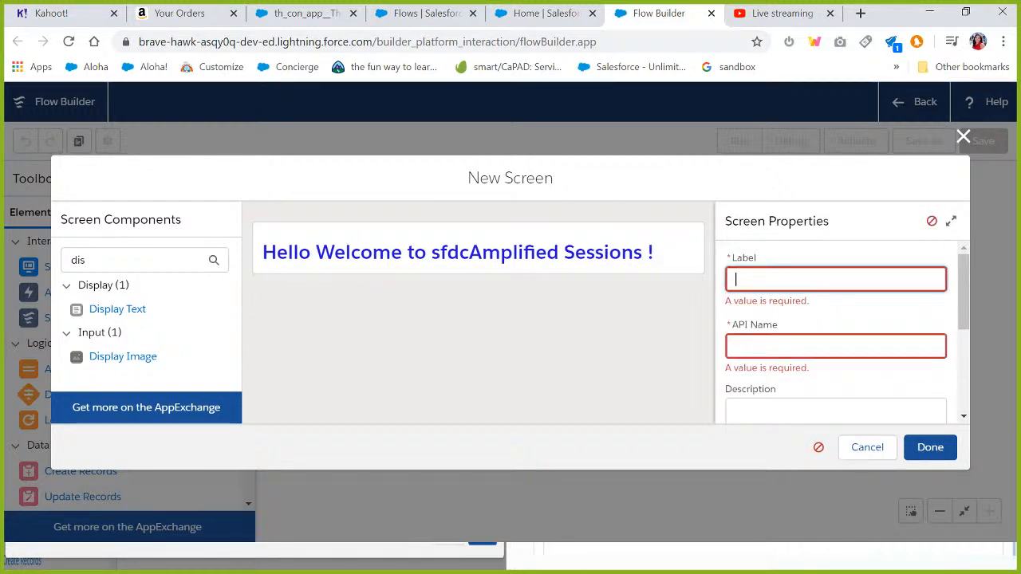
text(Welcome)
key(Tab)
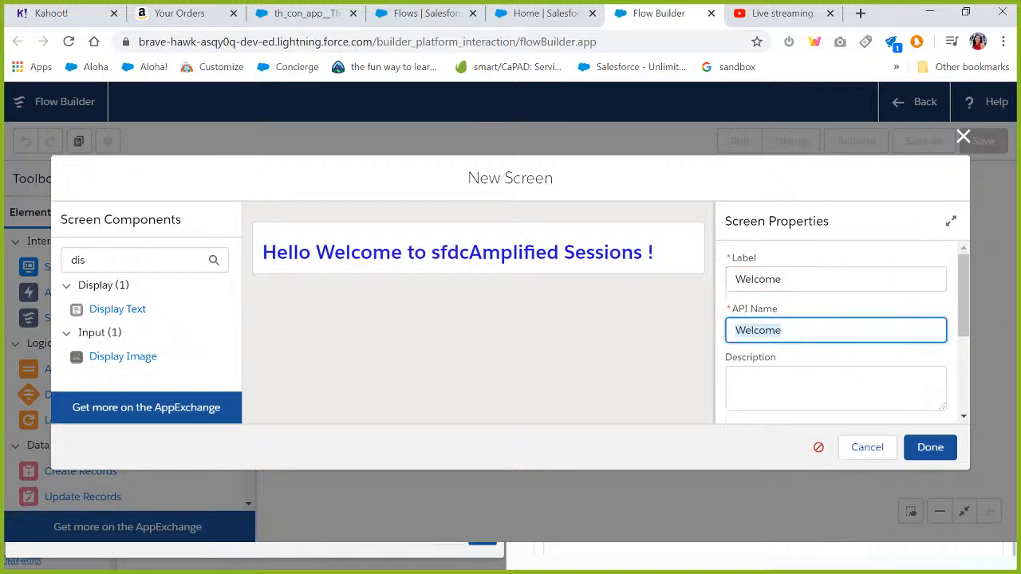
Close the screen editor, arrange the elements, and connect the Start element to the Welcome screen.
key(Tab)
click(930, 447)
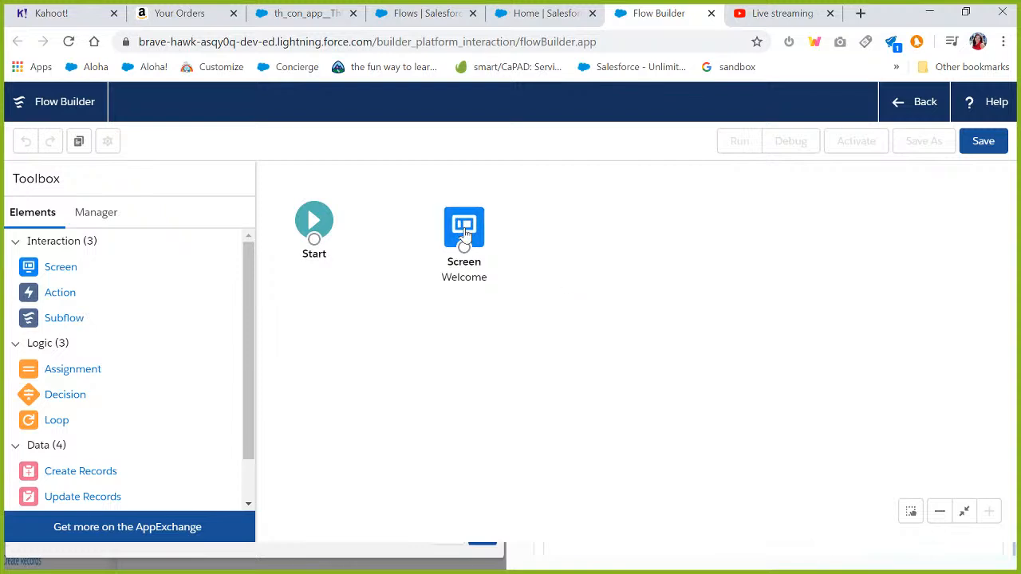
drag(466, 226, 479, 213)
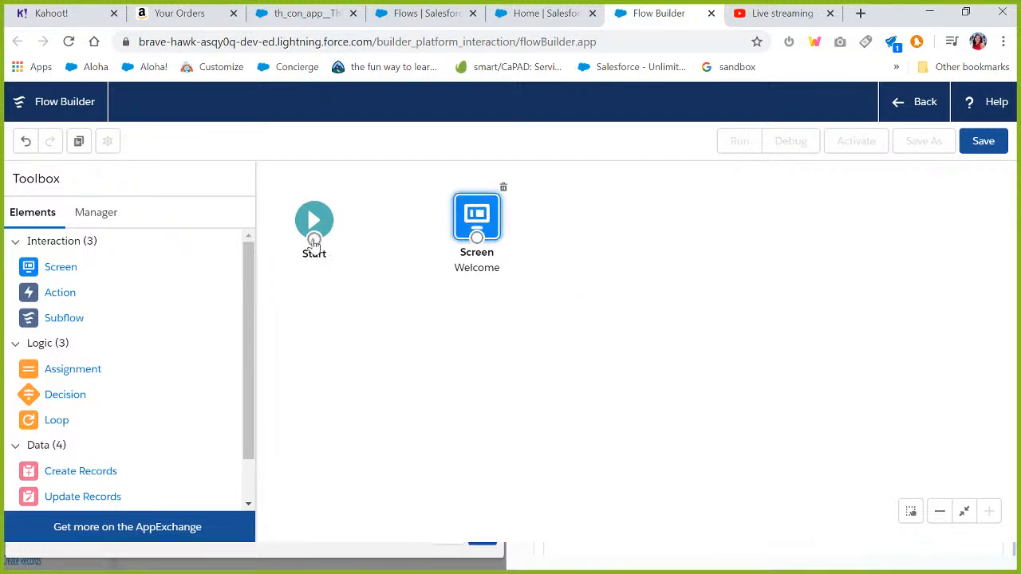
mouse_move(335, 250)
mouse_down()
mouse_move(438, 253)
mouse_move(335, 246)
mouse_up()
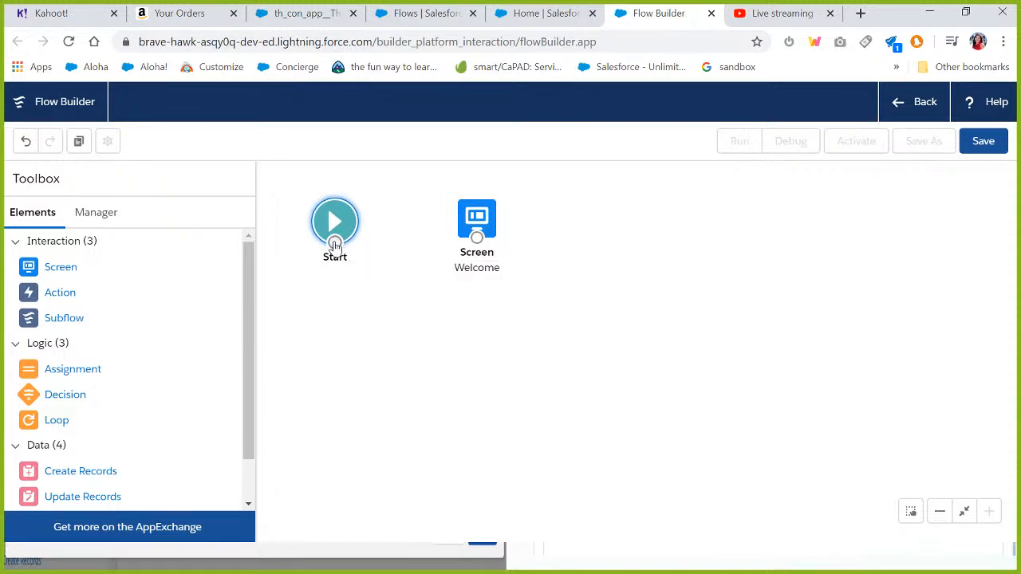
drag(334, 245, 549, 230)
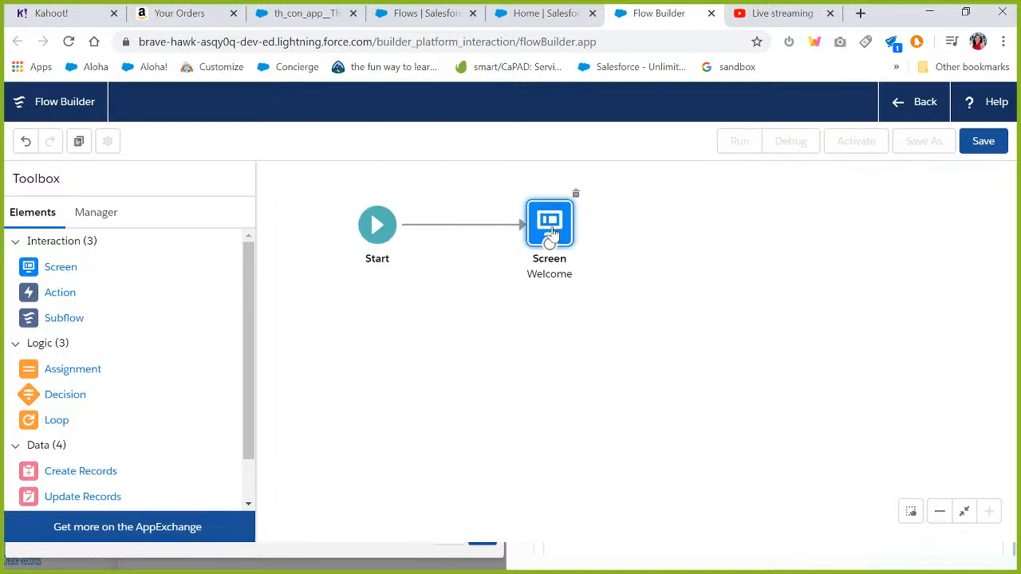
Reopen the Welcome screen to review its content and close it again.
click(508, 296)
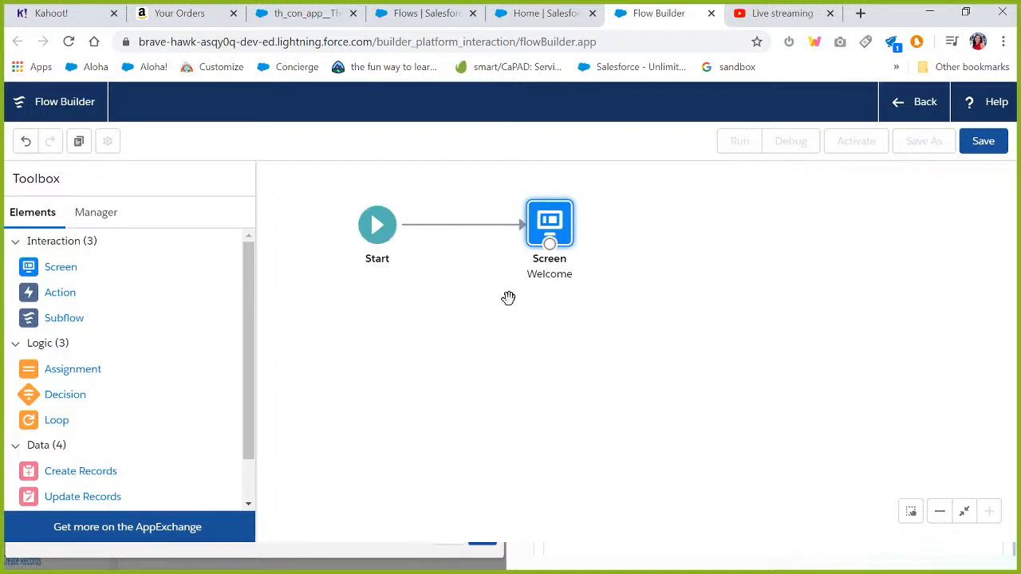
click(553, 223)
double_click(553, 220)
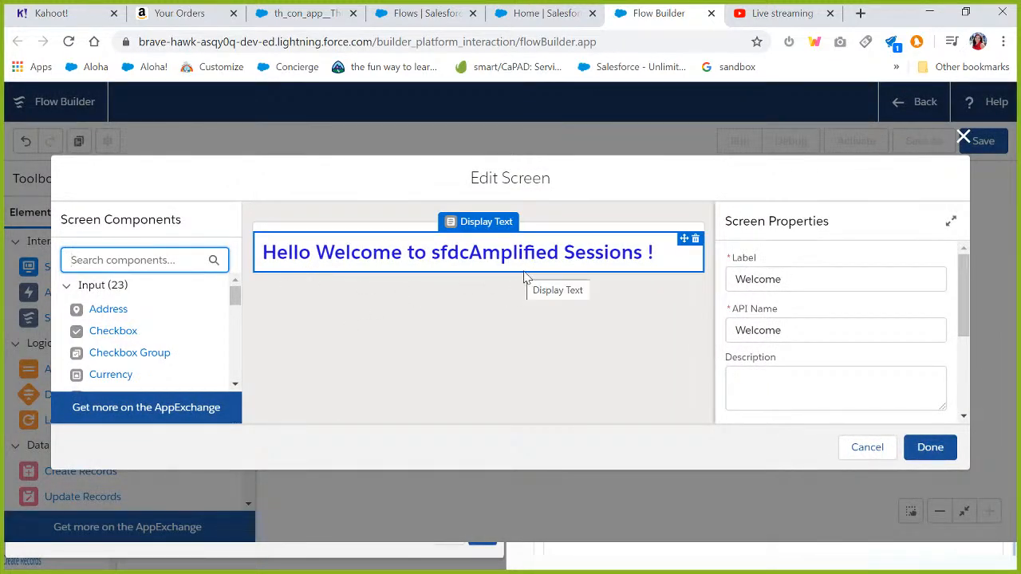
click(931, 448)
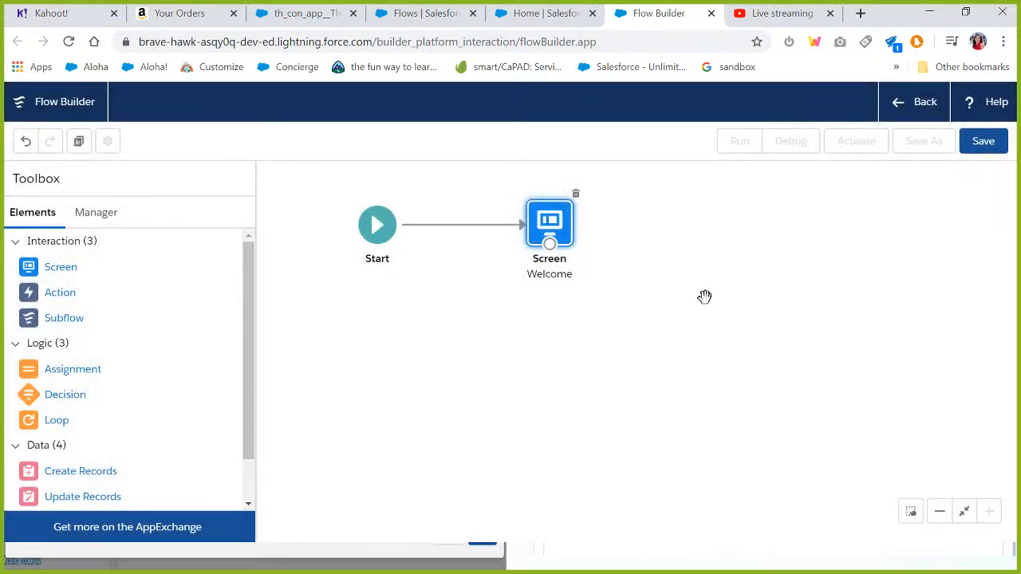
Save the flow with label First Flow, API name First_Flow, and description Welcome Msg.
click(980, 151)
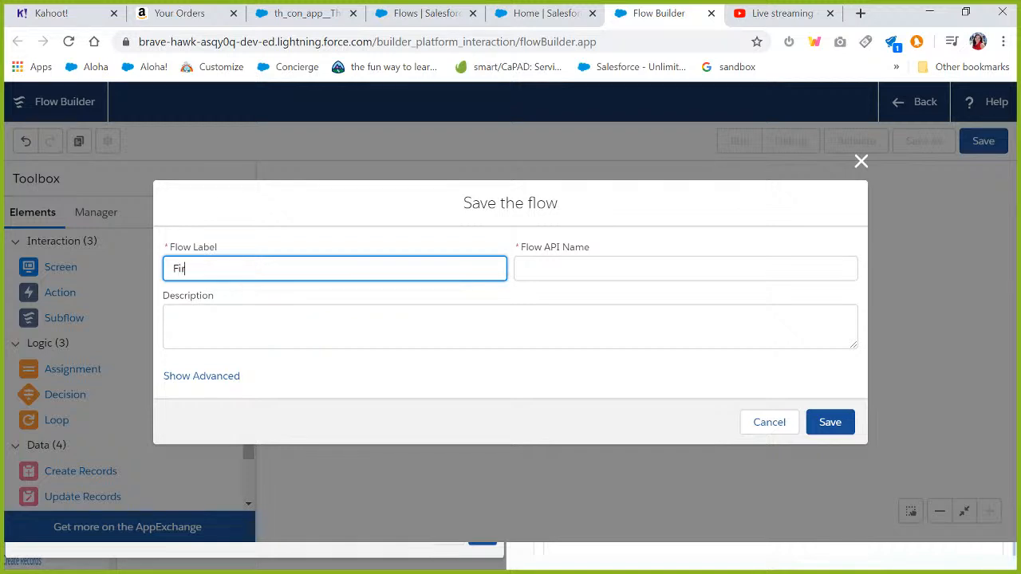
text(ow)
key(Tab)
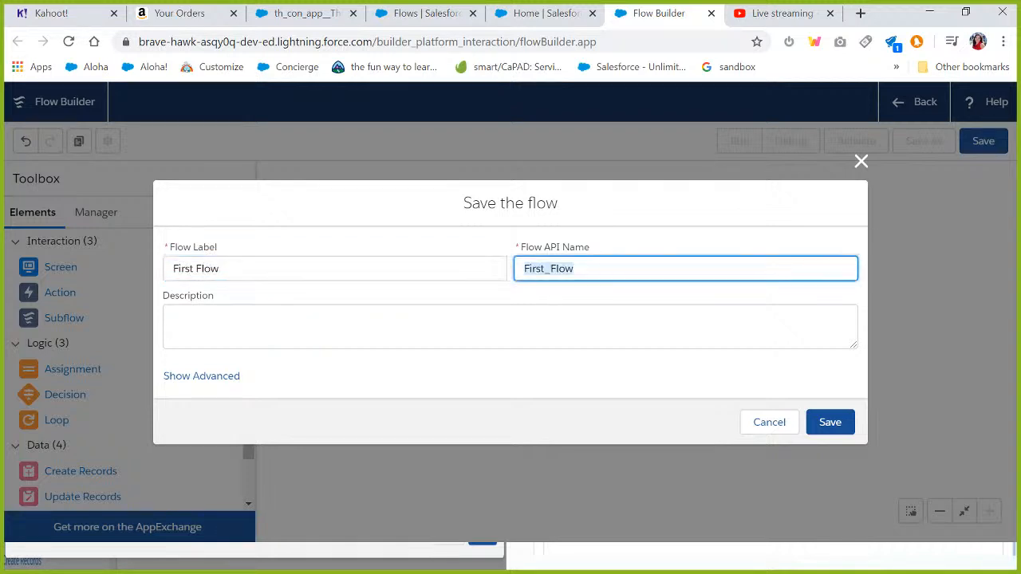
key(Tab)
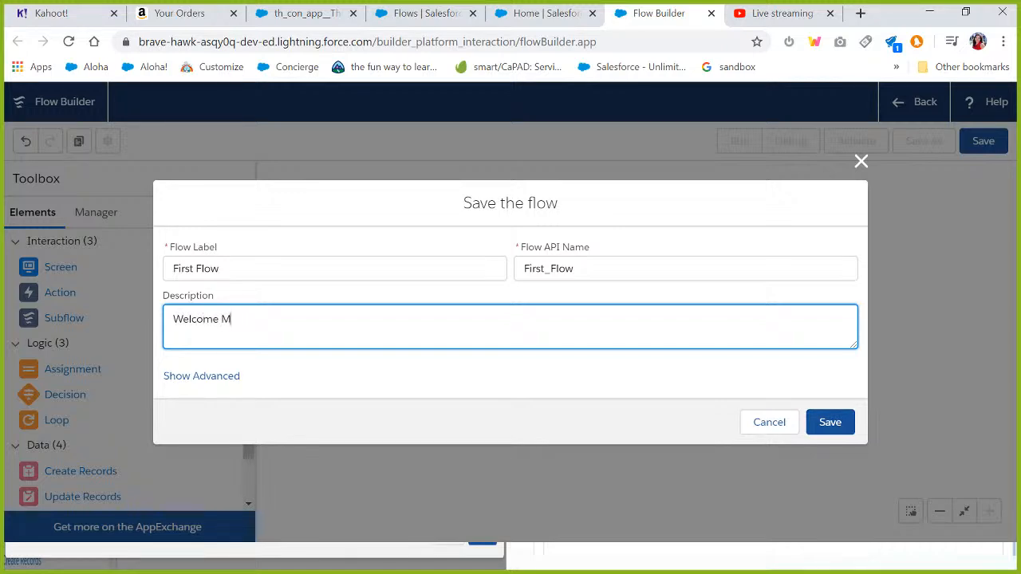
click(830, 421)
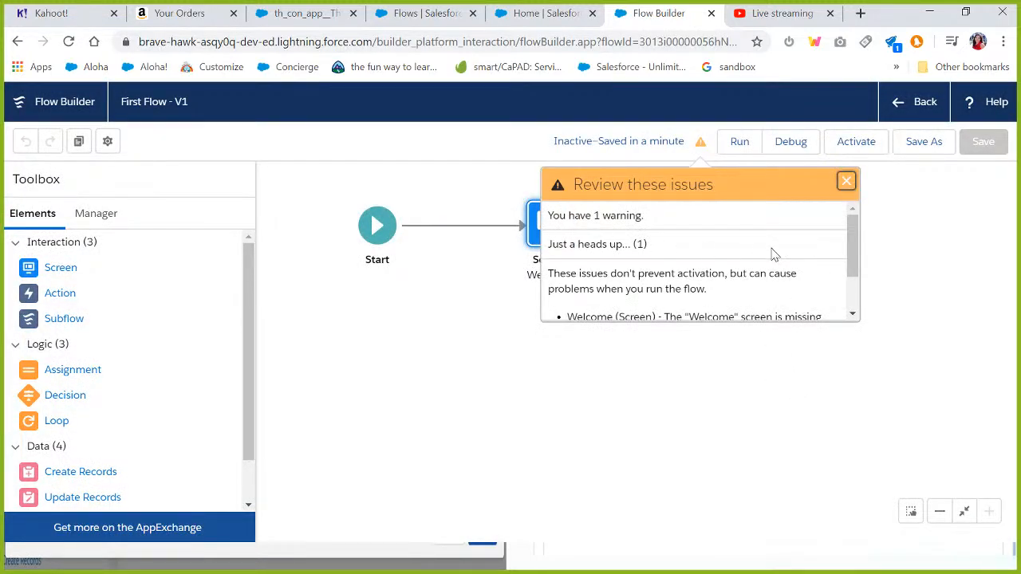
Read through the flow's review issues panel and close it.
drag(852, 247, 852, 277)
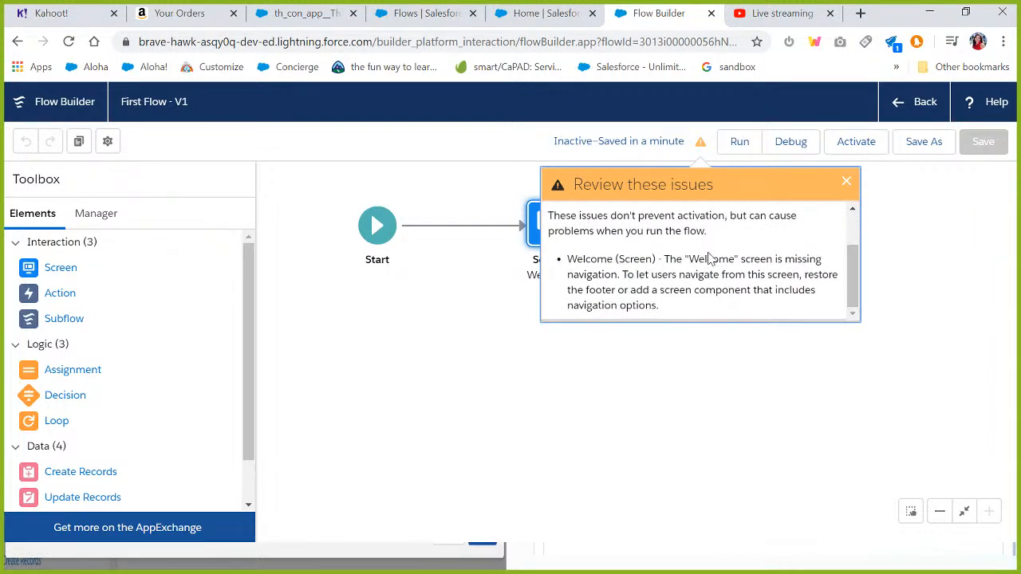
drag(684, 259, 622, 275)
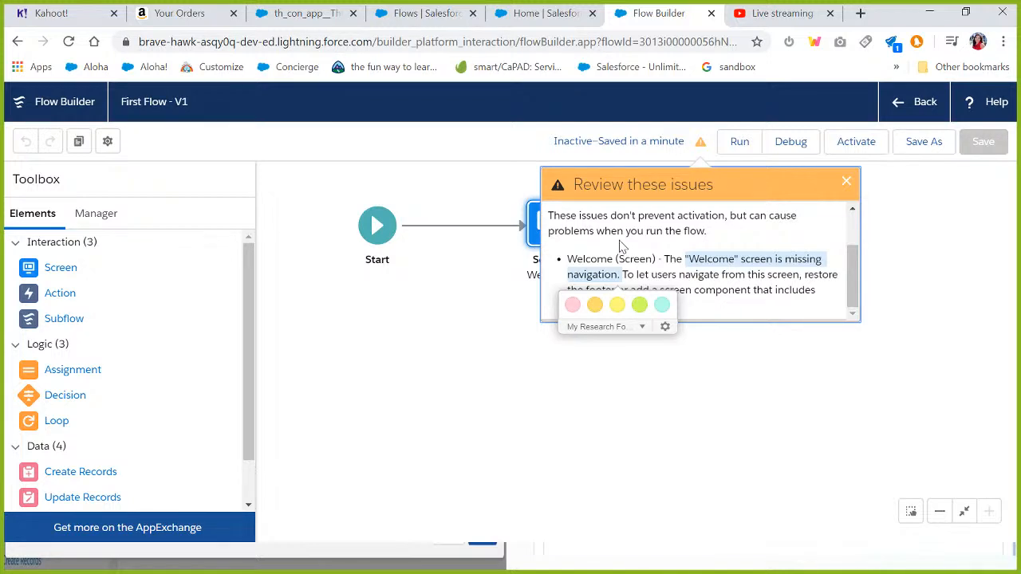
click(728, 289)
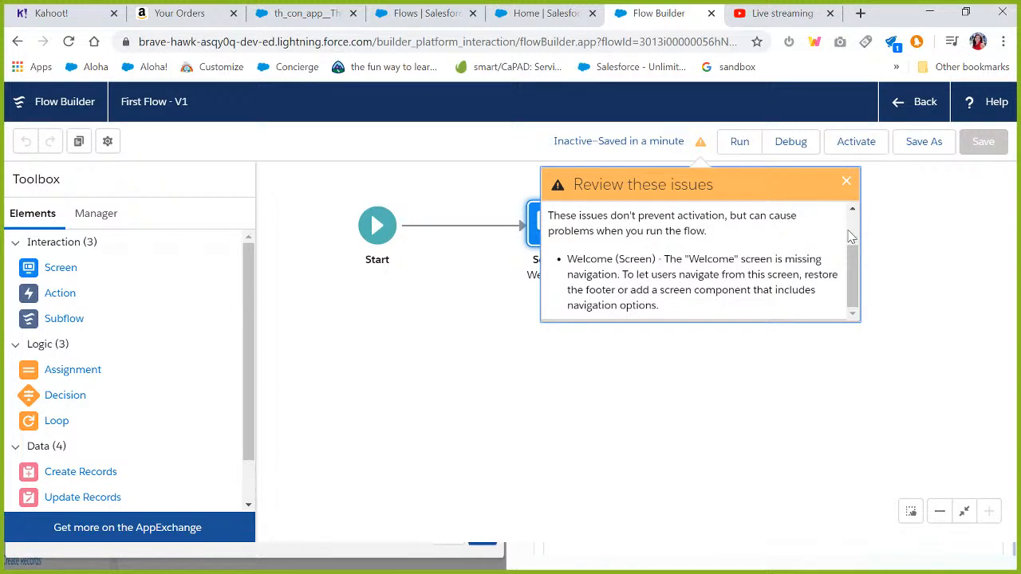
click(849, 184)
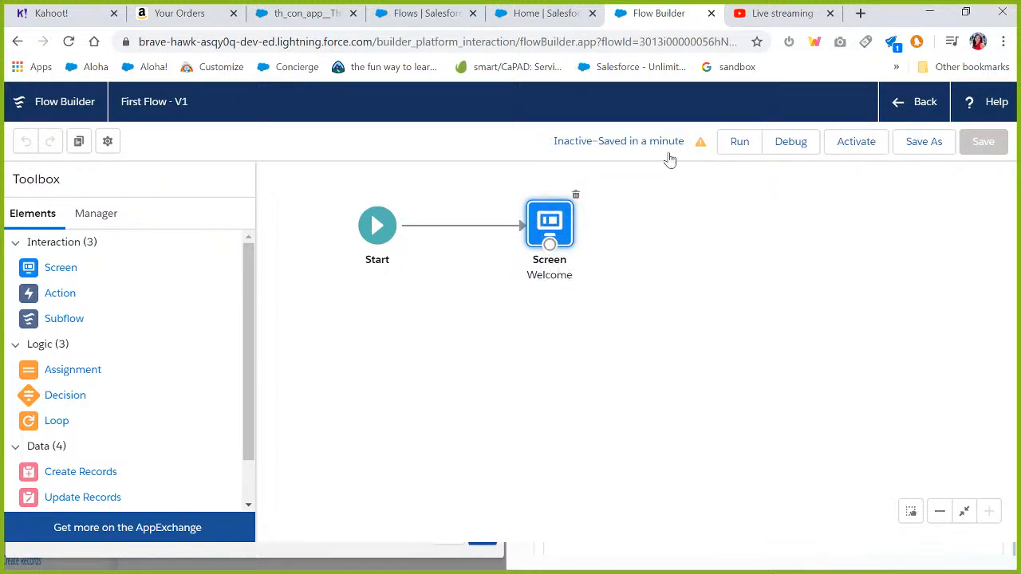
Run the flow to preview the Welcome screen, then return to the Flow Builder tab.
click(734, 148)
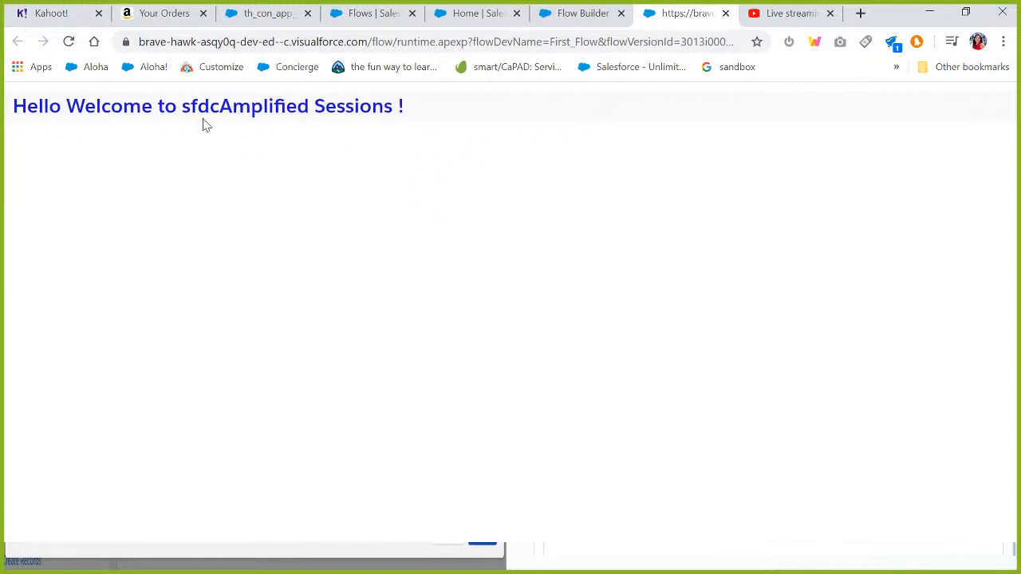
click(567, 23)
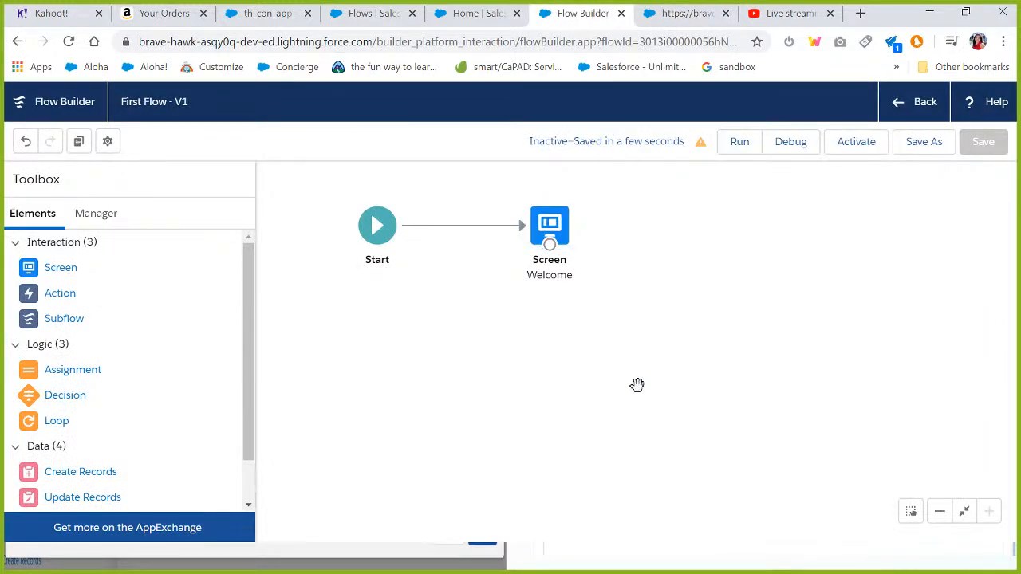
Open the Welcome screen's Display Text component and start a new resource from its resource picker.
double_click(549, 231)
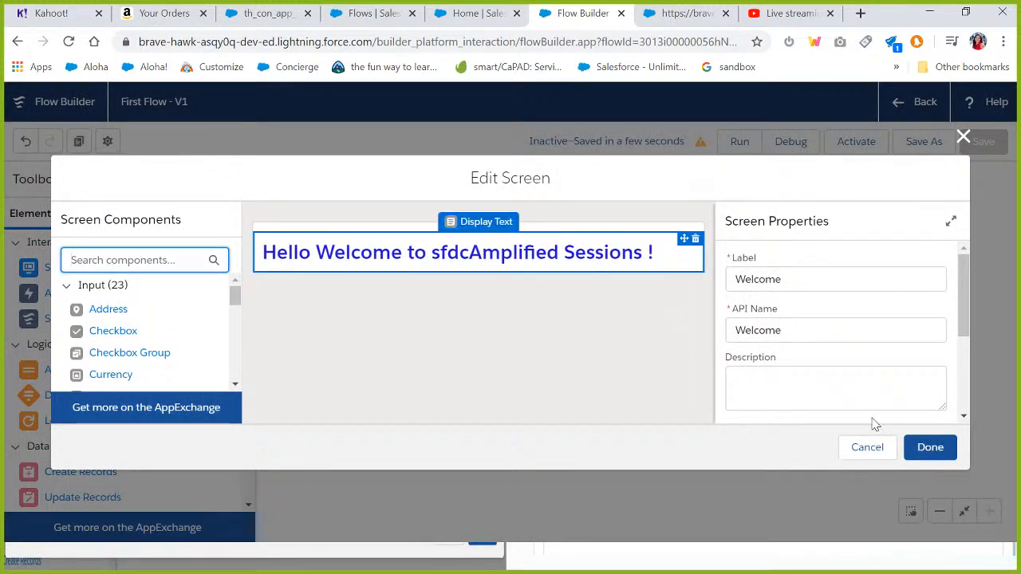
drag(966, 291, 961, 323)
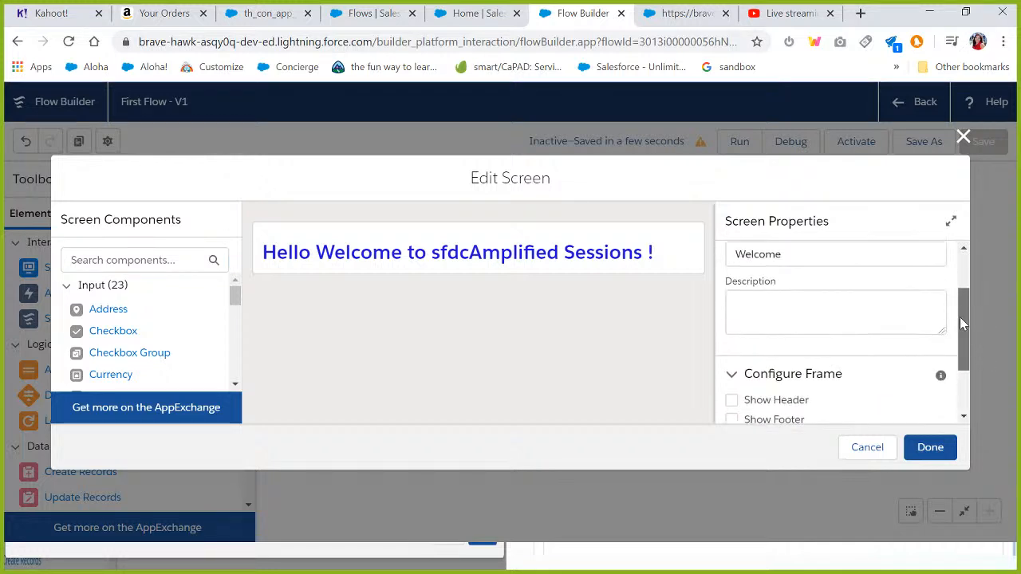
click(583, 264)
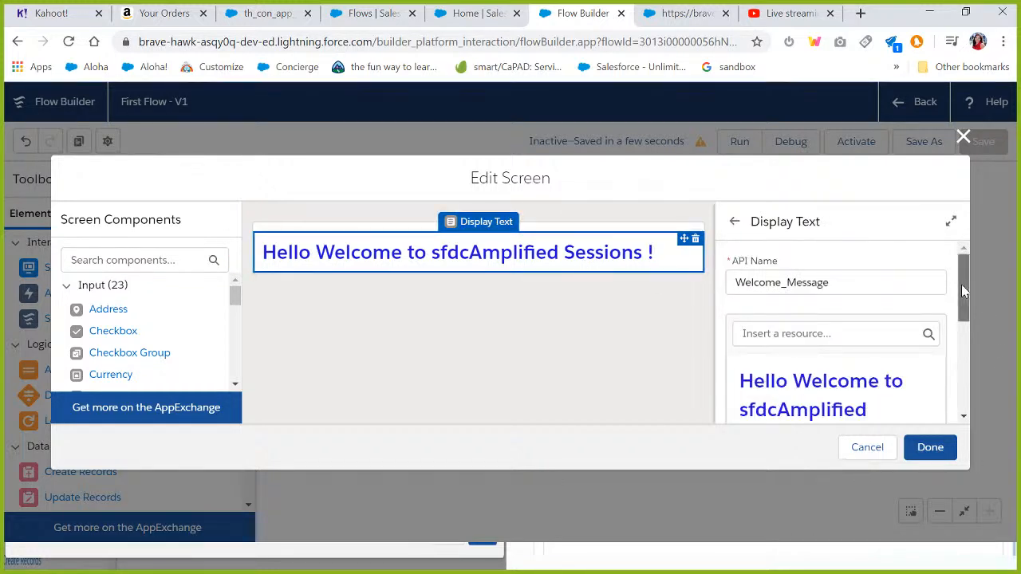
drag(961, 284, 963, 304)
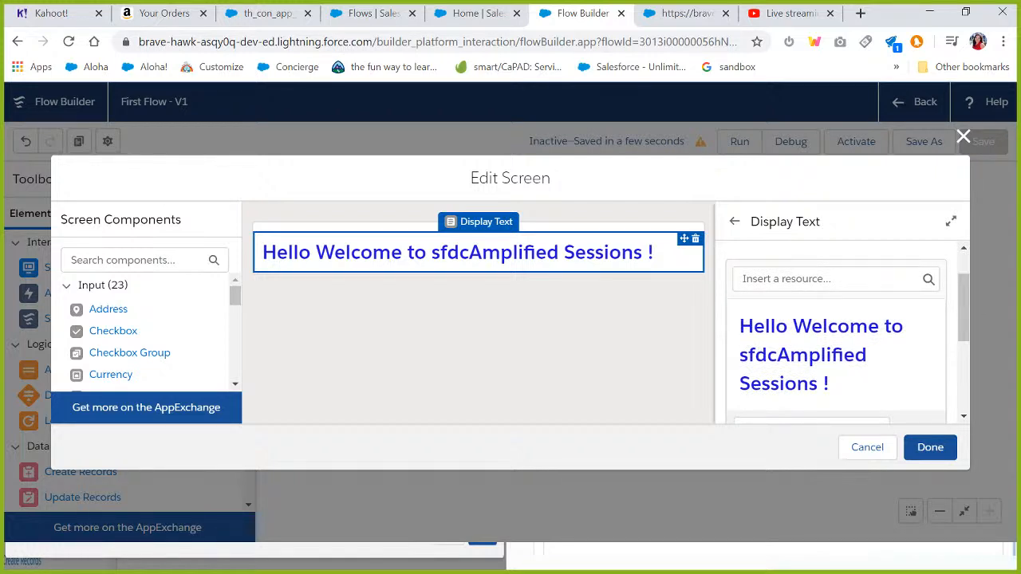
click(792, 327)
click(830, 279)
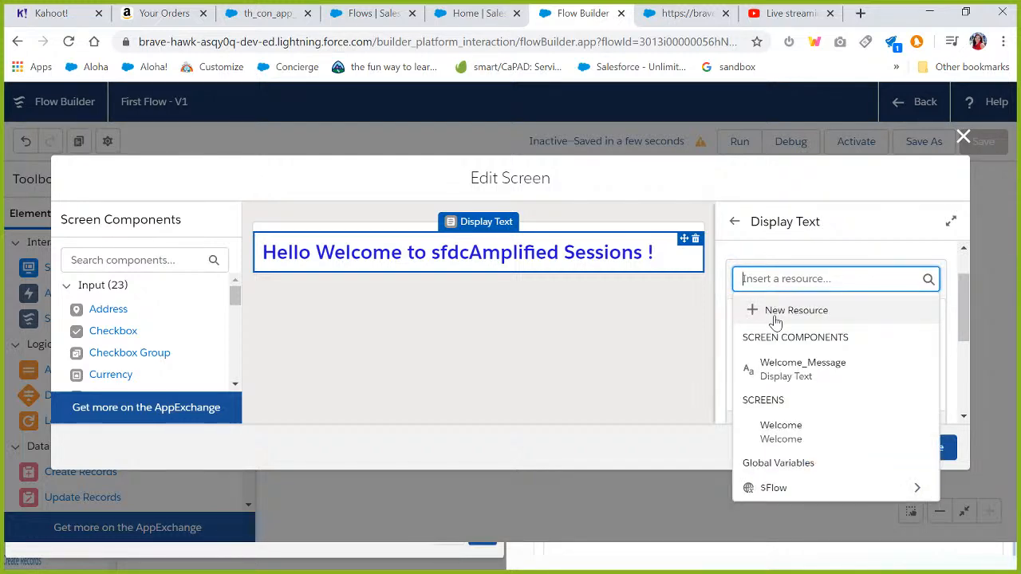
click(775, 312)
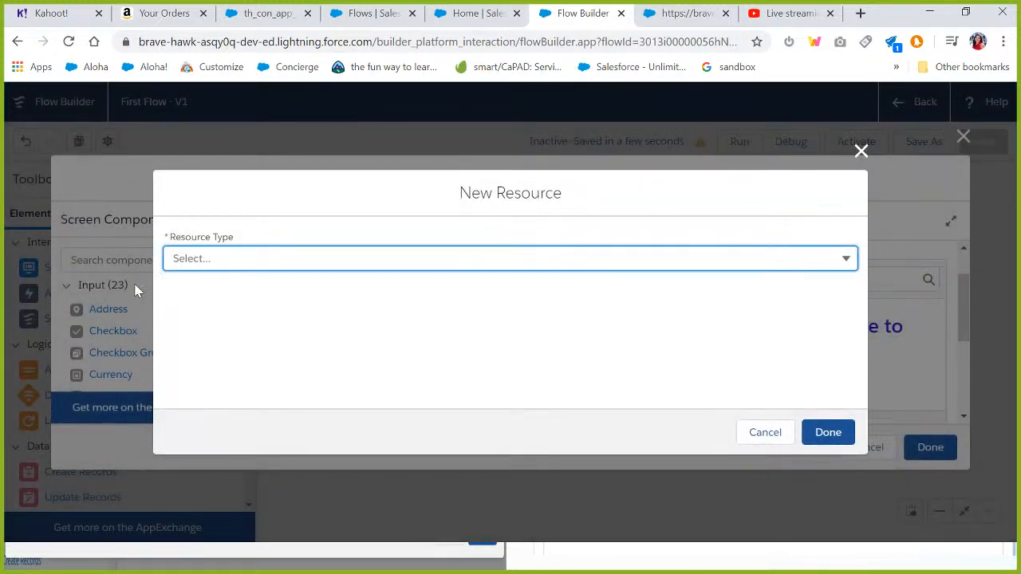
Create a Formula resource with API name CurrentUserInfo and Text data type.
click(197, 259)
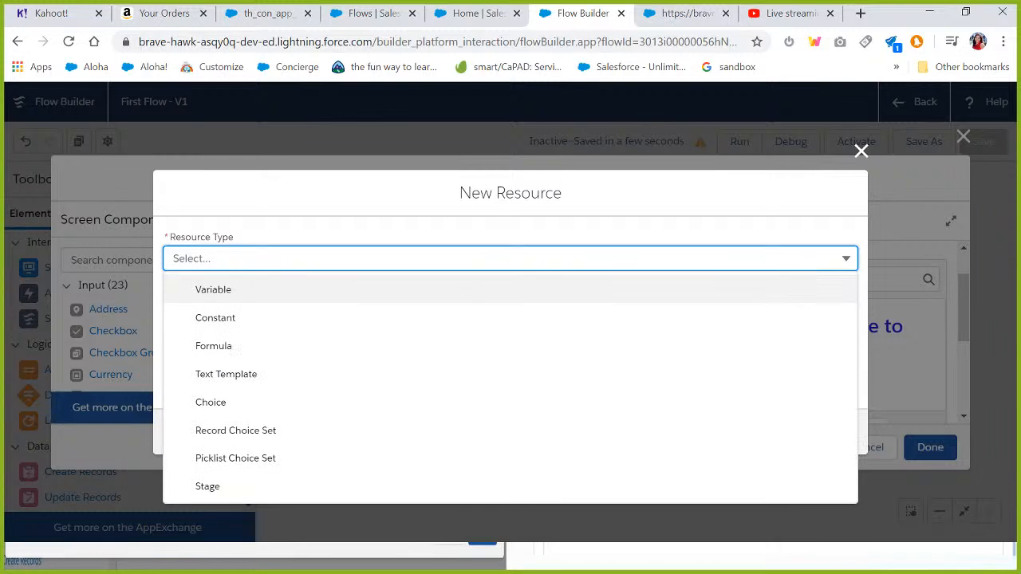
click(205, 349)
click(207, 272)
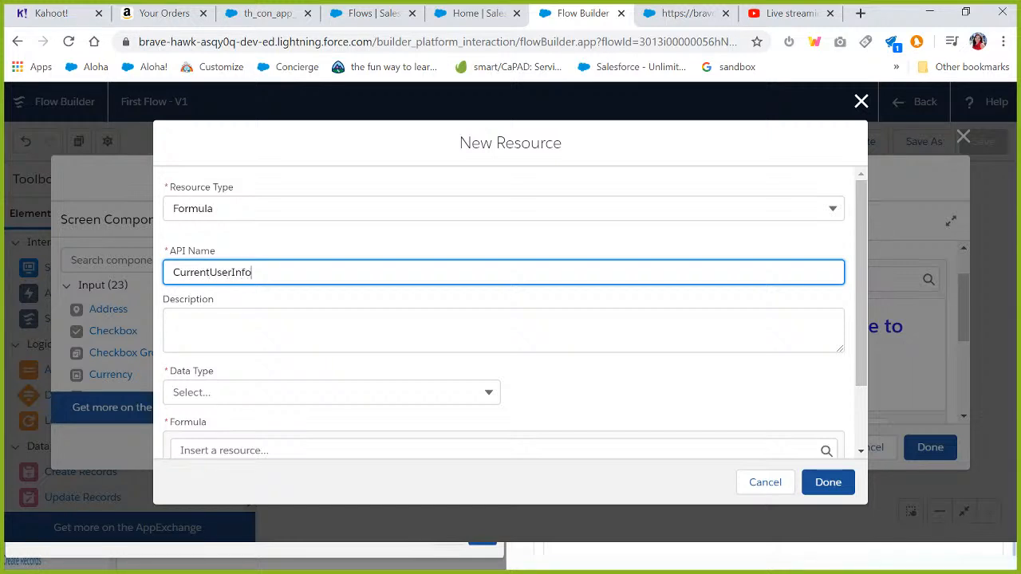
click(239, 393)
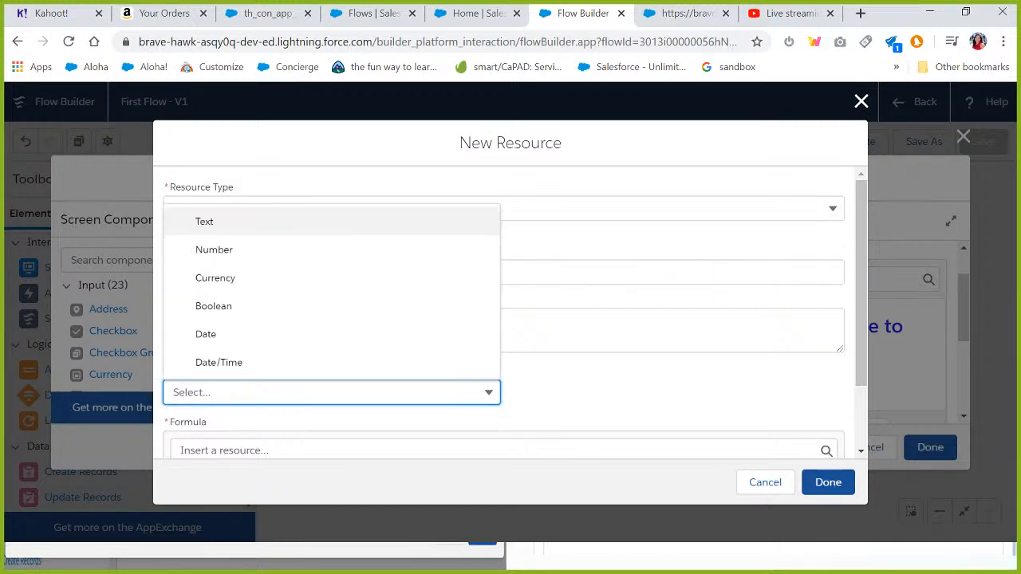
click(224, 228)
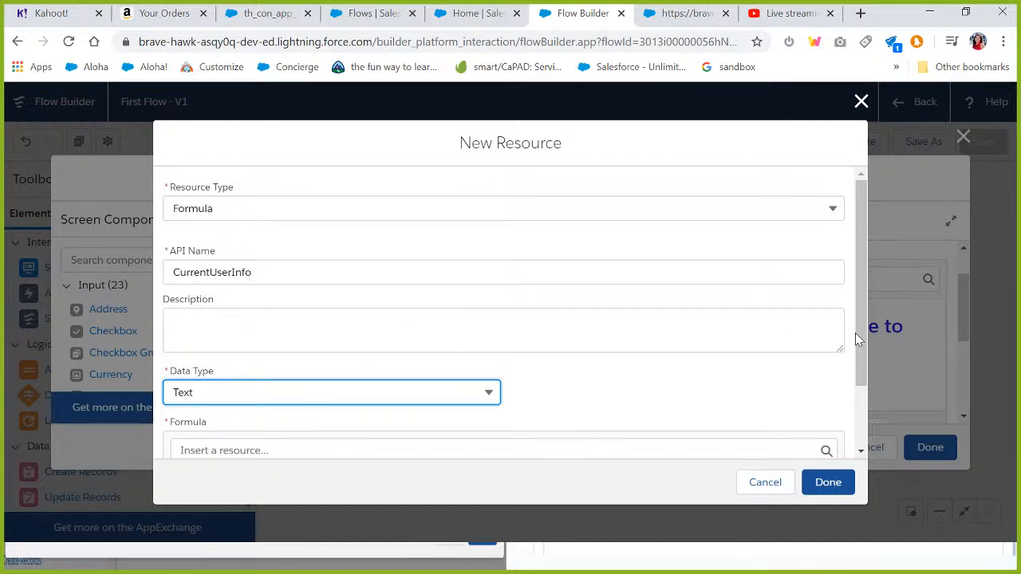
Set the formula to {!$User.FirstName} by inserting the FirstName field of the $User global variable.
drag(861, 379, 860, 448)
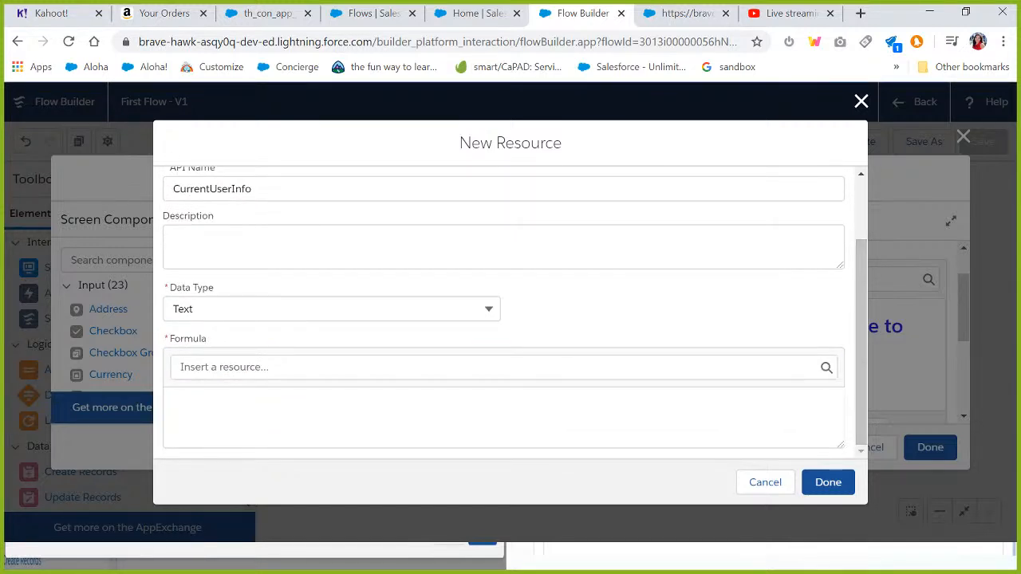
click(319, 368)
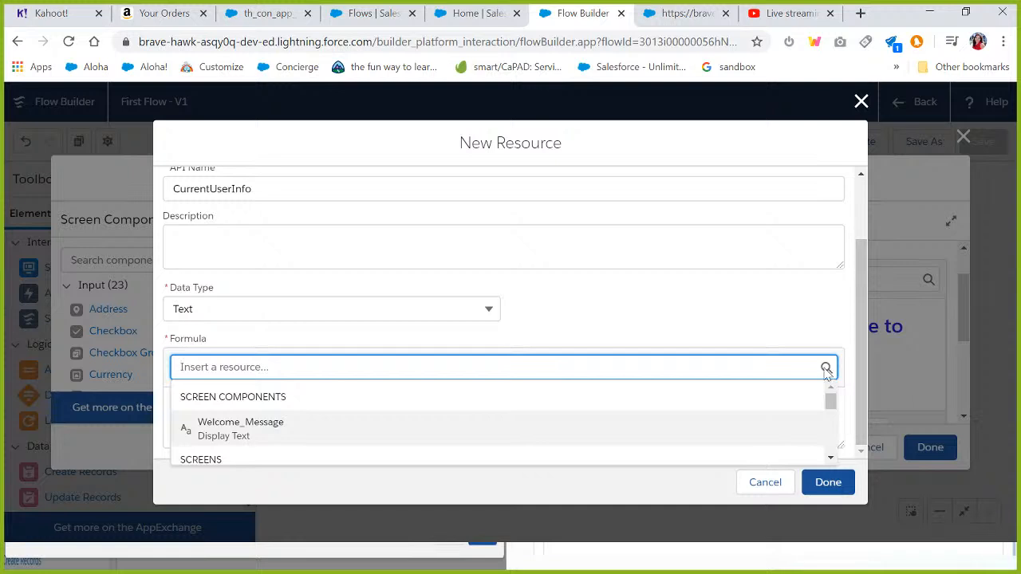
text(us)
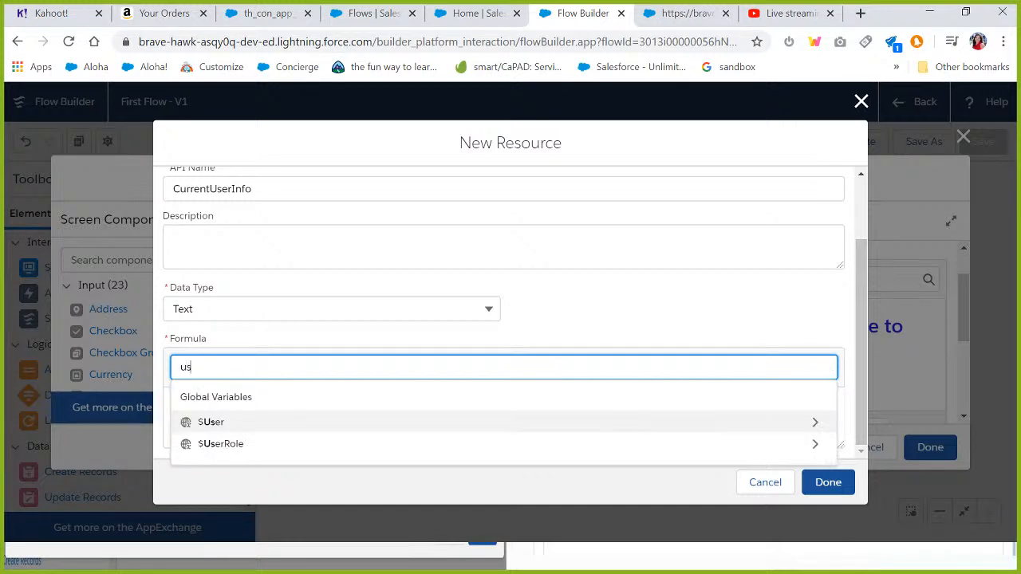
click(205, 429)
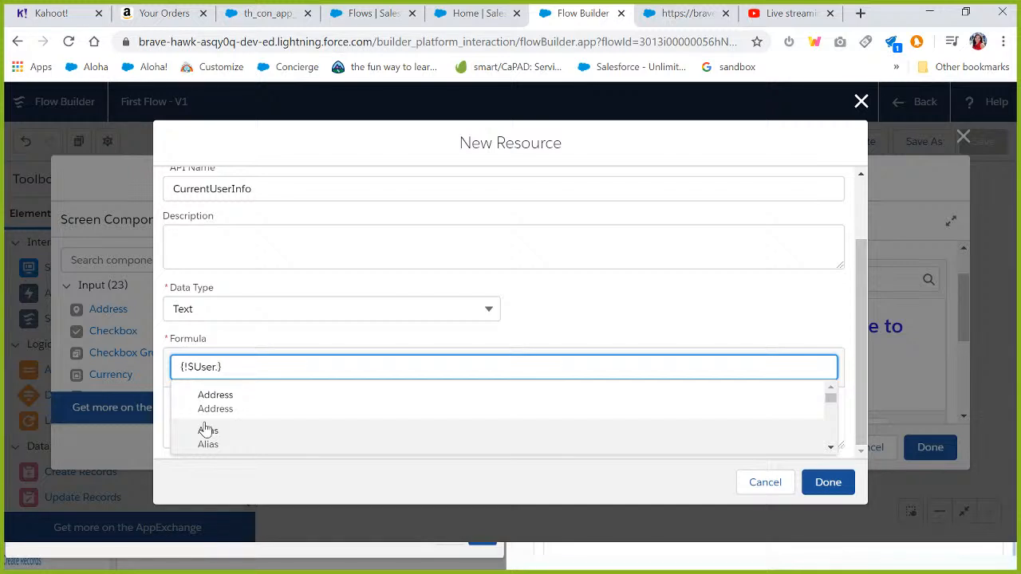
text(.F)
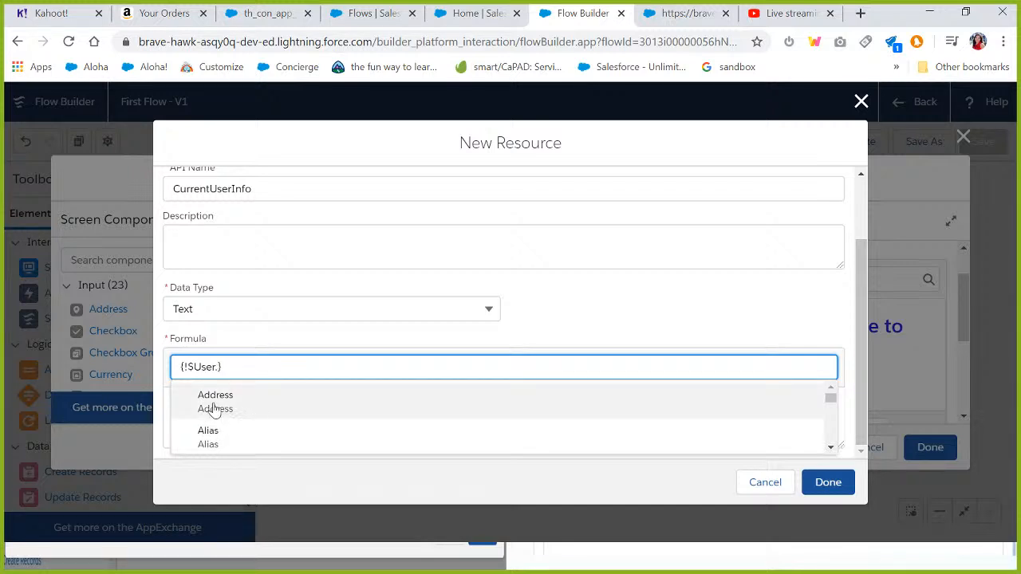
text(ir)
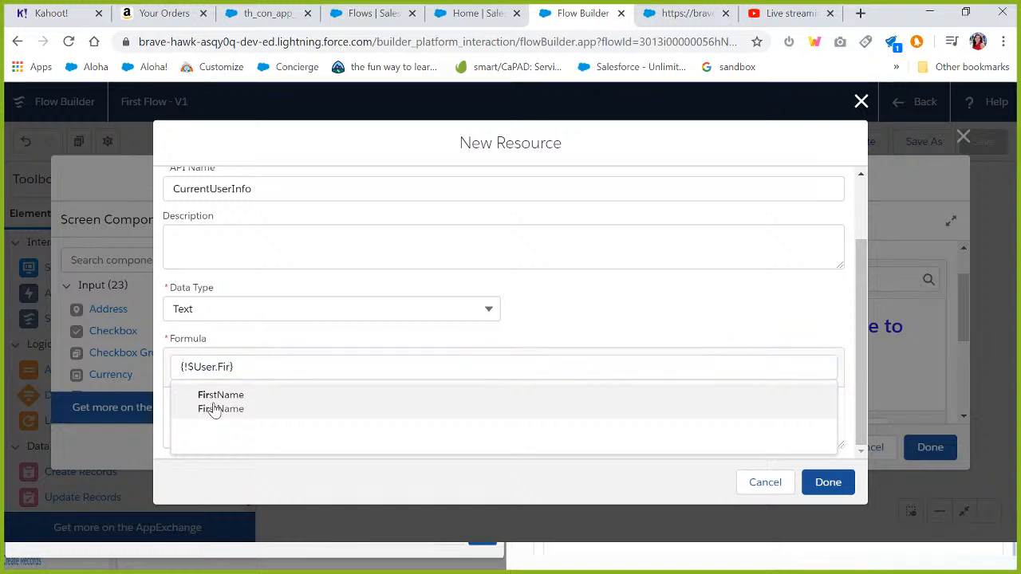
click(220, 409)
click(175, 406)
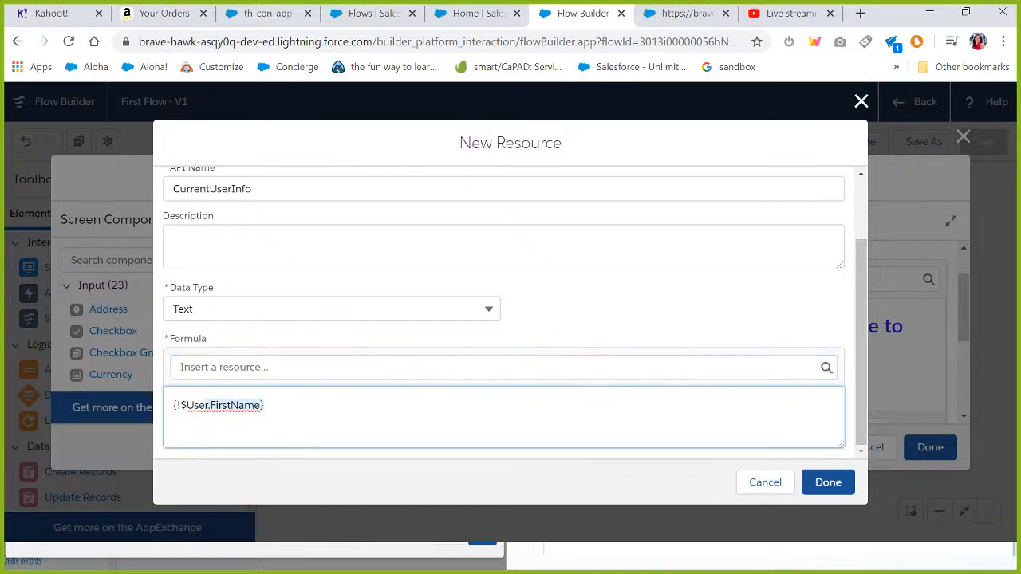
click(215, 367)
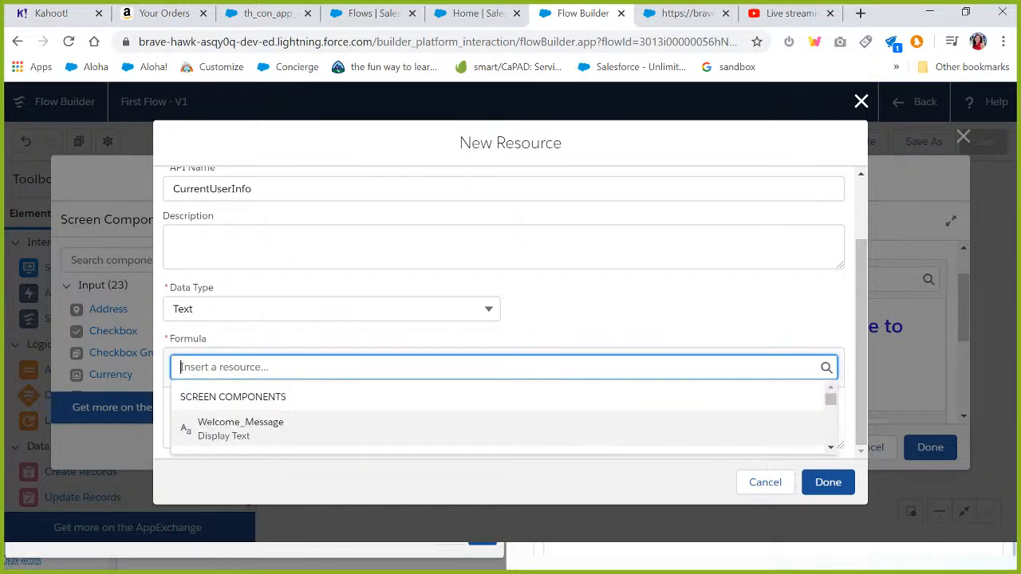
text(user)
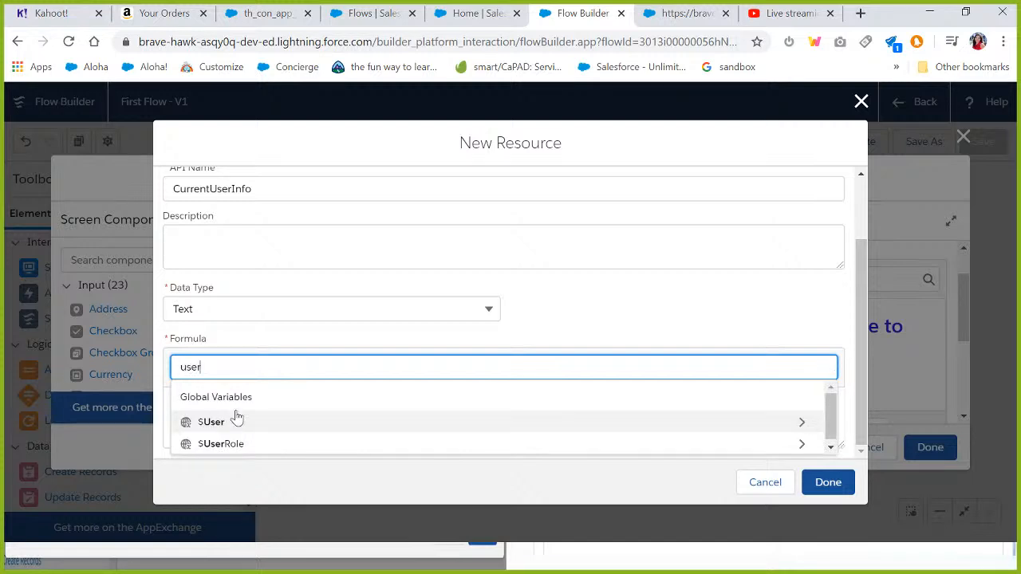
click(801, 425)
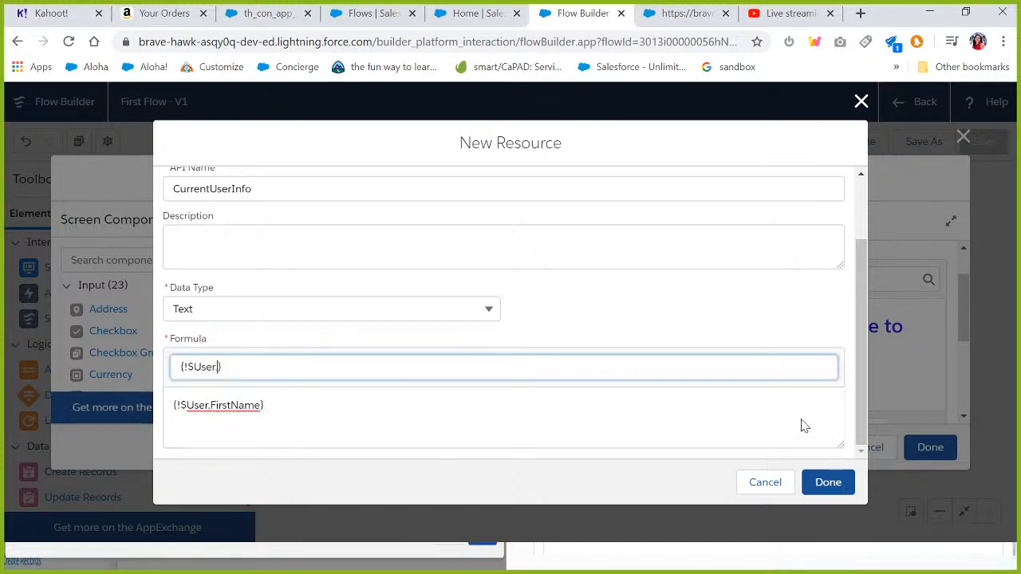
key(ctrl+a)
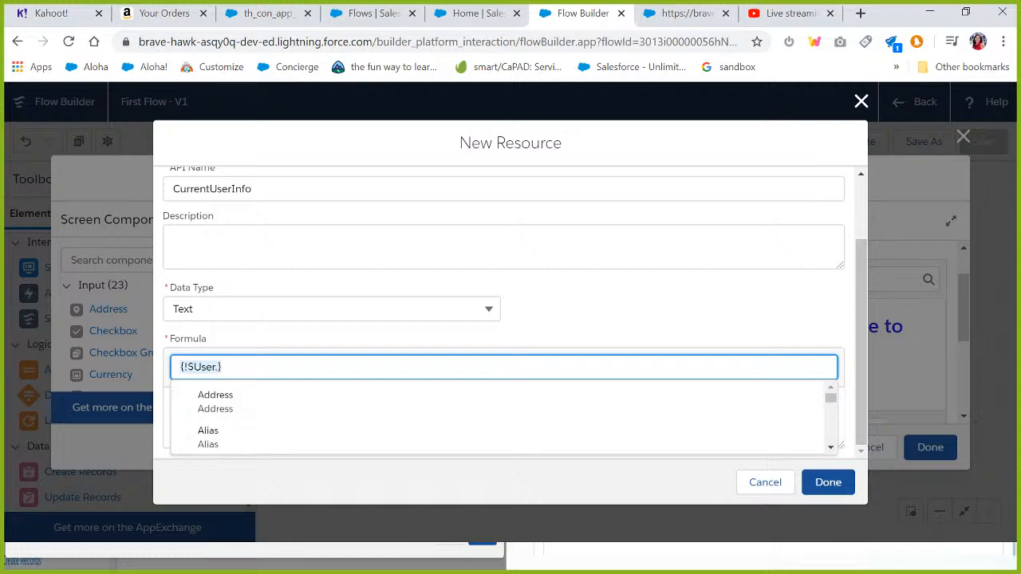
key(BackSpace)
click(792, 289)
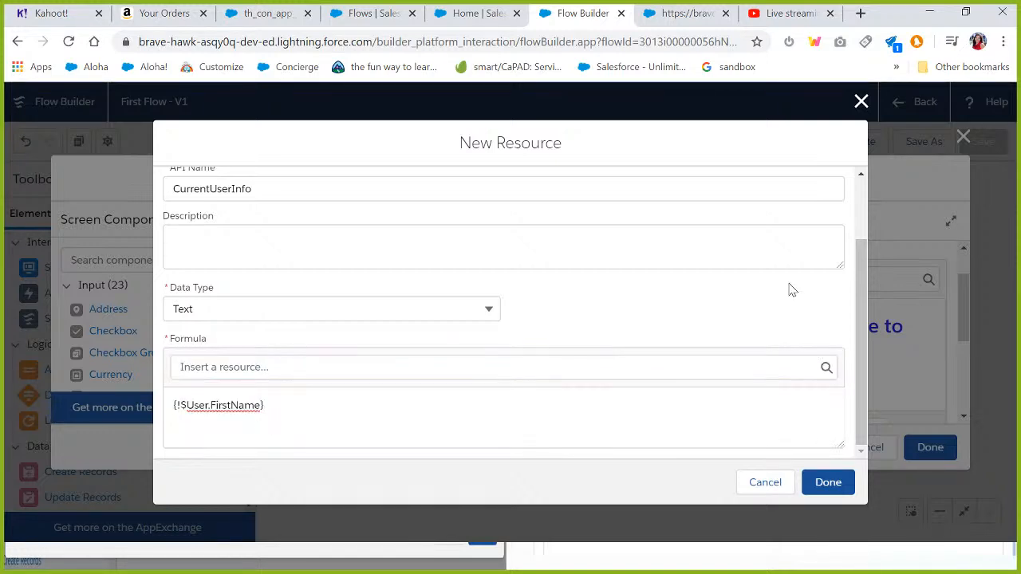
Finish the CurrentUserInfo resource, put 'Welcome to sfdcAmplified Sessions !' on a new line after {!CurrentUserInfo}, and close the screen editor.
click(829, 479)
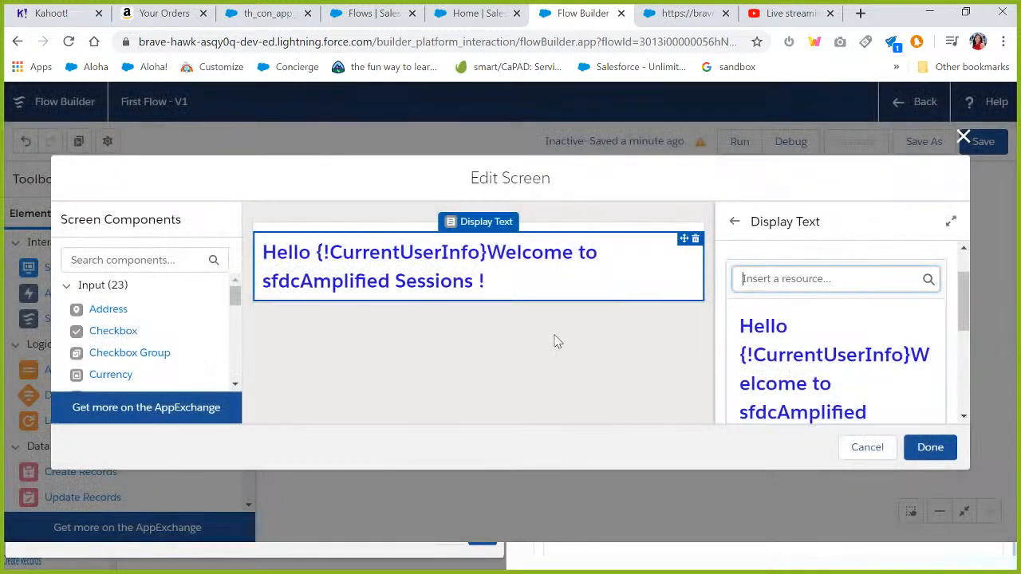
click(814, 383)
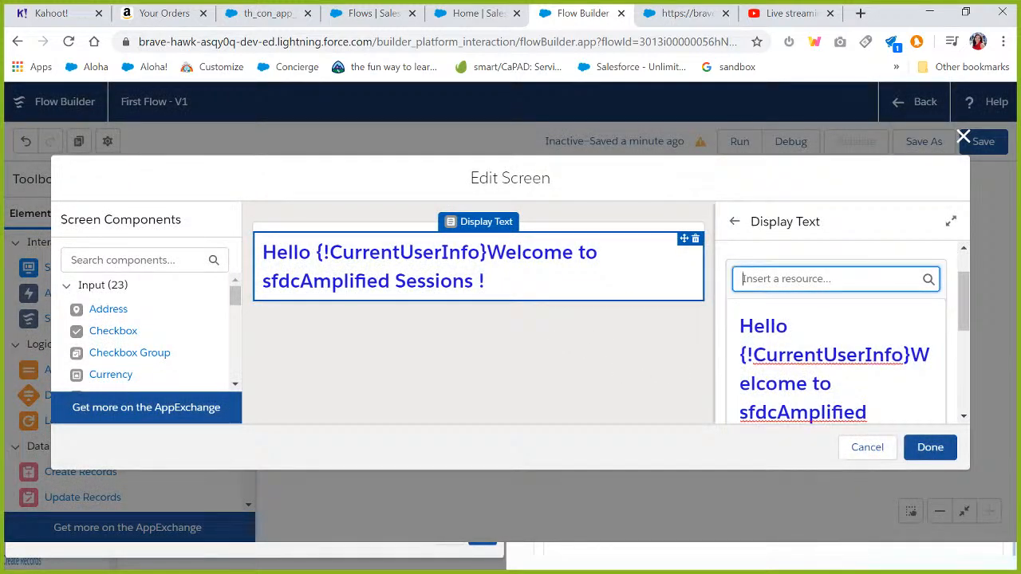
click(911, 356)
key(Return)
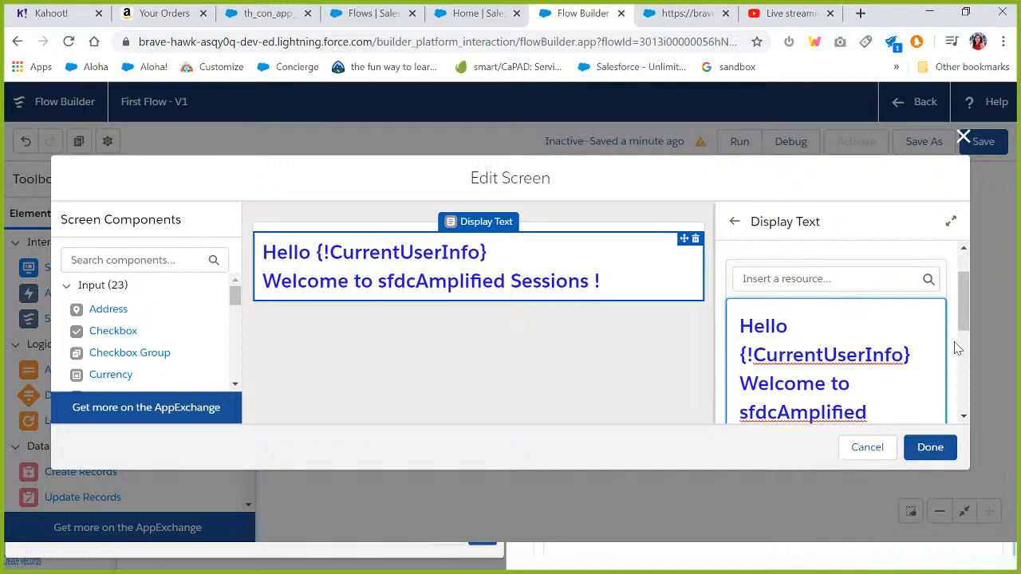
drag(961, 311, 960, 332)
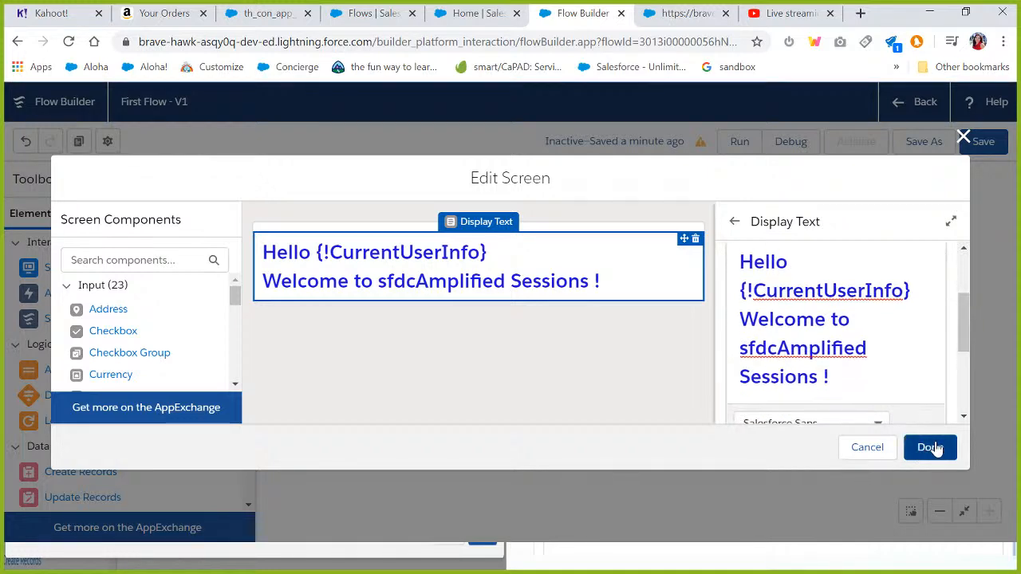
click(932, 448)
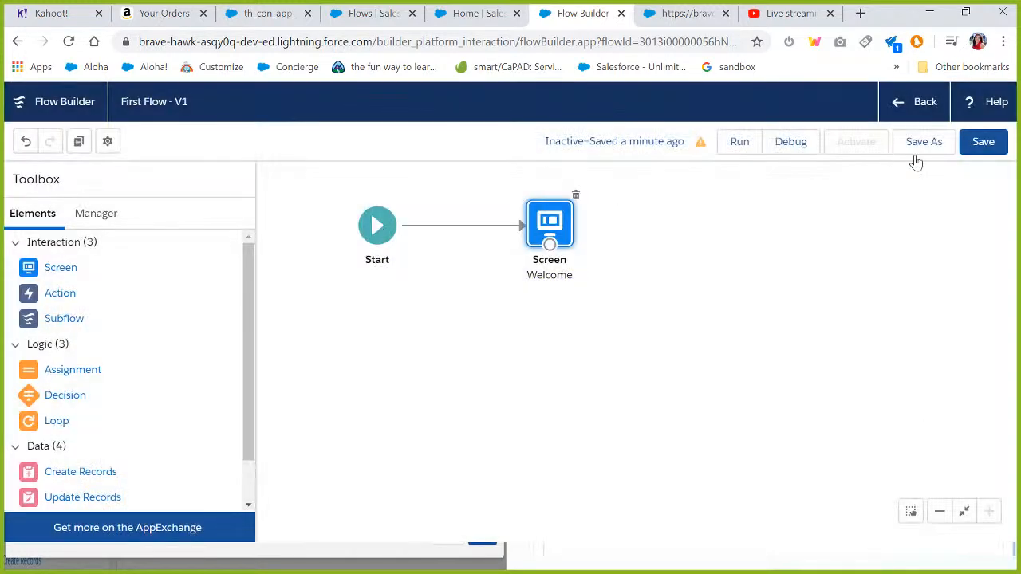
Save the flow, dismiss the review issues panel, and activate the flow.
click(983, 147)
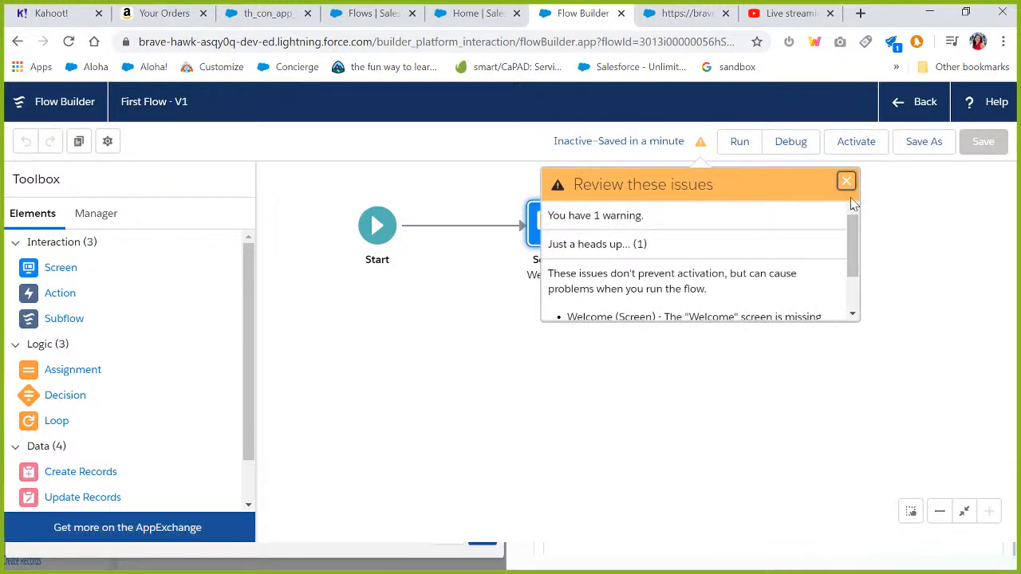
click(847, 183)
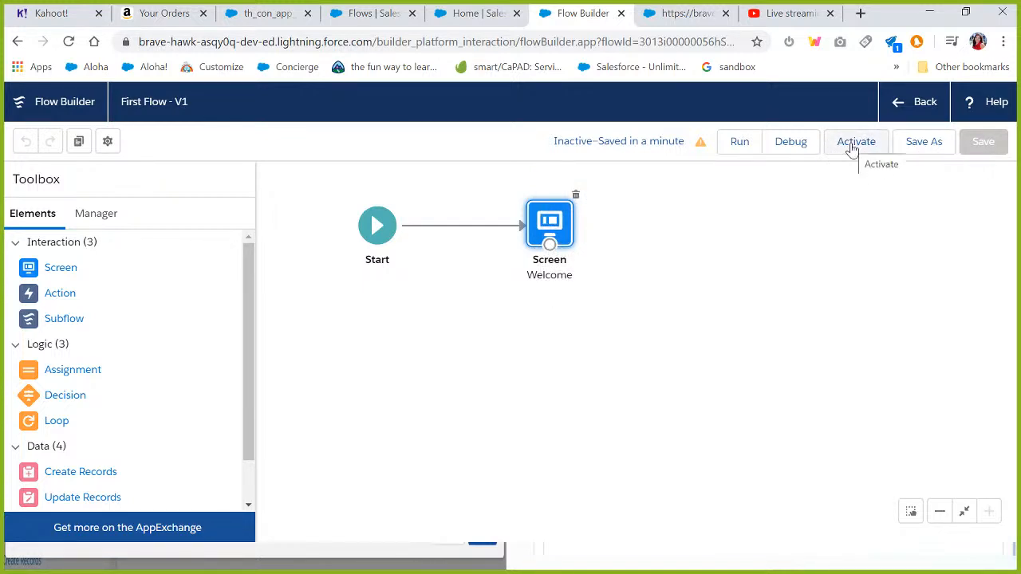
click(851, 146)
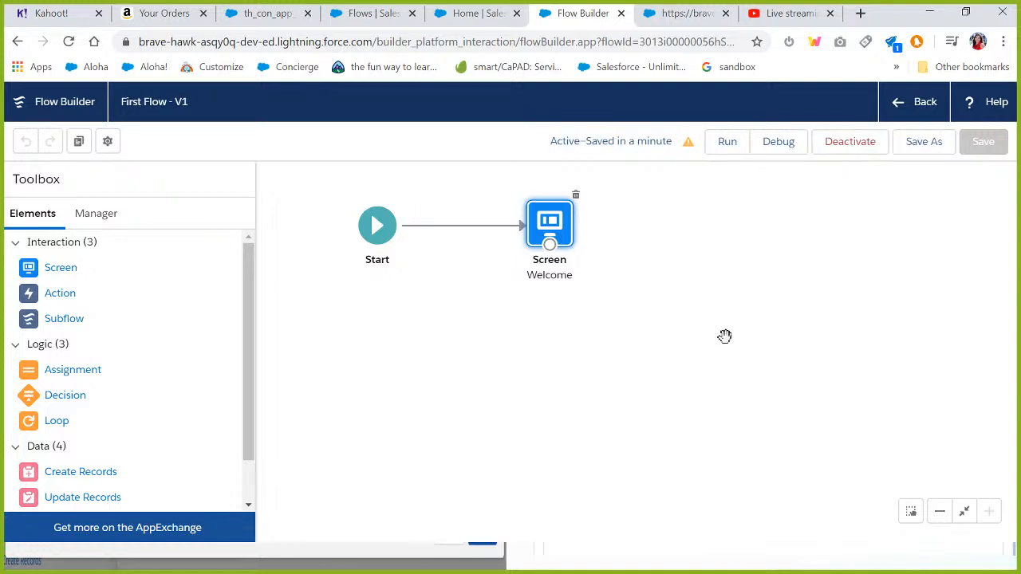
Run the activated flow to check the personalized greeting, then close the runtime tab.
click(724, 144)
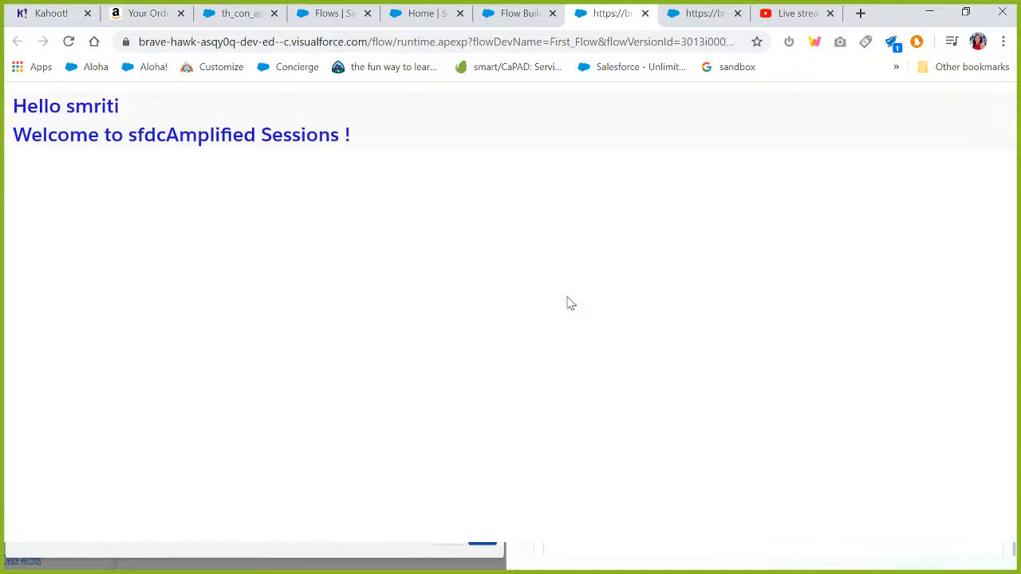
click(645, 14)
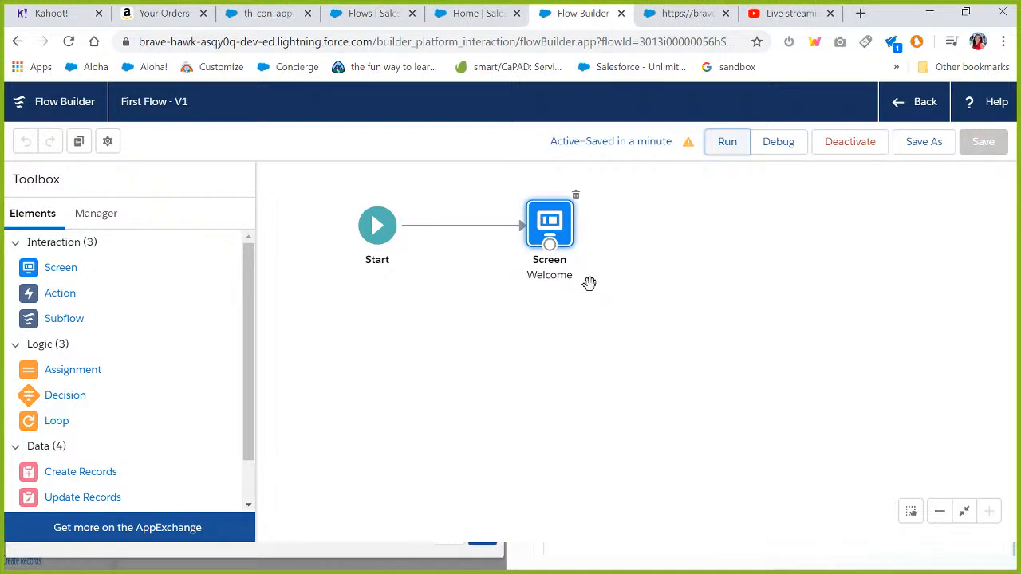
Go to the Sales app Home page and open it for editing in Lightning App Builder.
click(453, 16)
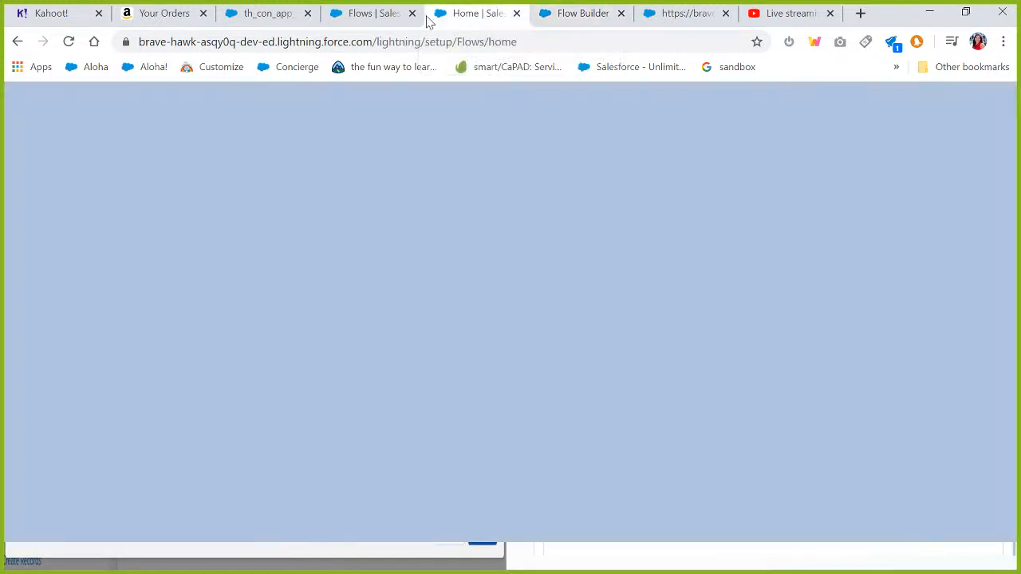
click(365, 18)
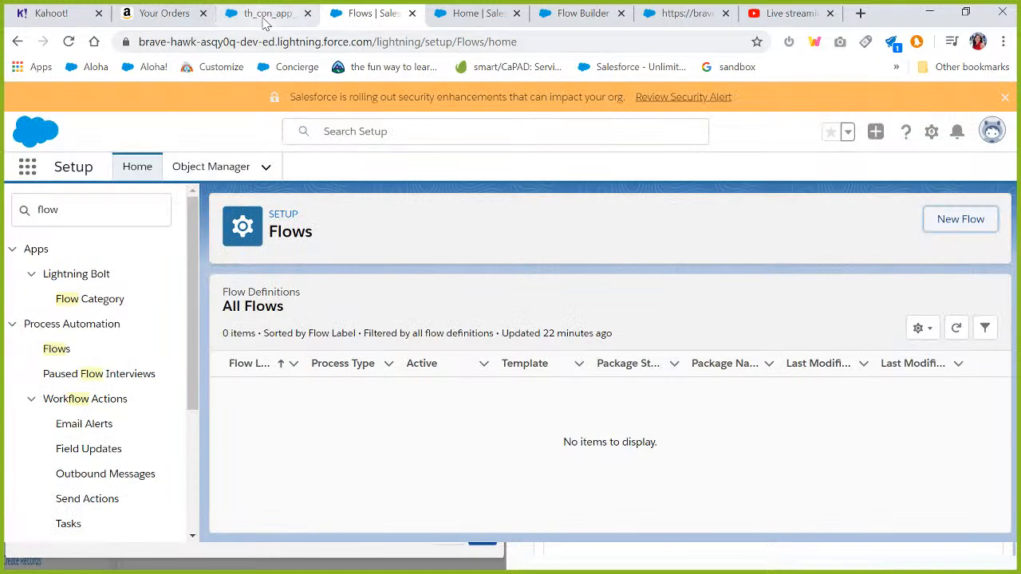
click(266, 22)
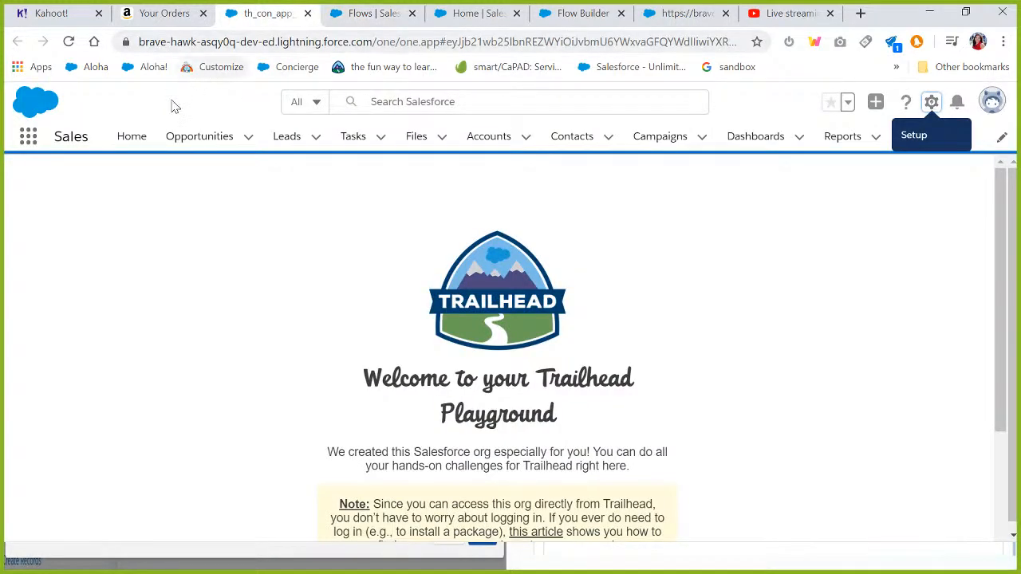
click(131, 140)
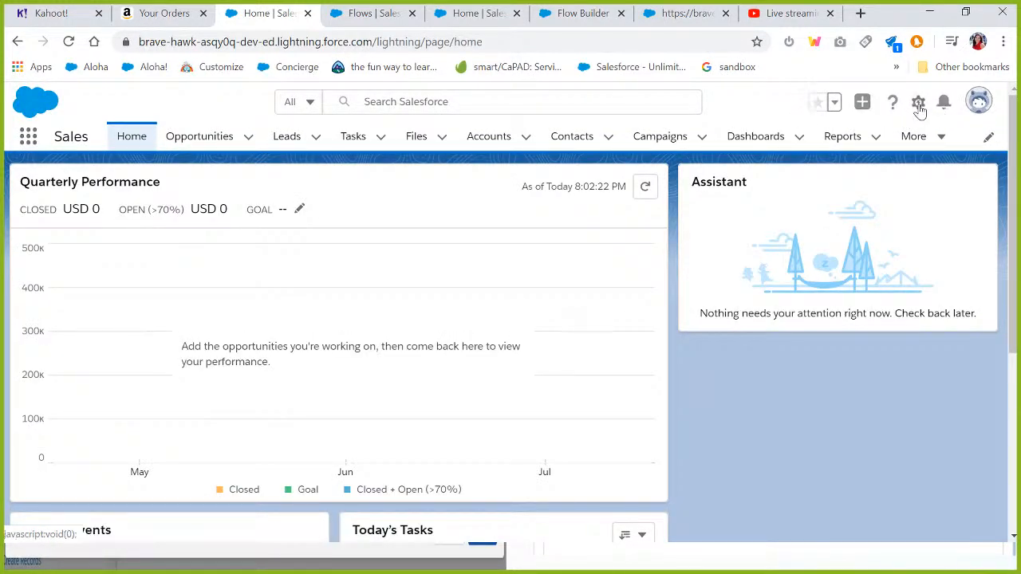
click(918, 102)
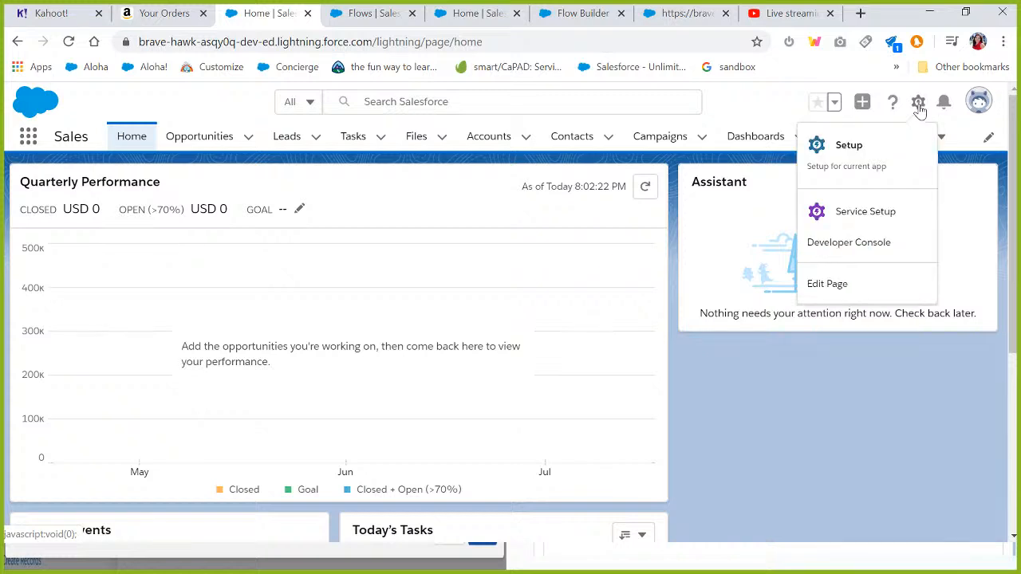
click(826, 287)
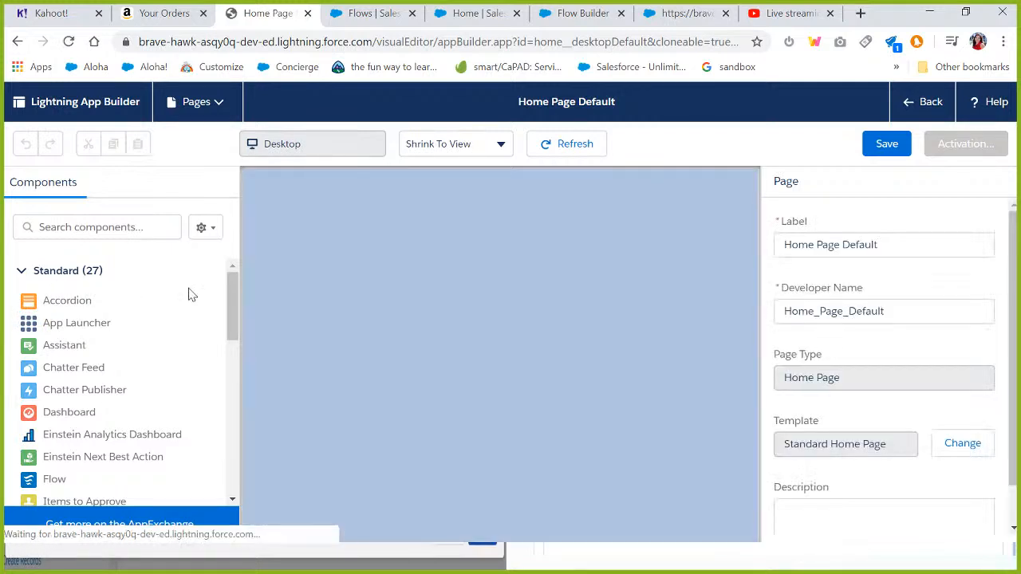
Add a Flow component at the top of the home page and set its flow to First Flow.
drag(232, 291, 229, 320)
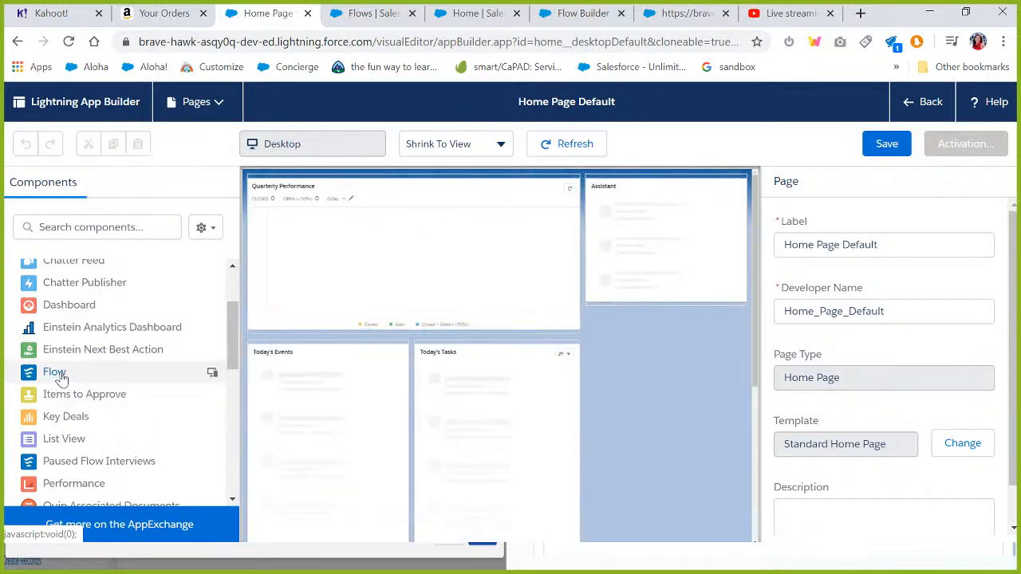
drag(49, 373, 268, 176)
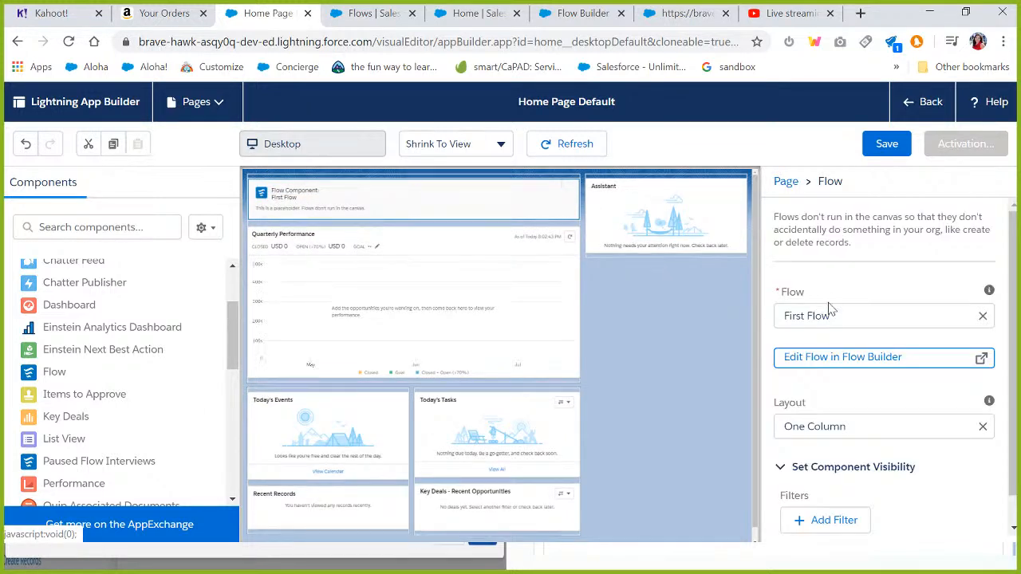
click(829, 316)
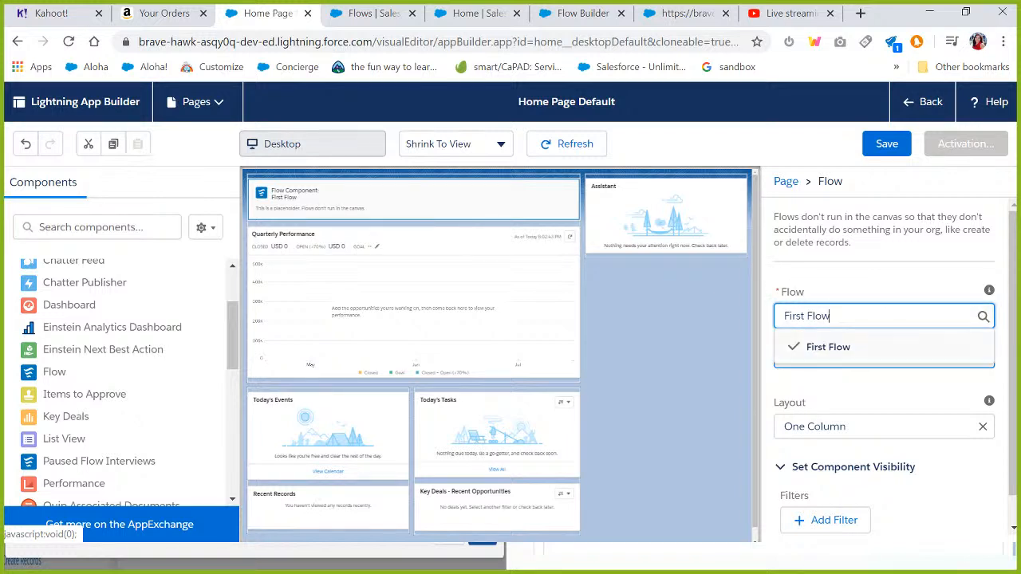
click(881, 281)
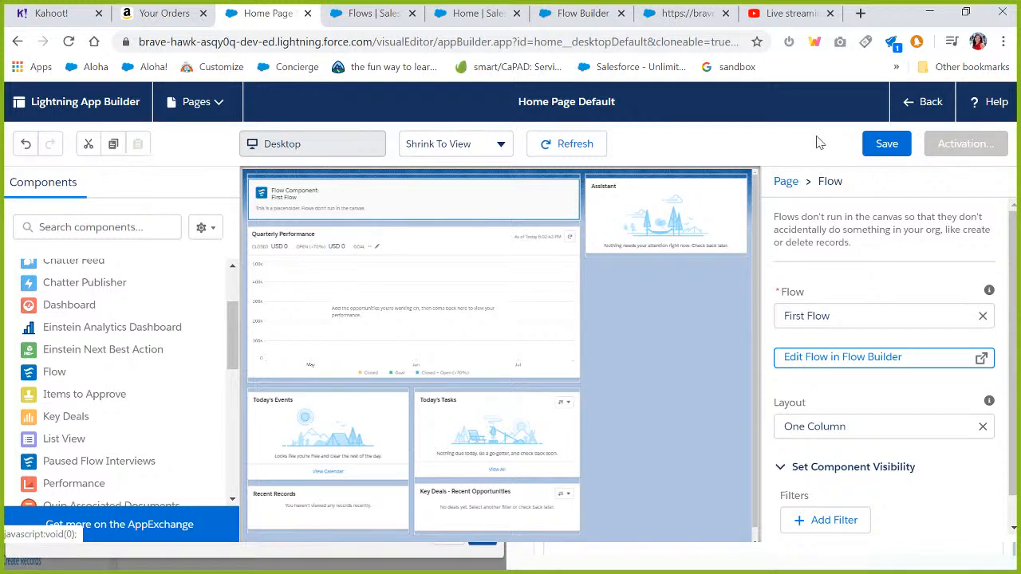
Save the home page and activate it by assigning it as the org default.
click(886, 145)
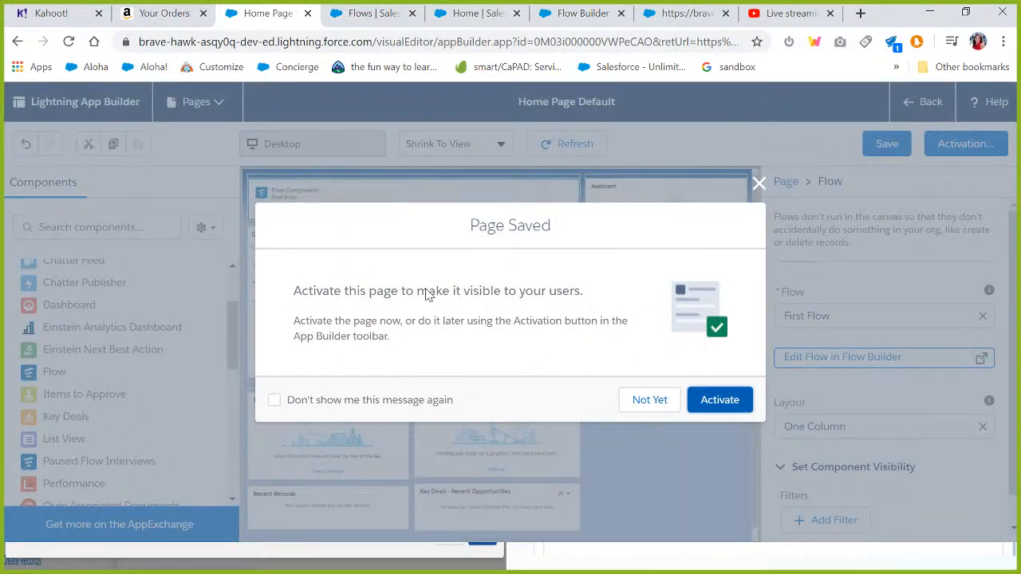
click(720, 400)
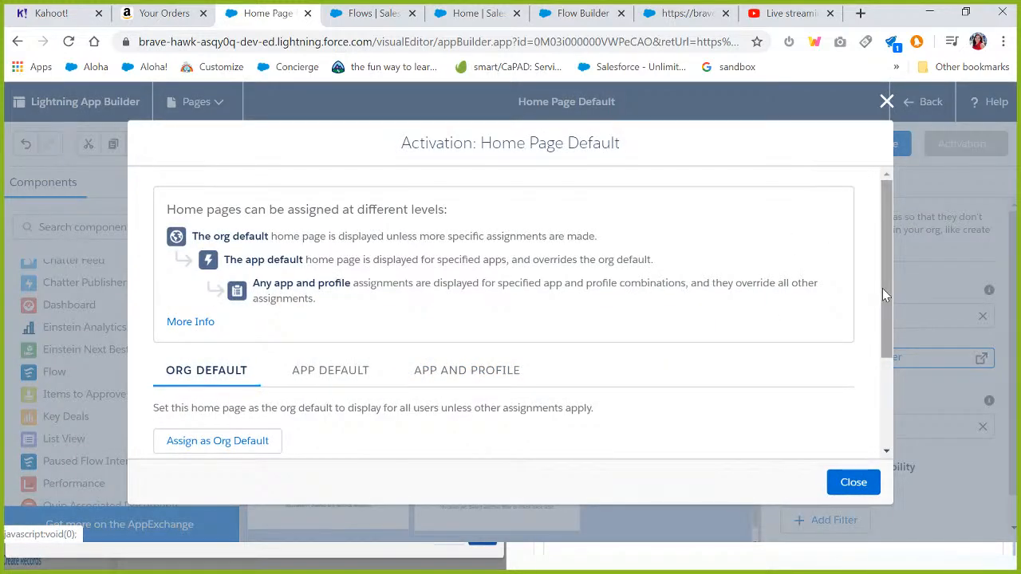
drag(892, 289, 886, 374)
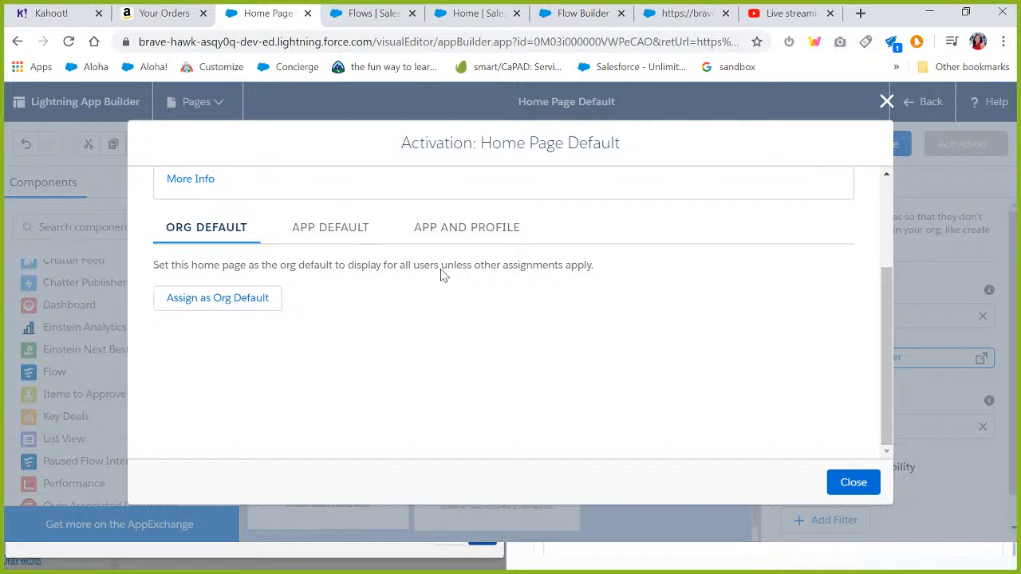
click(241, 308)
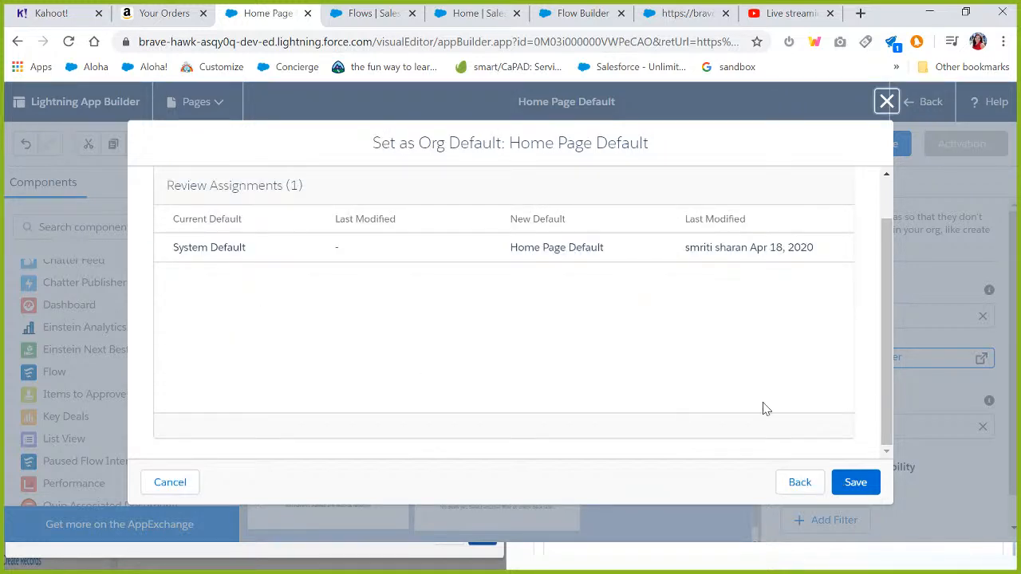
click(854, 485)
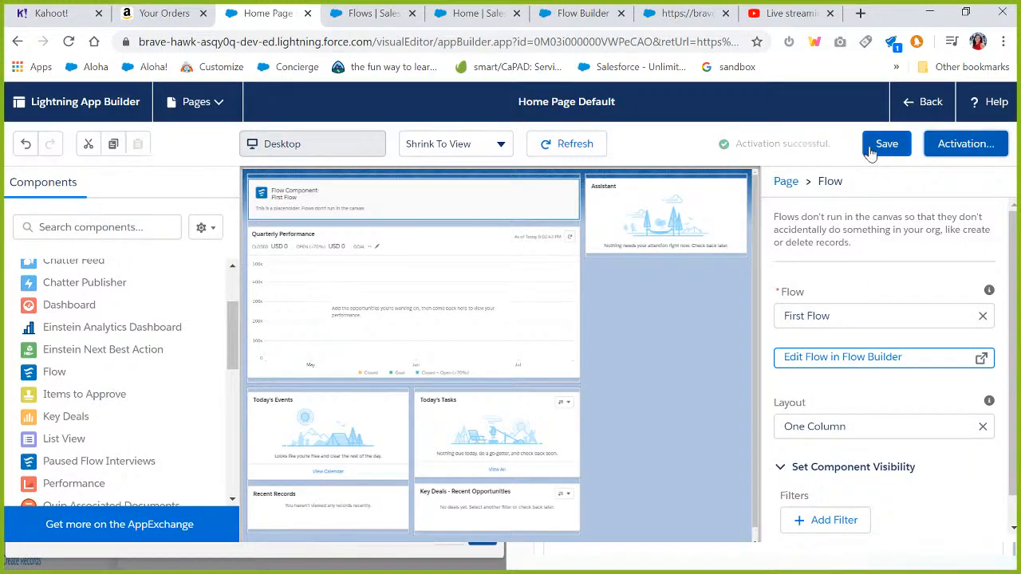
Exit App Builder and view the welcome greeting flow on the Sales home page.
click(925, 99)
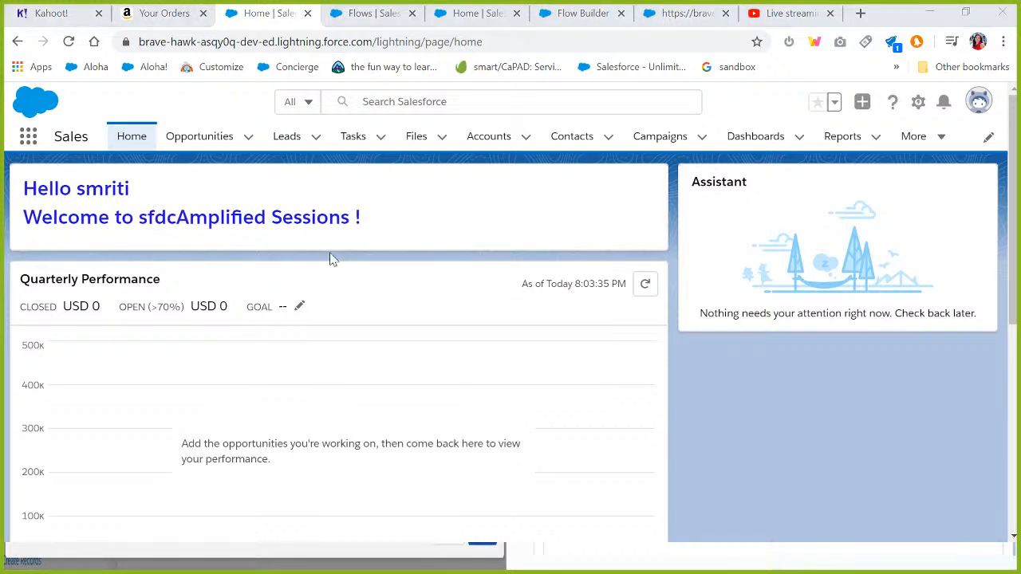
key(super)
key(alt+Tab)
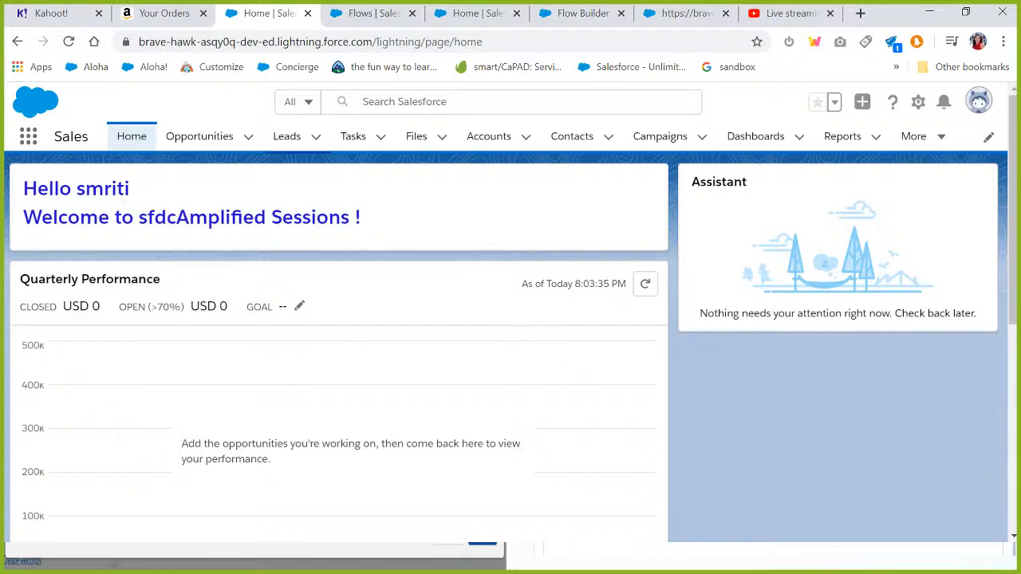
Refresh the Flows list in Setup, open First Flow's details, and deactivate its version 1.
click(370, 12)
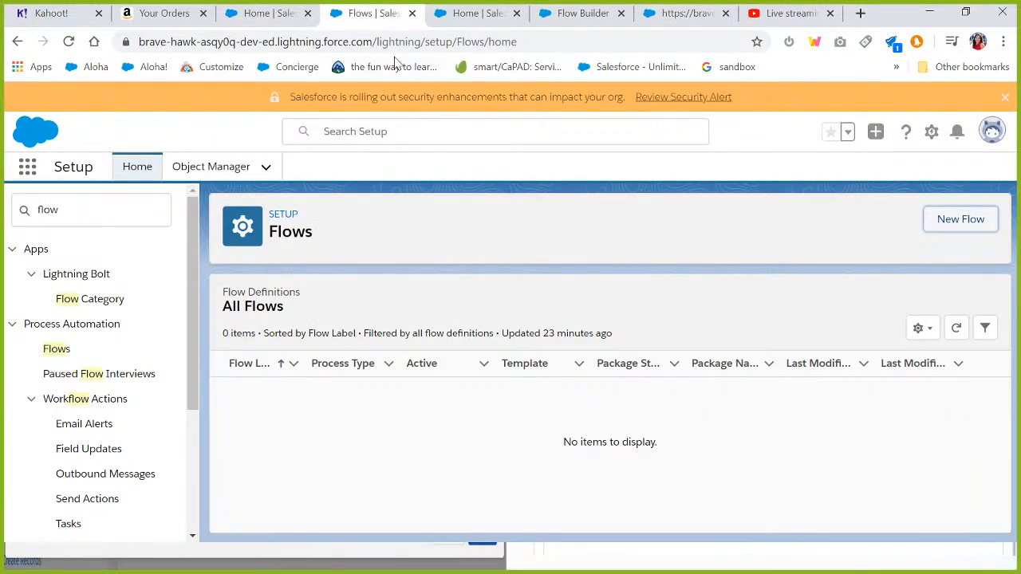
click(399, 41)
key(Return)
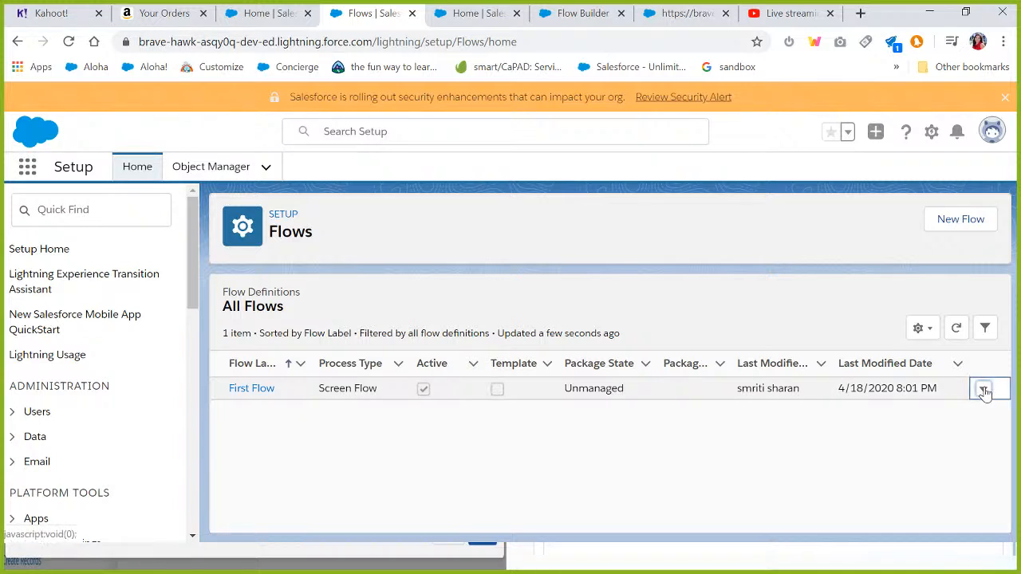
click(983, 389)
click(907, 427)
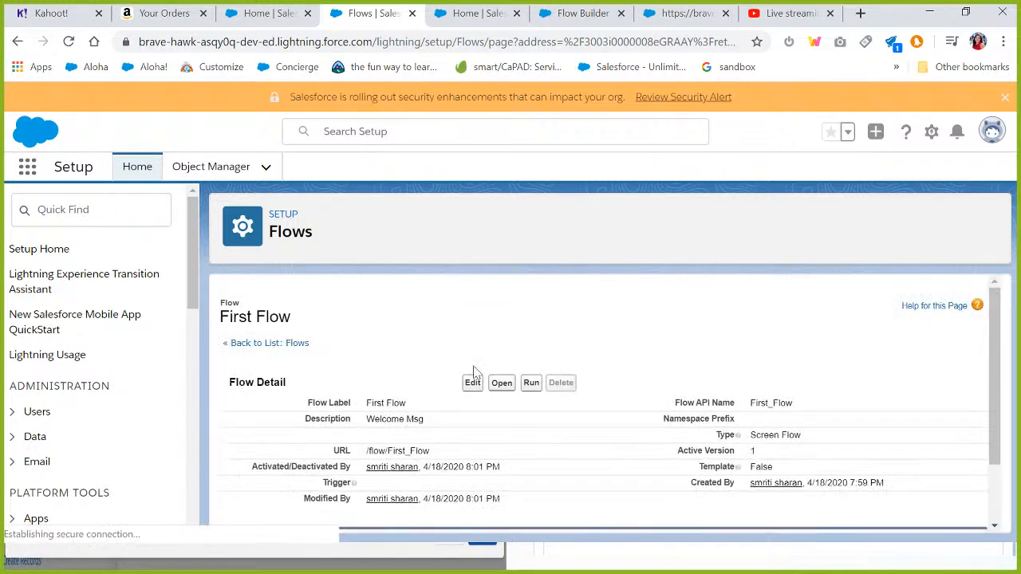
drag(995, 336, 997, 403)
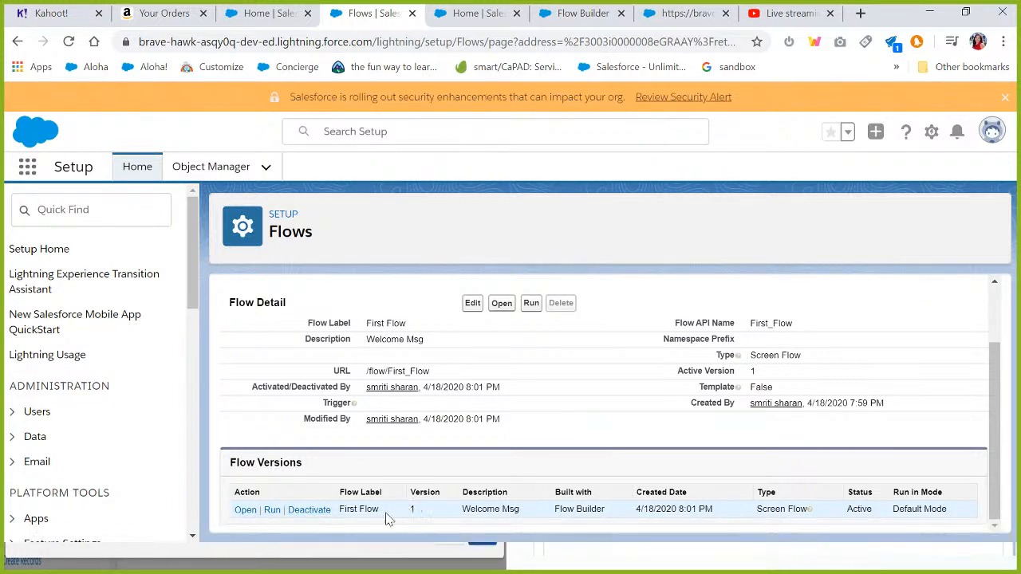
click(298, 509)
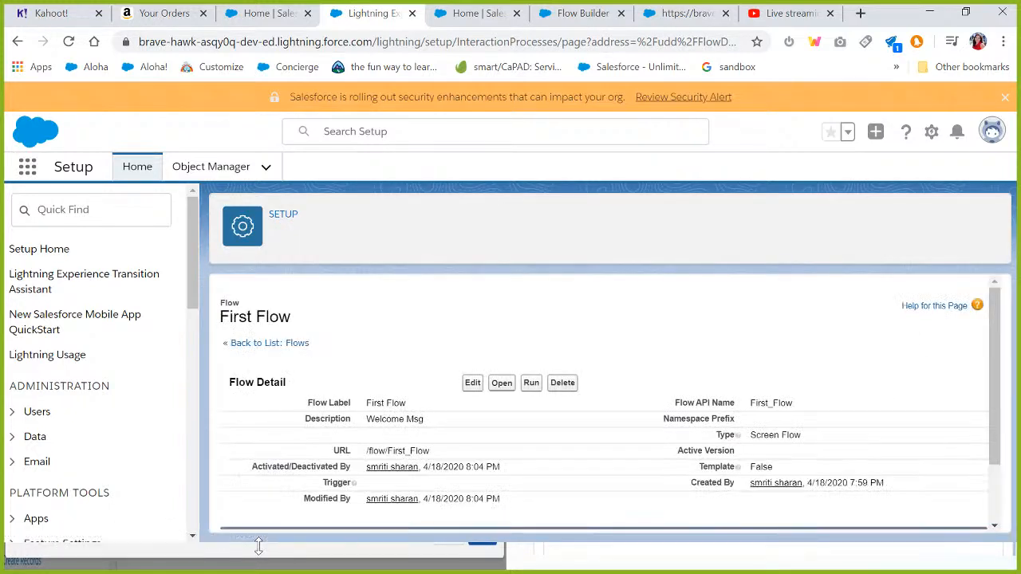
scroll(996, 412, down, 1)
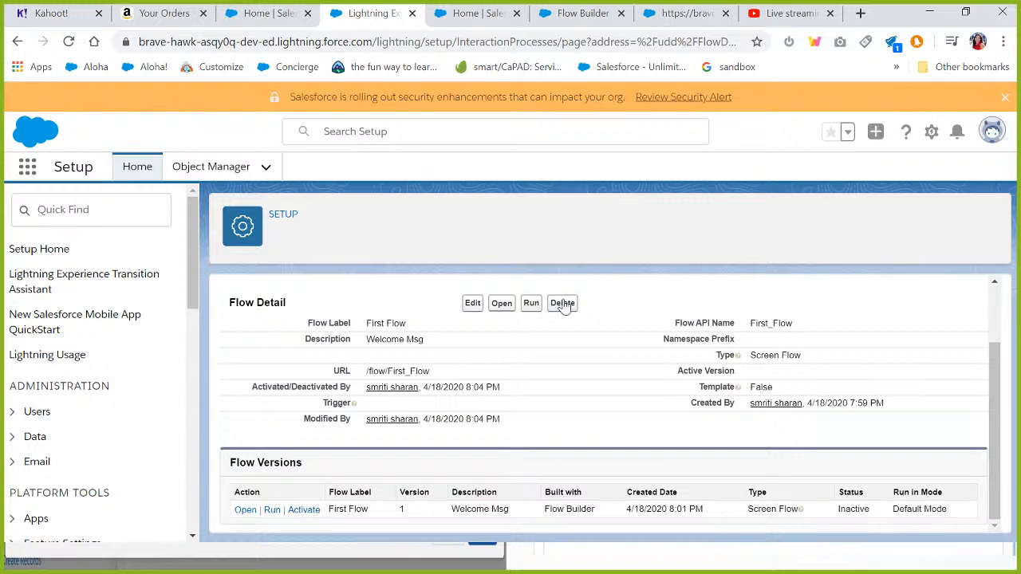
drag(998, 387, 998, 301)
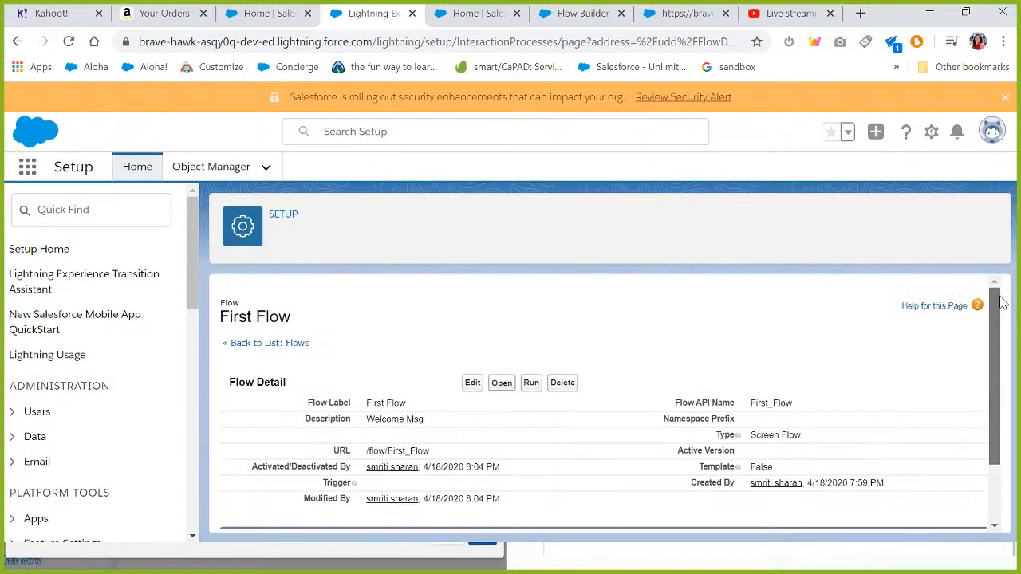
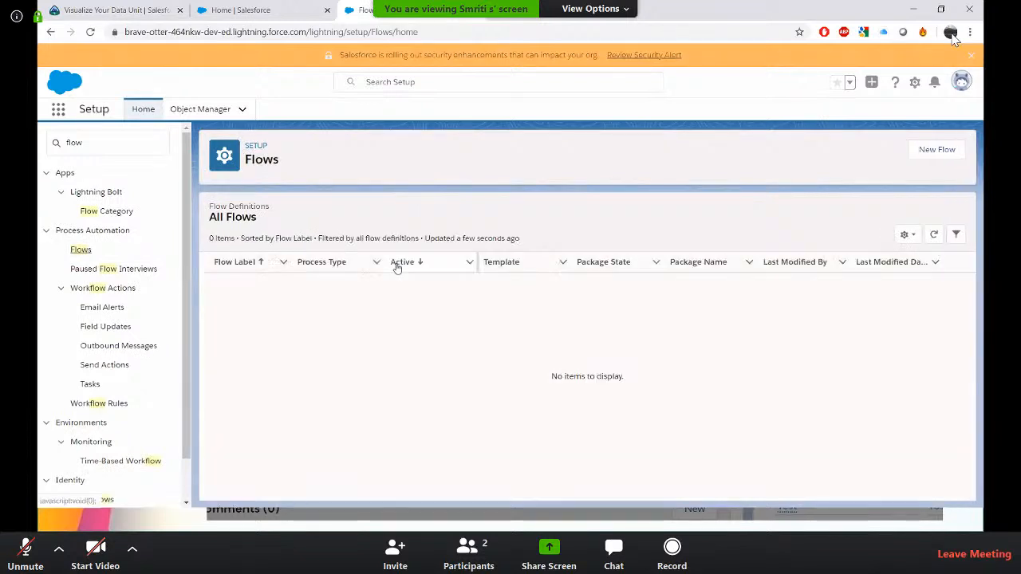
Create a new Screen Flow and add a screen element labeled Contact Form.
click(937, 153)
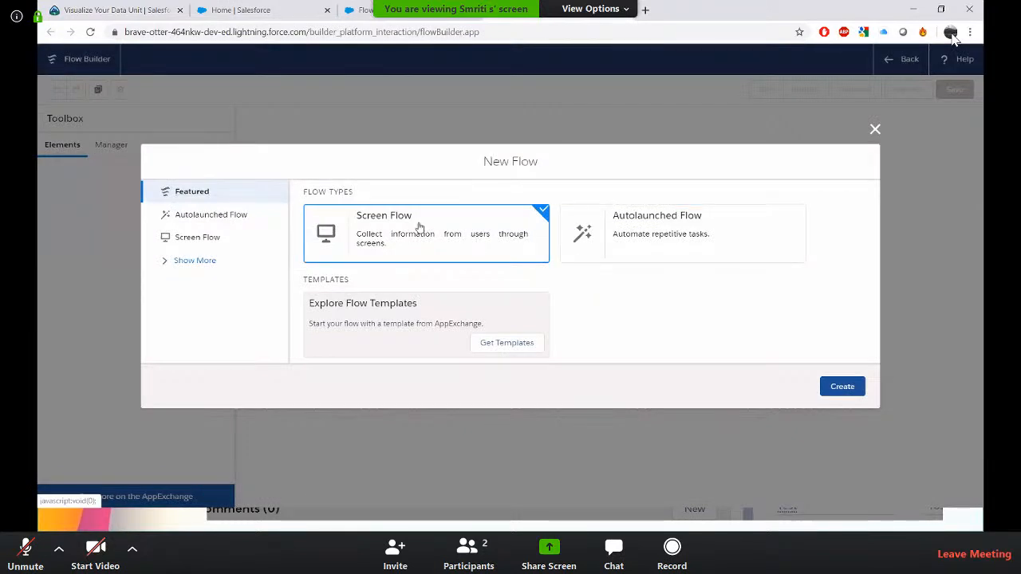
click(854, 389)
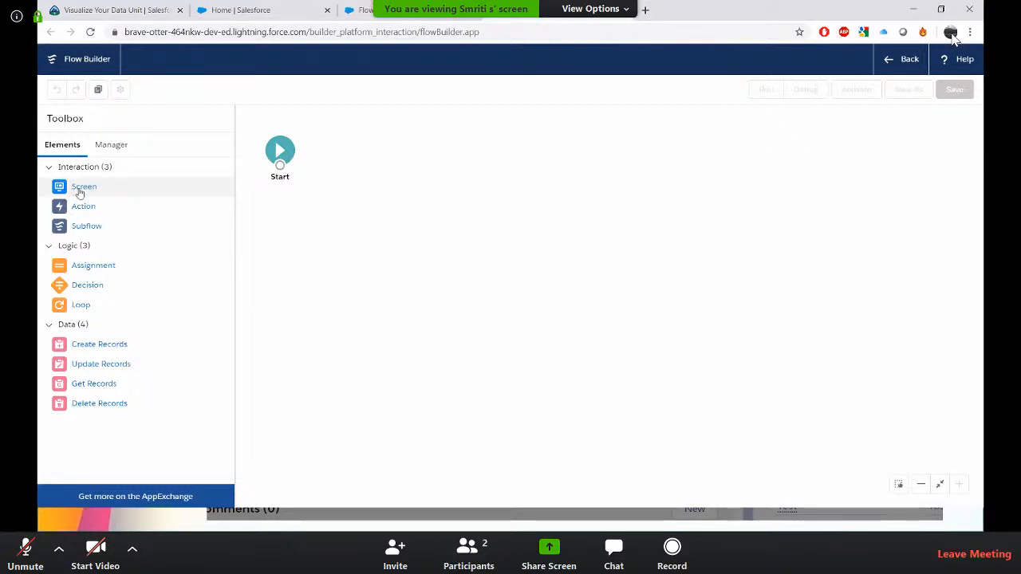
drag(86, 187, 388, 146)
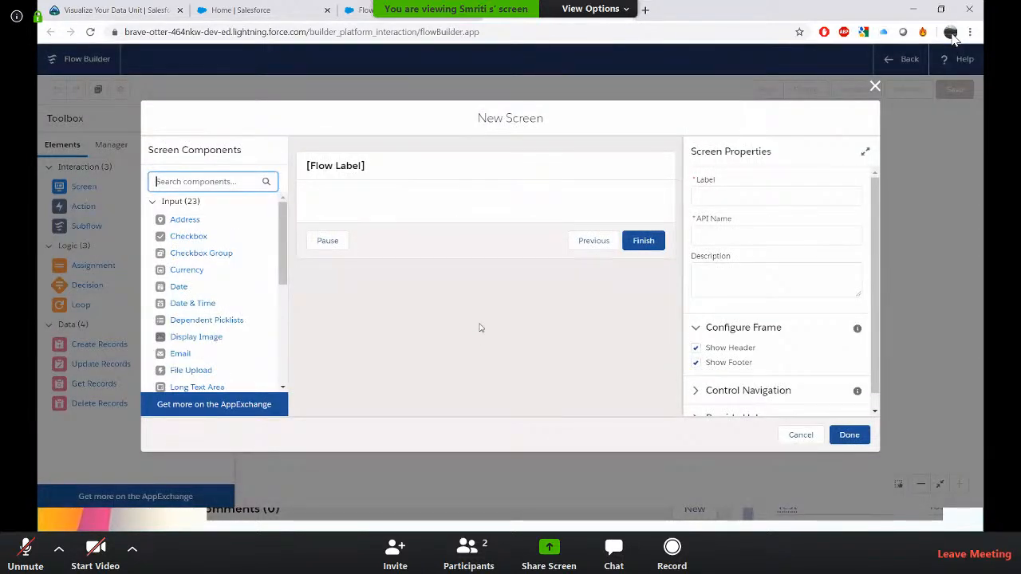
click(579, 169)
click(767, 196)
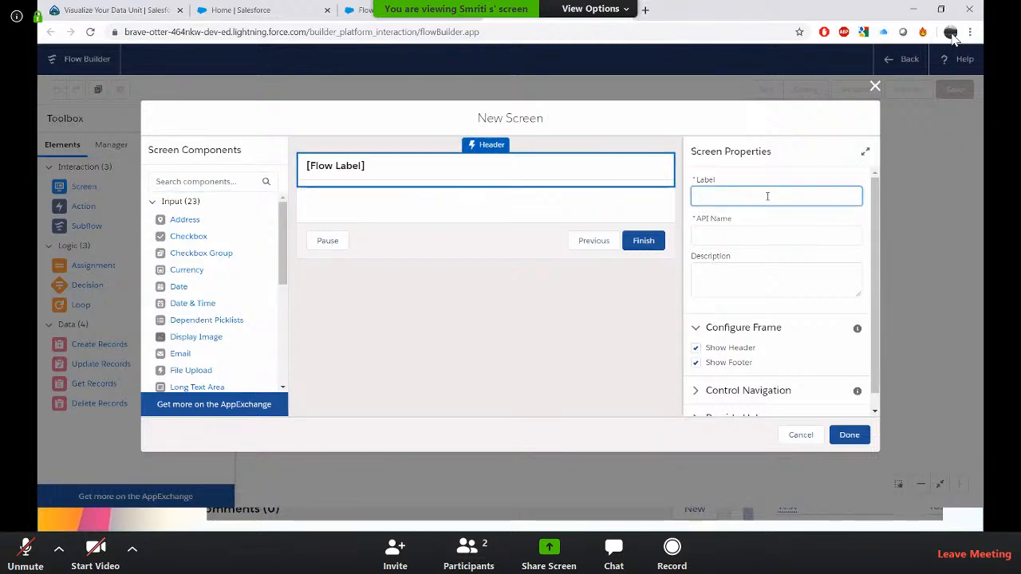
text(Contact Form)
key(Tab)
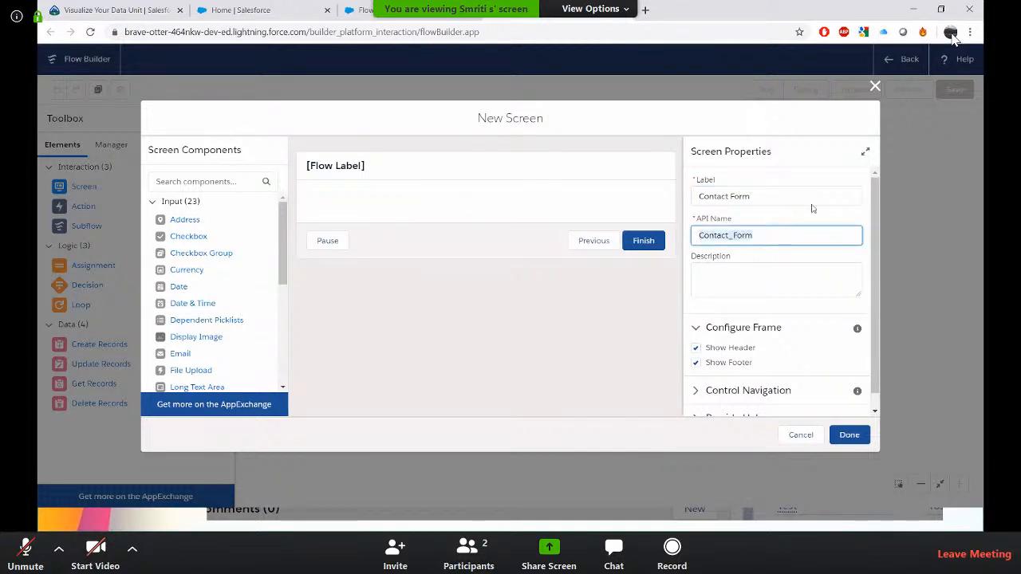
Add a Text input component labeled First Name to the Contact Form screen.
click(193, 183)
text(text)
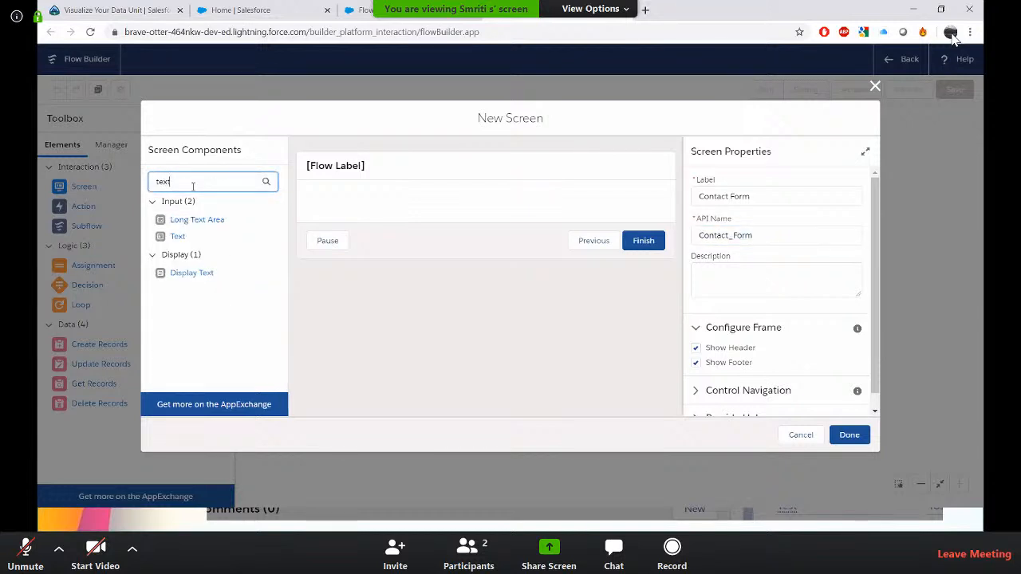
drag(182, 238, 371, 206)
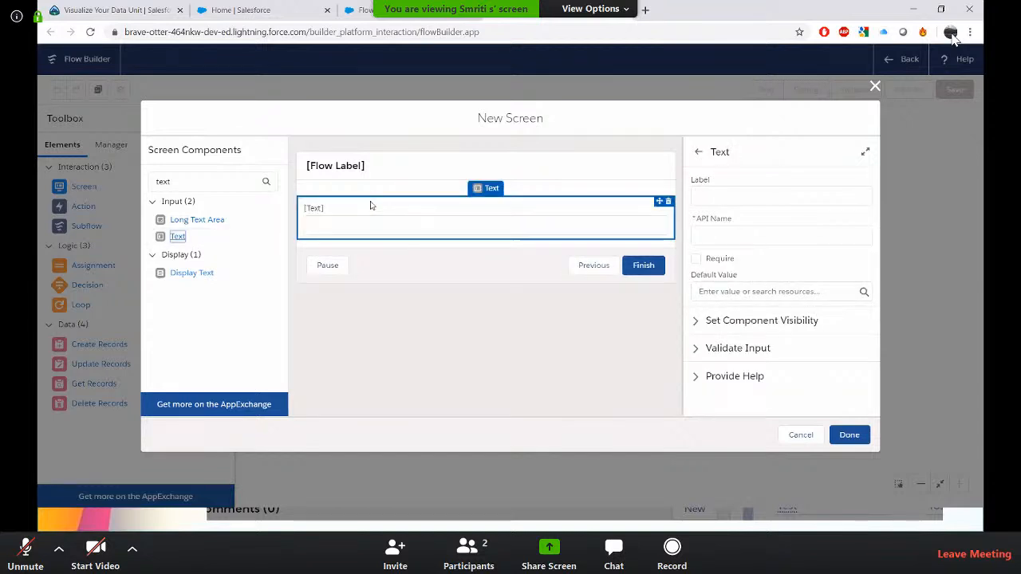
click(718, 190)
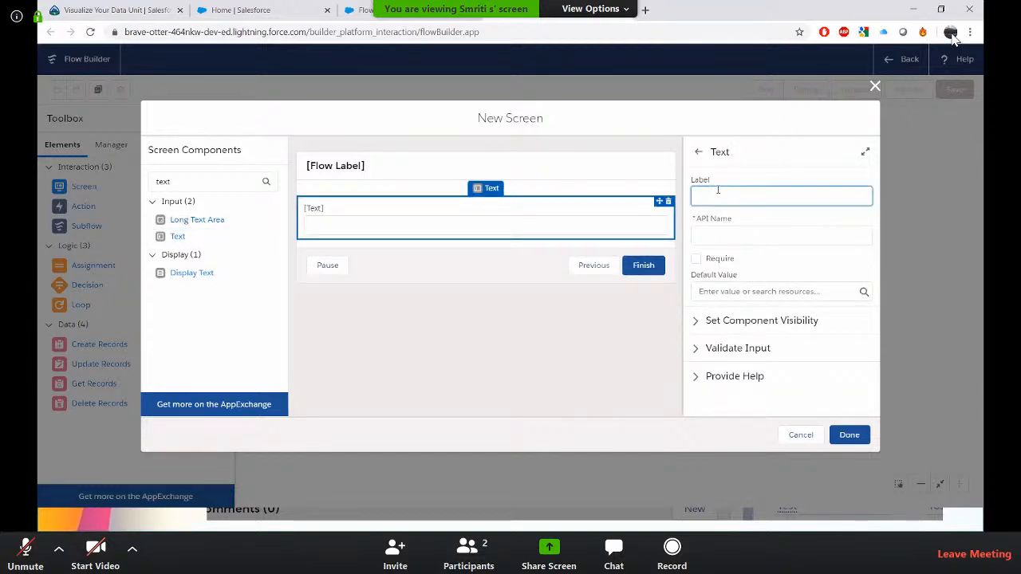
text(First Name)
click(761, 238)
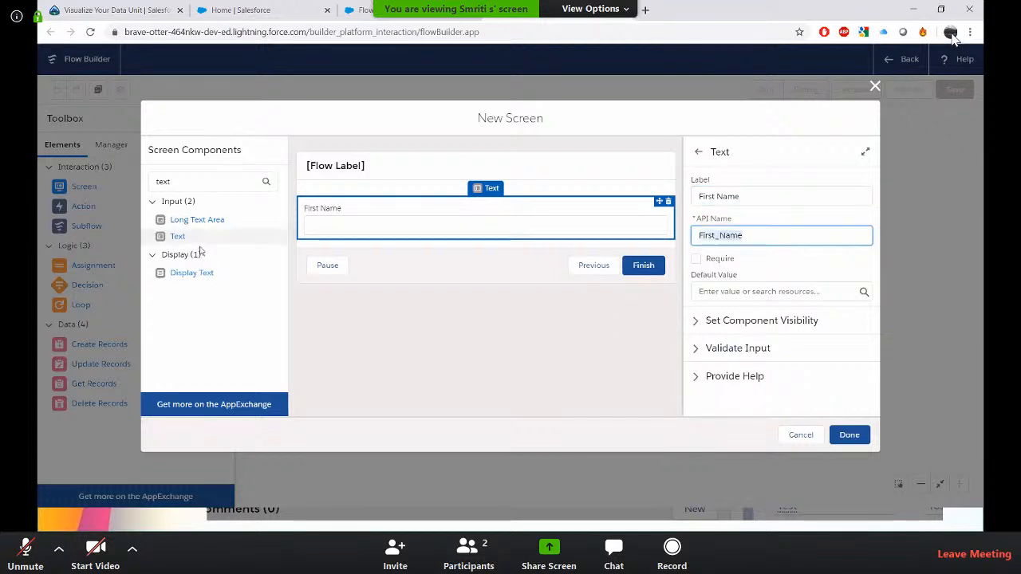
Add a second Text input labeled Last Name below it and finish editing the screen.
drag(181, 239, 417, 239)
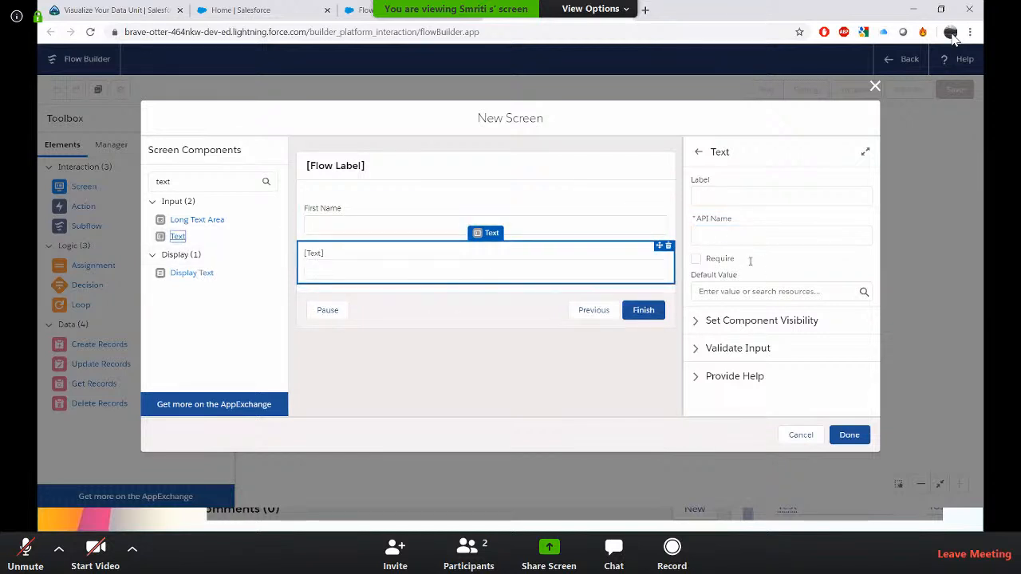
click(731, 205)
text(Last Name)
key(Tab)
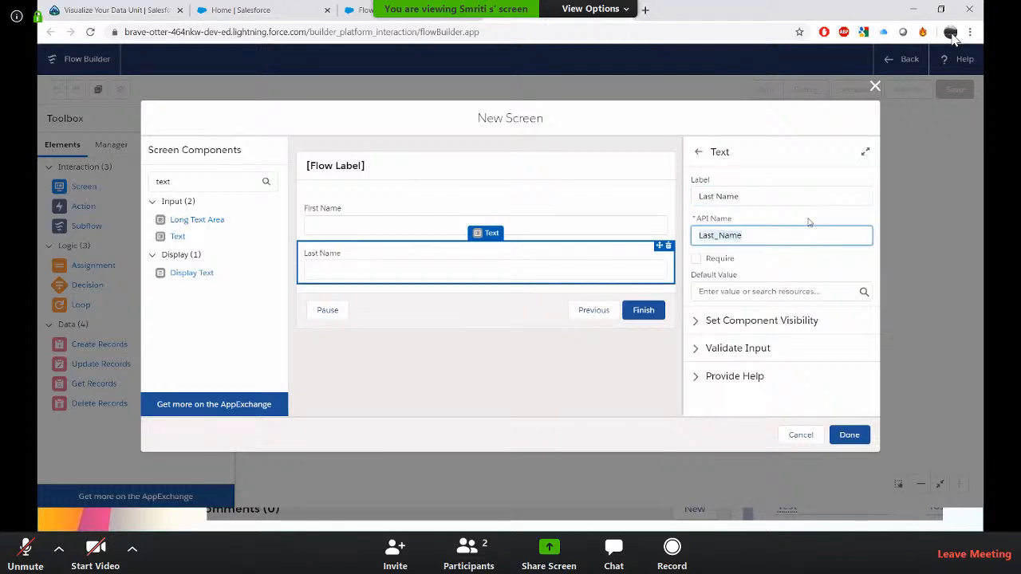
click(849, 435)
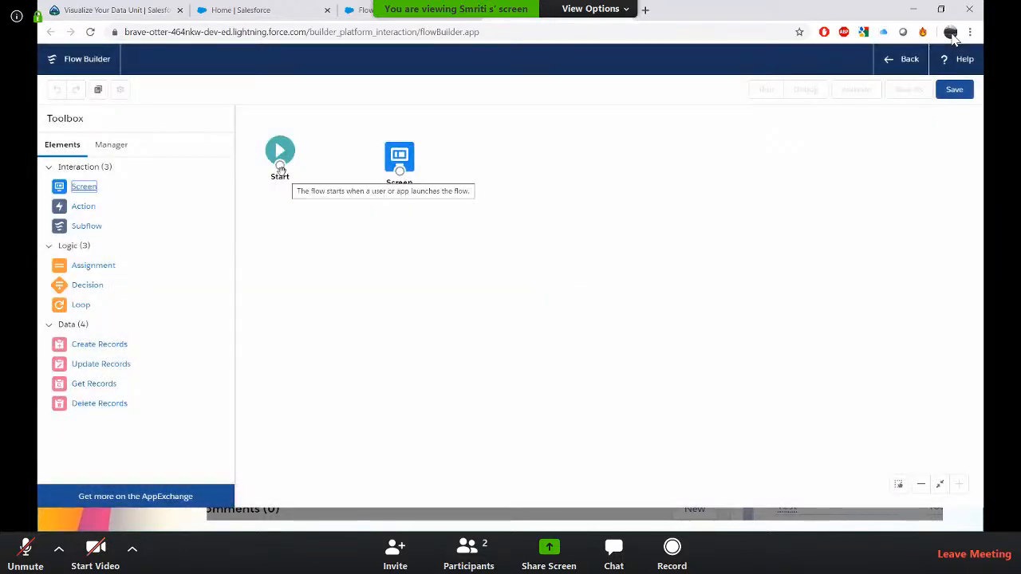
Connect Start to the Contact Form screen and save the flow as New Contact.
drag(281, 167, 400, 172)
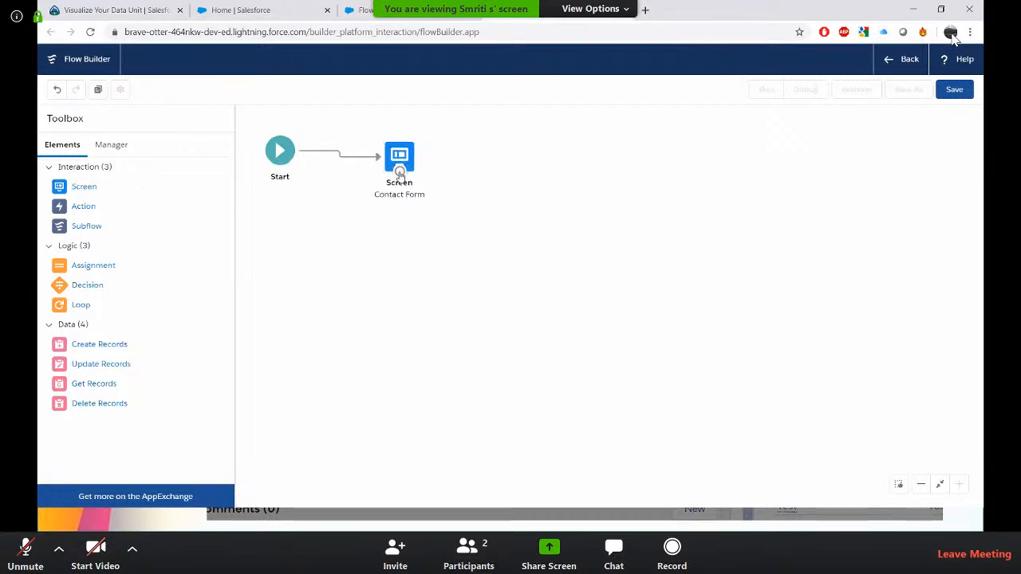
click(946, 90)
click(350, 240)
text(New Contact)
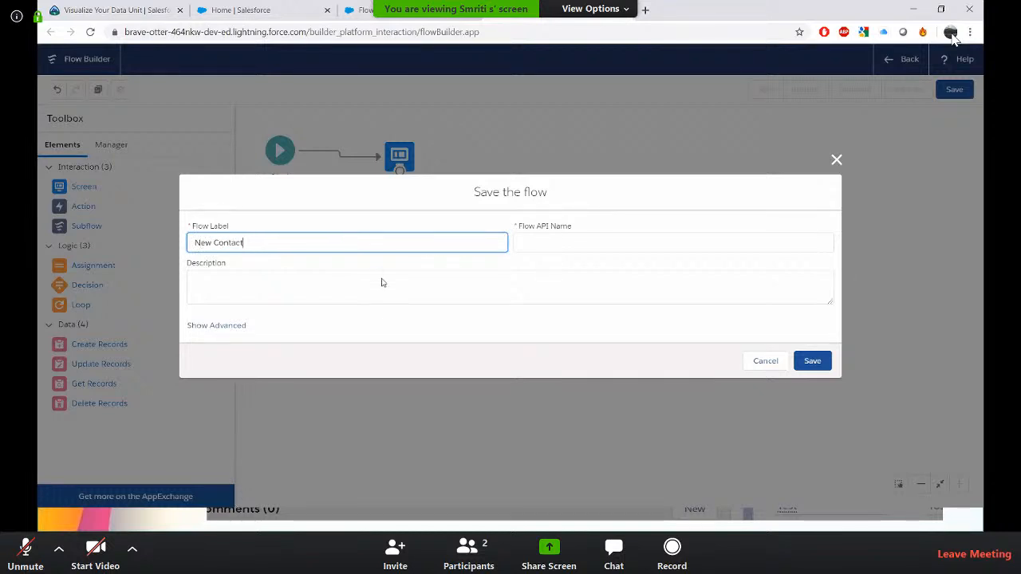
key(Tab)
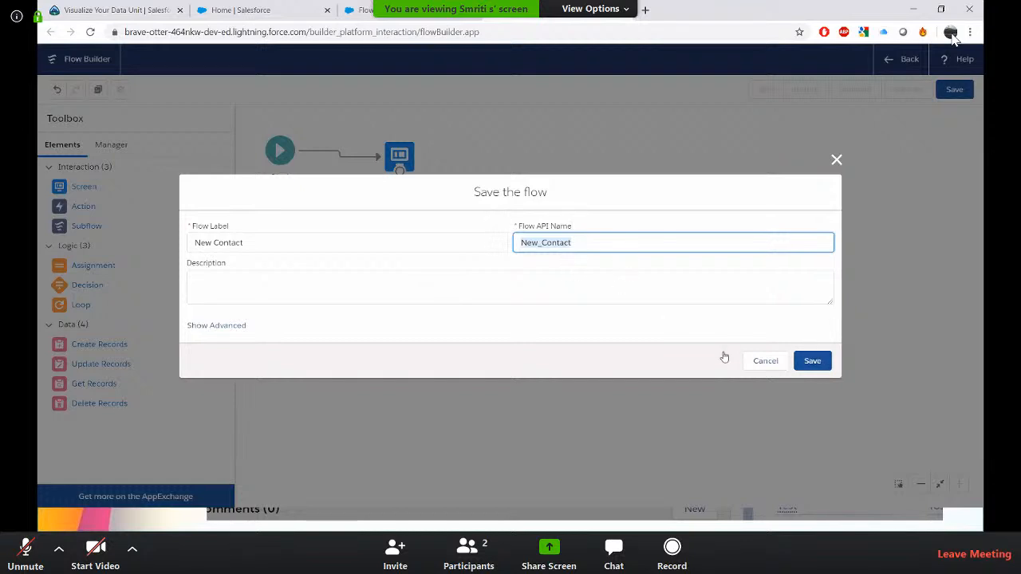
click(812, 361)
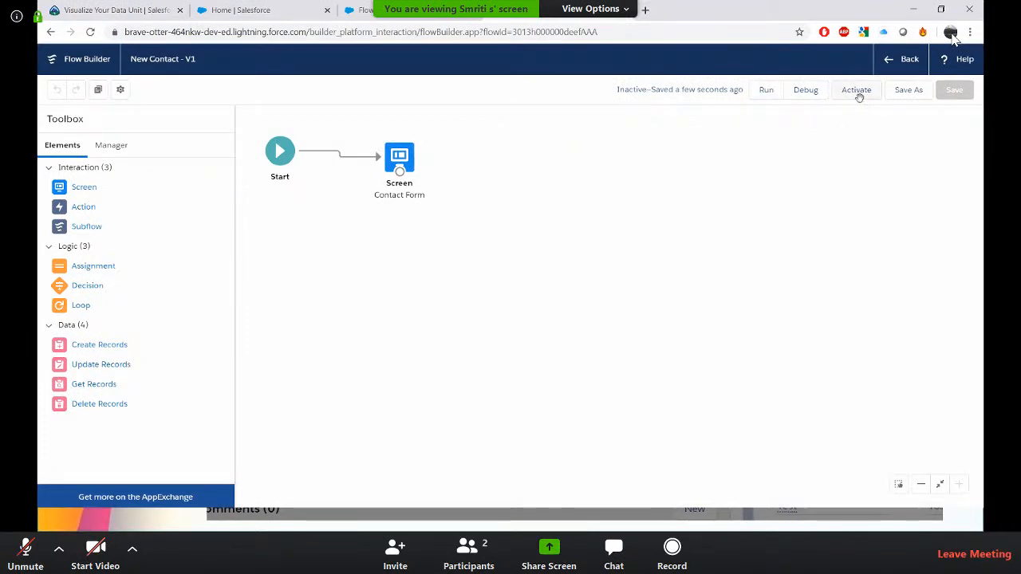
Run the flow in a new tab, finish it, and close that tab.
click(765, 99)
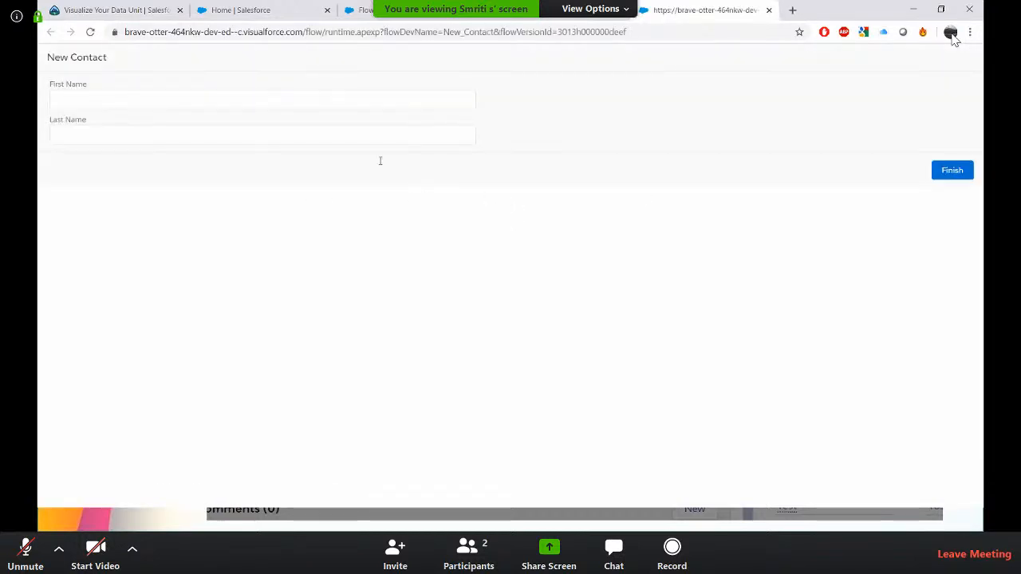
click(244, 99)
click(236, 142)
click(960, 174)
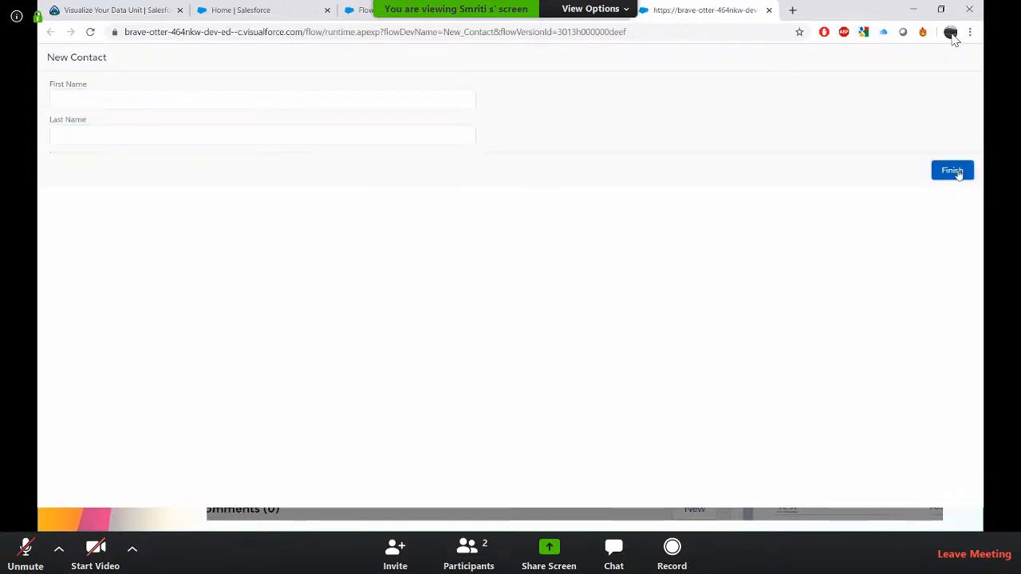
click(770, 11)
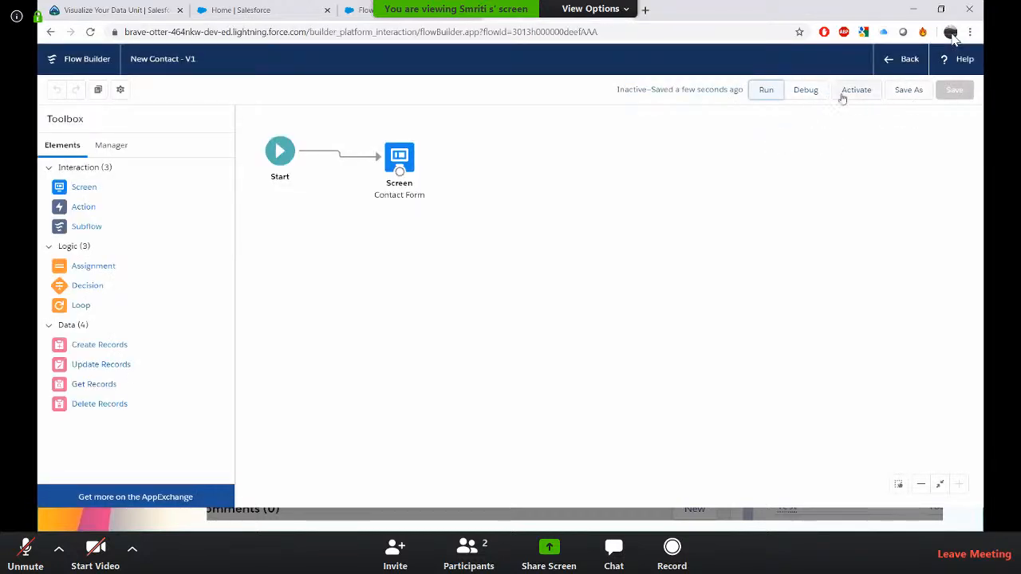
Debug the flow, entering a first name and a last name, and finish the interview.
click(813, 94)
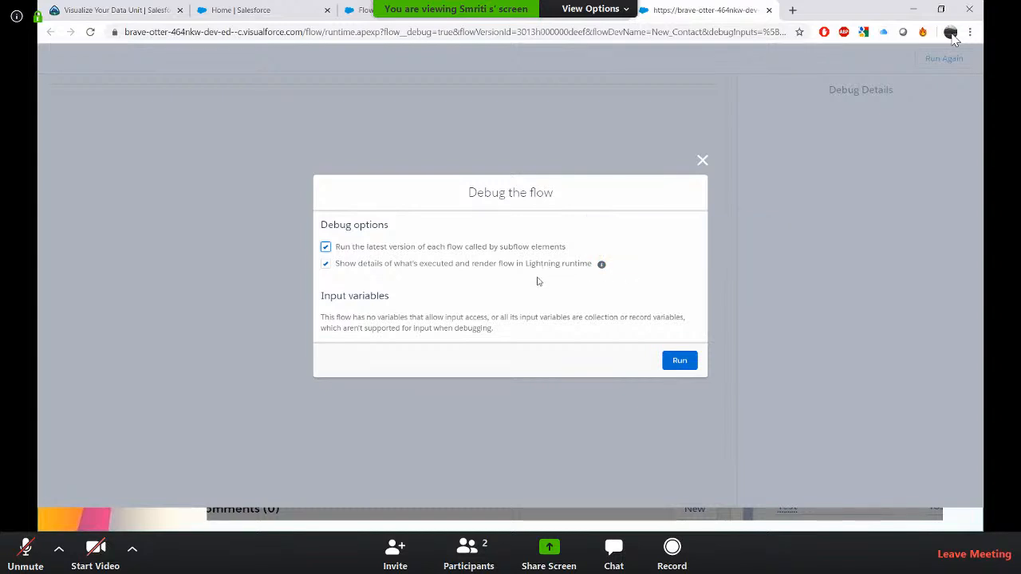
click(679, 360)
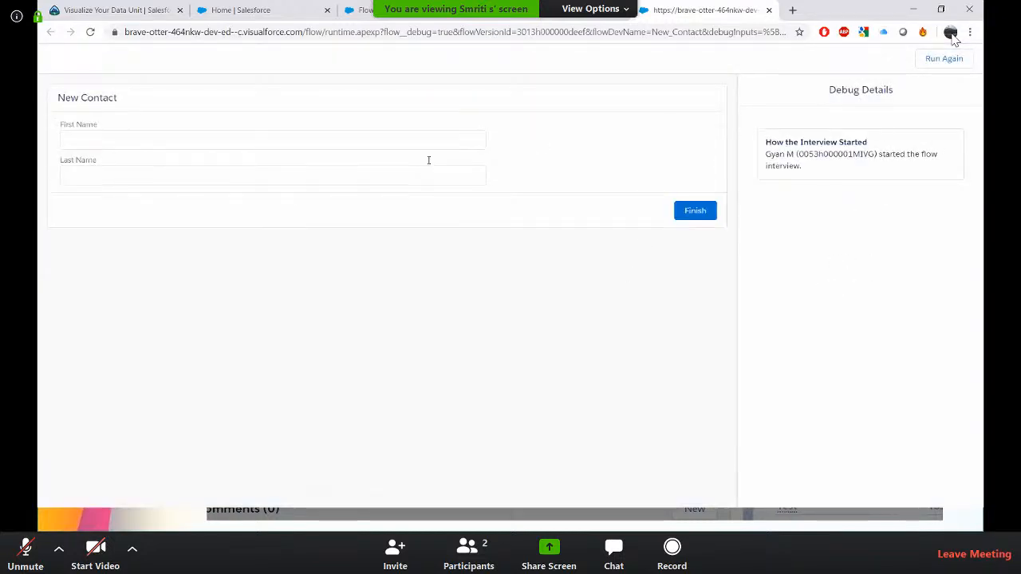
click(131, 139)
text(Gyan)
key(Tab)
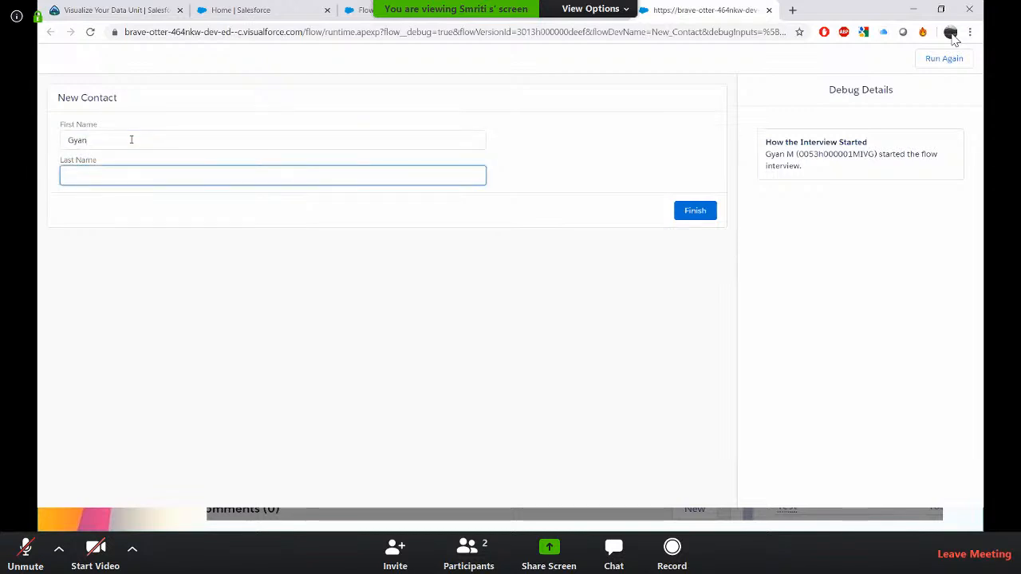
text(Sfdcamplified)
click(691, 212)
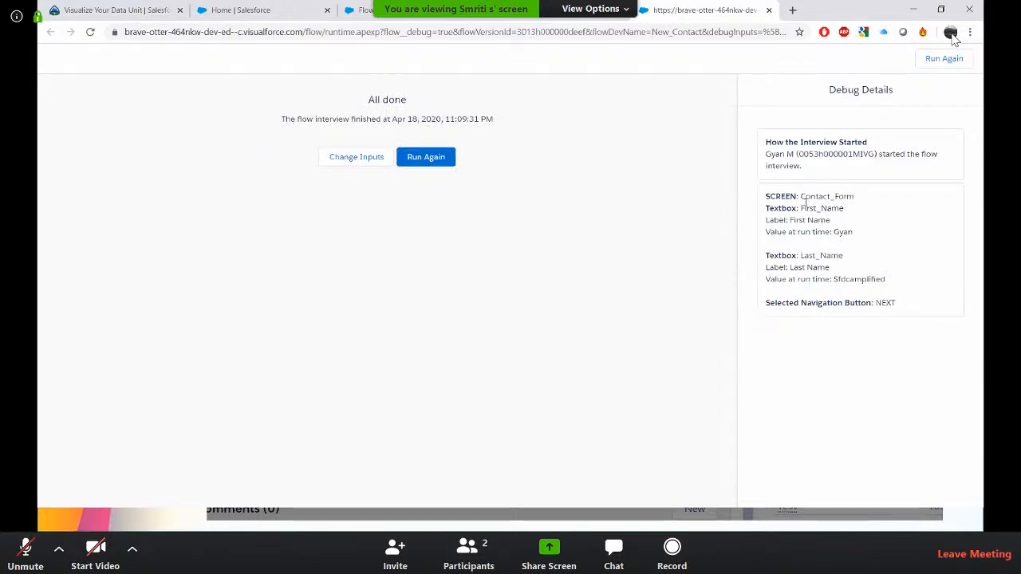
Examine the screen's field values in the debug details, then close the debug tab.
double_click(807, 200)
double_click(811, 207)
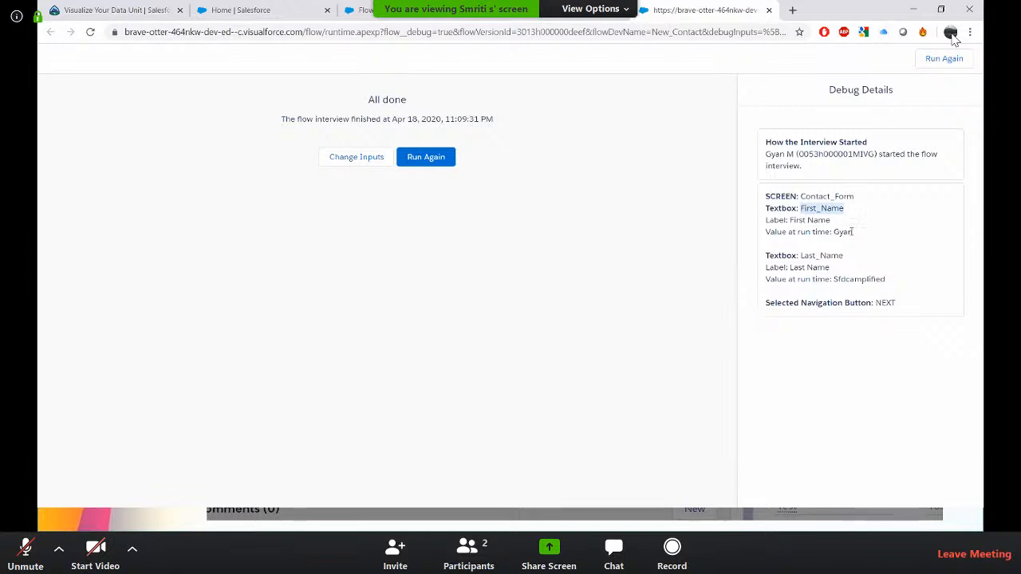
double_click(843, 231)
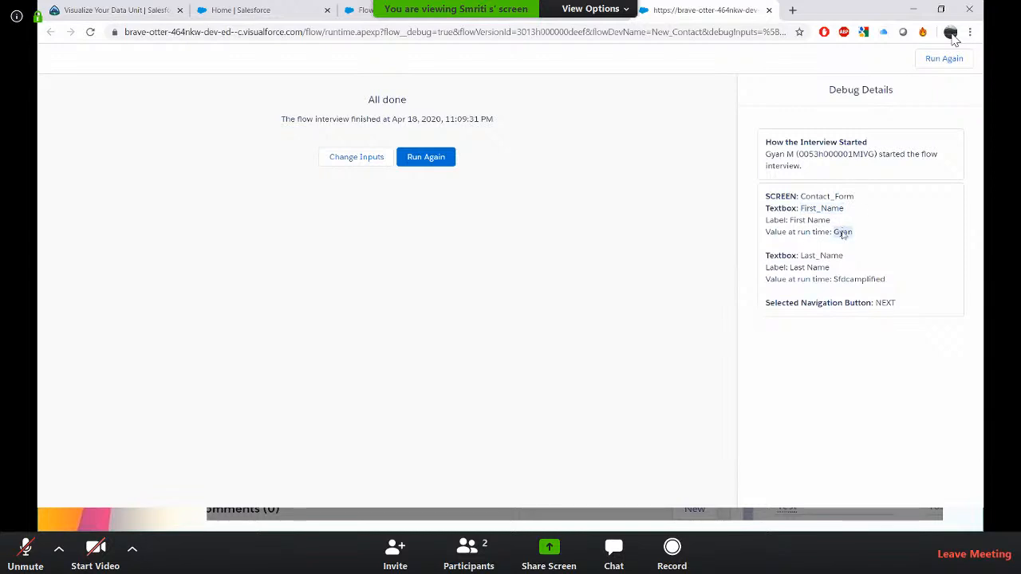
double_click(860, 279)
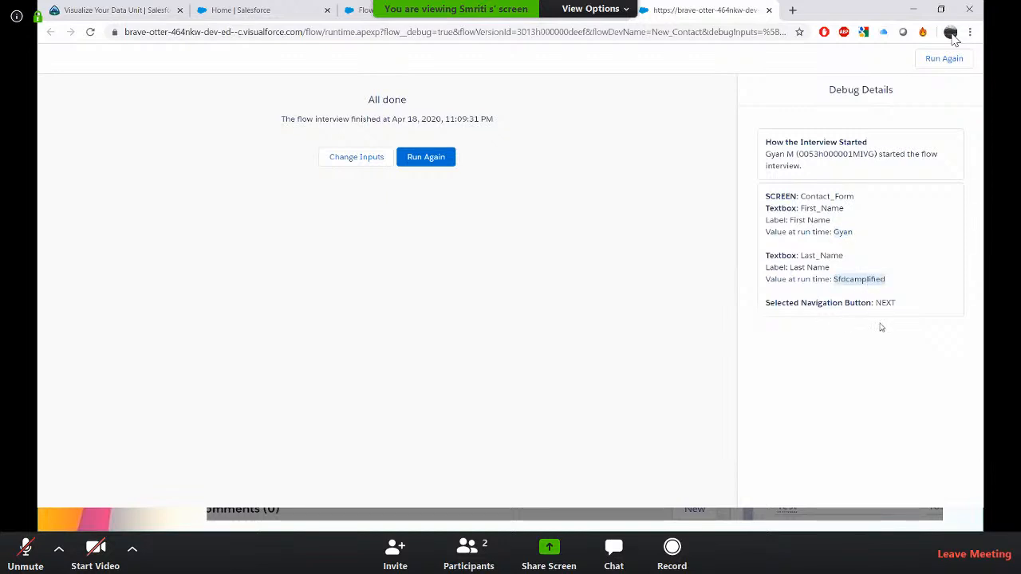
click(769, 9)
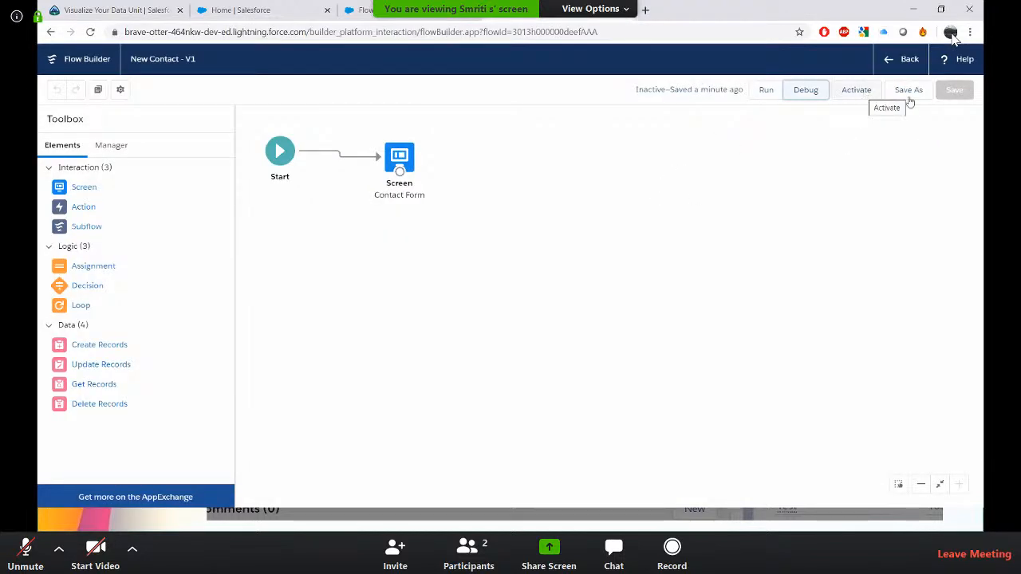
Activate the New Contact flow.
click(908, 91)
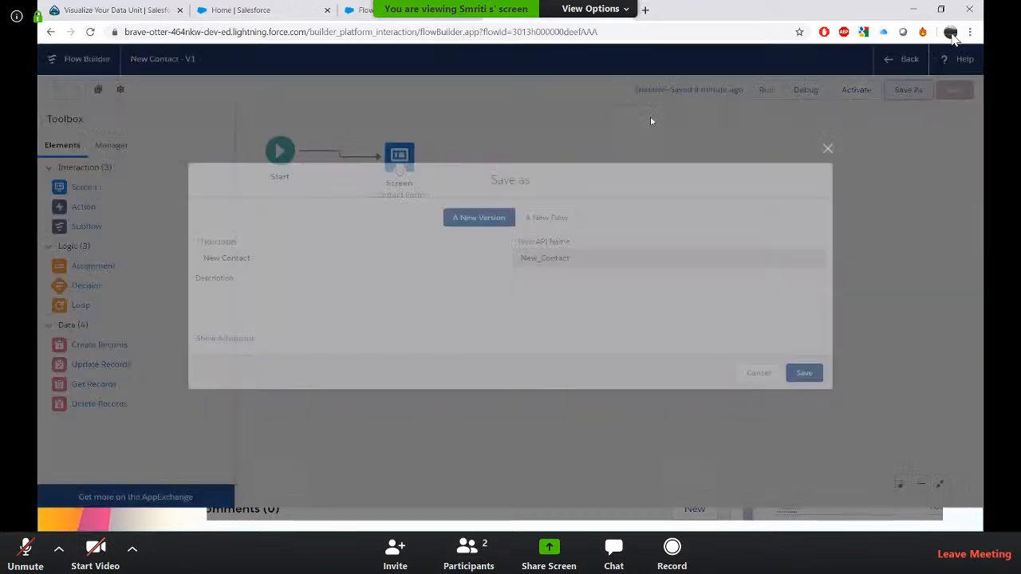
click(836, 144)
click(854, 90)
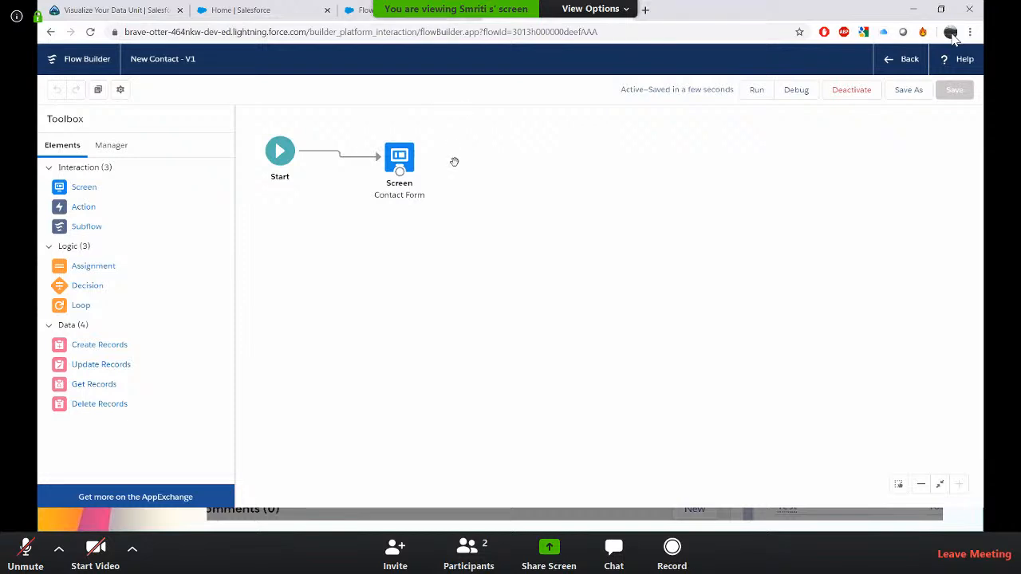
Return to Setup and filter the Setup menu for case.
click(359, 9)
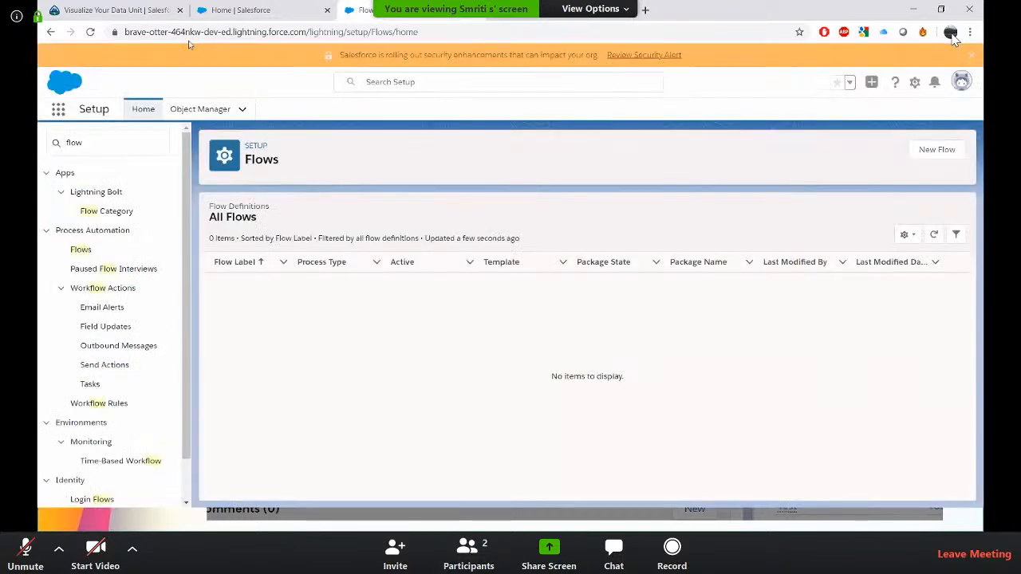
click(82, 143)
key(BackSpace)
key(BackSpace)
key(BackSpace)
key(BackSpace)
text(ca)
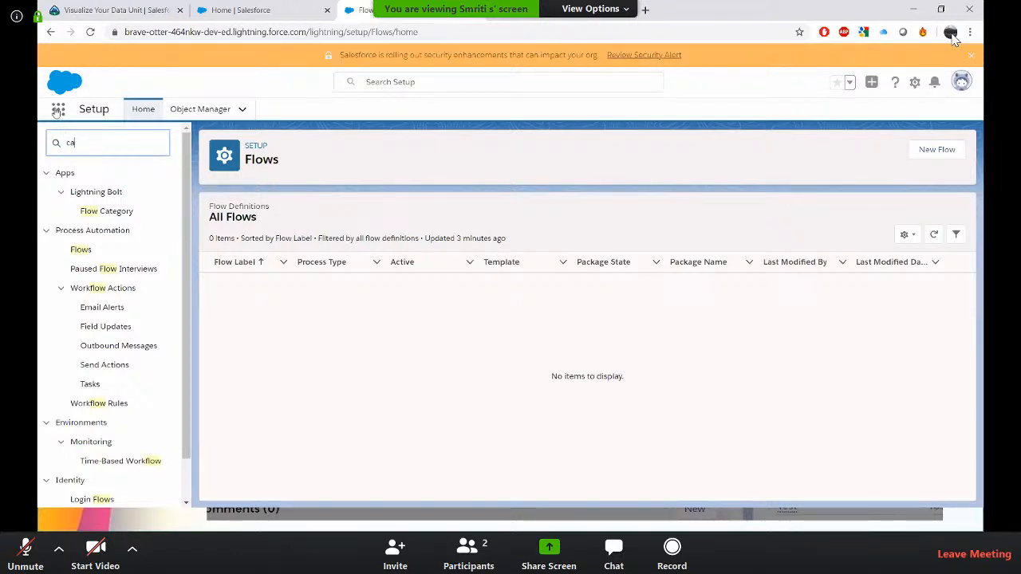
text(se)
Open the Sales app and go to its Cases list.
click(57, 110)
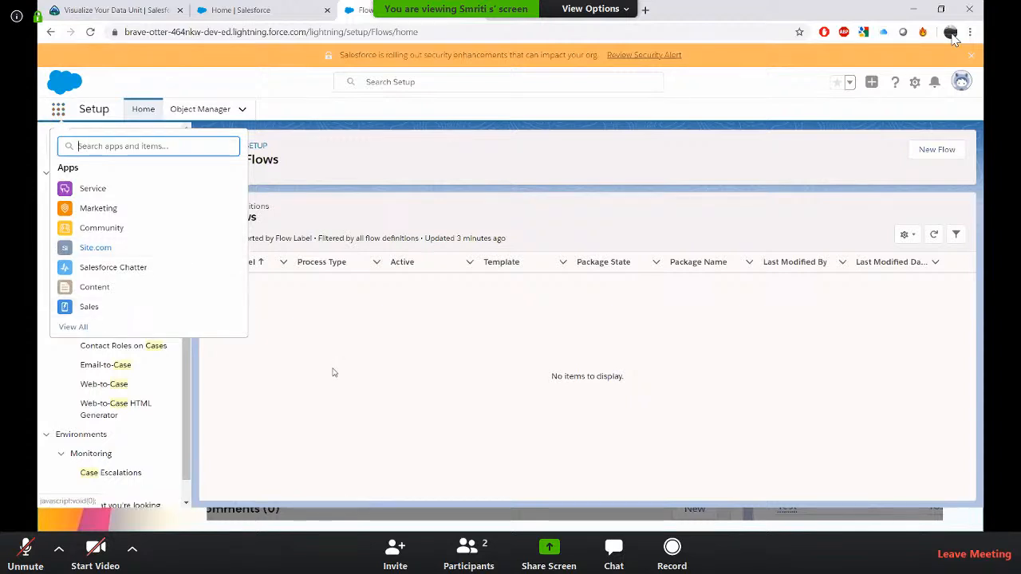
click(89, 307)
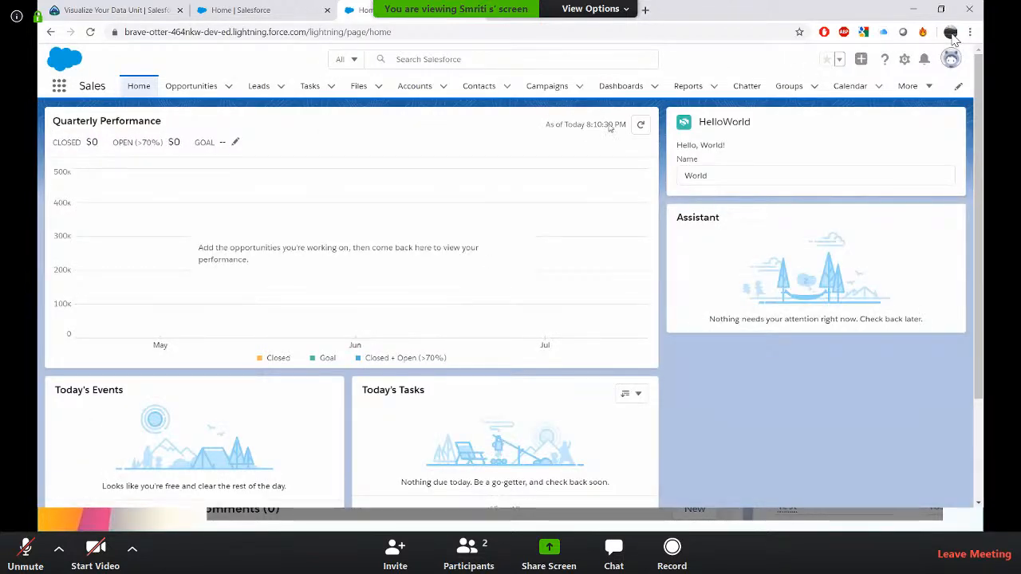
click(927, 86)
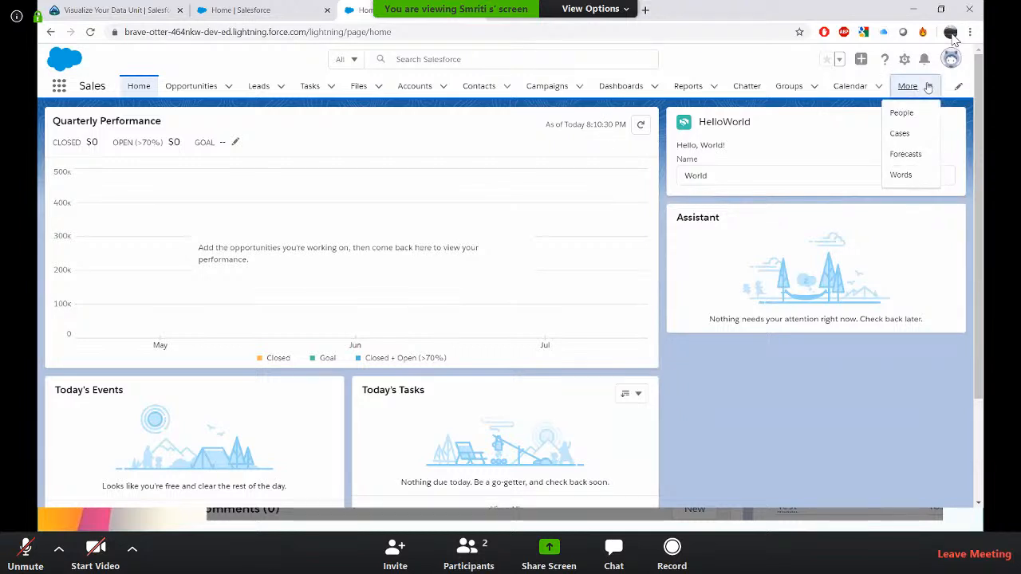
click(901, 134)
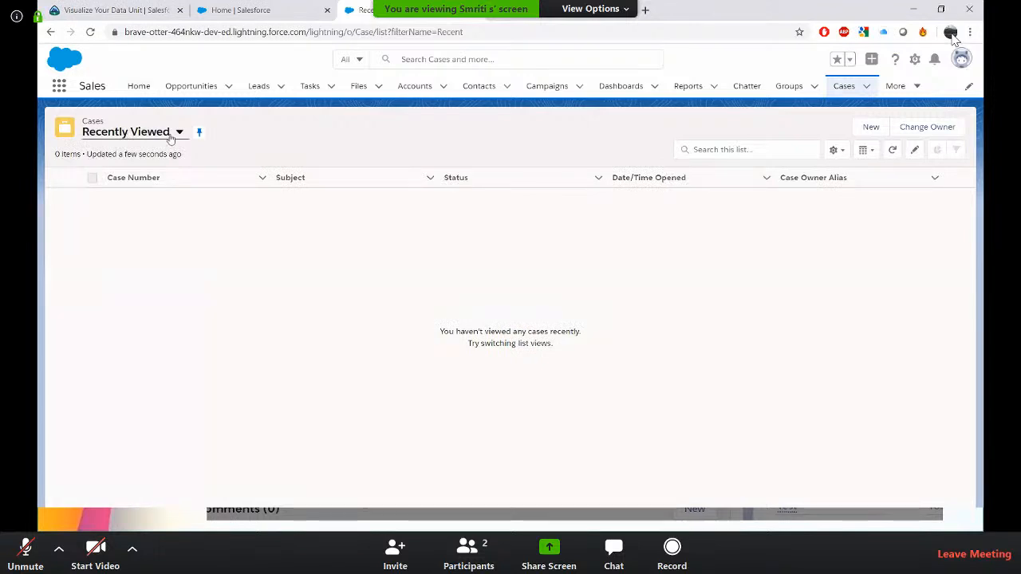
Switch the Cases list to All Open Cases and open the first case record.
click(180, 134)
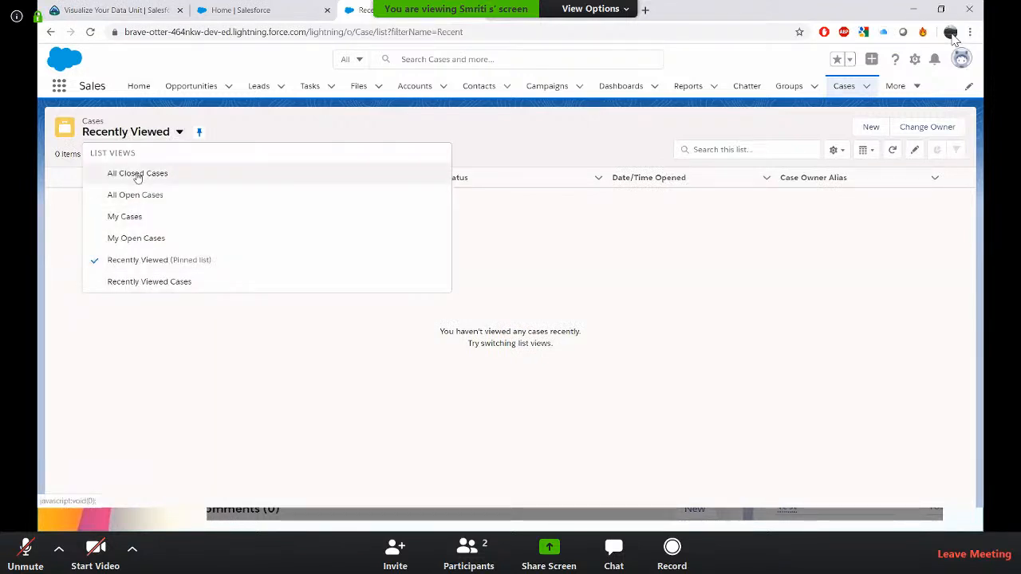
click(139, 196)
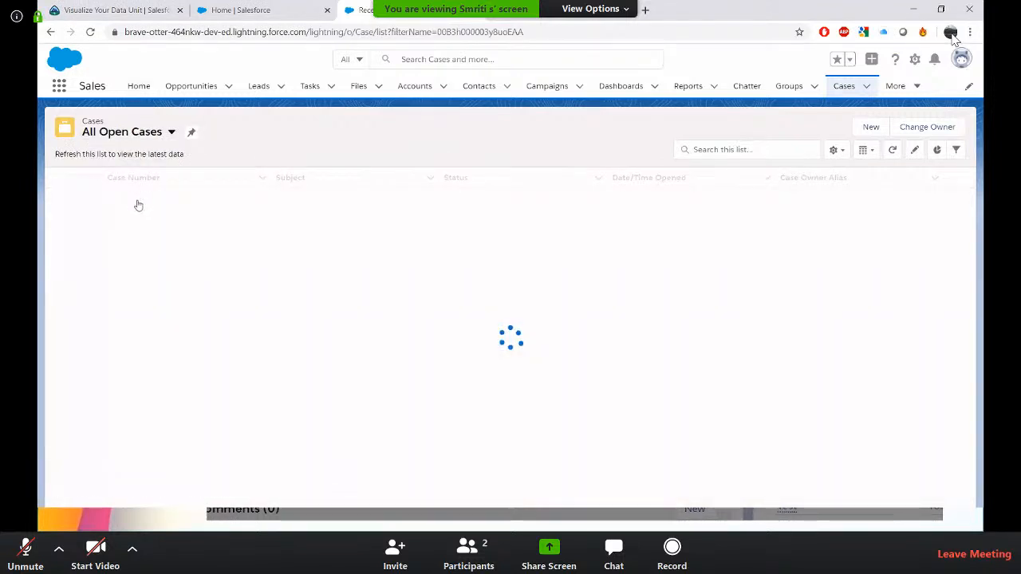
click(135, 202)
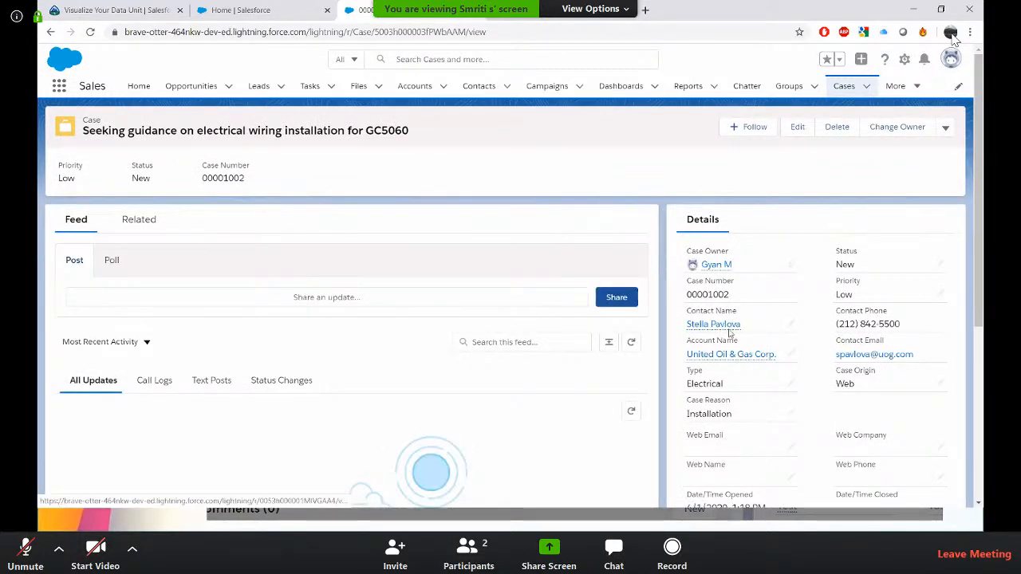
Inspect the extra actions available in the case record's action menu.
click(946, 130)
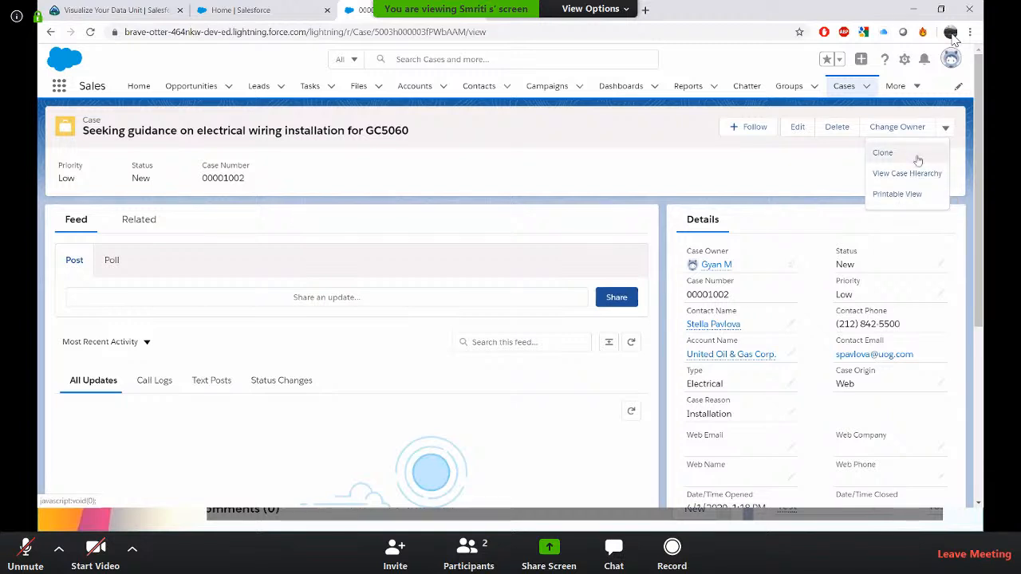
click(658, 168)
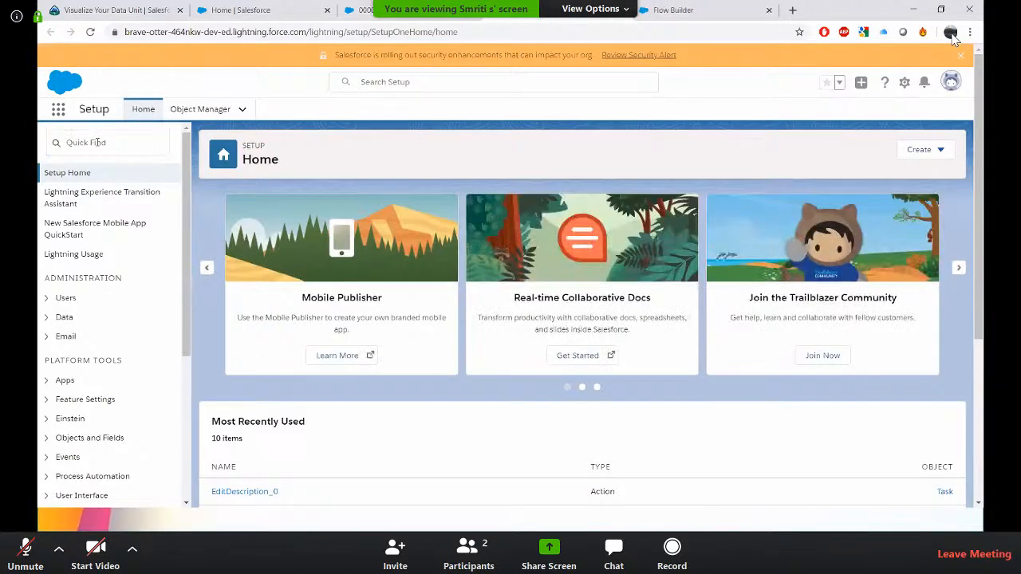
Open the Case object in Object Manager and go to its Buttons, Links, and Actions.
click(196, 110)
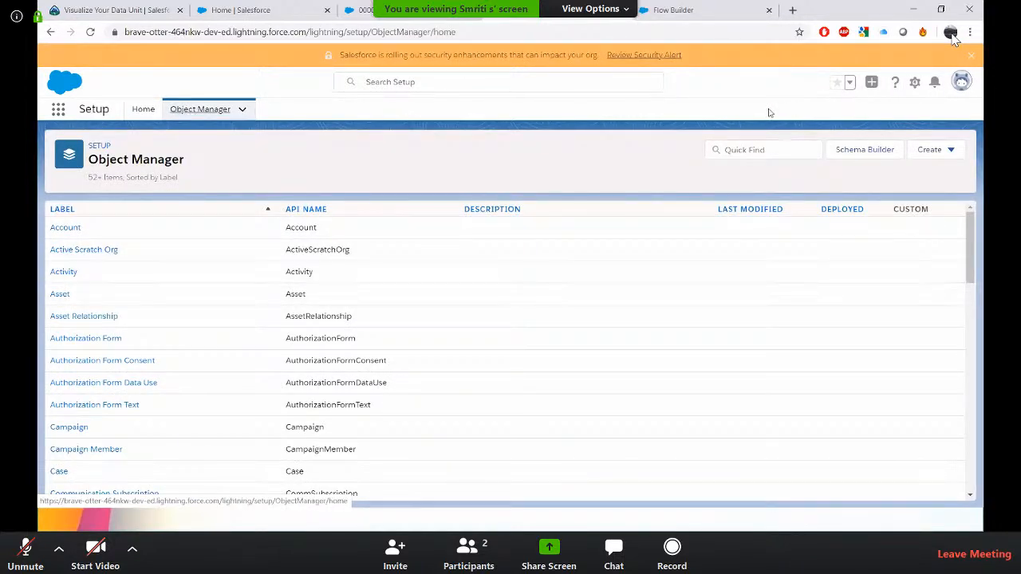
click(753, 150)
text(case)
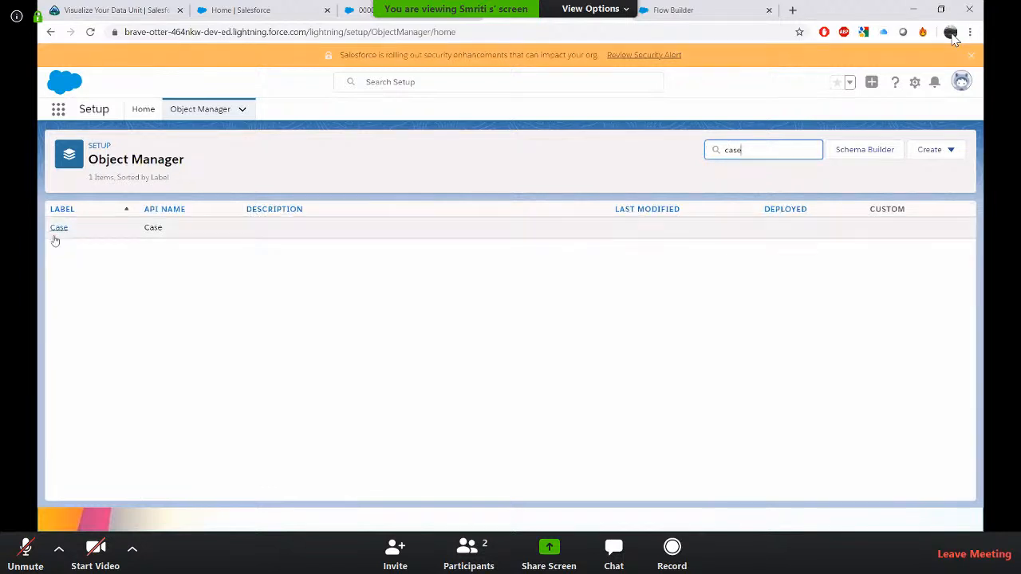
click(53, 230)
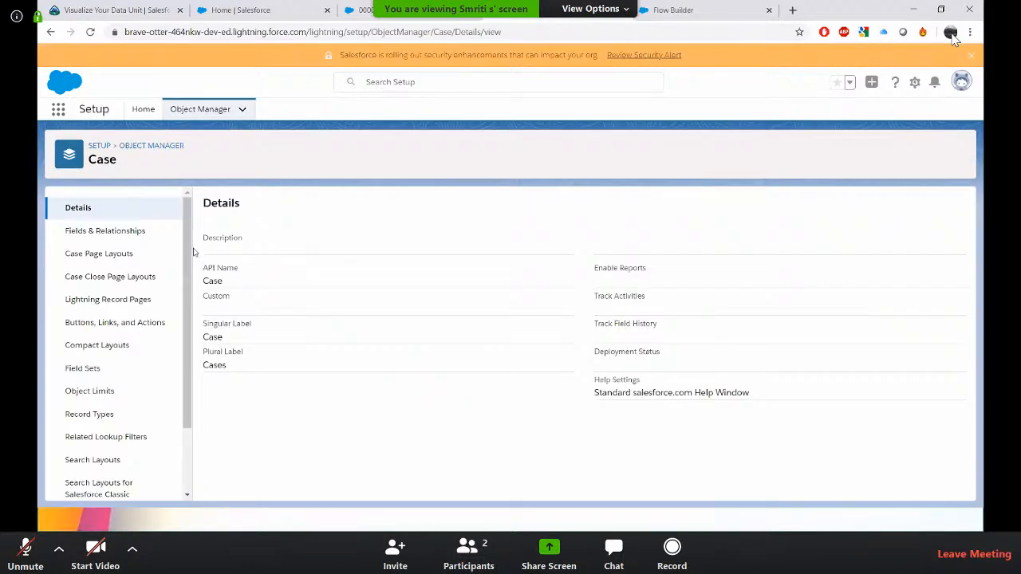
scroll(179, 363, down, 1)
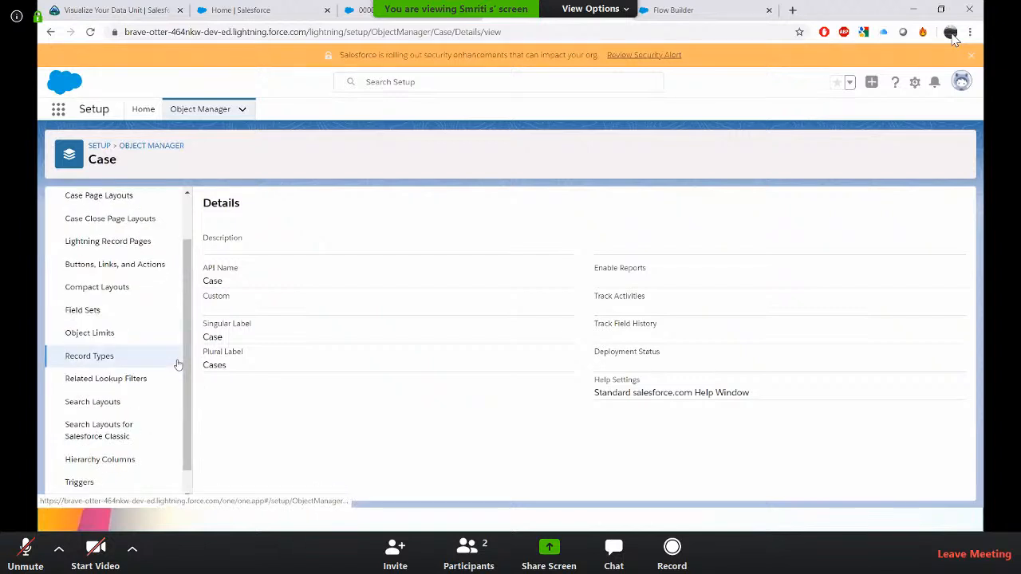
scroll(135, 335, up, 1)
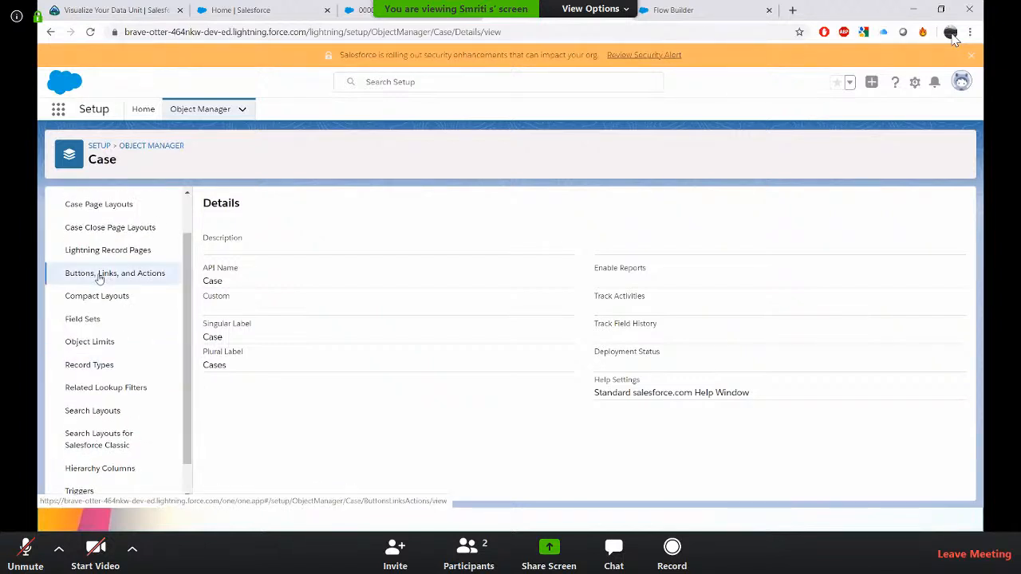
click(99, 275)
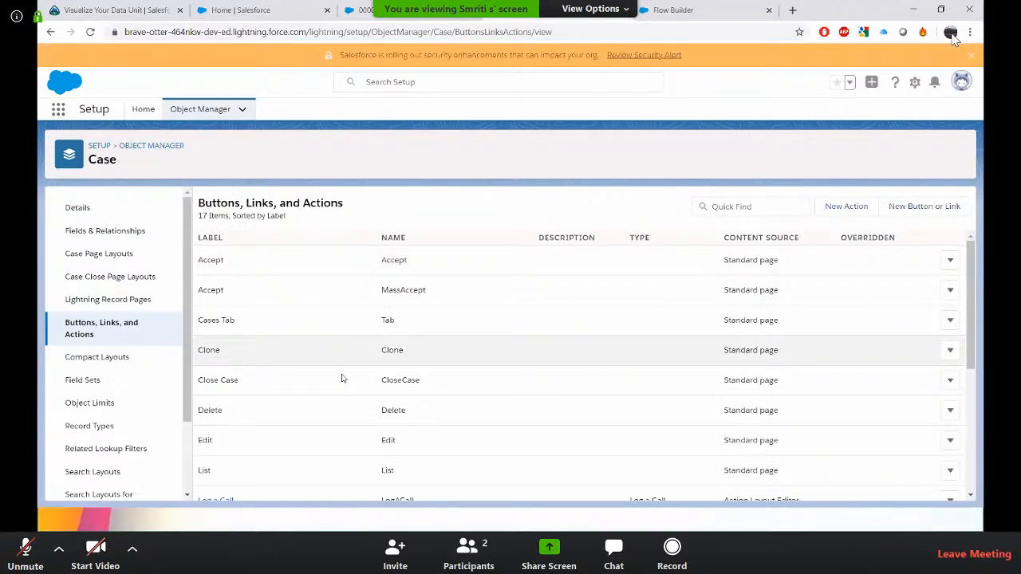
Create a new Case action of type Flow using the New Contact flow, labelled New Contacts, and save it.
scroll(341, 377, down, 1)
scroll(341, 378, up, 2)
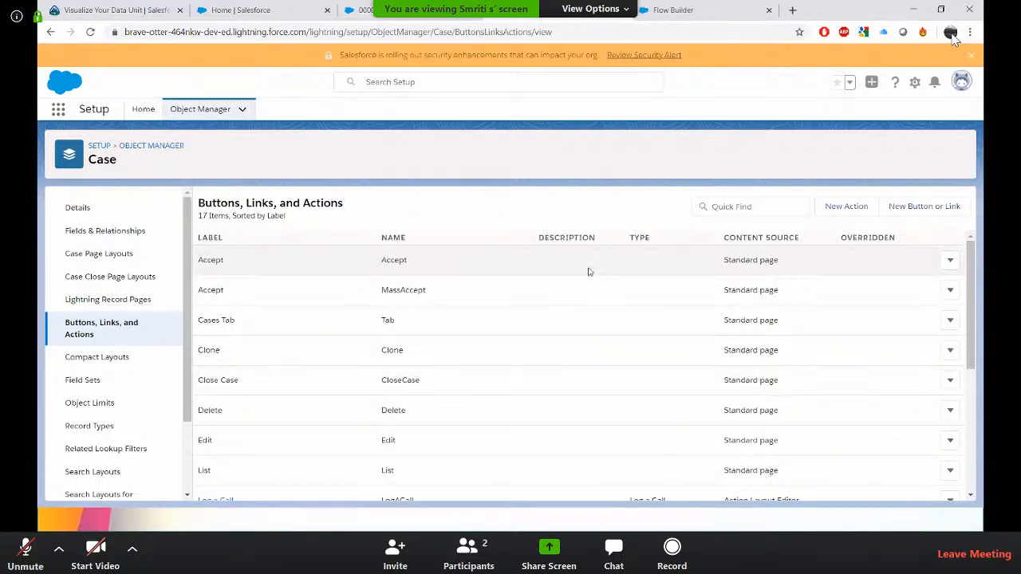
click(855, 206)
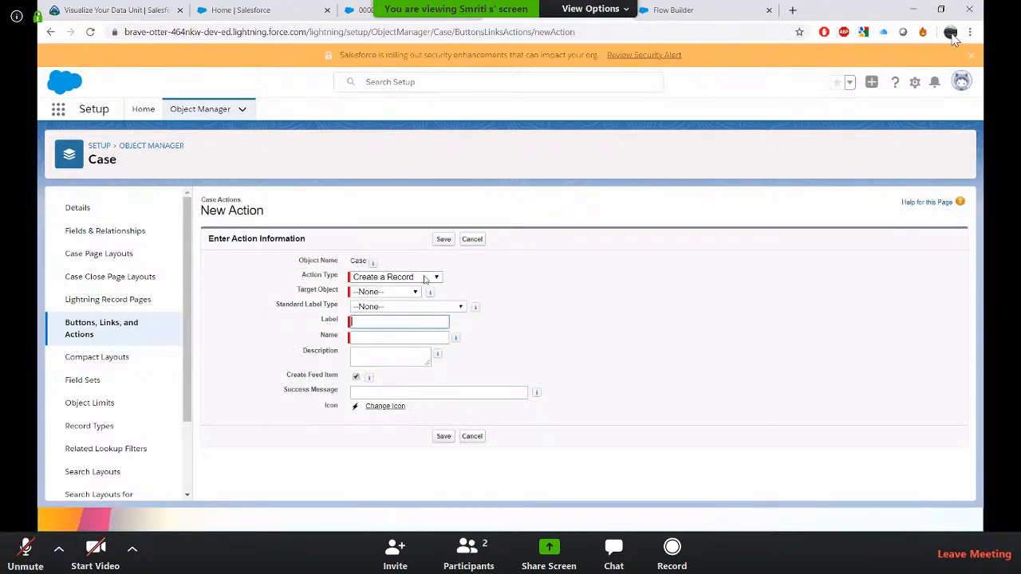
click(426, 277)
click(409, 390)
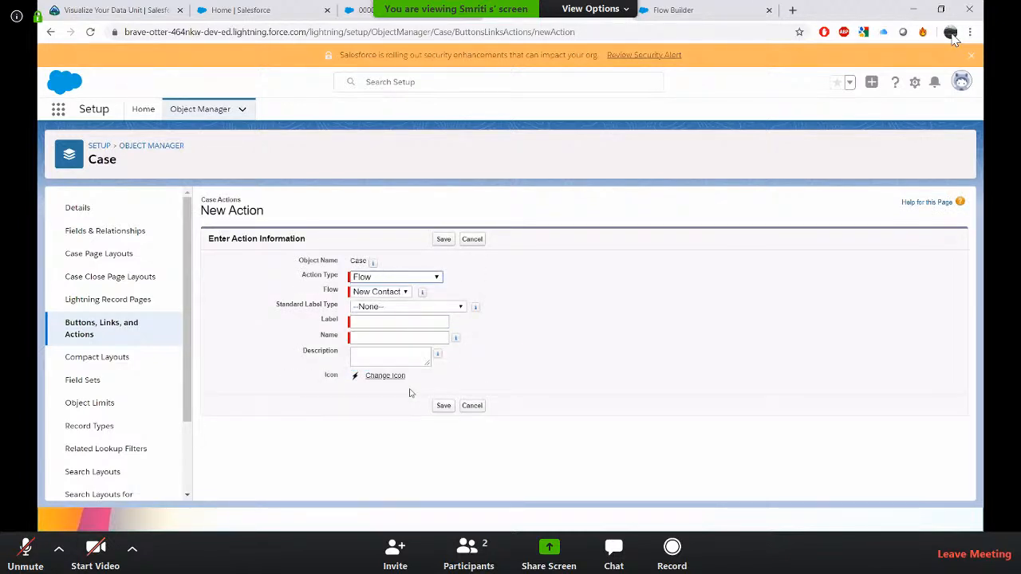
click(402, 291)
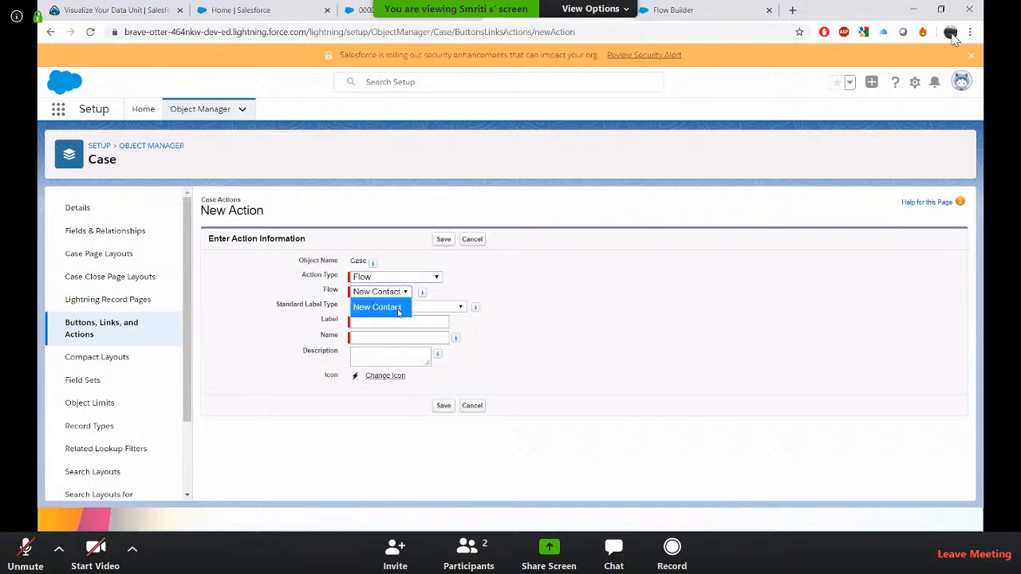
click(397, 308)
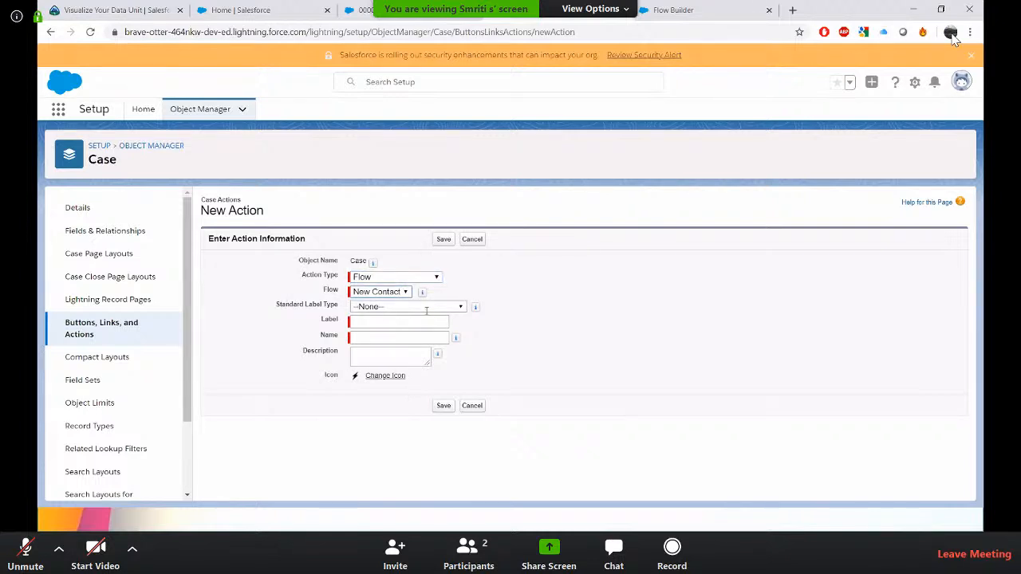
click(412, 321)
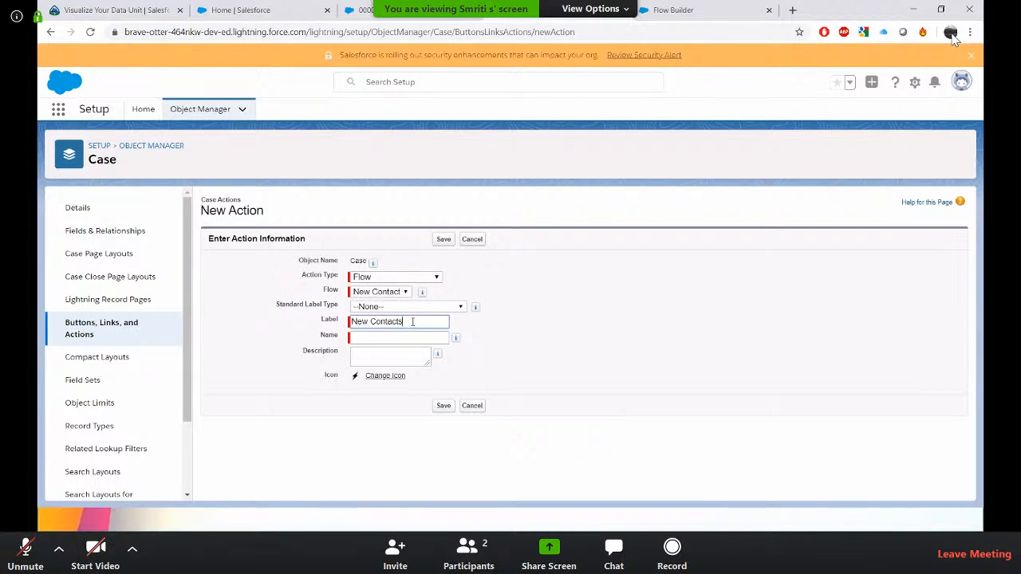
key(Tab)
click(444, 408)
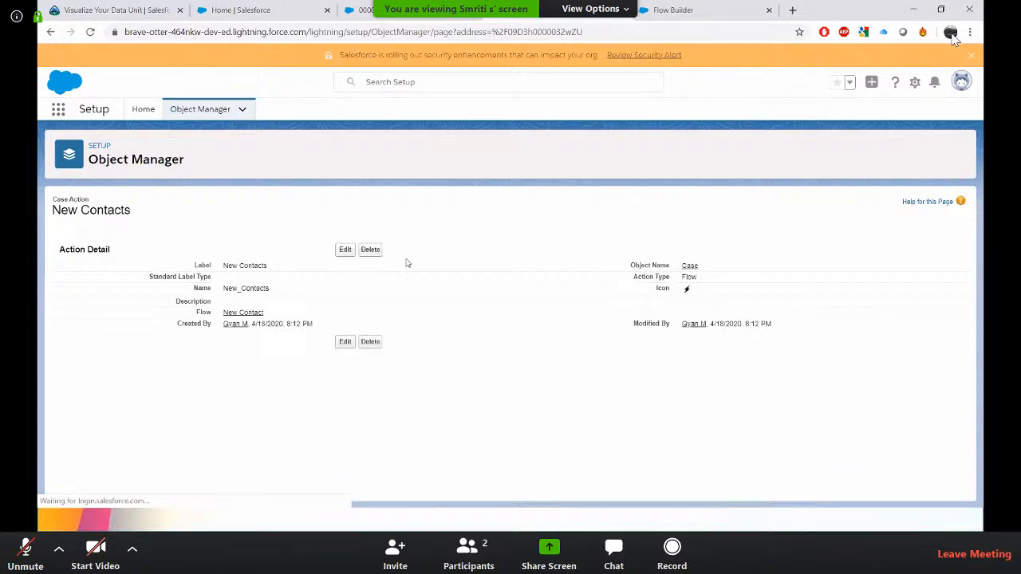
Open Setup, filter the Setup menu for feed, and open Feed Item Actions.
click(915, 82)
click(896, 114)
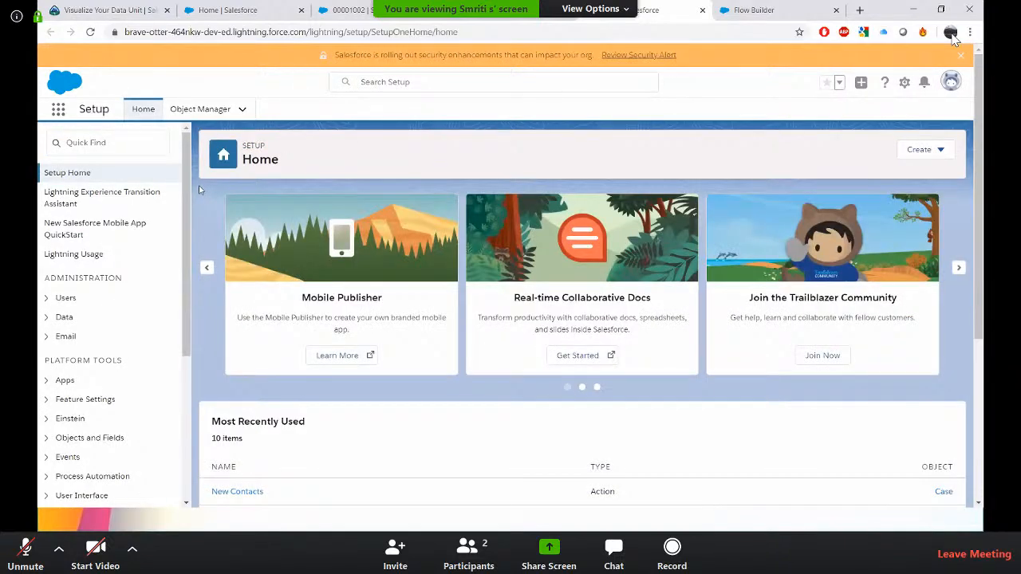
click(90, 142)
text(c)
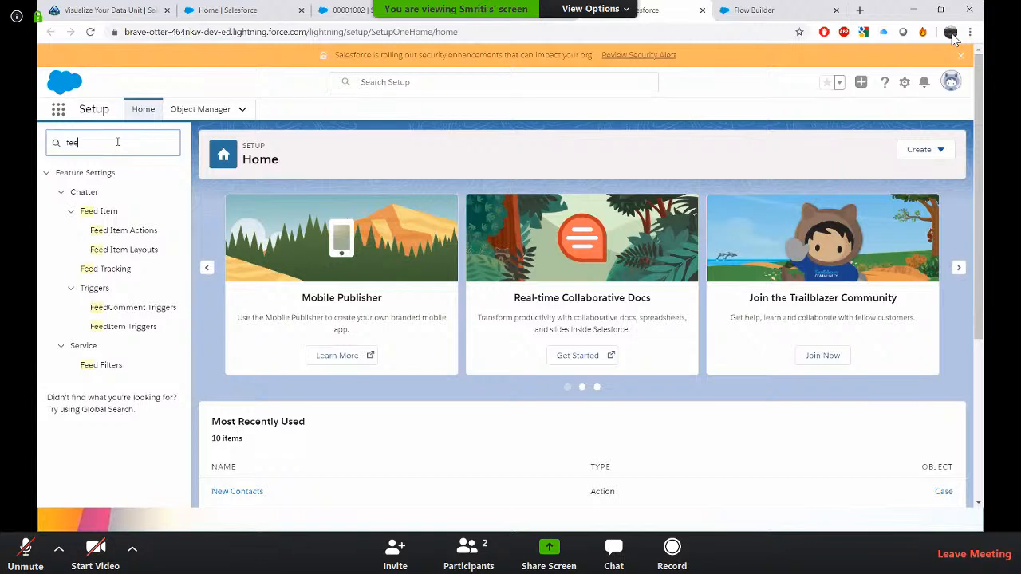
click(96, 218)
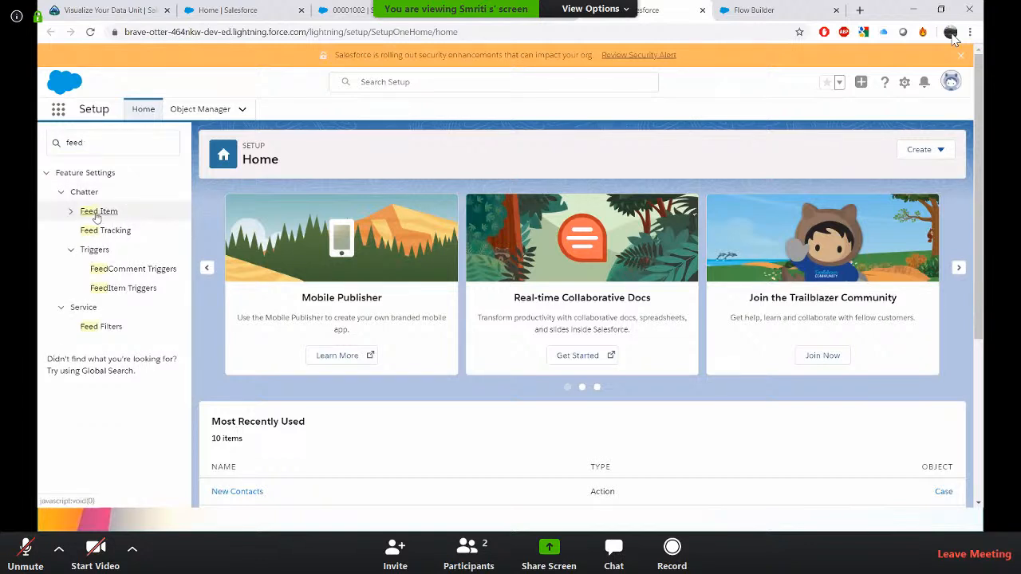
click(96, 215)
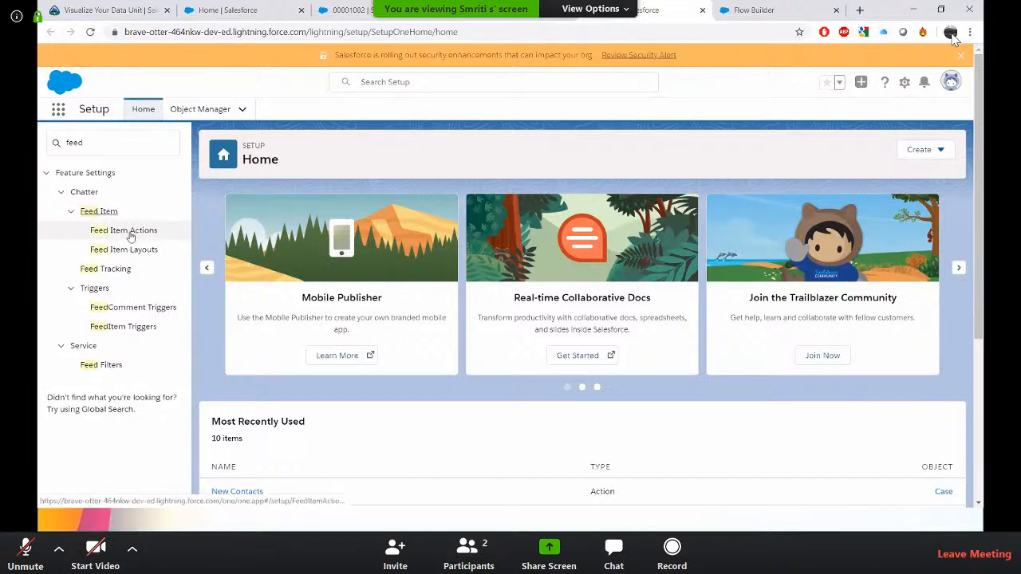
click(130, 235)
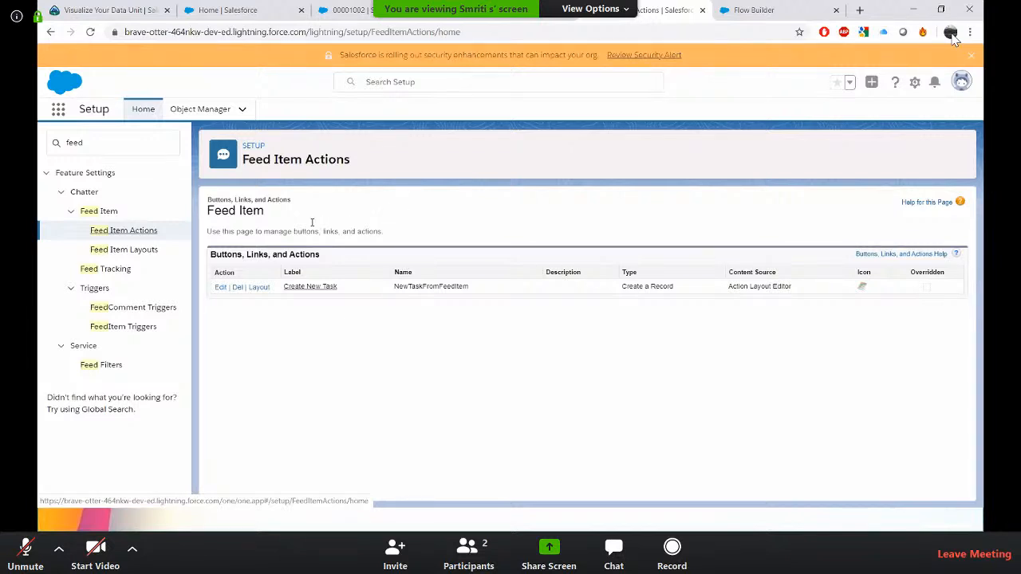
In Feed Tracking, select the Case object, turn off Enable Feed Tracking, and save.
click(96, 272)
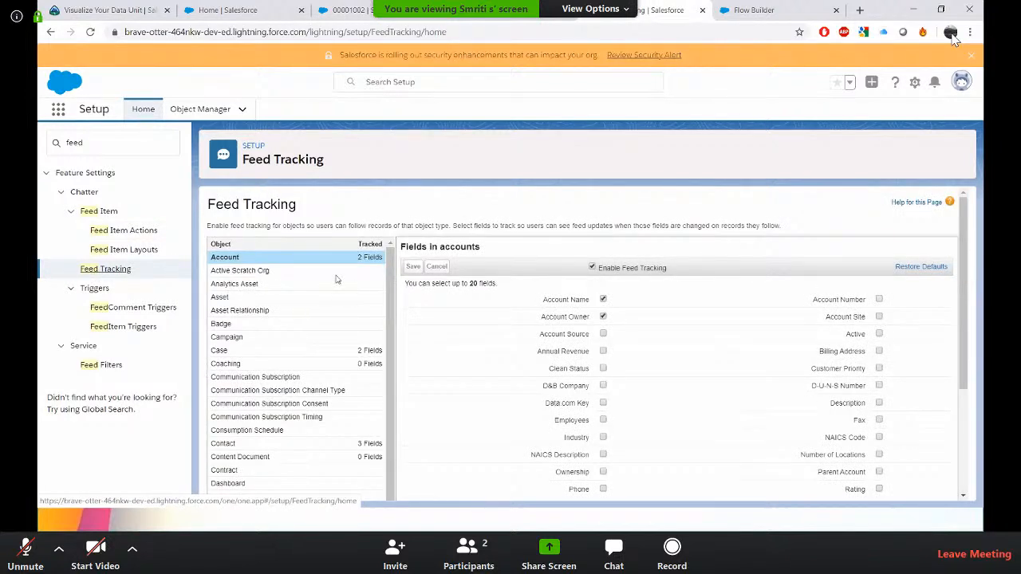
scroll(332, 311, down, 1)
key(Down)
key(Down)
key(Down)
key(Down)
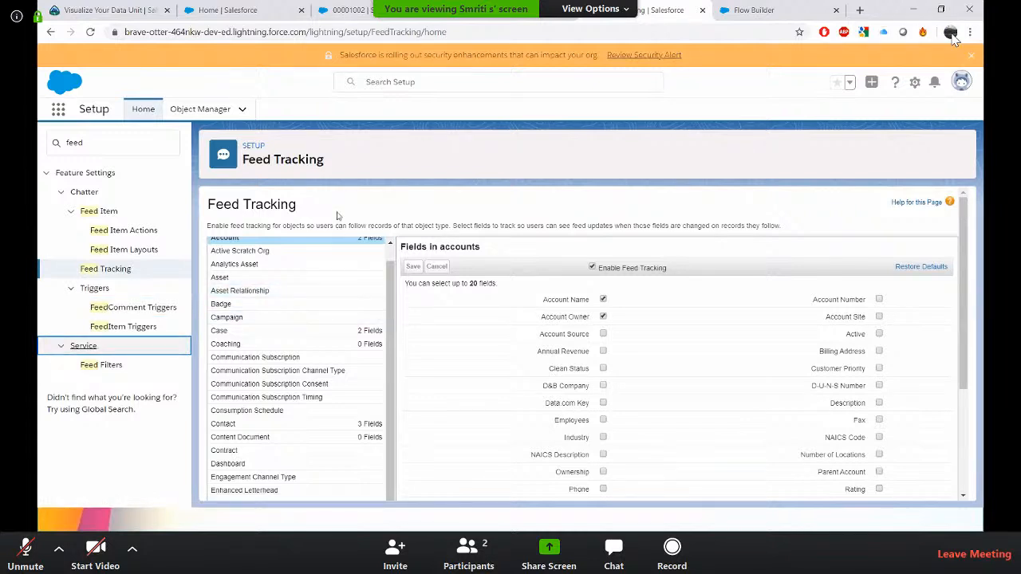
click(217, 332)
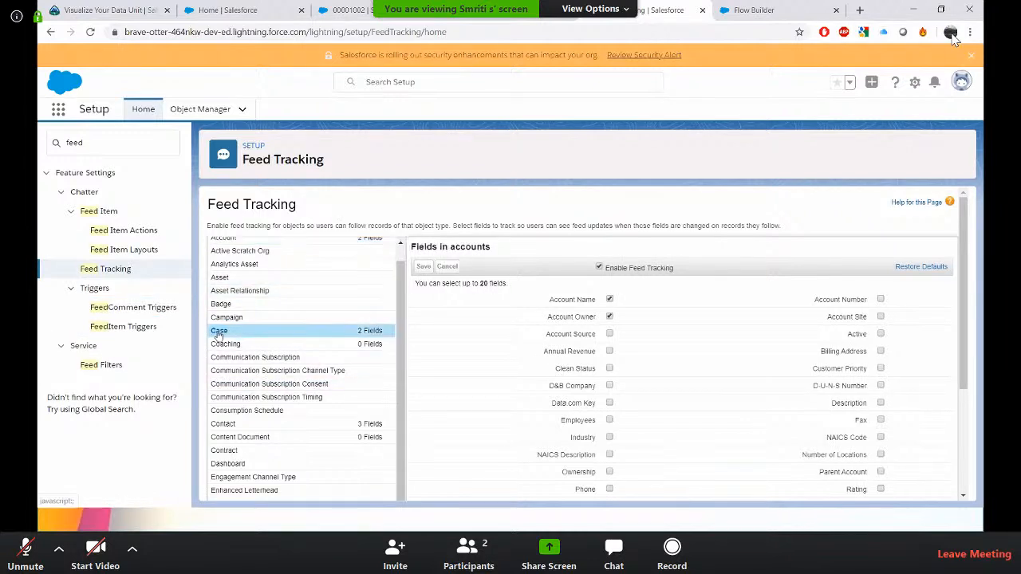
click(599, 268)
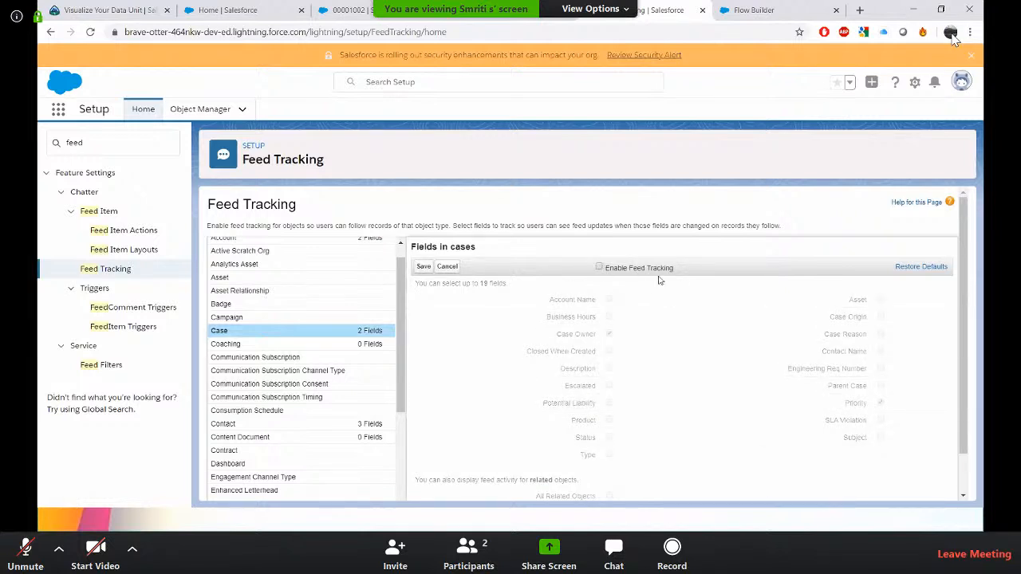
click(427, 268)
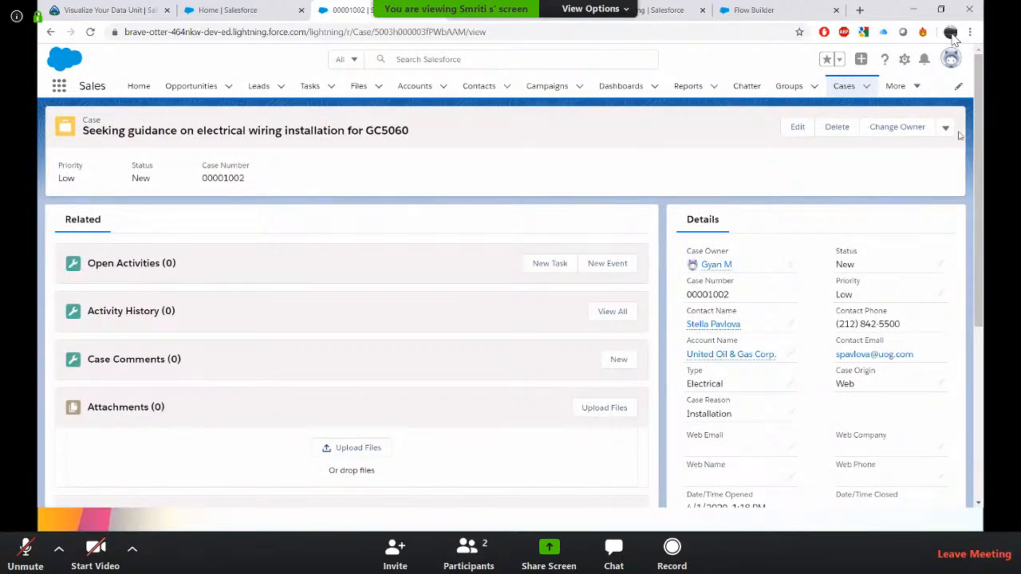
Review the case record's action menu, then return to the Setup tab.
click(946, 130)
key(alt+Left)
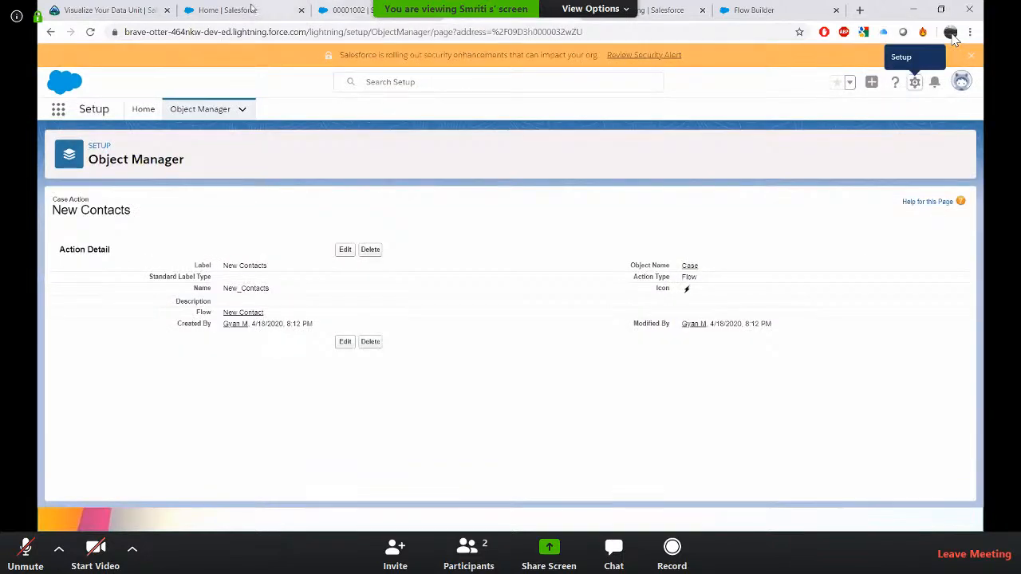
click(240, 9)
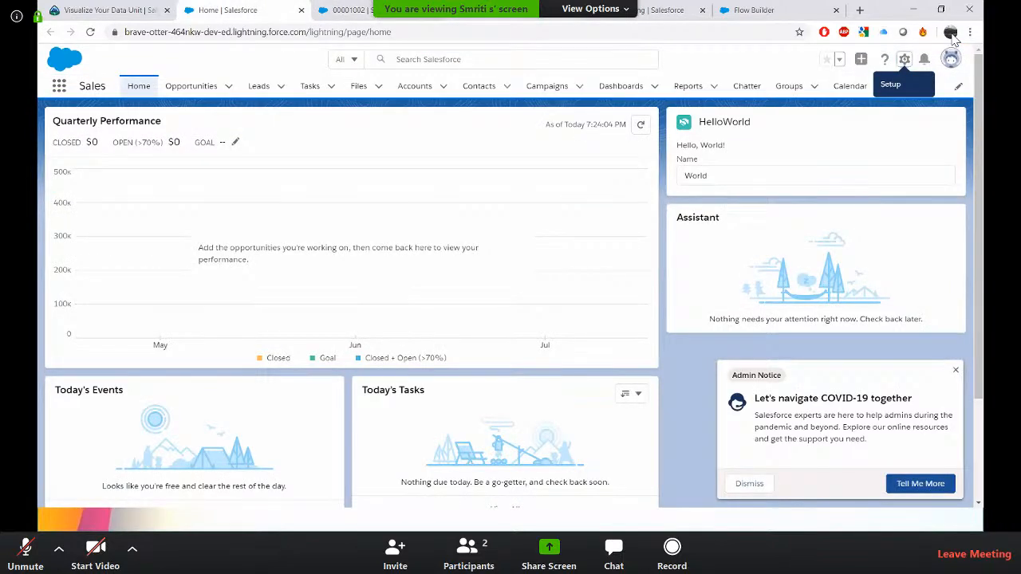
click(636, 16)
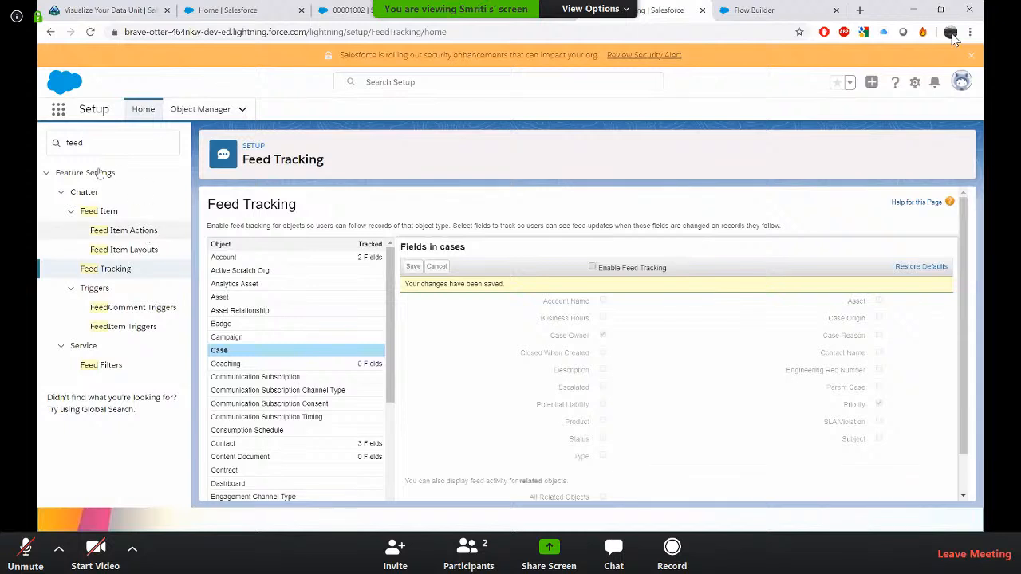
Filter Object Manager for case and open the Case object.
click(190, 115)
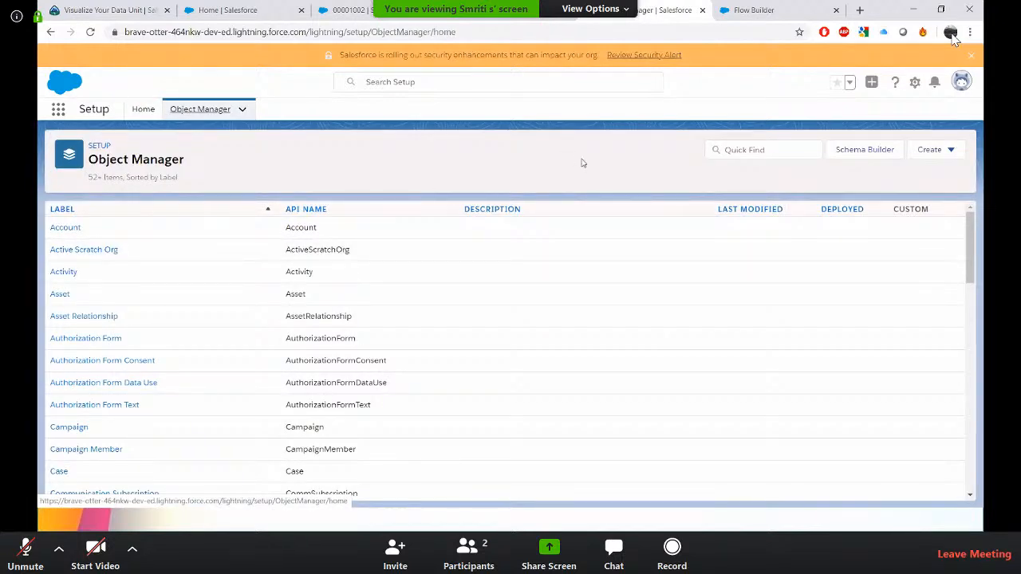
click(812, 150)
text(cas)
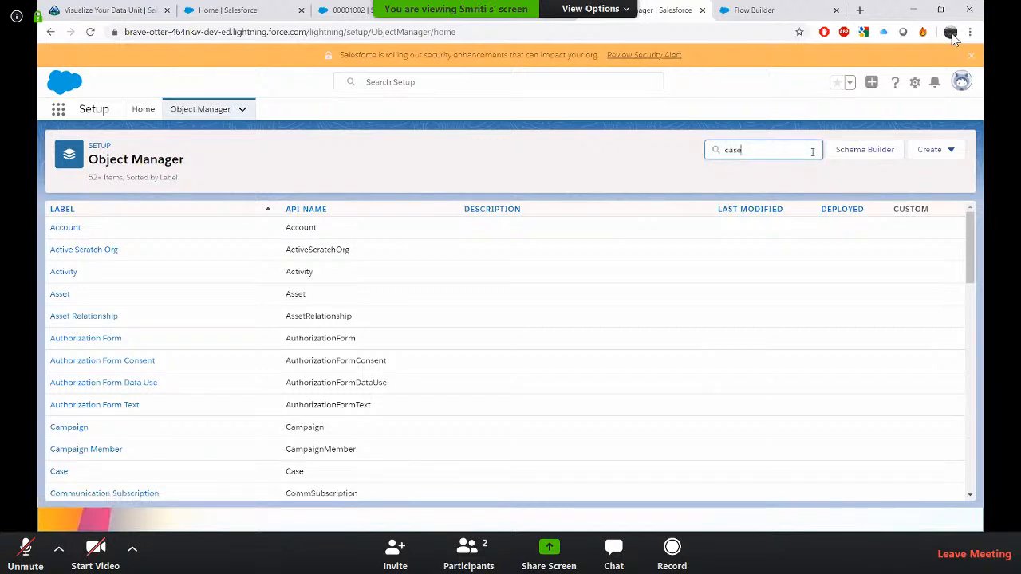
text(e)
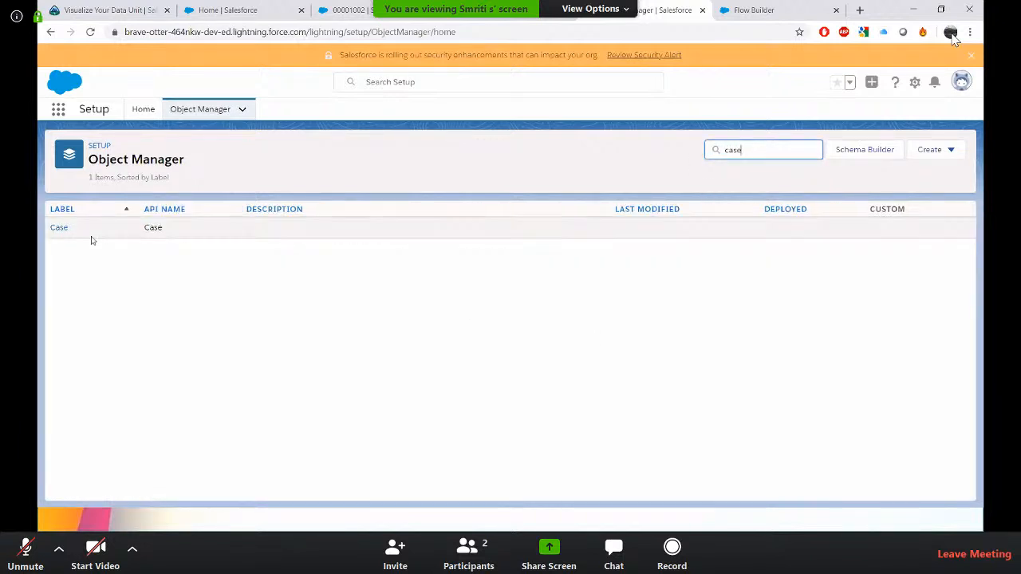
click(60, 228)
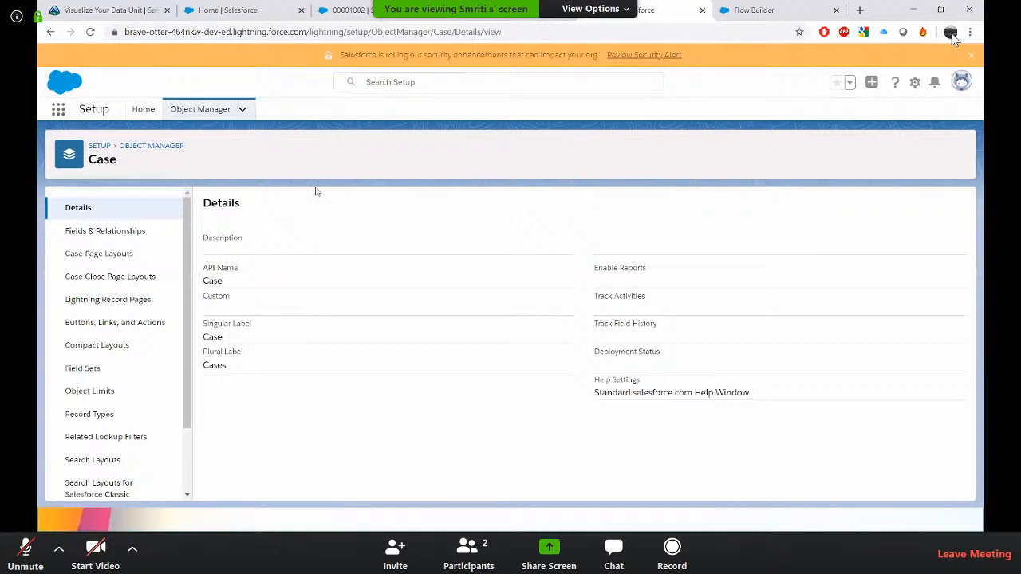
Check the case record's action menu once more and go back to the Setup tab.
click(351, 10)
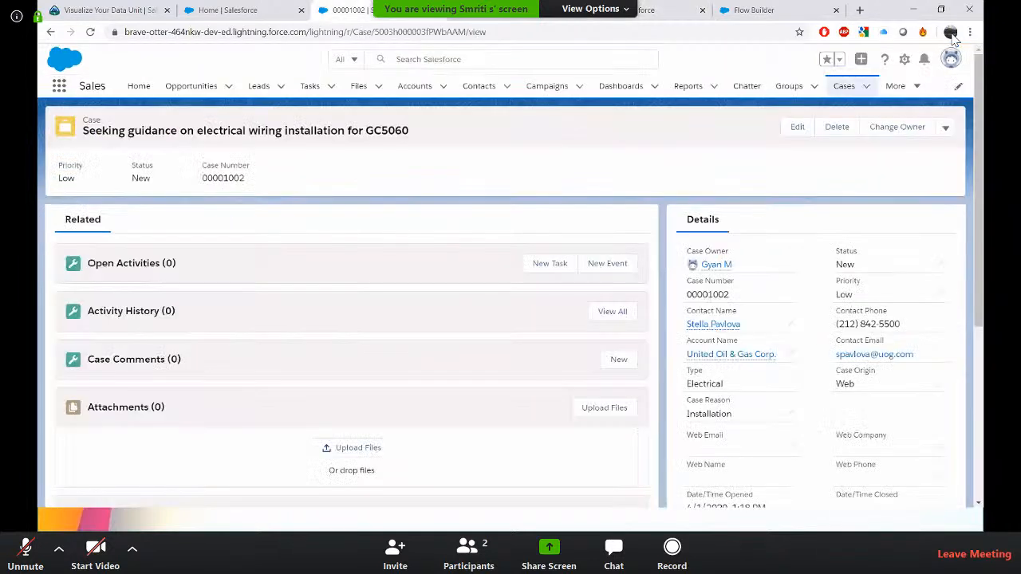
click(947, 130)
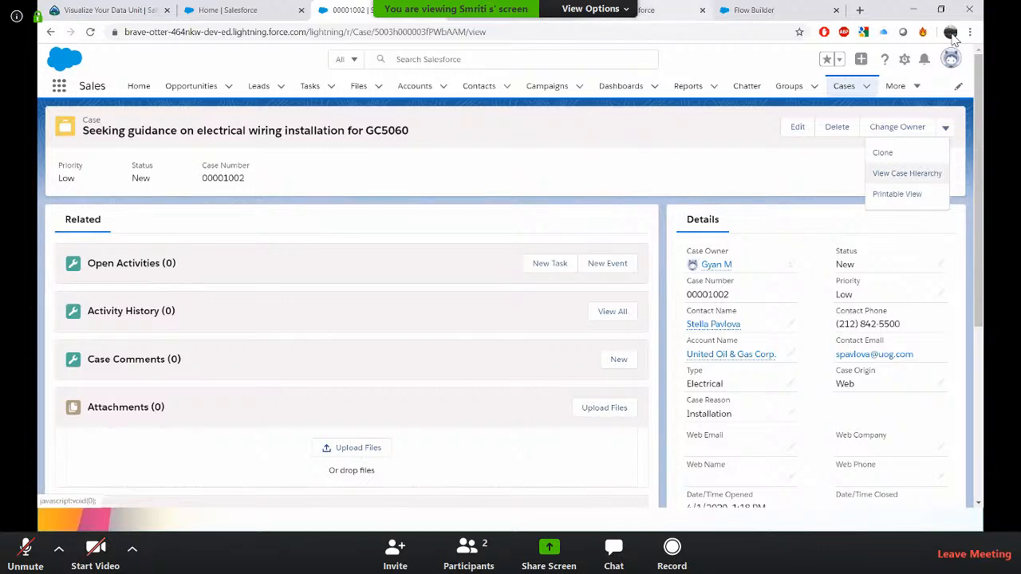
click(650, 10)
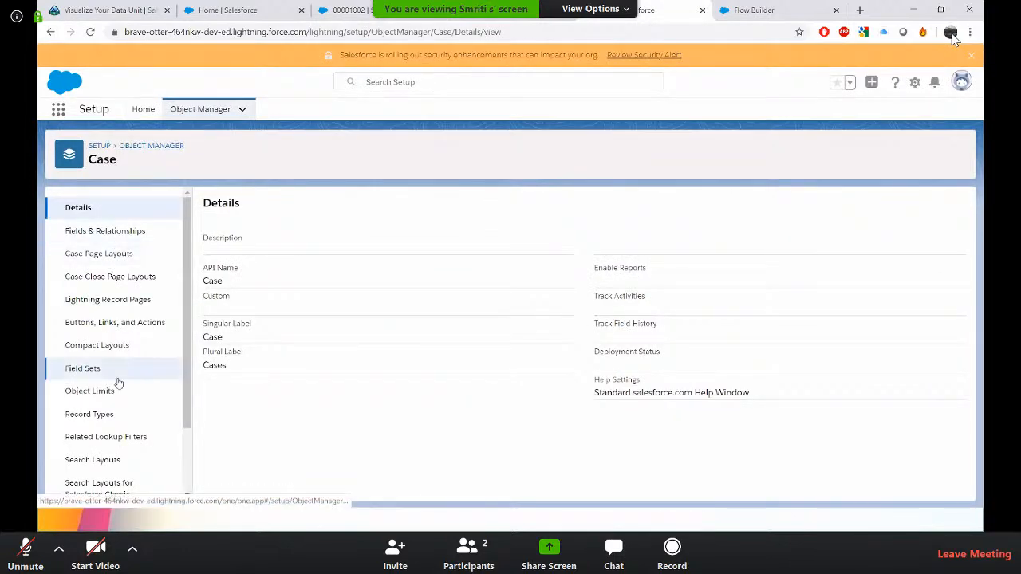
In the Case Layout page layout, override the predefined mobile and Lightning actions, add the New Contacts action, and save.
scroll(120, 383, down, 1)
scroll(117, 383, up, 1)
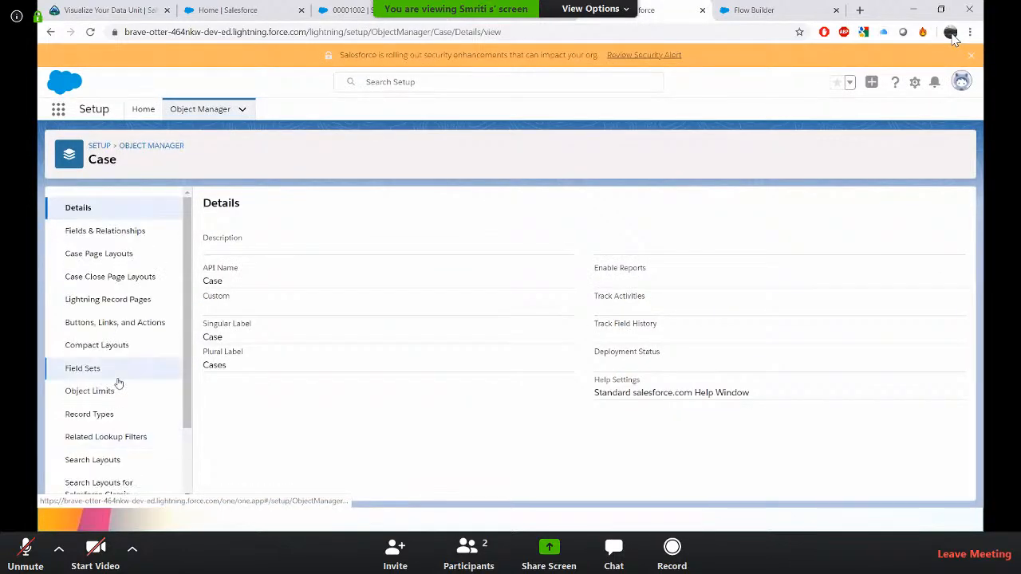
click(105, 254)
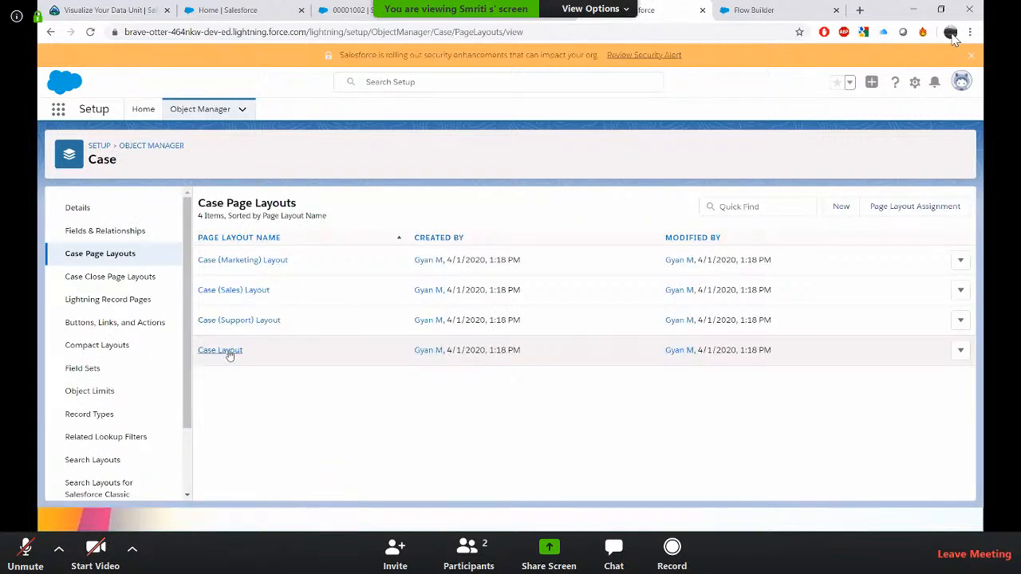
click(229, 351)
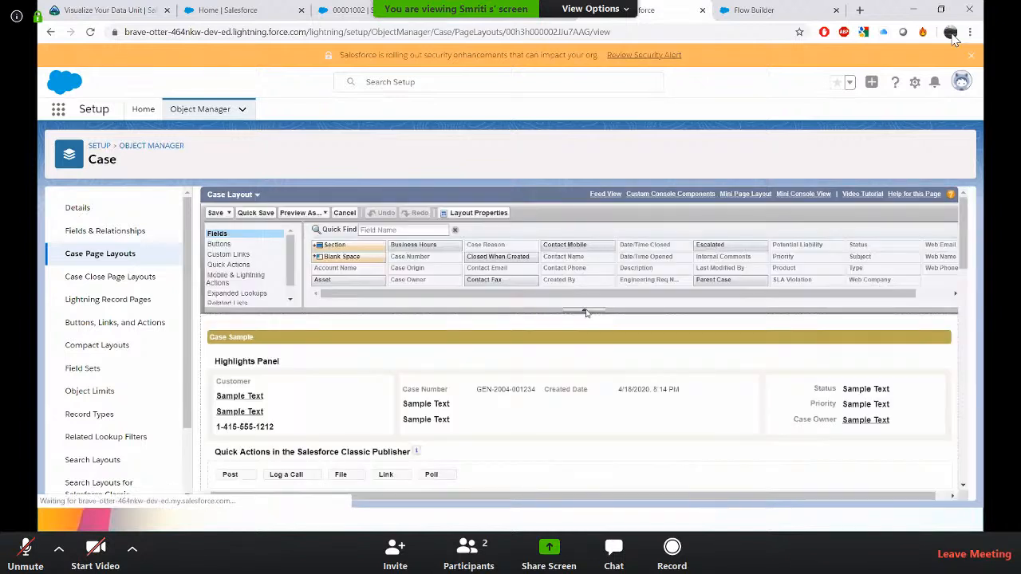
click(250, 279)
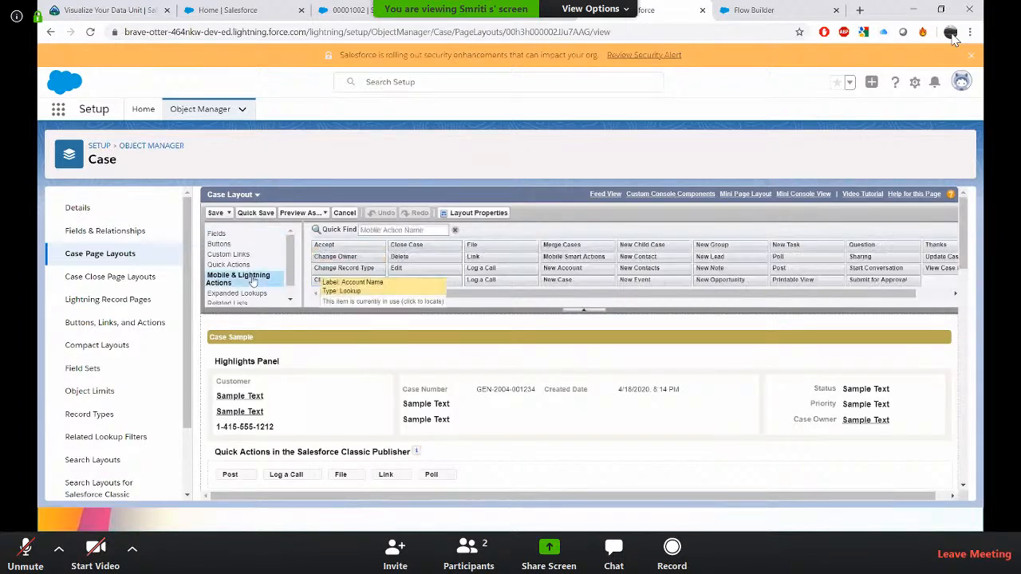
drag(492, 294, 525, 296)
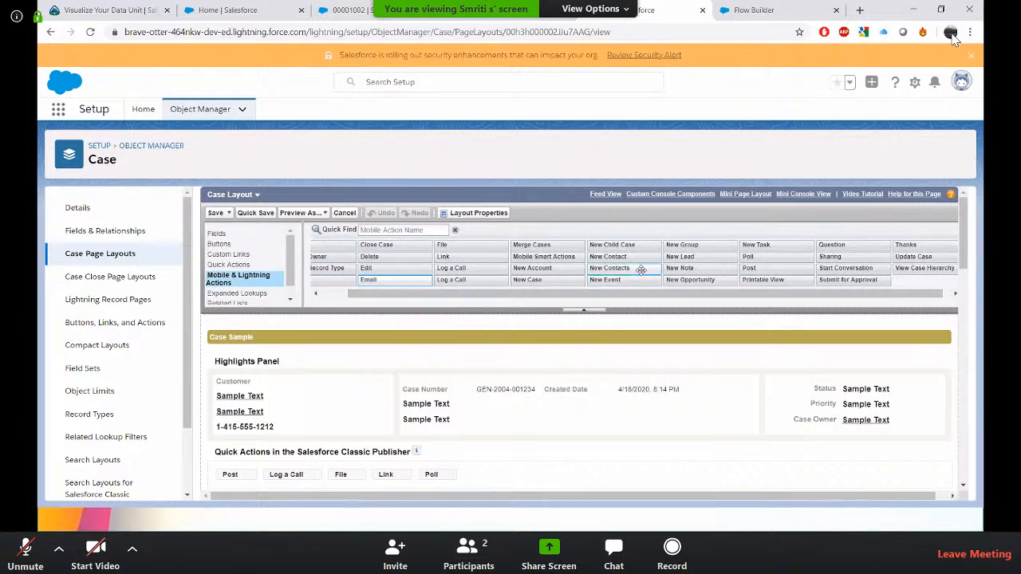
drag(640, 270, 557, 479)
scroll(616, 438, down, 3)
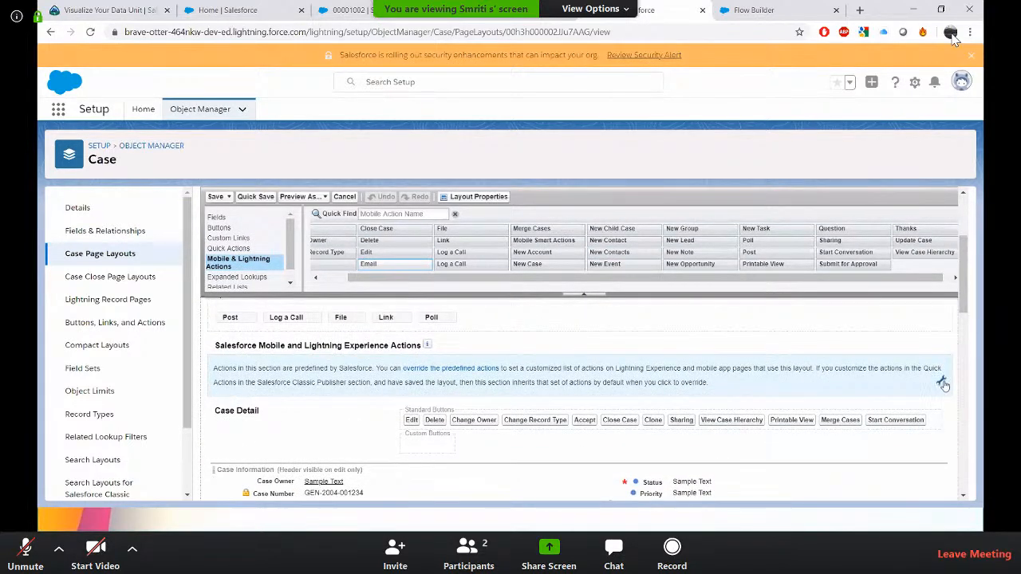
click(942, 383)
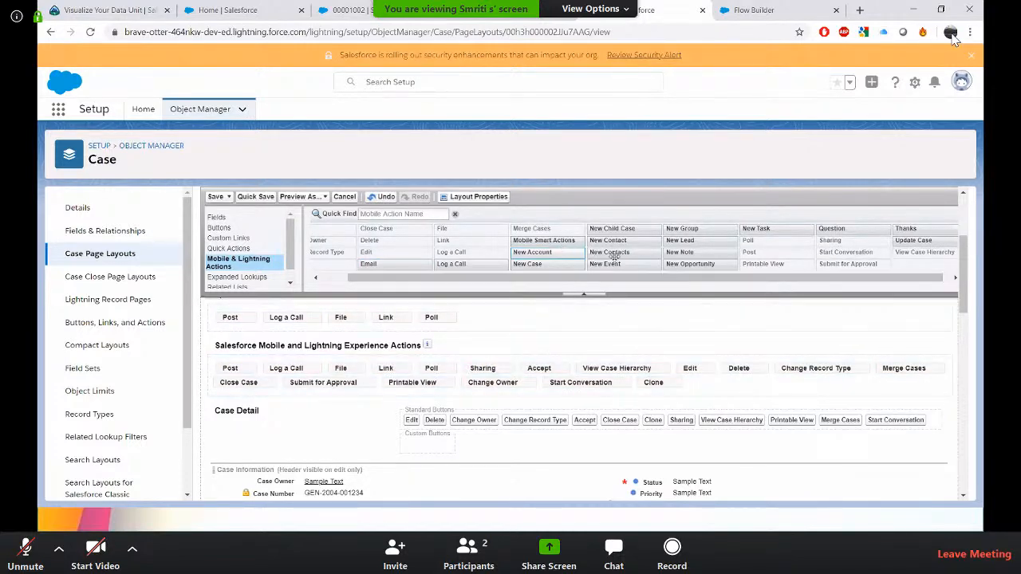
drag(621, 252, 330, 371)
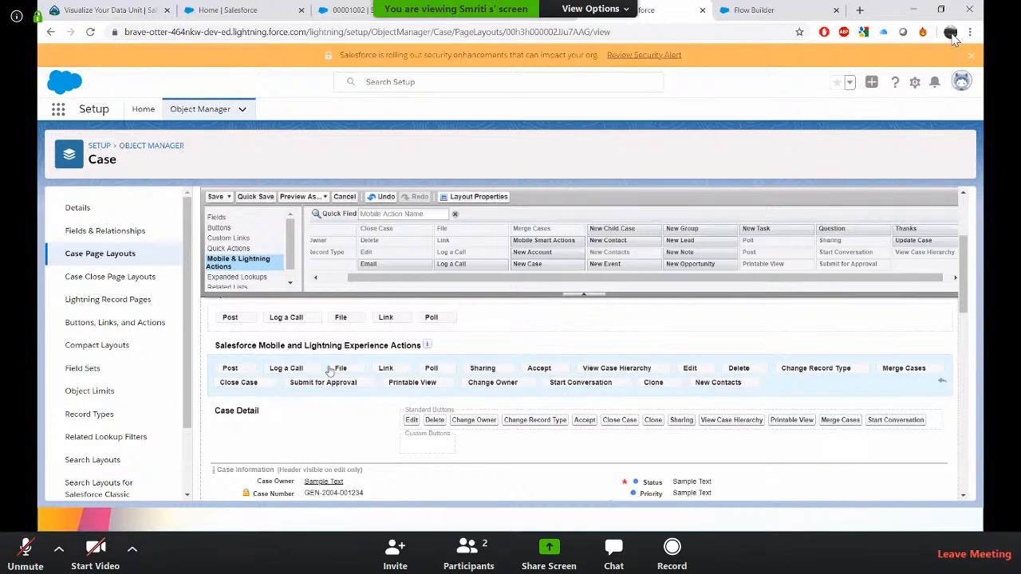
click(216, 196)
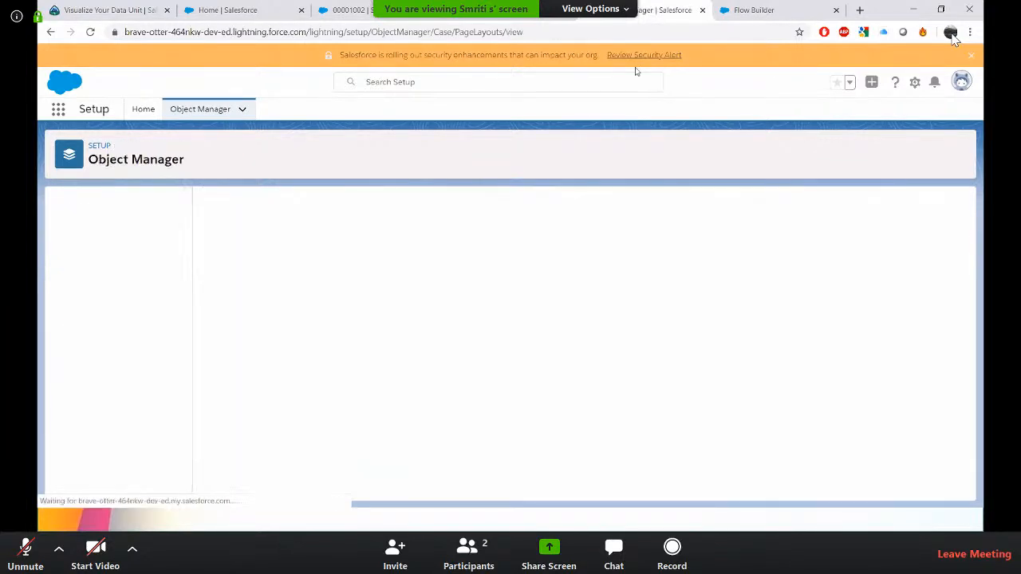
Reload the case record and run the New Contacts action, entering a contact's first and last name and finishing.
click(355, 9)
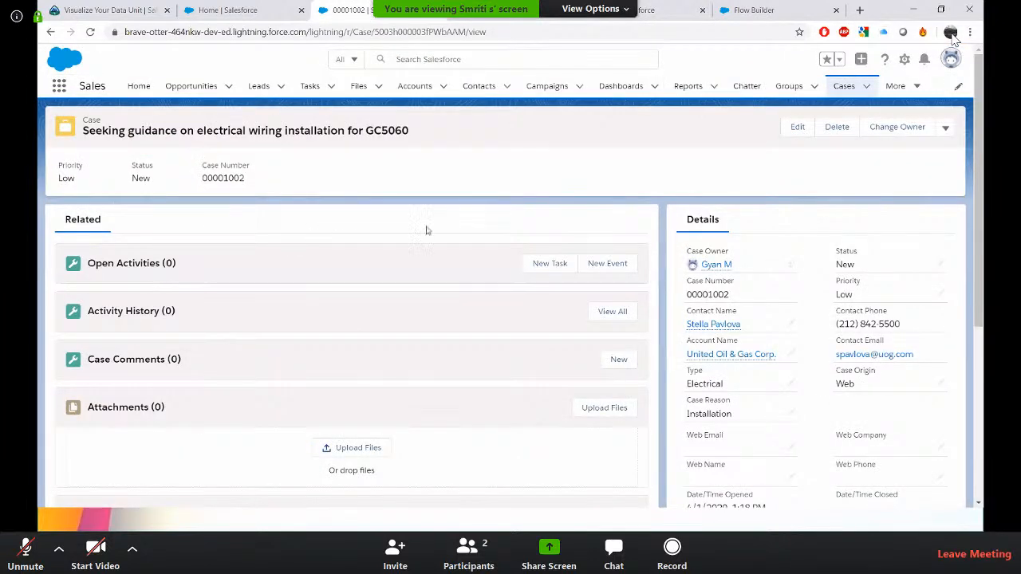
click(91, 33)
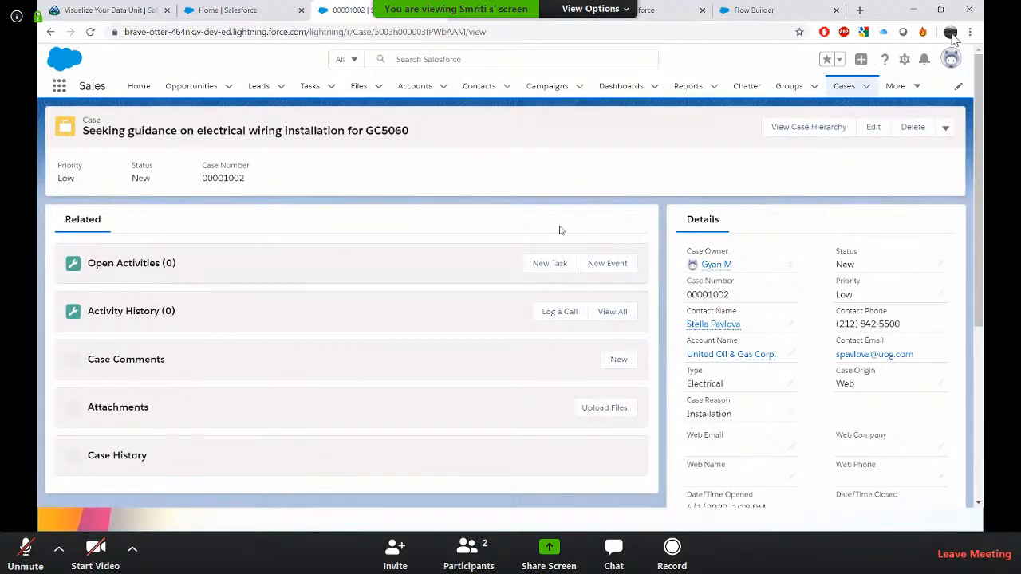
click(944, 130)
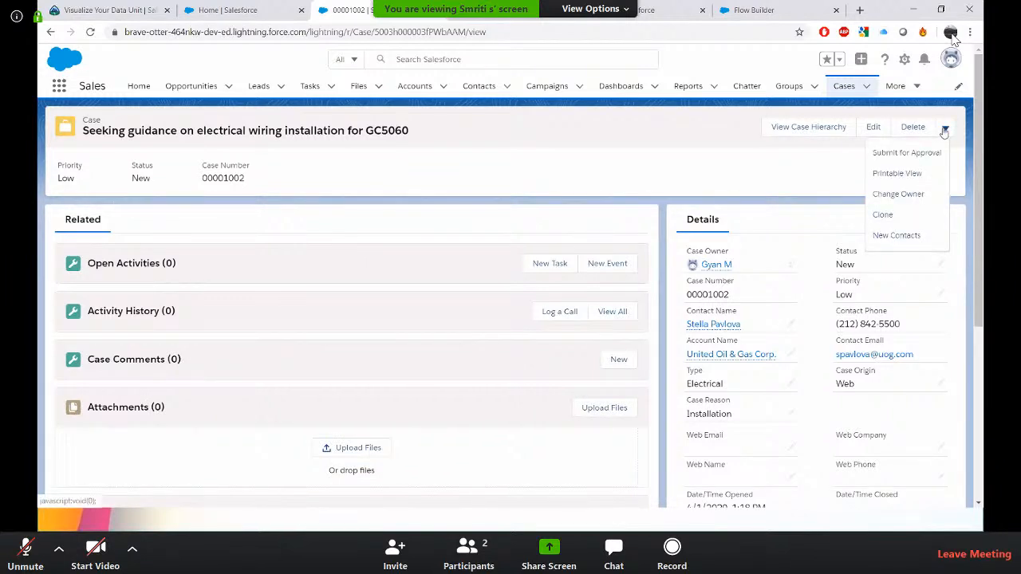
click(899, 237)
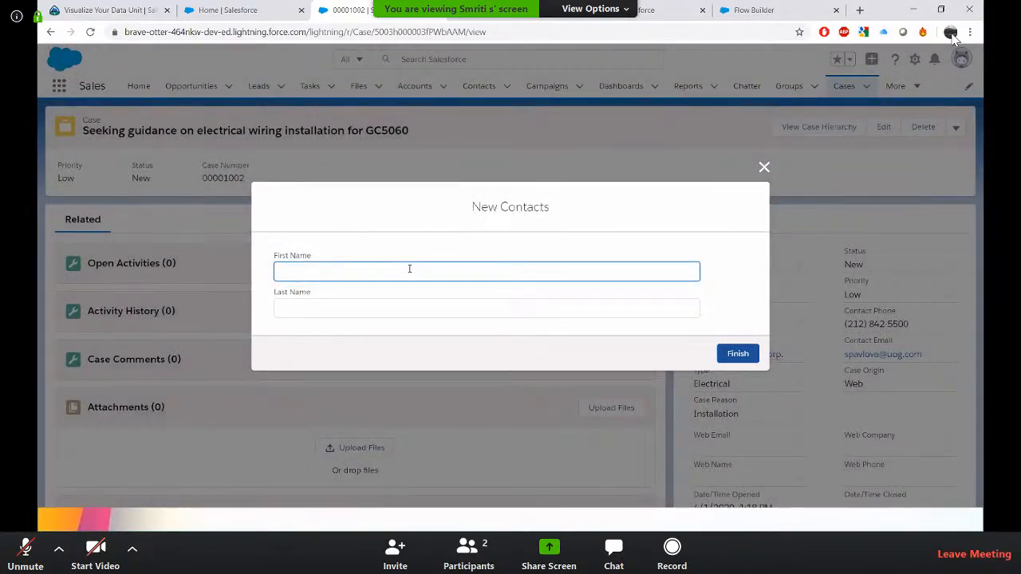
key(Tab)
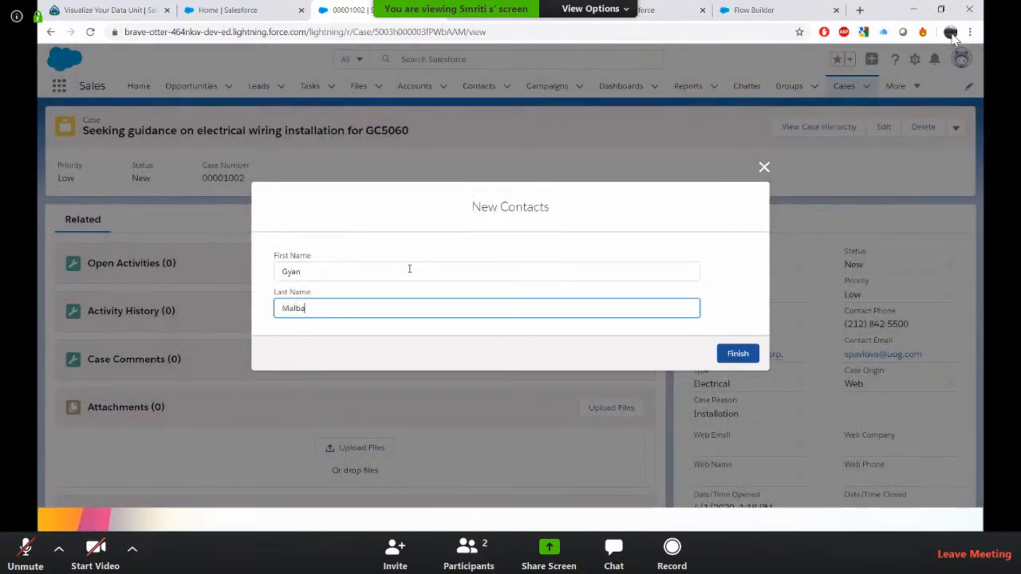
click(738, 359)
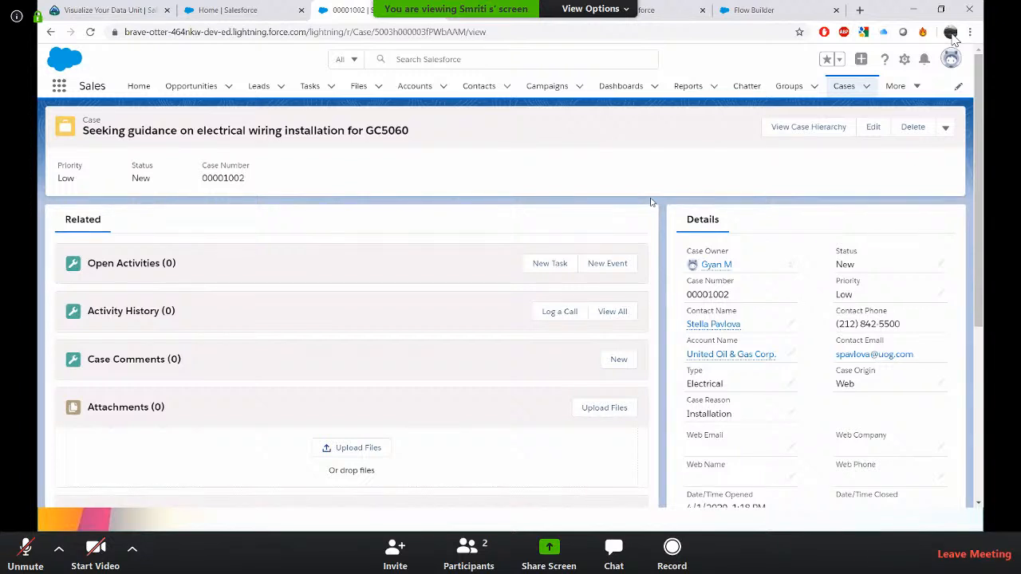
Open the All Contacts list view and search it for the new contact's first name.
click(474, 87)
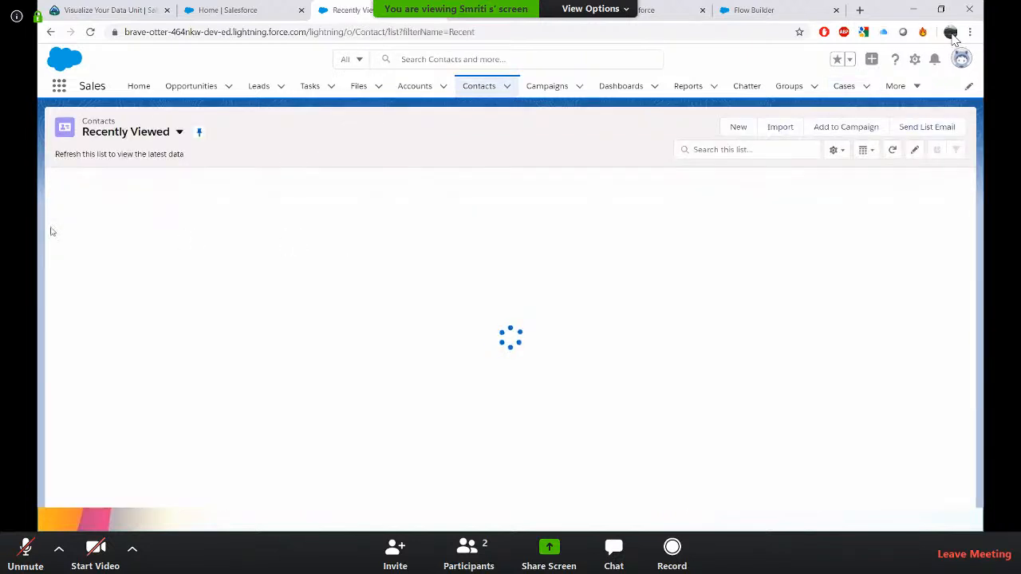
click(177, 134)
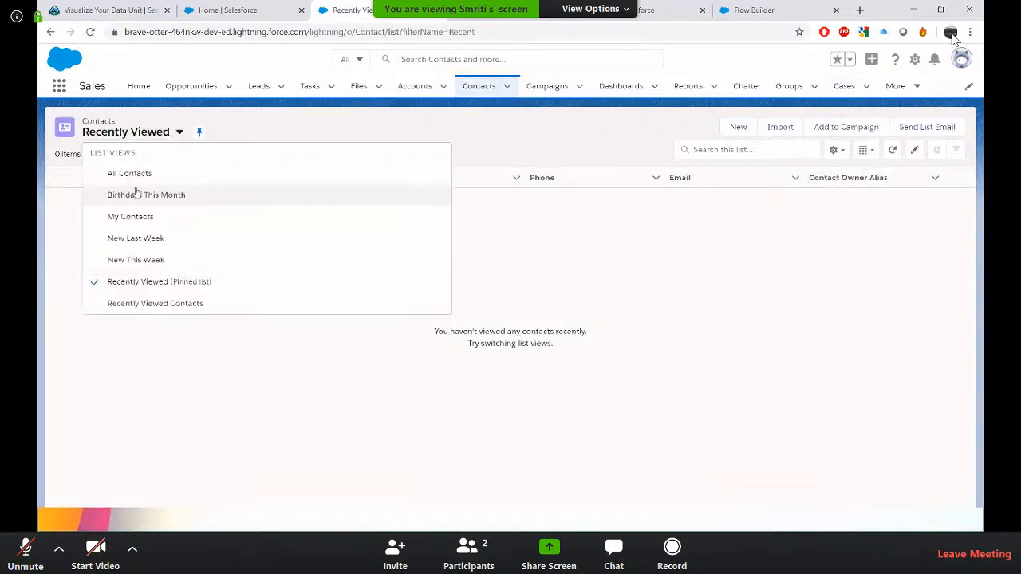
click(129, 176)
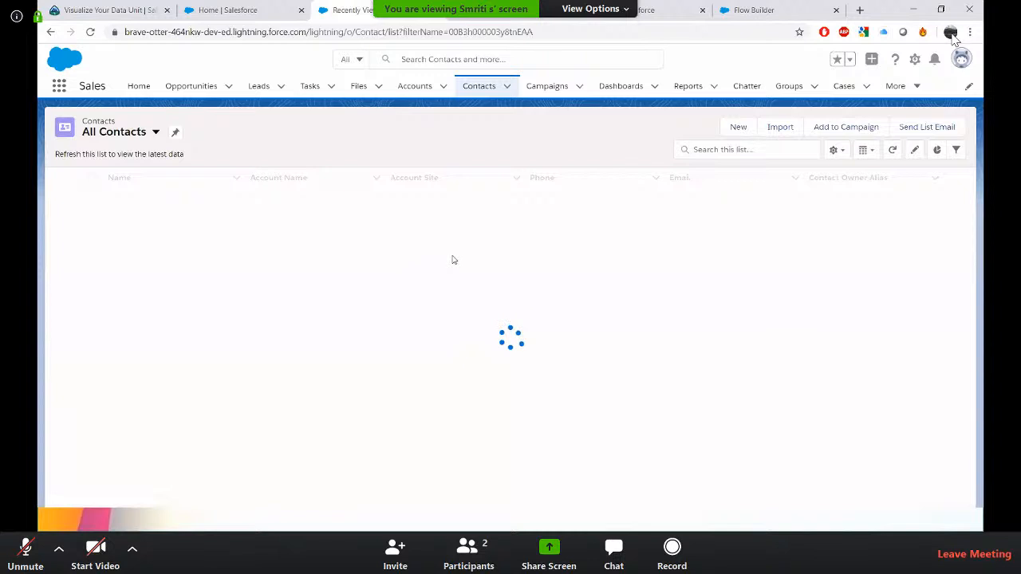
click(732, 152)
text(G)
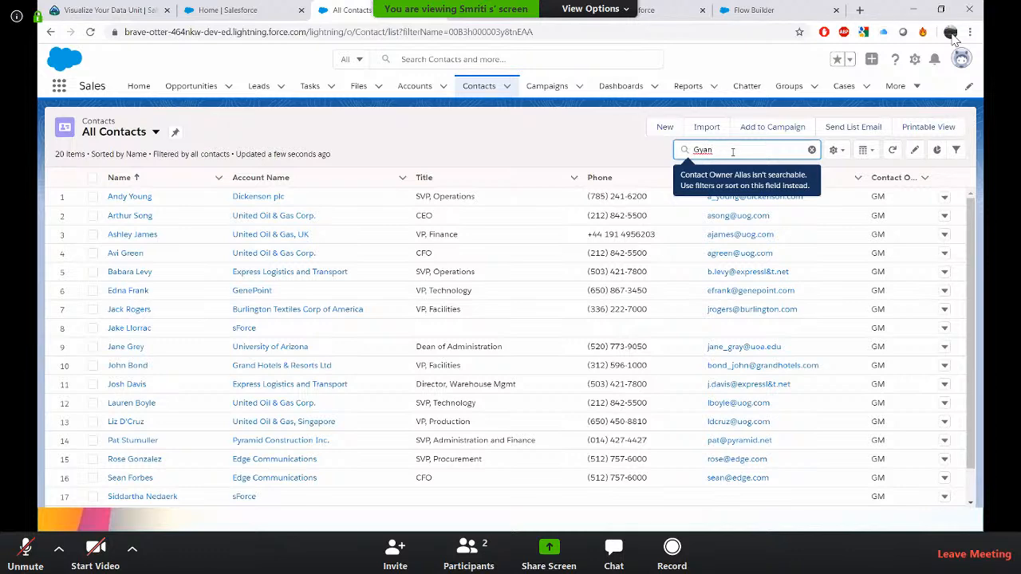
text(yan)
key(Return)
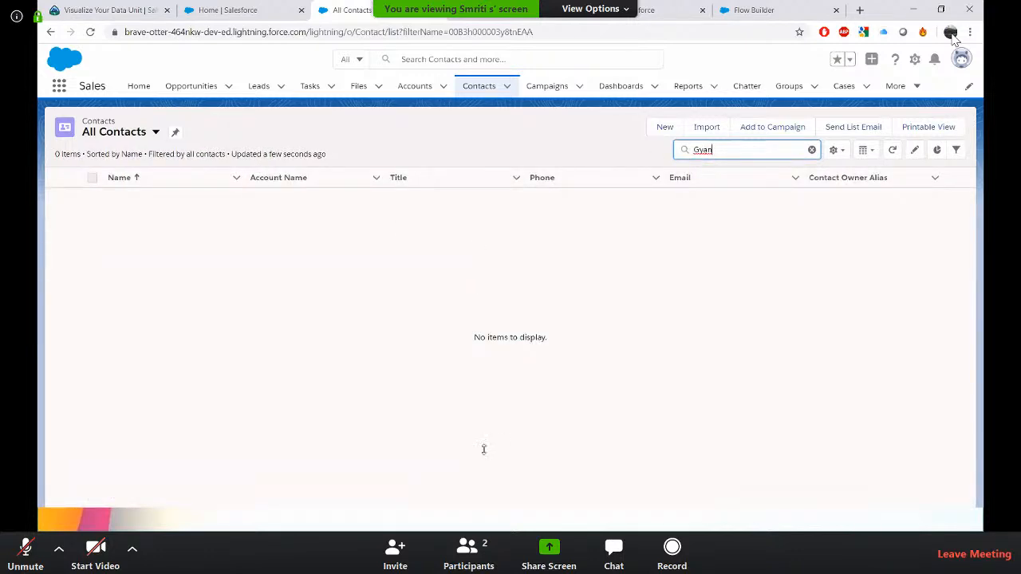
key(alt+Tab)
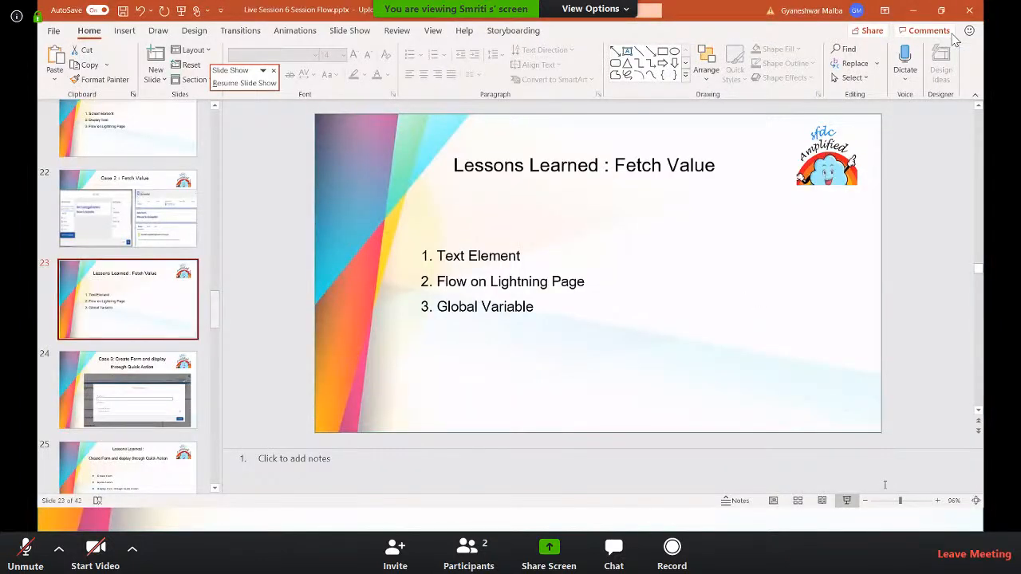
key(alt+Tab)
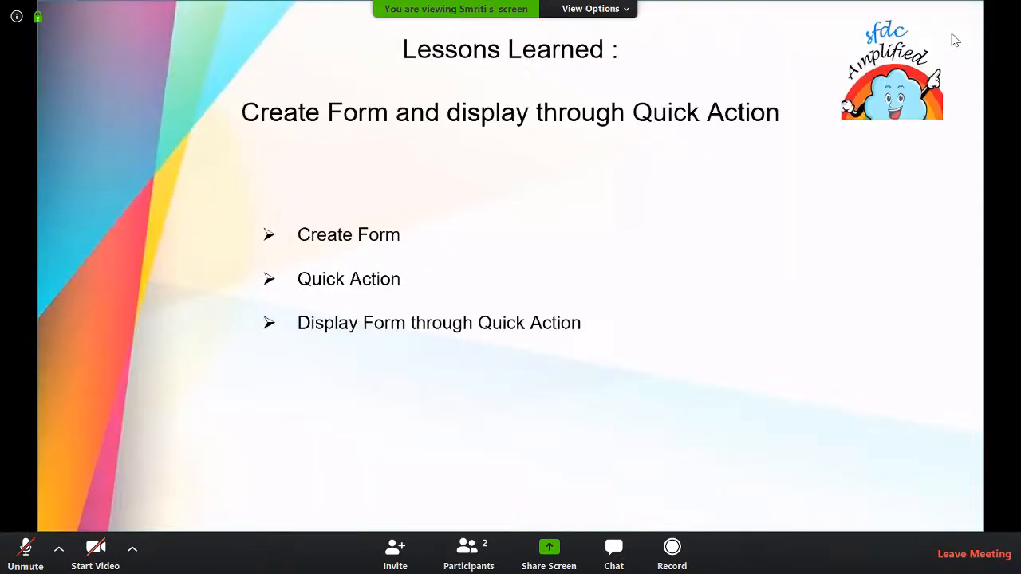
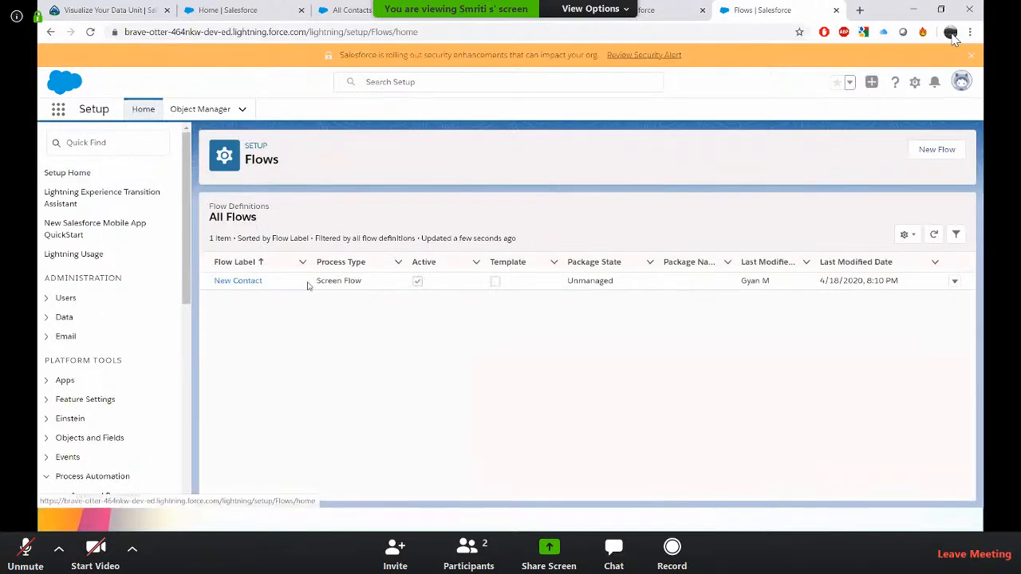
Open the New Contact flow in Flow Builder and deactivate it.
click(239, 284)
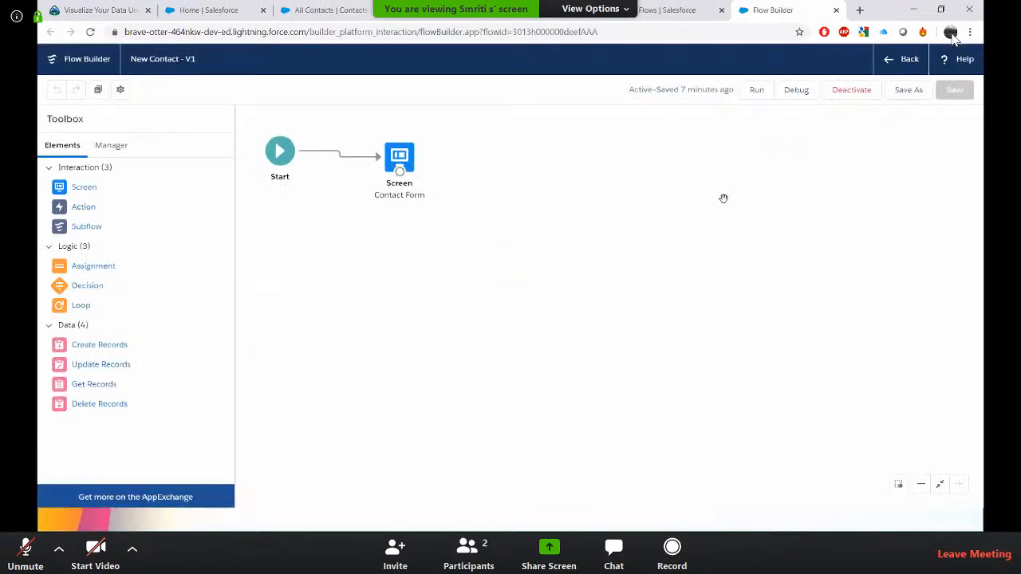
click(861, 98)
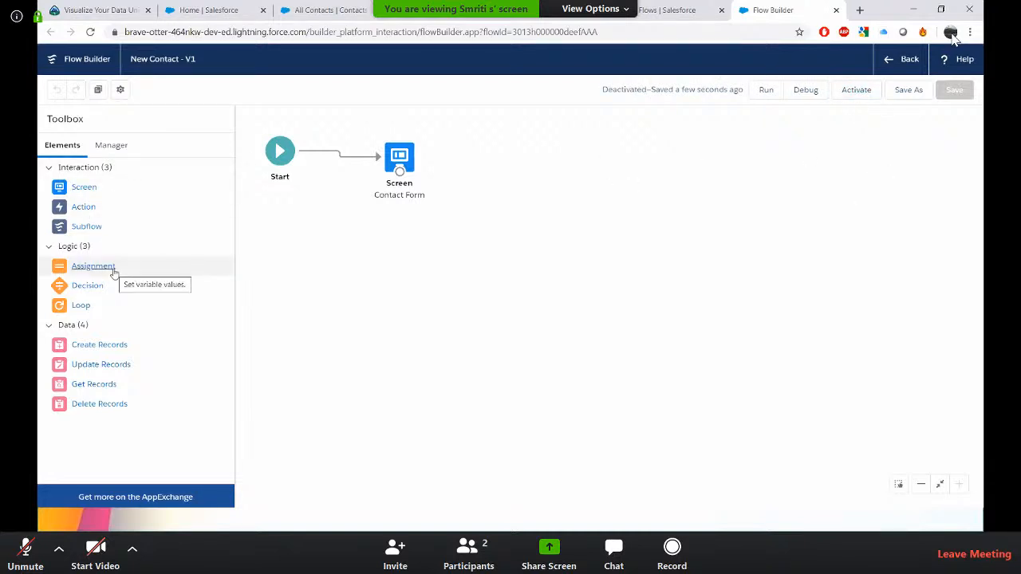
Add a Create Records element to the canvas and label it Save Contact Record.
drag(117, 347, 489, 153)
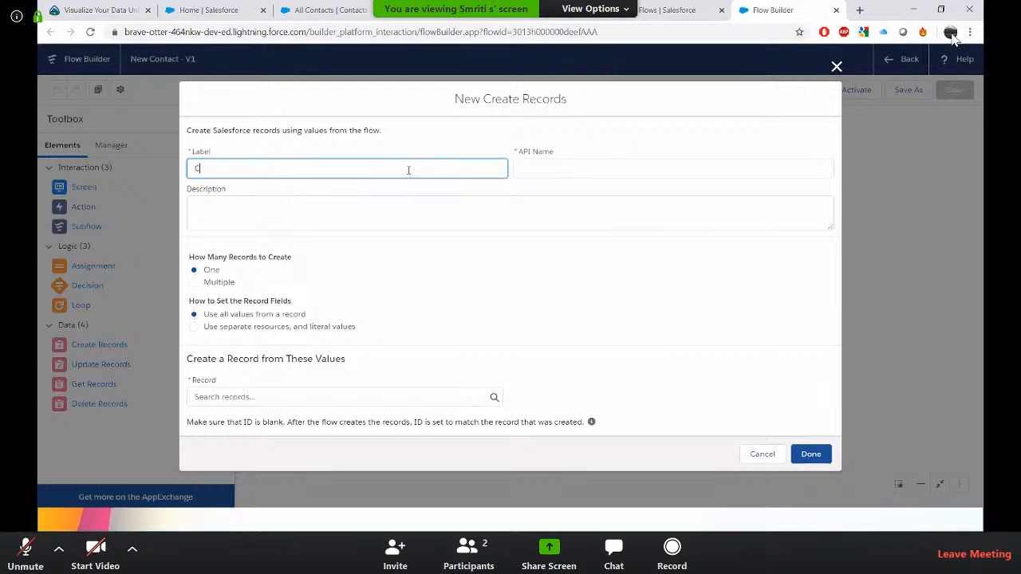
text(reat)
key(ctrl+a)
text(Save Contact Record)
key(Tab)
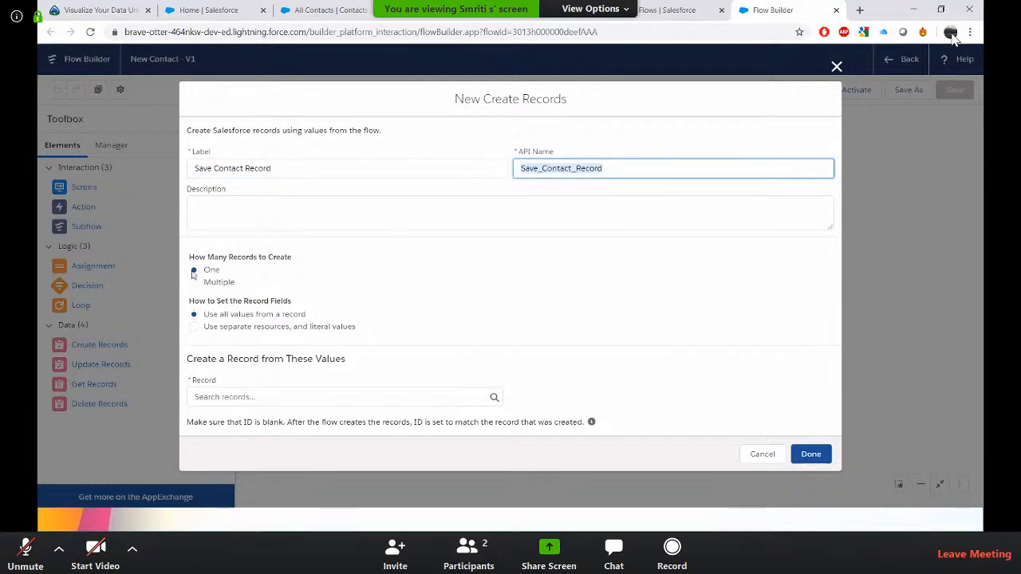
Set the record fields to use separate resources and literal values, and choose the Contact object.
click(196, 329)
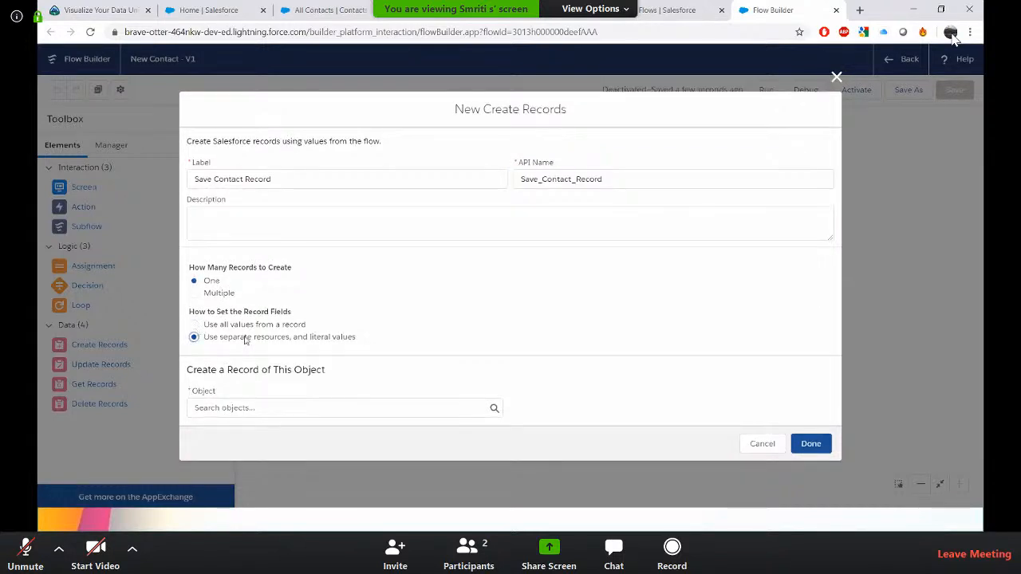
click(462, 408)
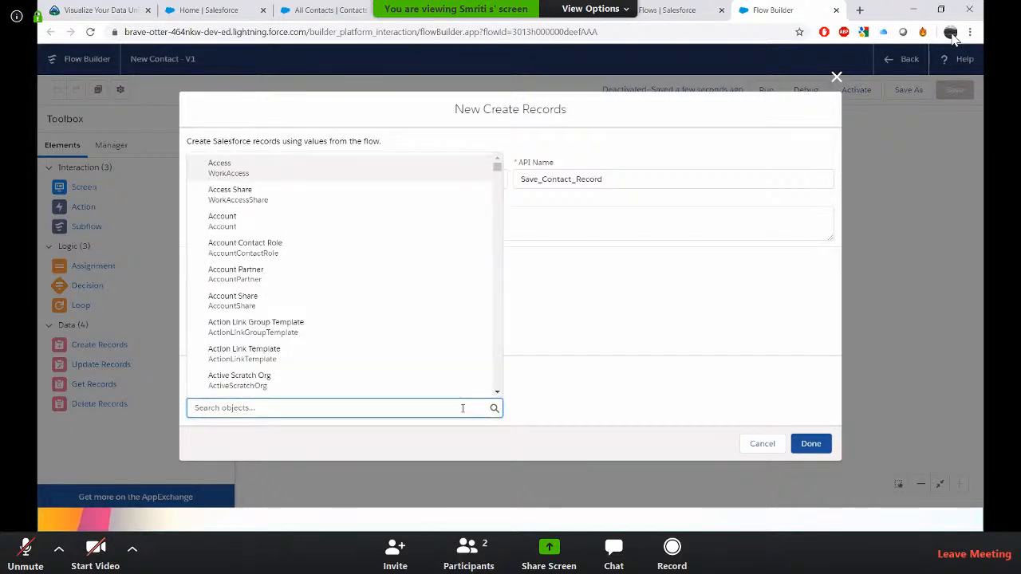
text(contact)
click(296, 219)
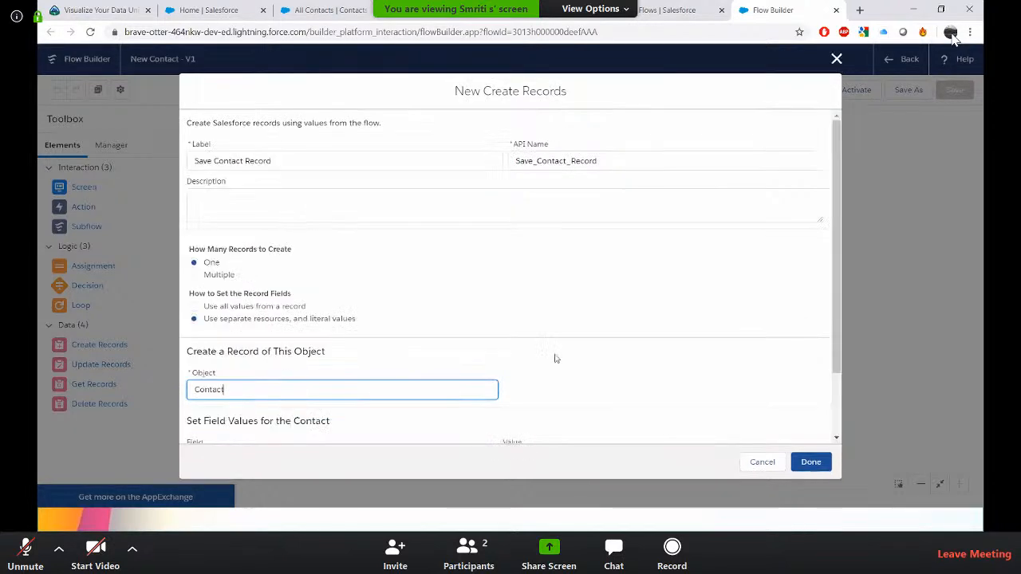
Map the contact's FirstName field to the First_Name screen component.
scroll(556, 358, down, 2)
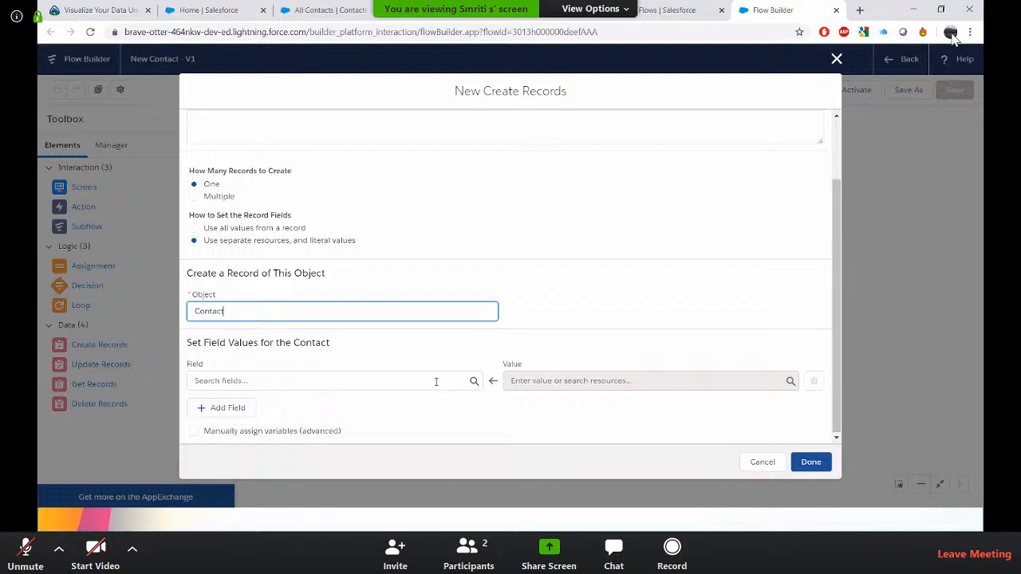
click(436, 382)
text(first)
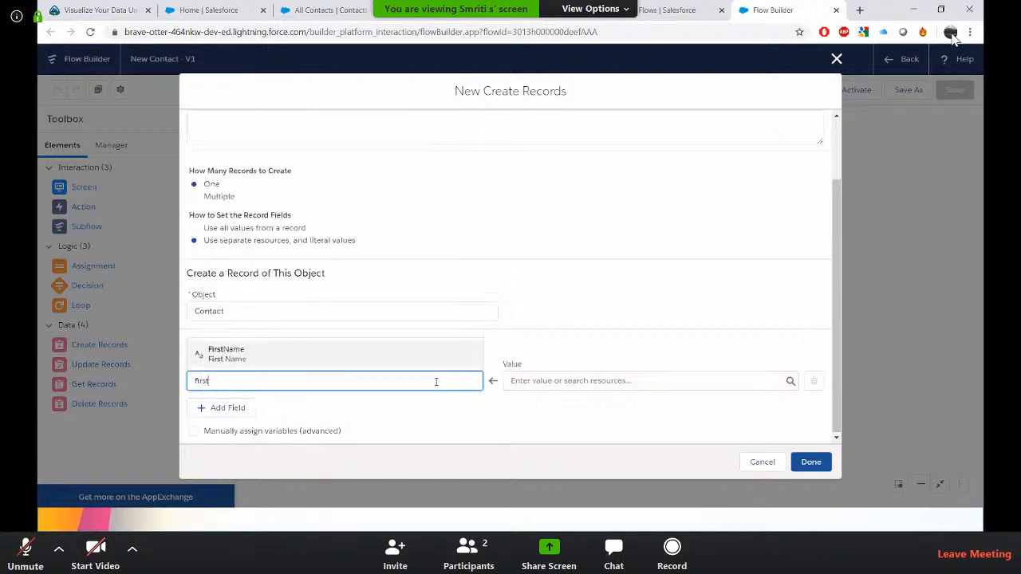
click(356, 359)
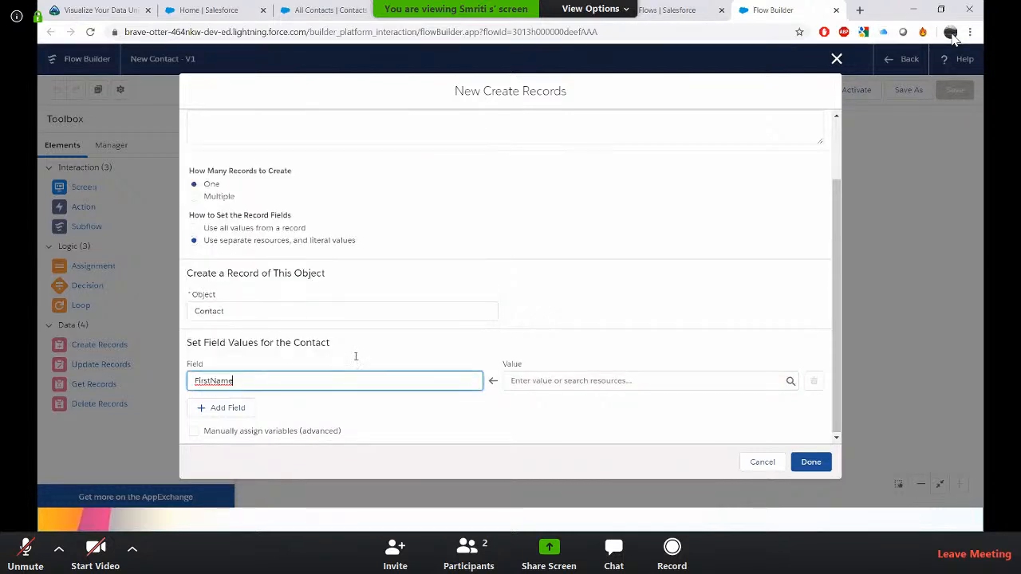
click(545, 383)
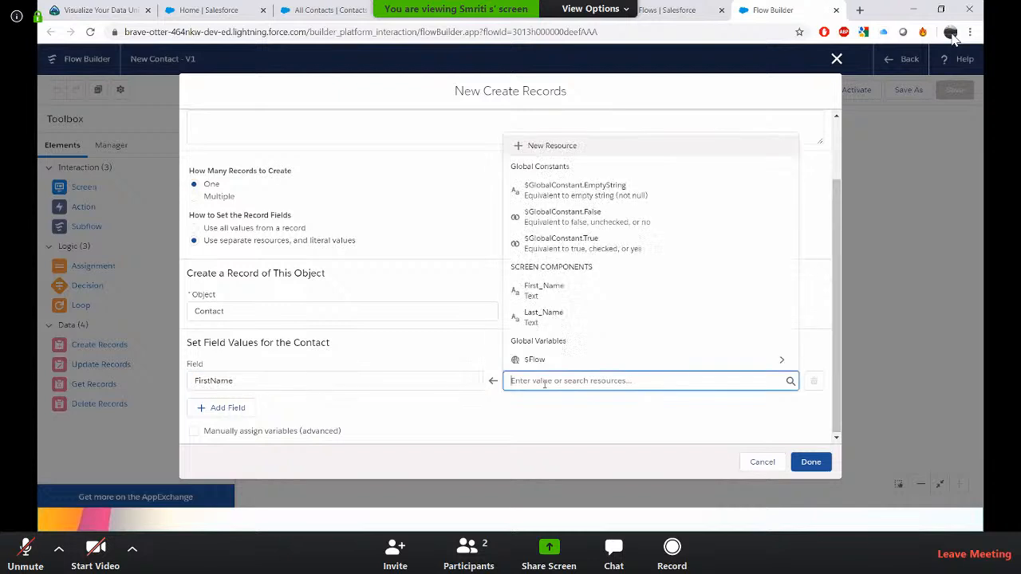
click(546, 290)
Add a LastName field mapped to the Last_Name screen component and finish the Create Records element.
click(227, 409)
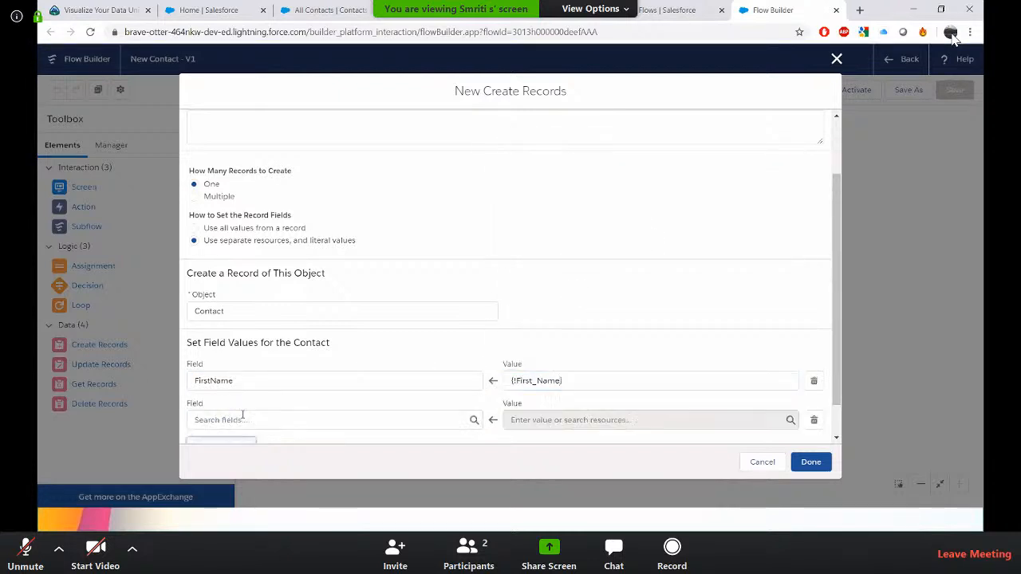
click(288, 424)
text(last)
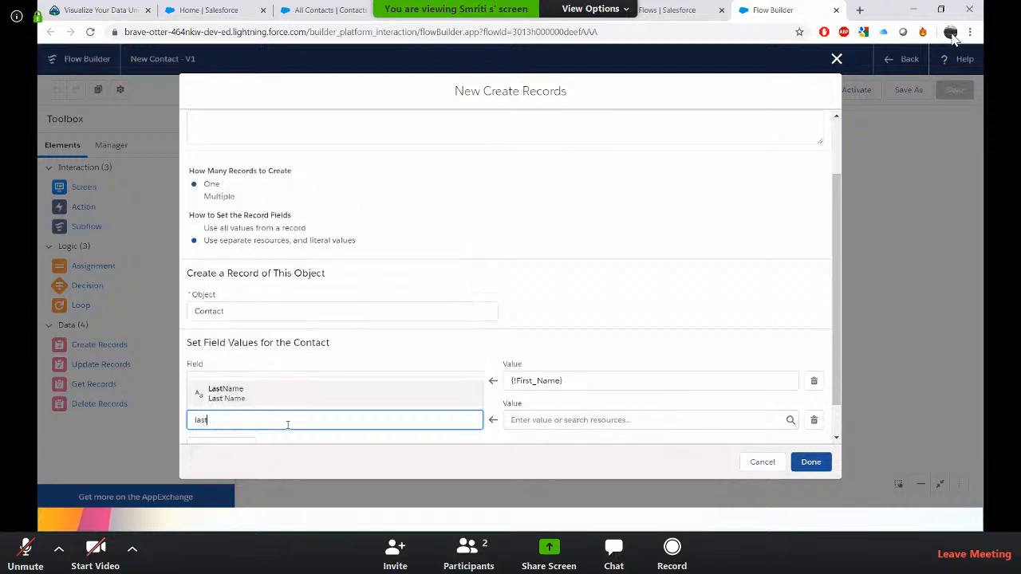
click(251, 391)
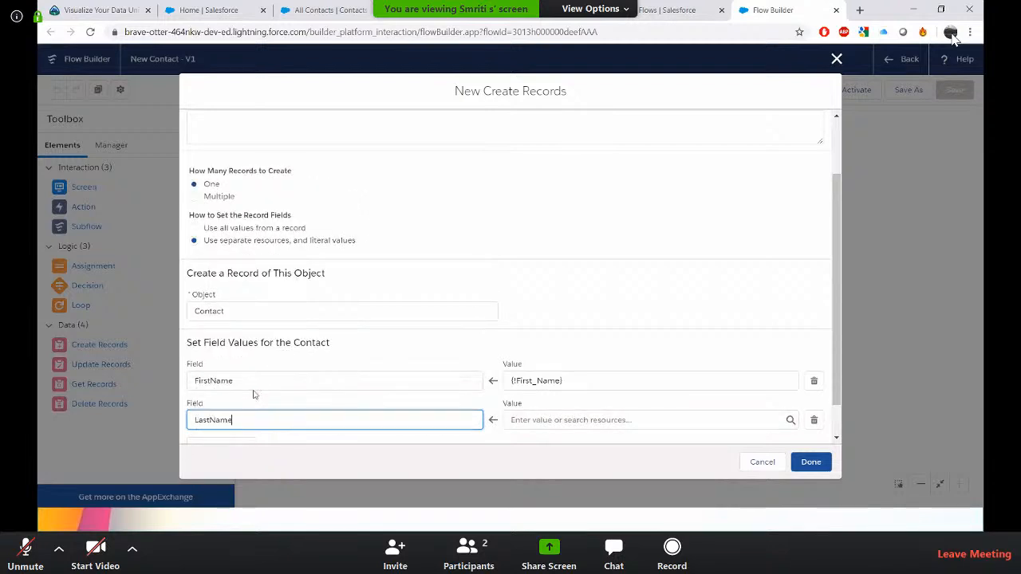
click(549, 420)
text(las)
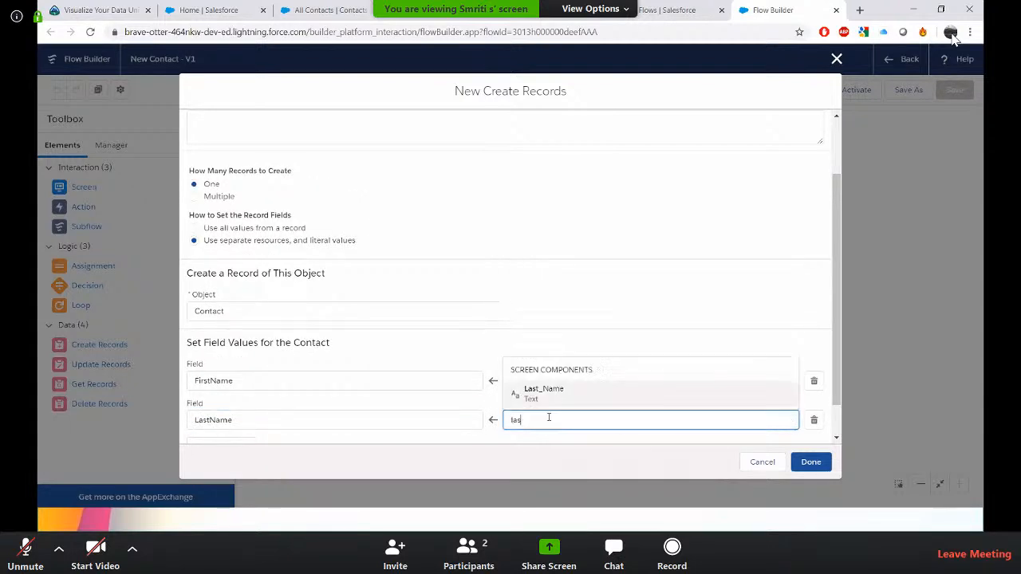
click(548, 392)
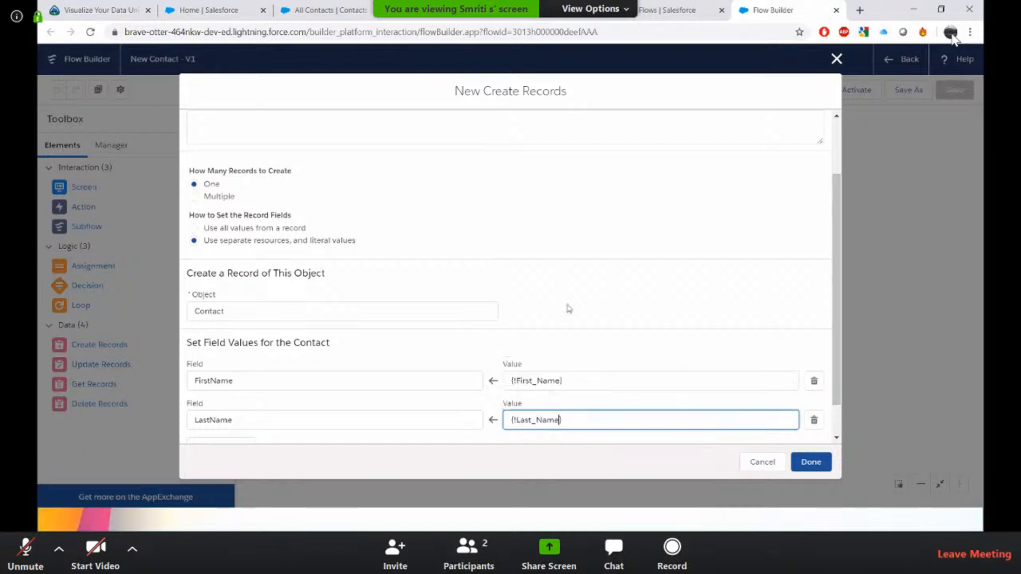
scroll(565, 281, down, 1)
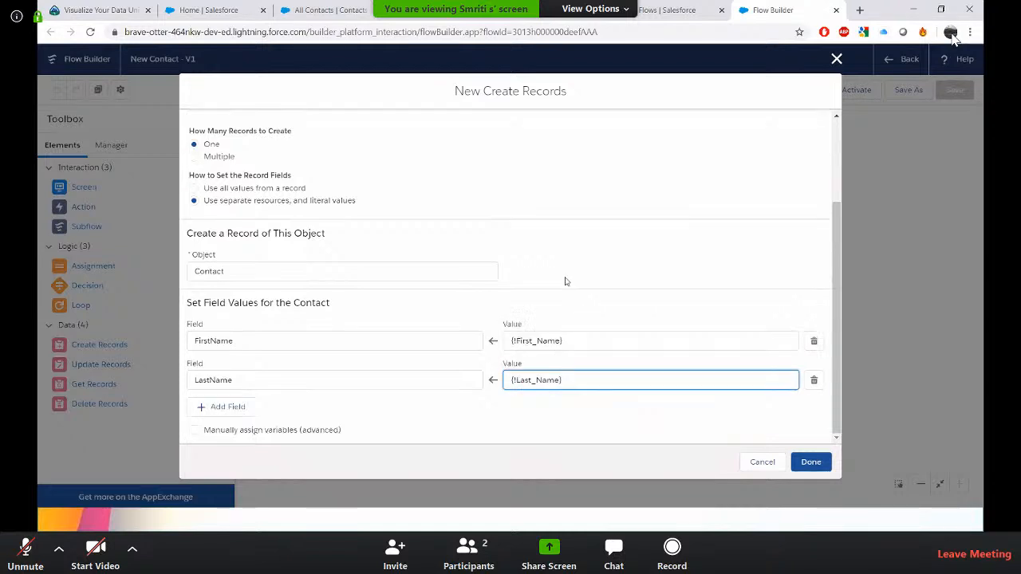
click(814, 465)
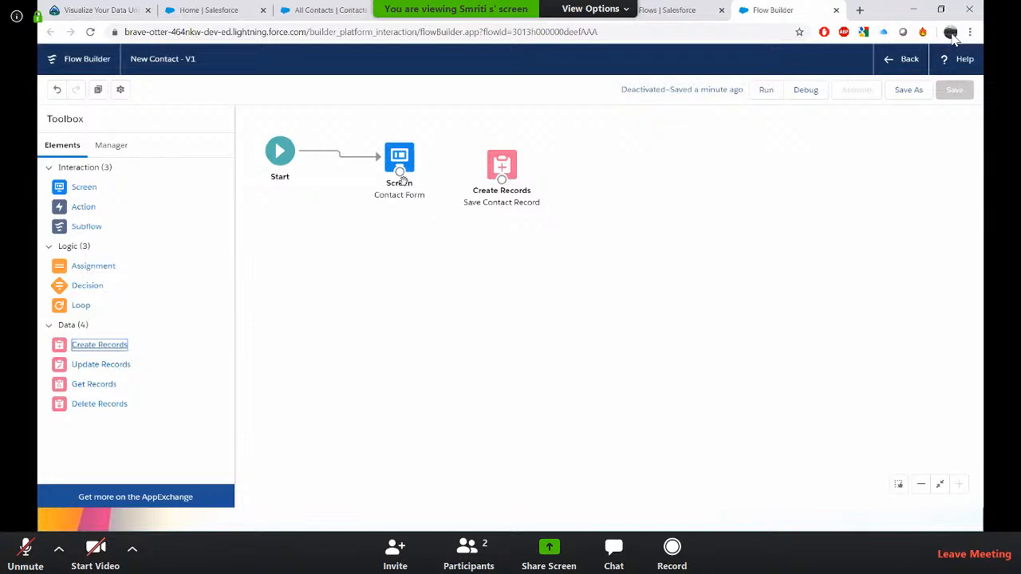
Connect the Contact Form screen to the Save Contact Record element.
drag(400, 177, 502, 181)
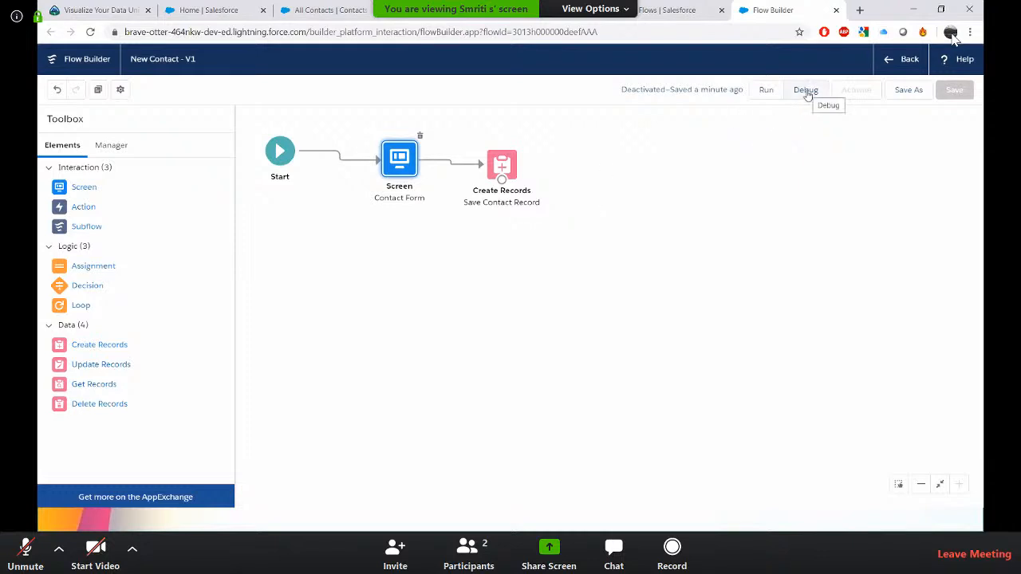
click(765, 90)
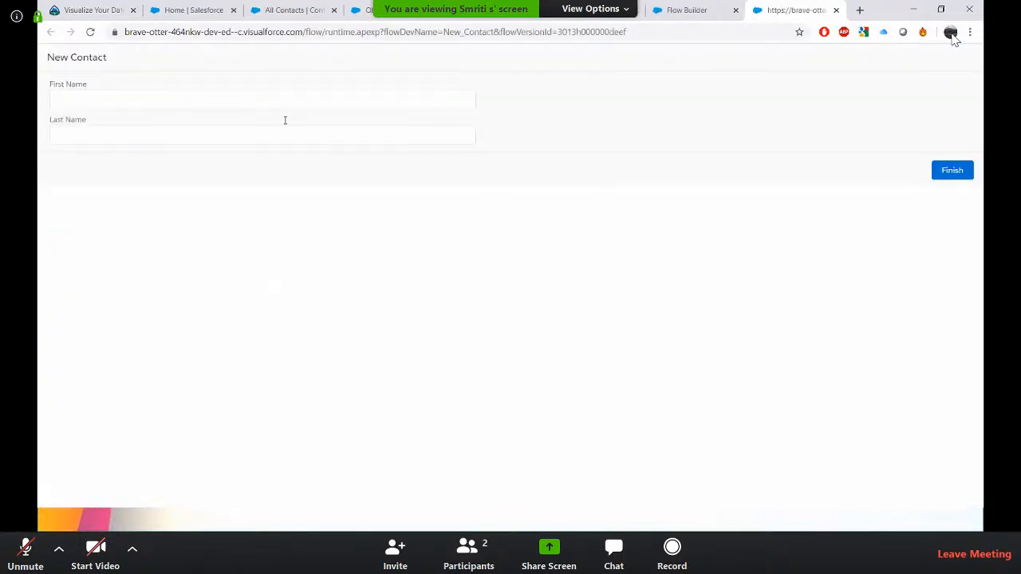
click(315, 102)
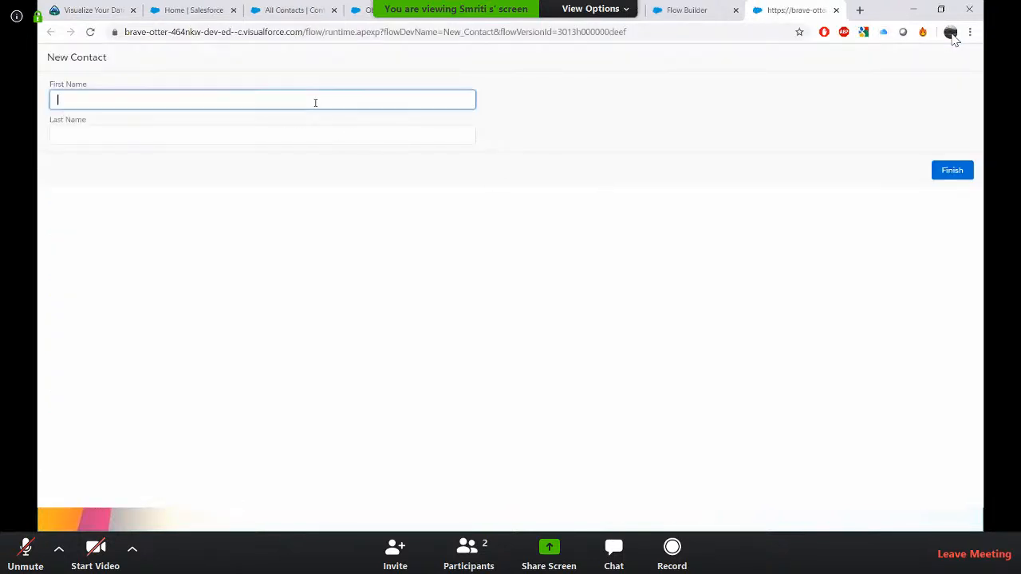
click(836, 9)
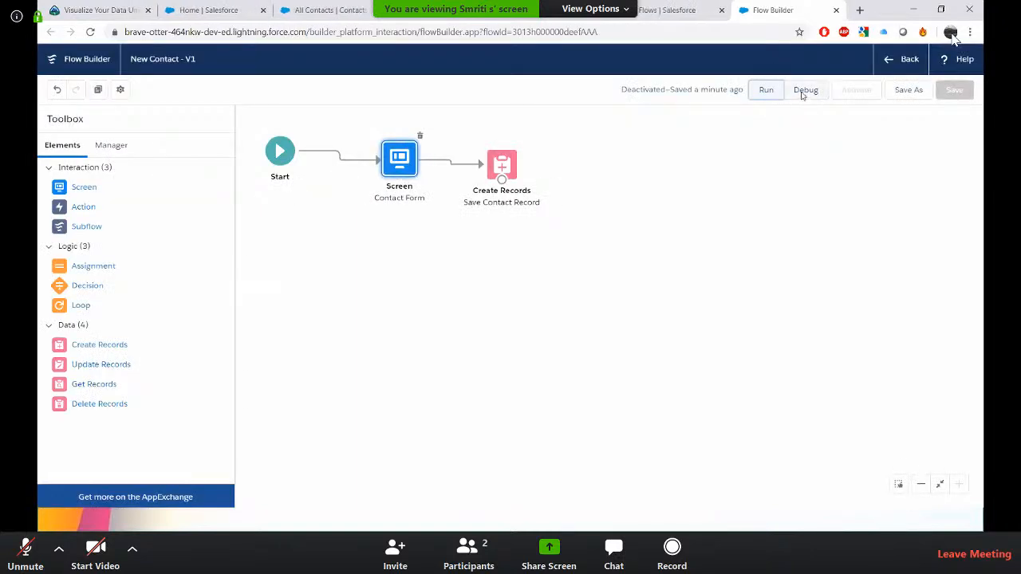
Debug the flow, entering first name Test and last name sfdcamplified2, and finish it.
click(805, 90)
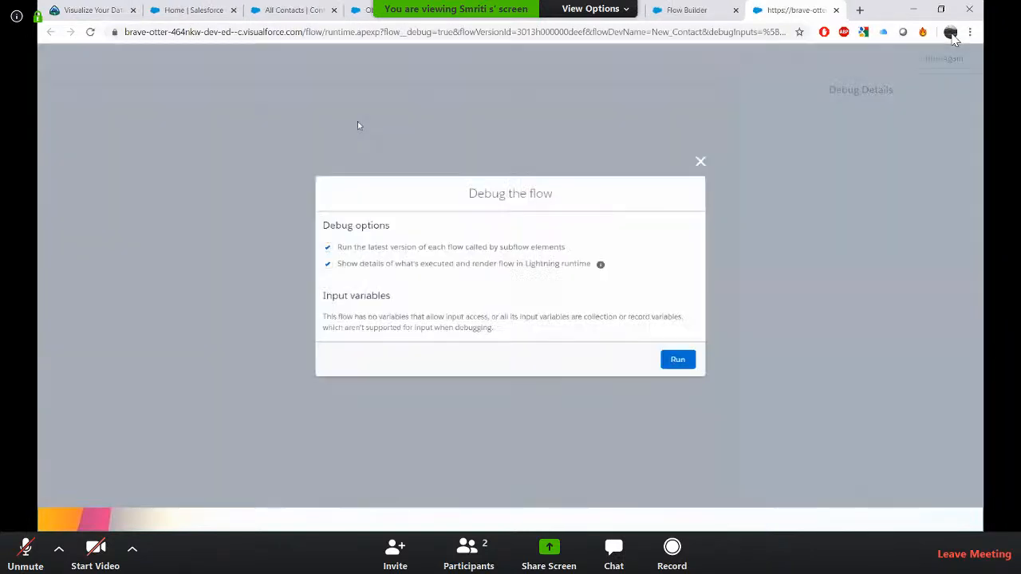
click(679, 360)
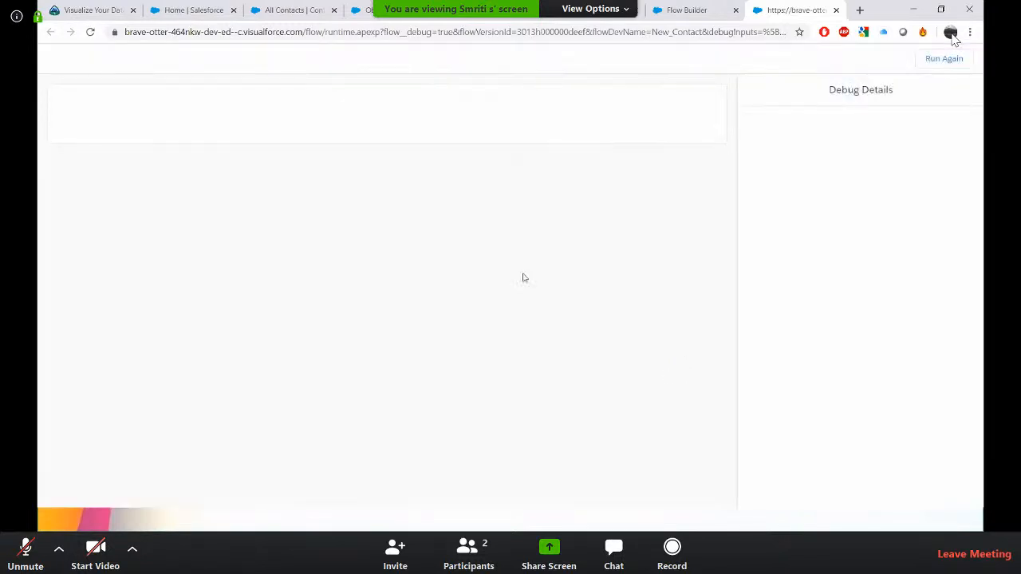
click(267, 141)
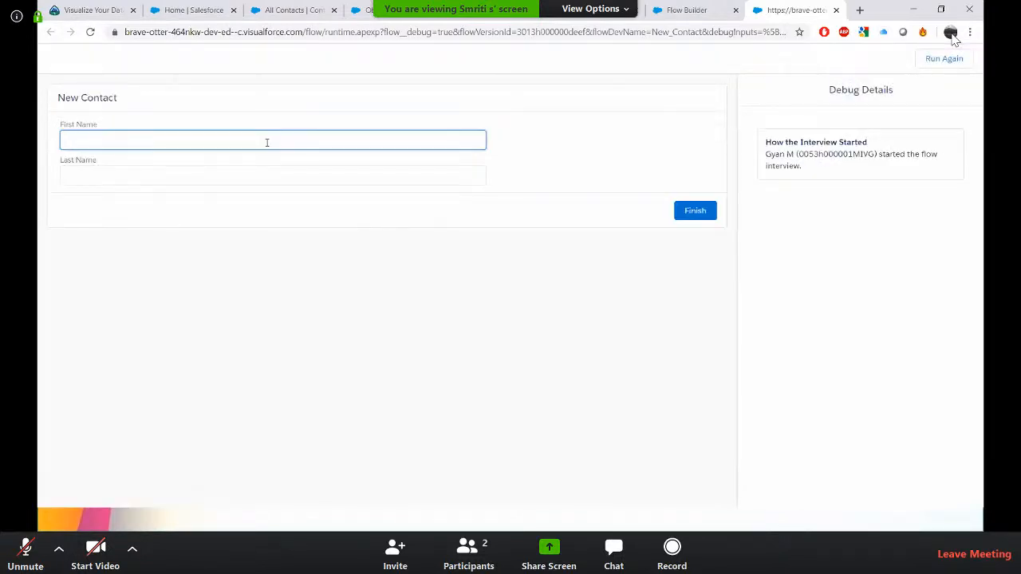
text(Test)
key(Tab)
text(sfdc)
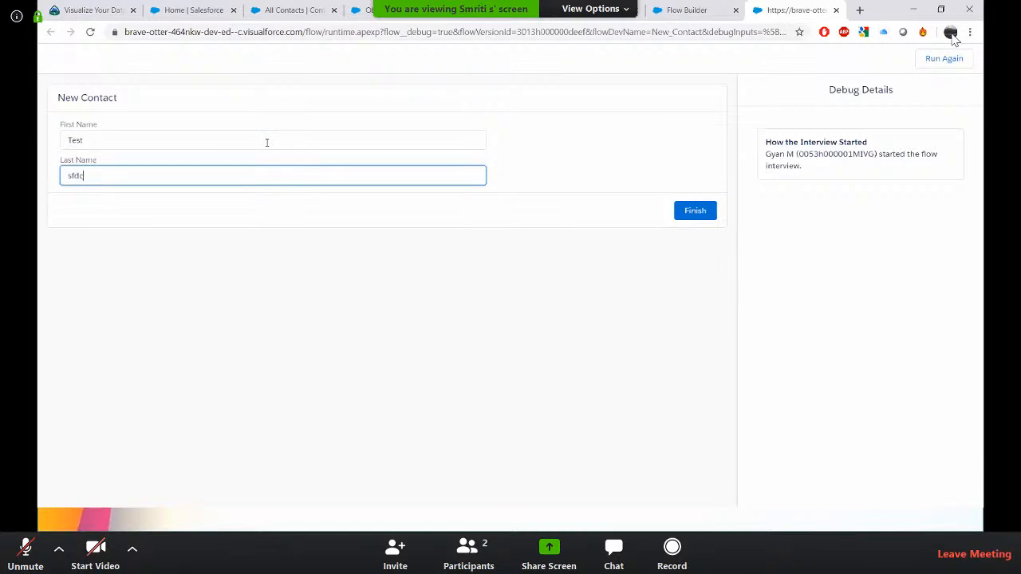
text(amplified2)
click(701, 217)
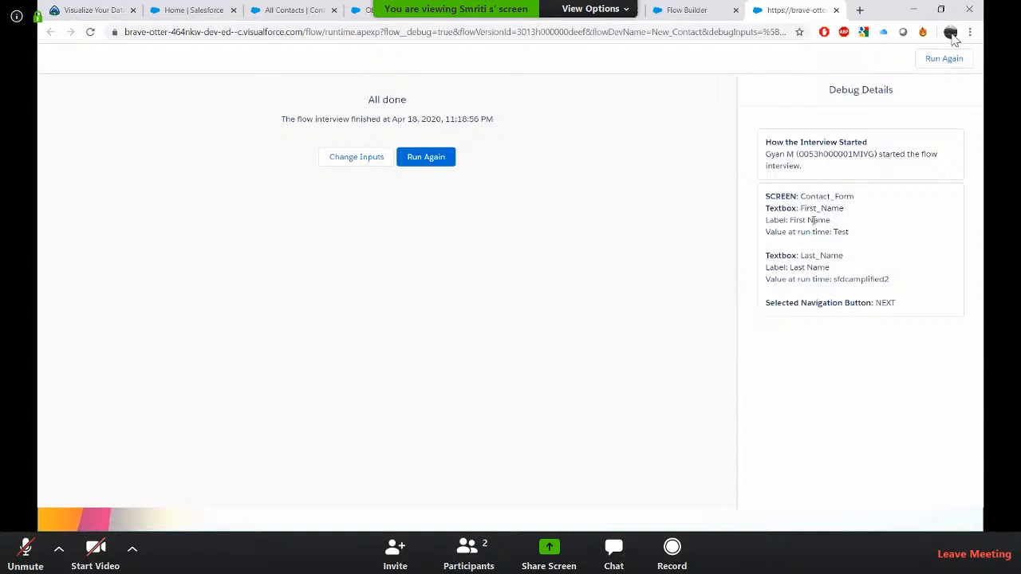
Examine the debug details of the flow run, then close the debug tab.
double_click(841, 232)
drag(835, 279, 885, 281)
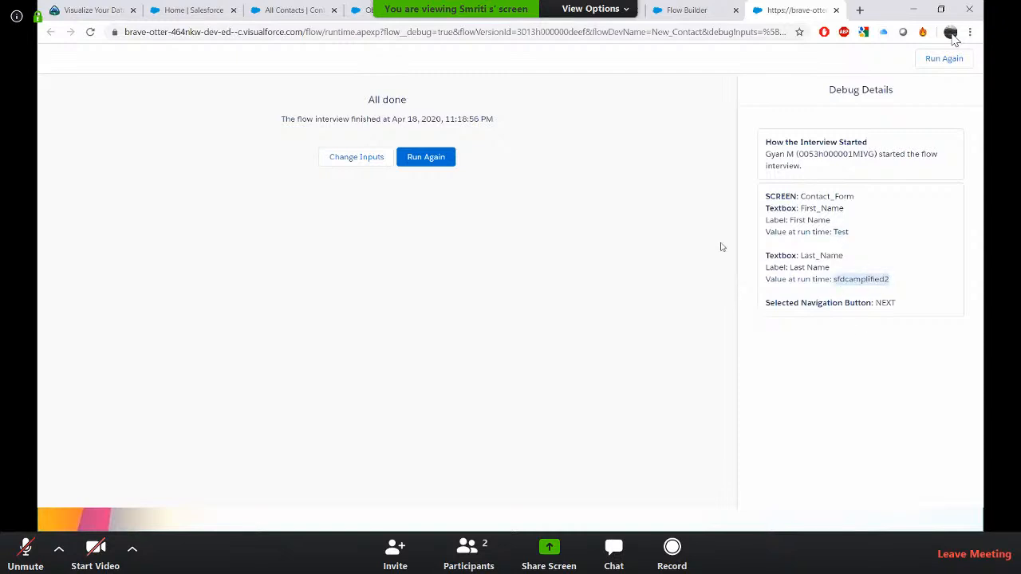
click(836, 10)
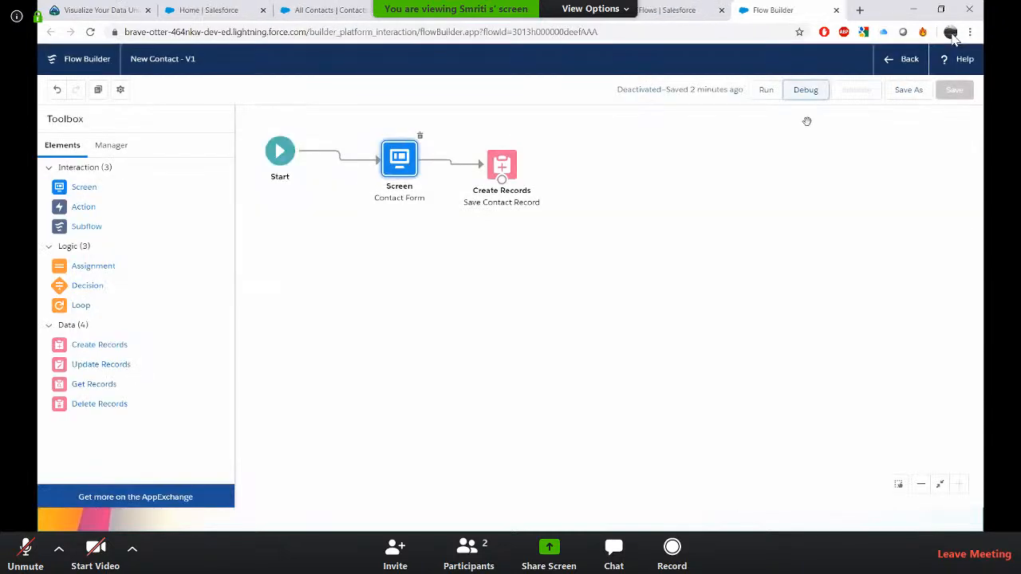
Save the flow as a new version and activate it.
click(917, 94)
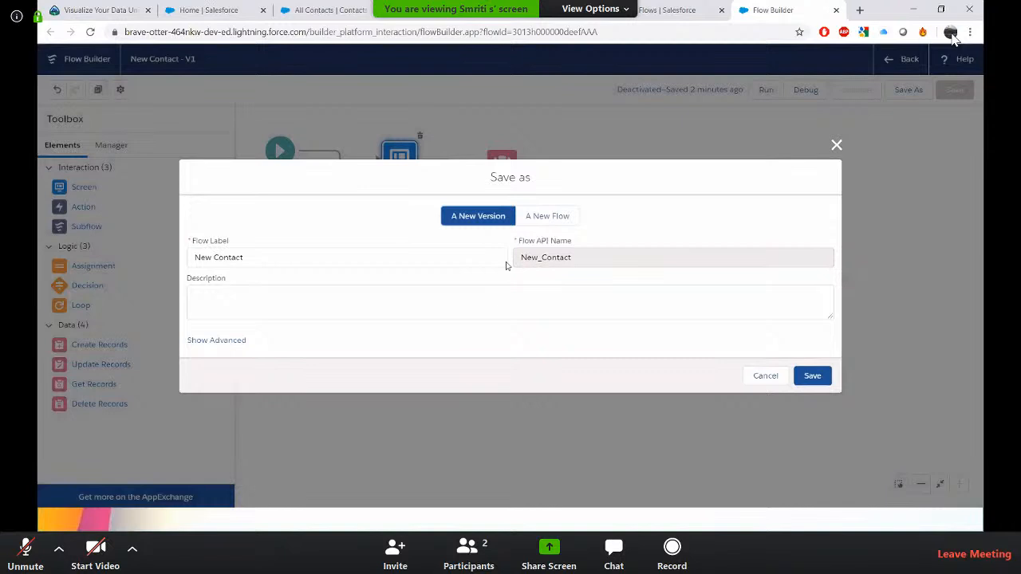
click(812, 378)
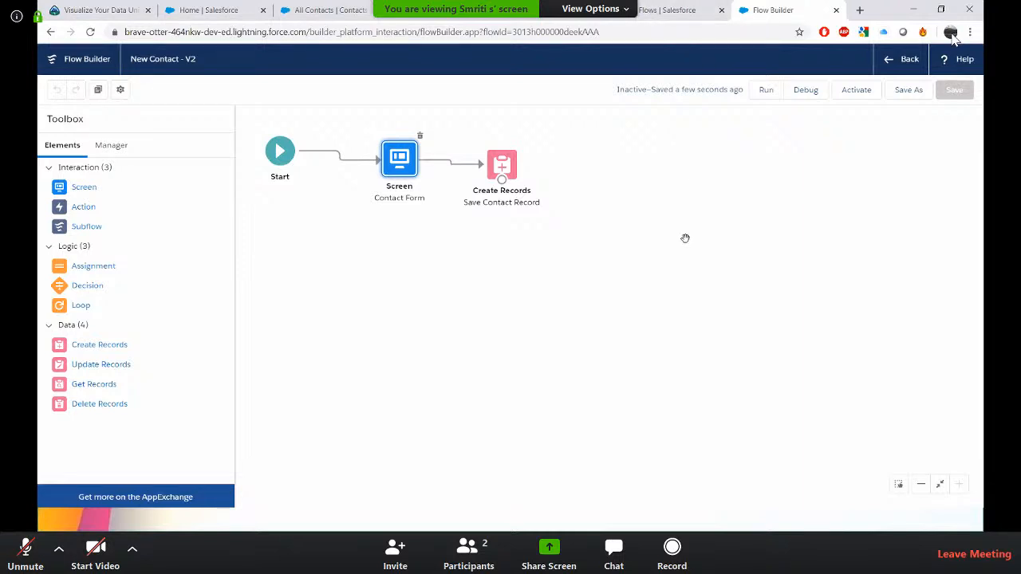
click(856, 92)
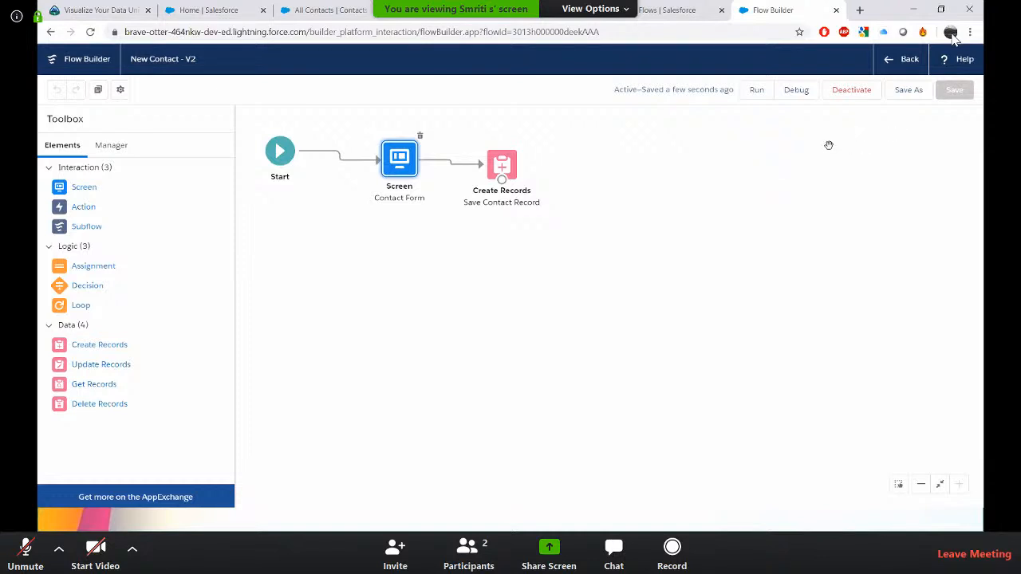
Open the case about electrical wiring installation for GC5060 from the Cases list.
click(666, 10)
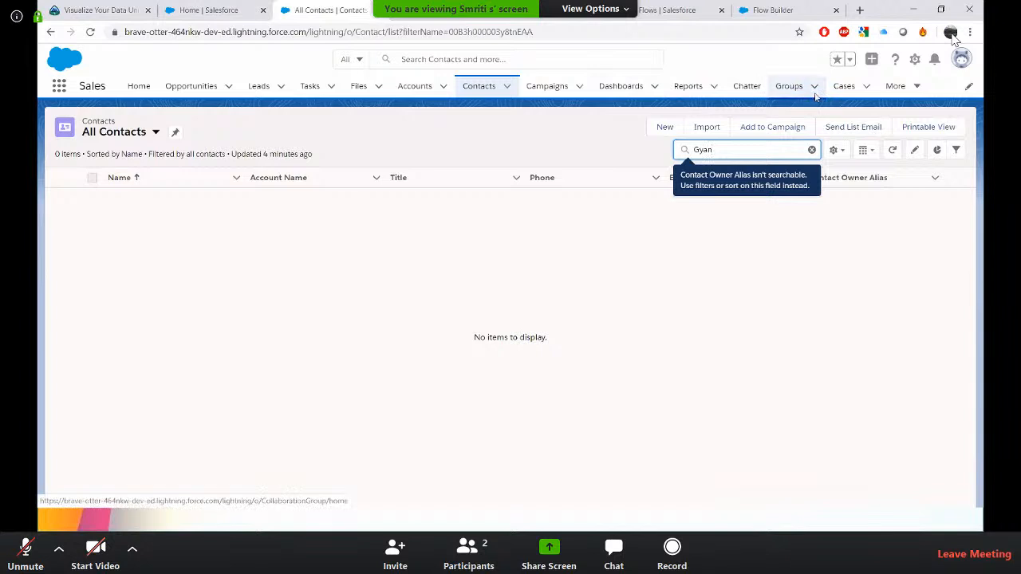
click(844, 86)
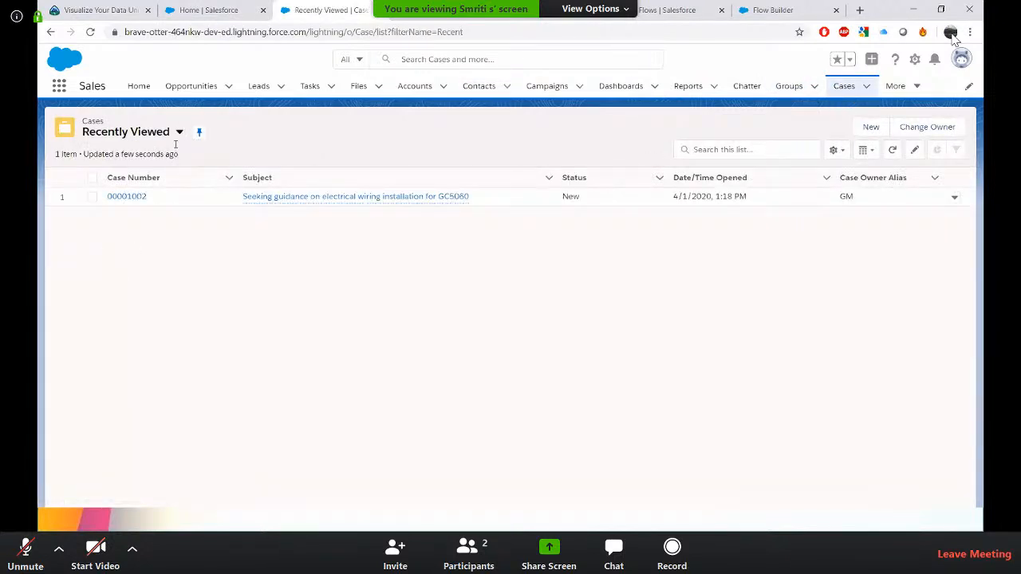
click(142, 197)
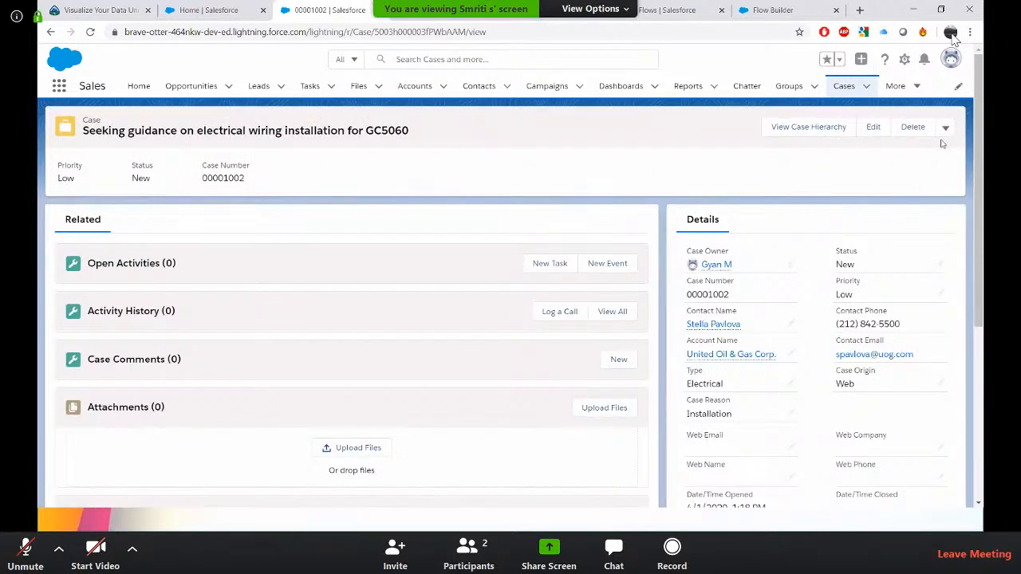
Run the New Contacts quick action on the case, creating a contact with first name Demo and last name mylastname.
click(945, 127)
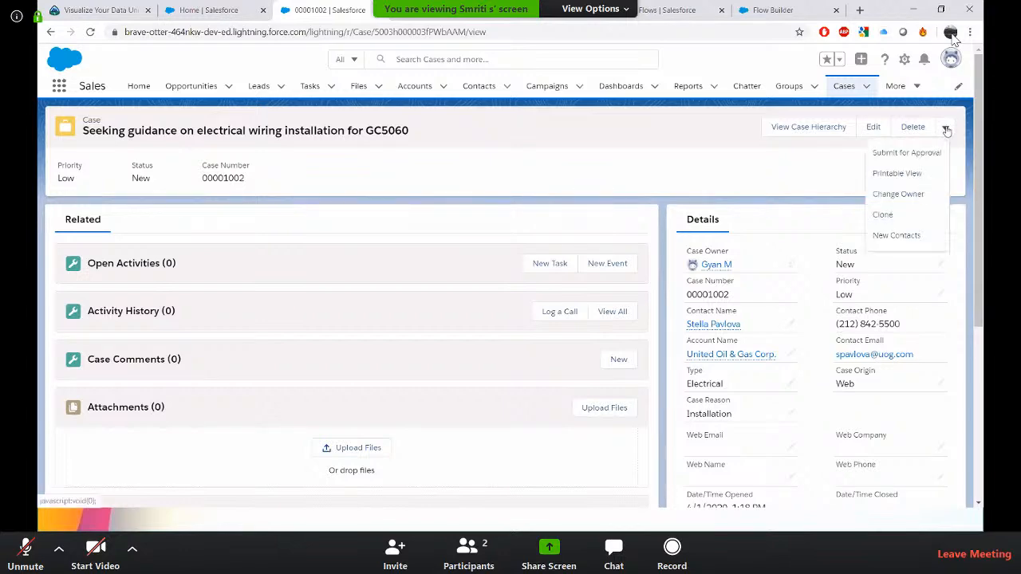
click(904, 235)
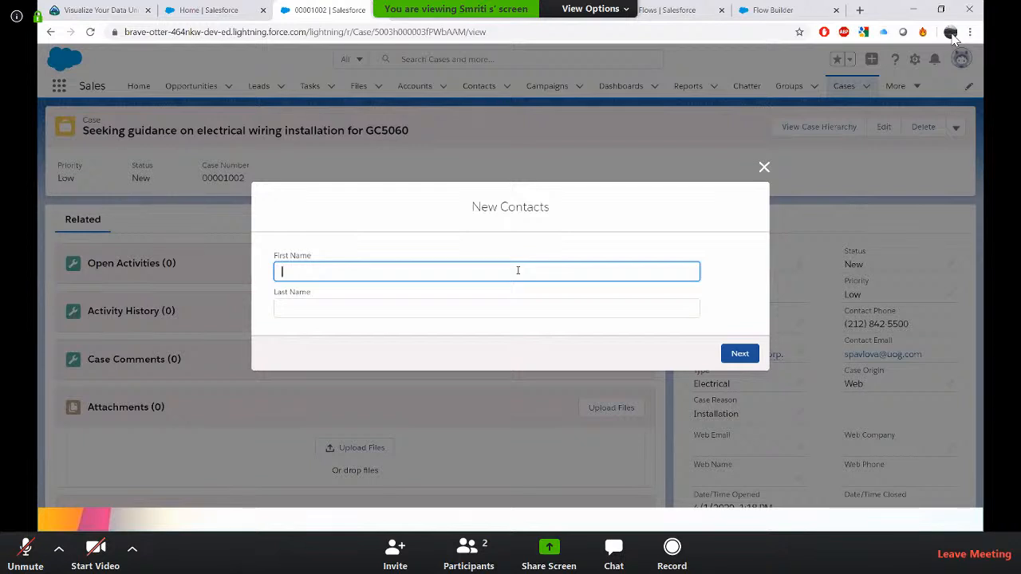
text(test)
key(Tab)
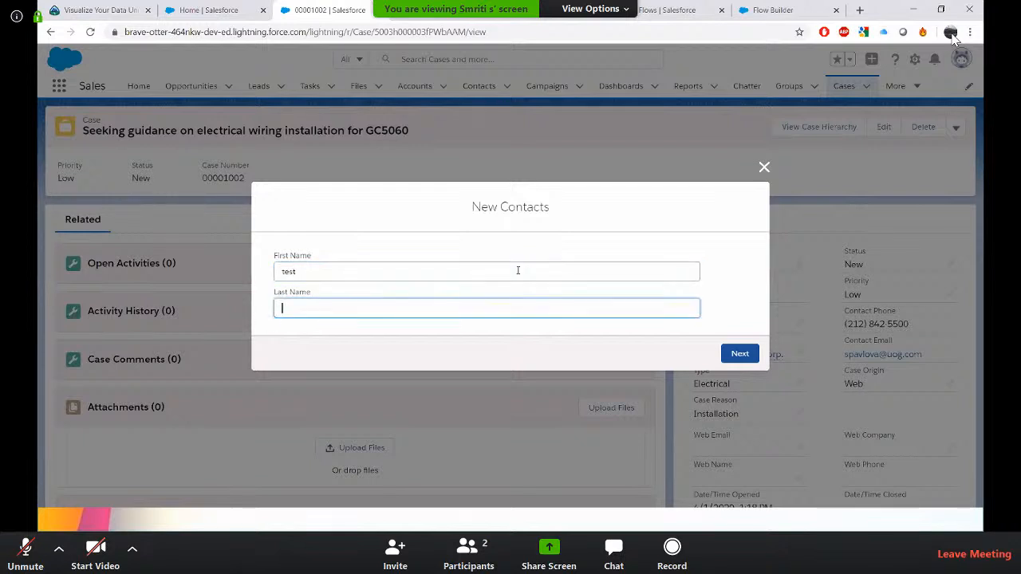
click(454, 267)
key(ctrl+a)
text(Demo)
key(Tab)
text(mylastname)
click(740, 355)
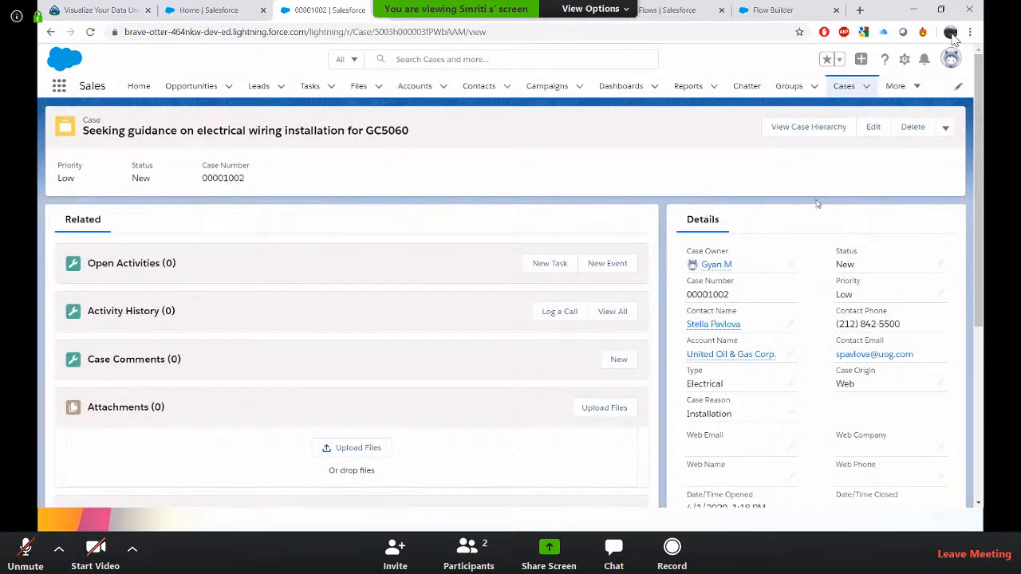
Open the Demo mylastname contact from the Contacts list and examine its details, including the Account Name field.
click(476, 90)
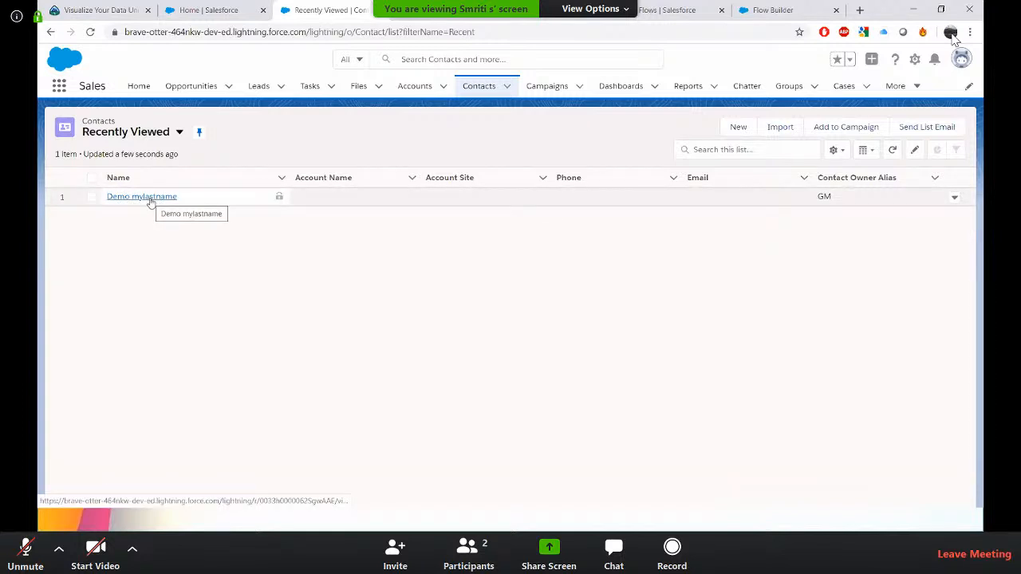
click(150, 198)
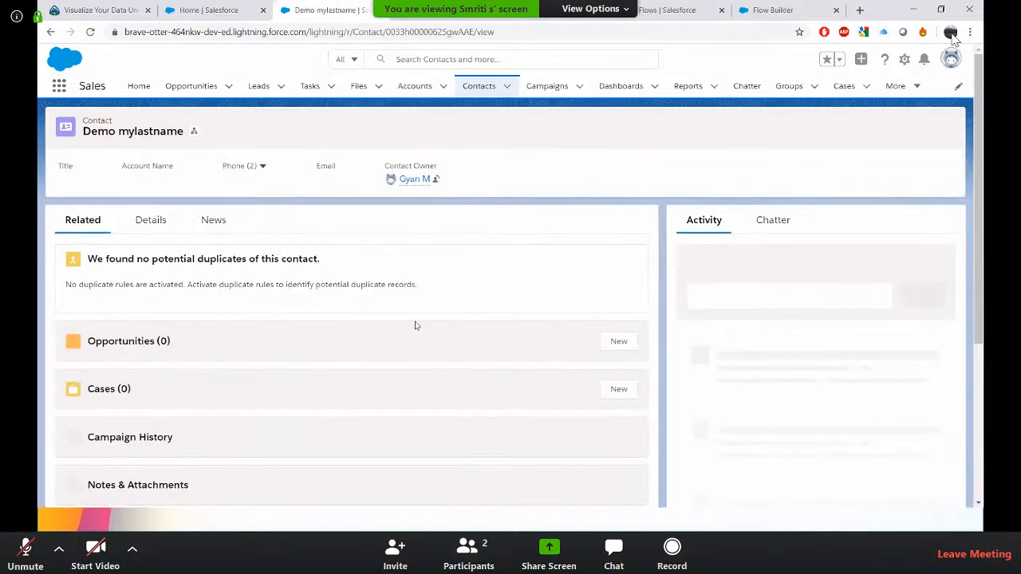
click(154, 226)
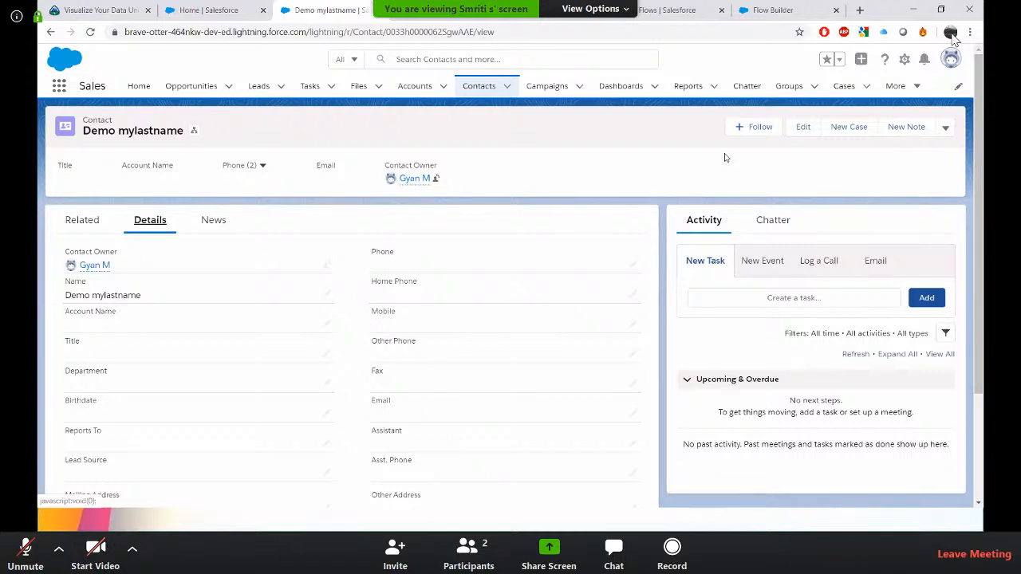
click(947, 127)
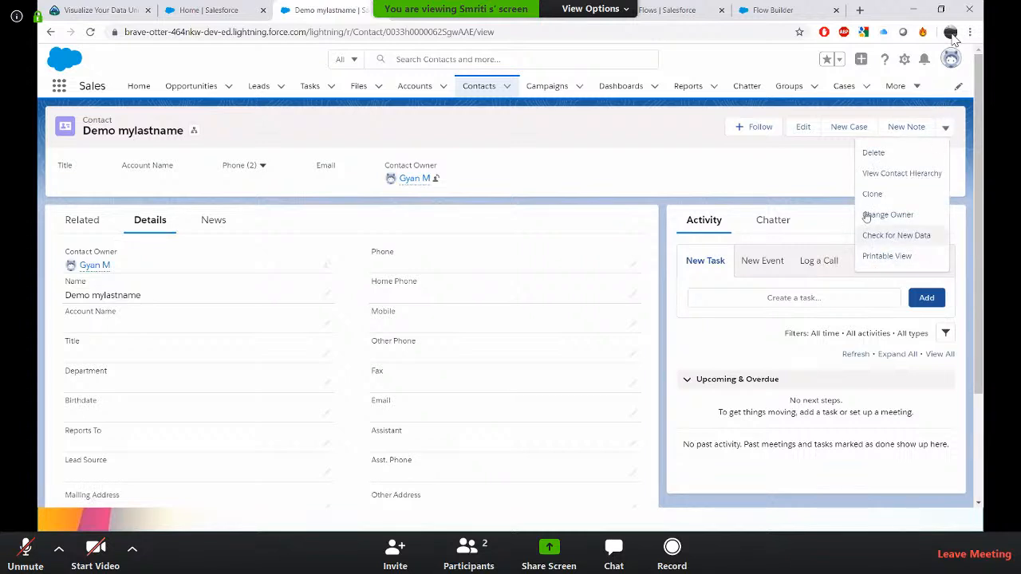
click(655, 141)
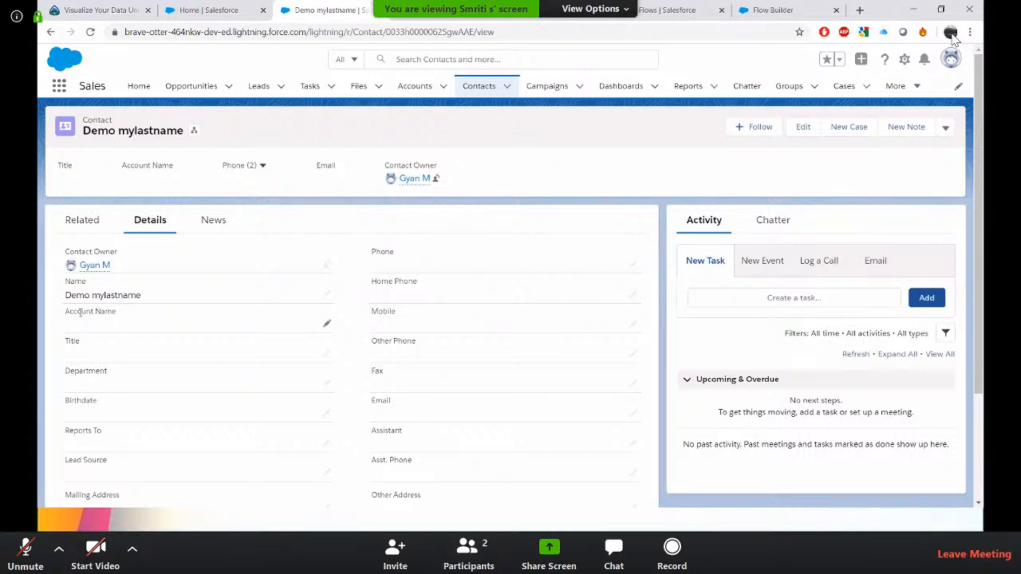
drag(68, 312, 144, 320)
click(145, 321)
Switch to the presentation slide showing the relation between Account, RecordId and Contact.
key(alt+Tab)
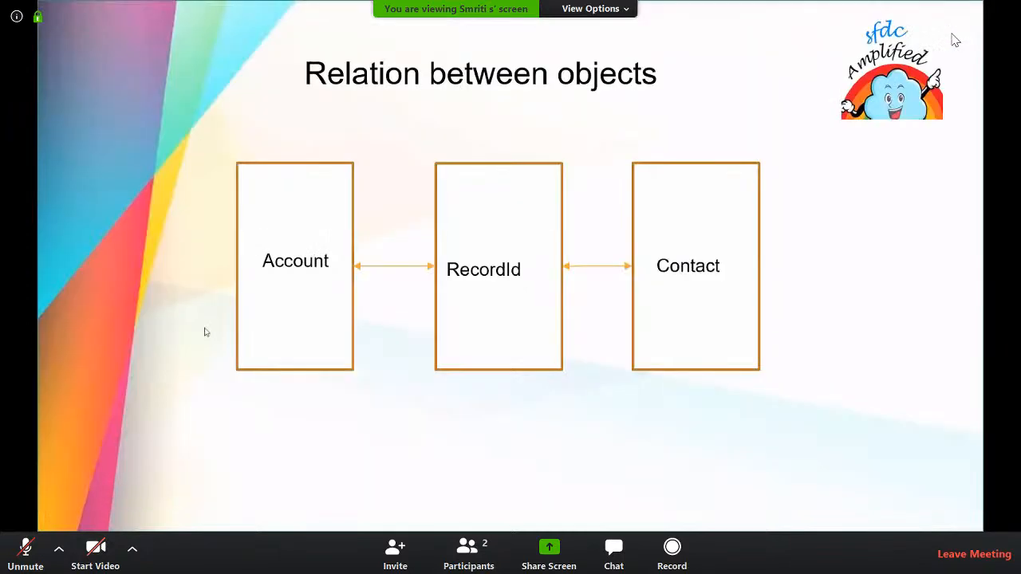
key(alt+Tab)
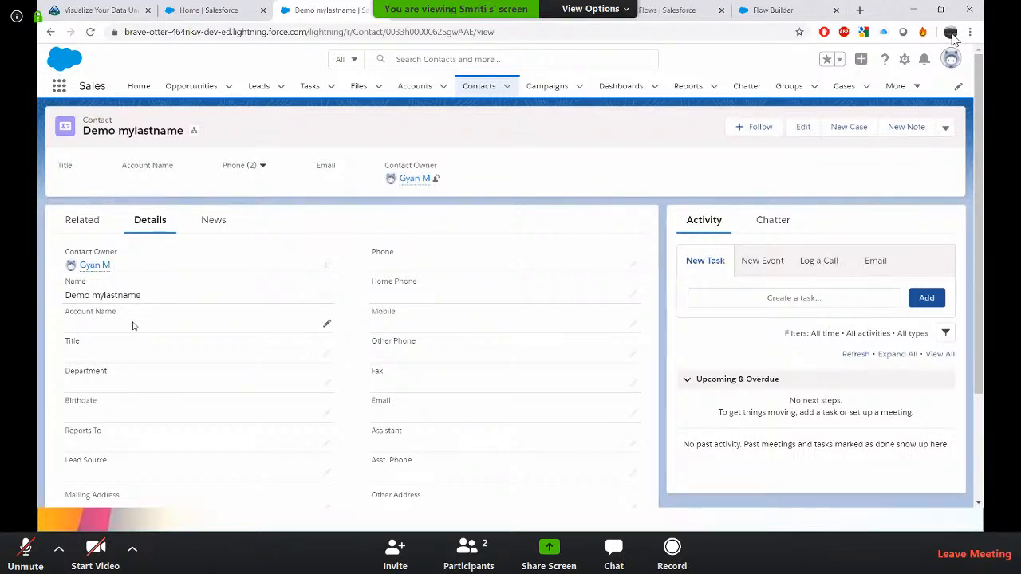
key(alt+Tab)
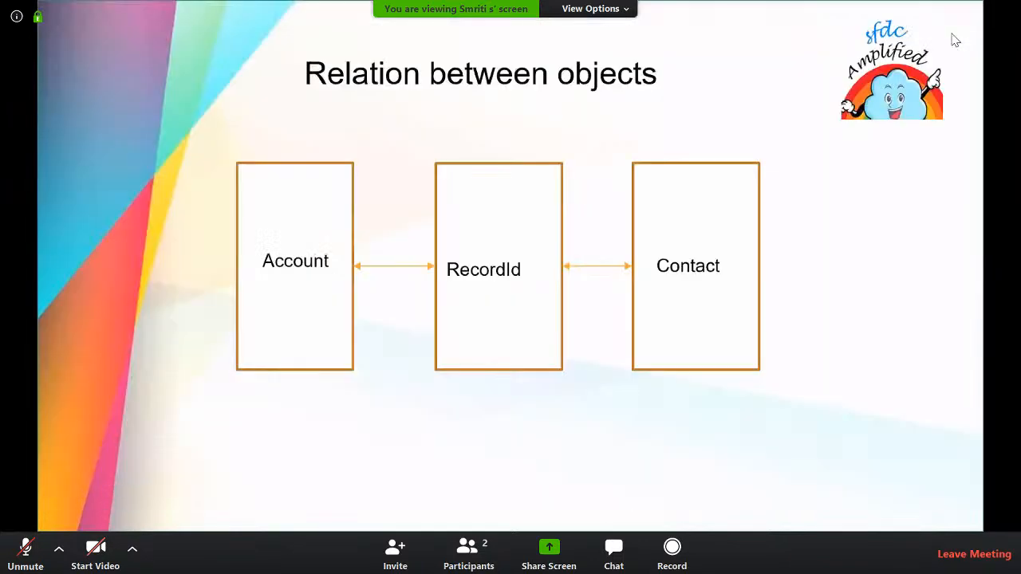
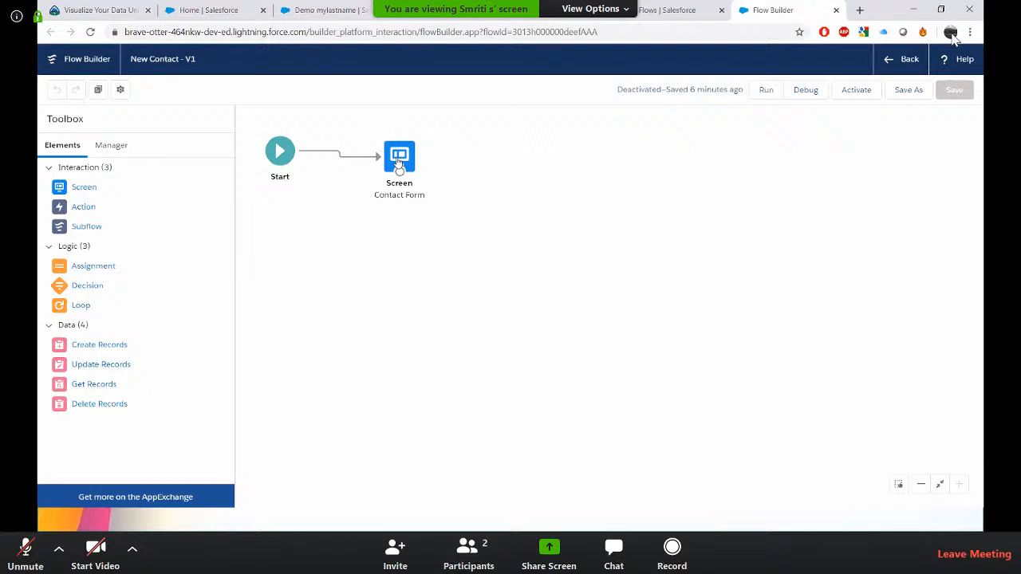
click(399, 163)
double_click(399, 163)
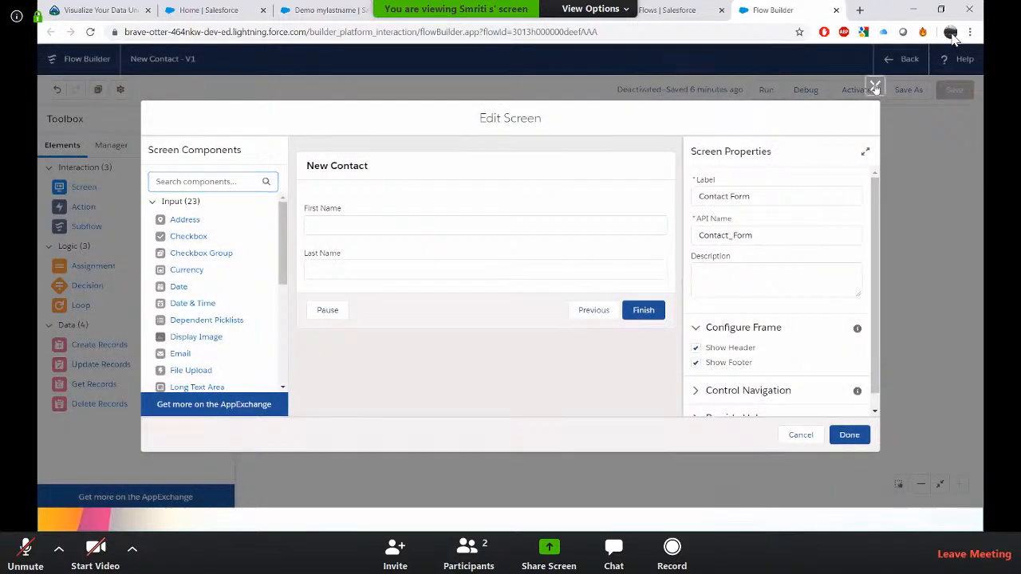
click(875, 86)
Open the active version 2 of the New Contact flow in Flow Builder from its flow detail page.
click(666, 10)
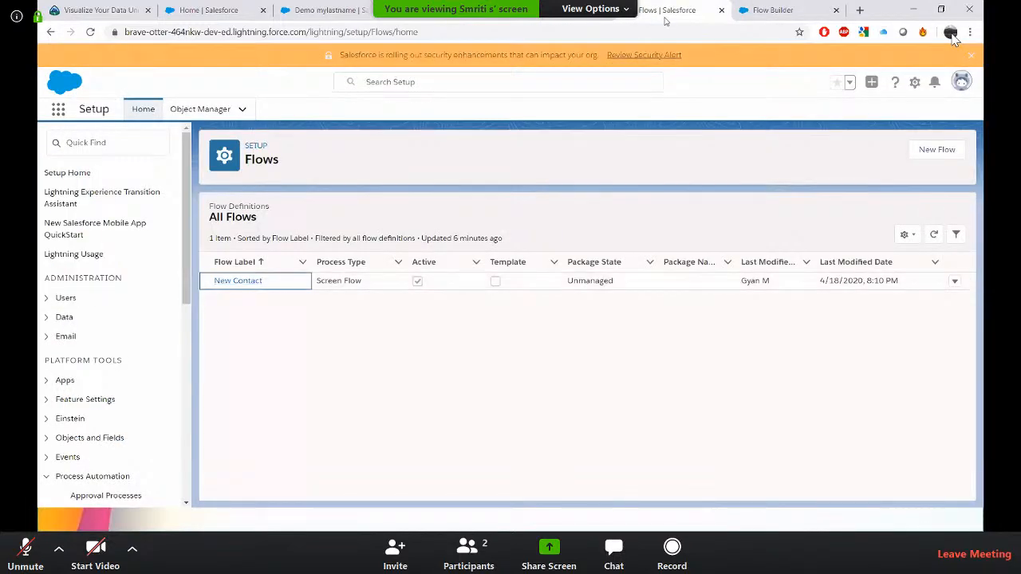
click(956, 282)
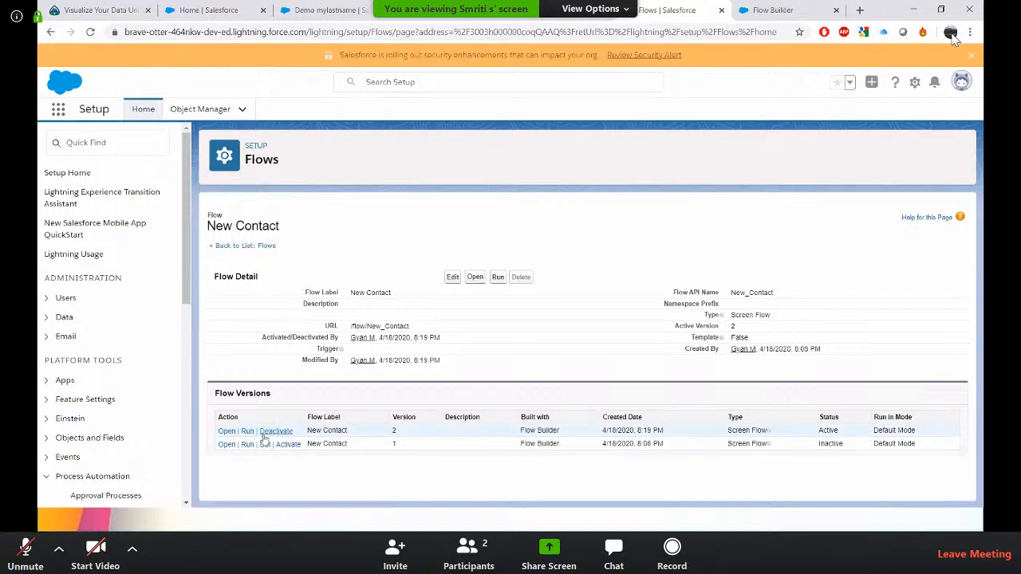
click(227, 430)
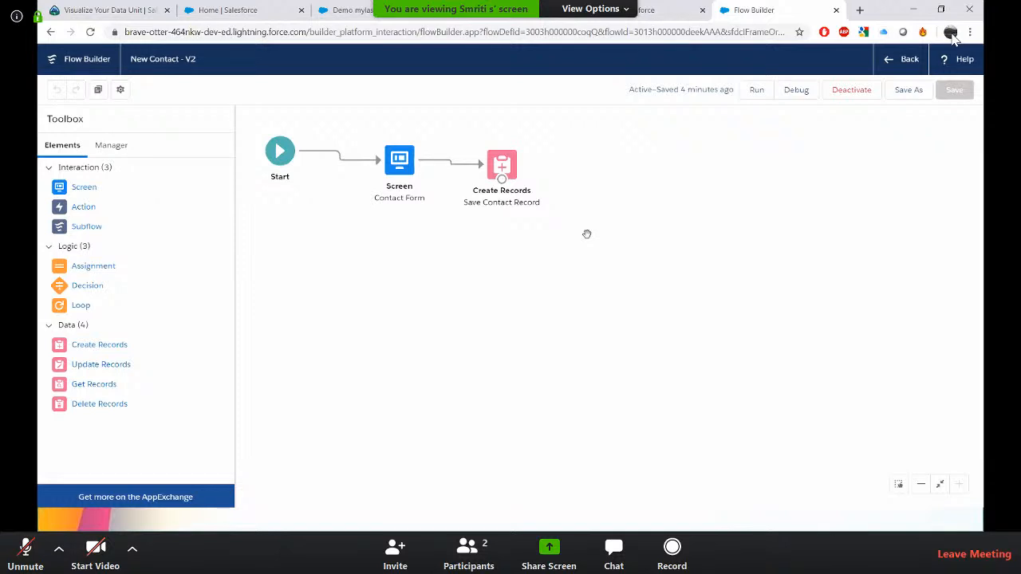
Open the Contact Form screen and add a Lookup component below the Last Name field.
click(400, 163)
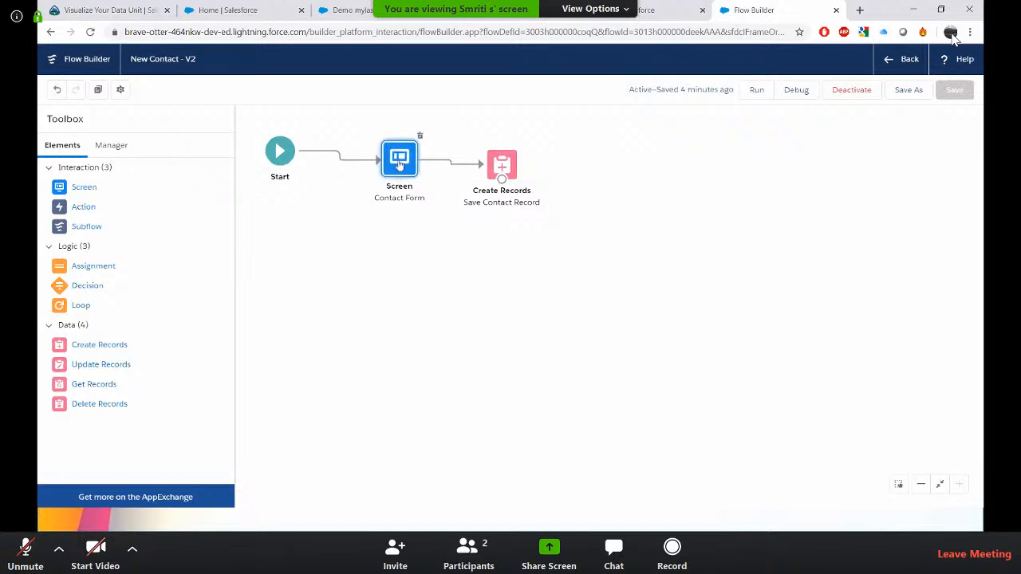
double_click(400, 164)
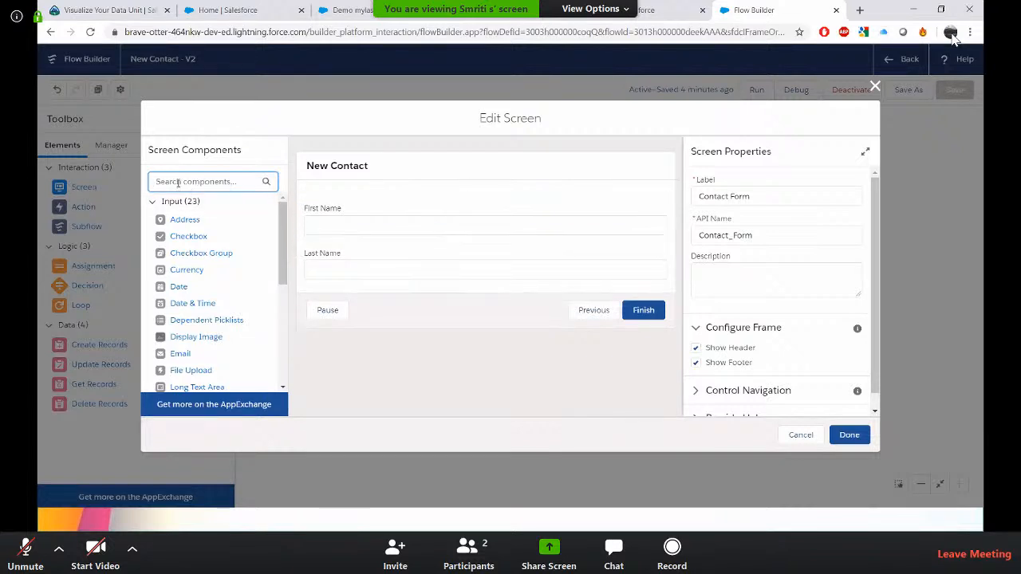
text(loo)
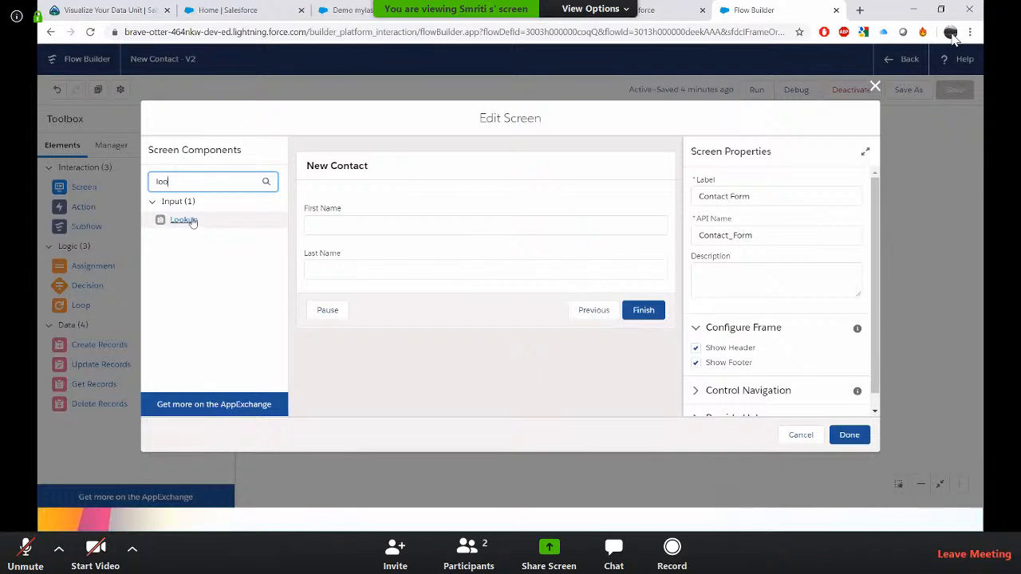
drag(193, 222, 406, 285)
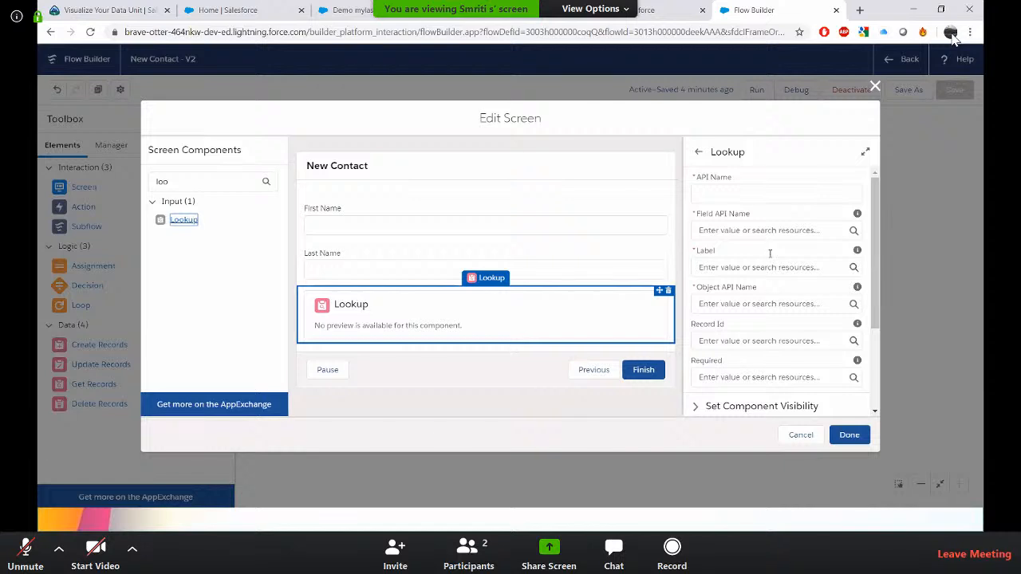
Set the Lookup's API name to Account, field API name to AccountId, and label to Contact with Account.
click(756, 192)
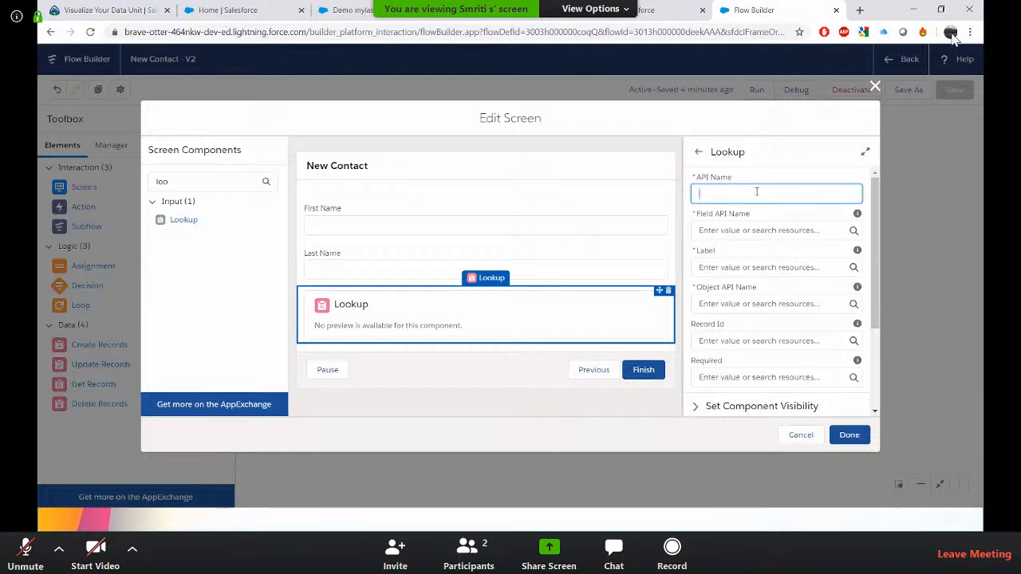
text(Account)
right_click(757, 193)
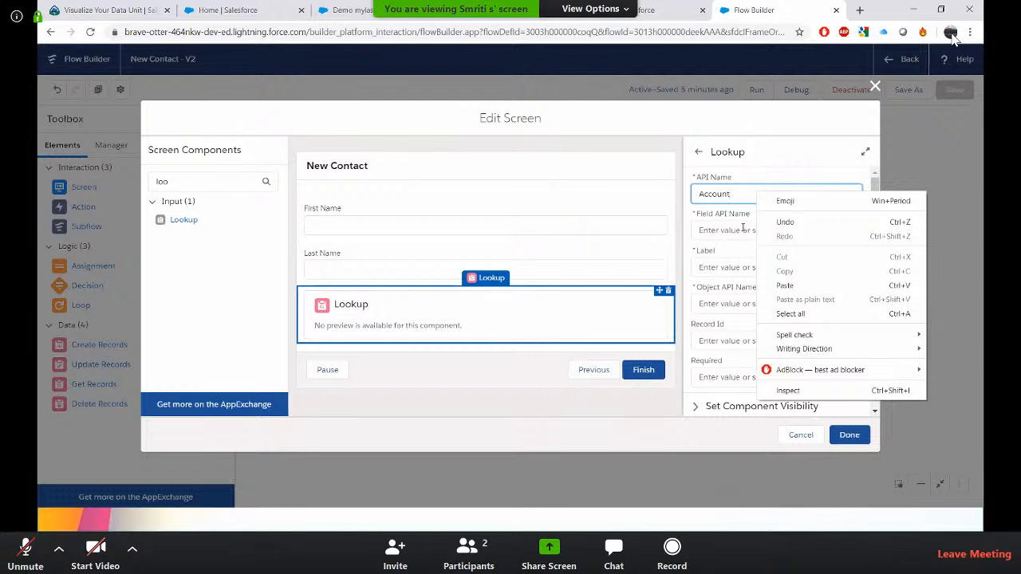
click(743, 229)
text(AccountId)
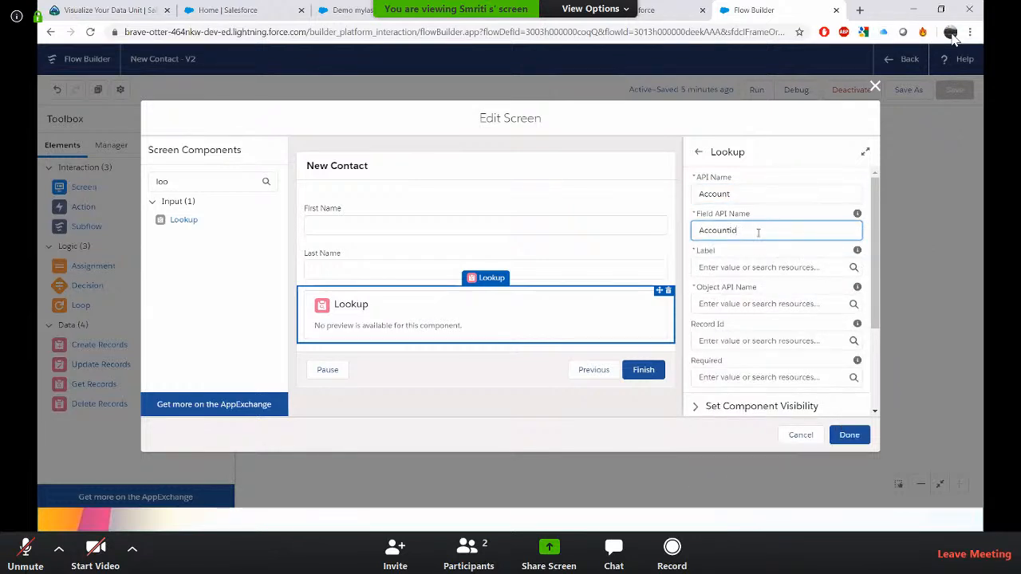
click(788, 266)
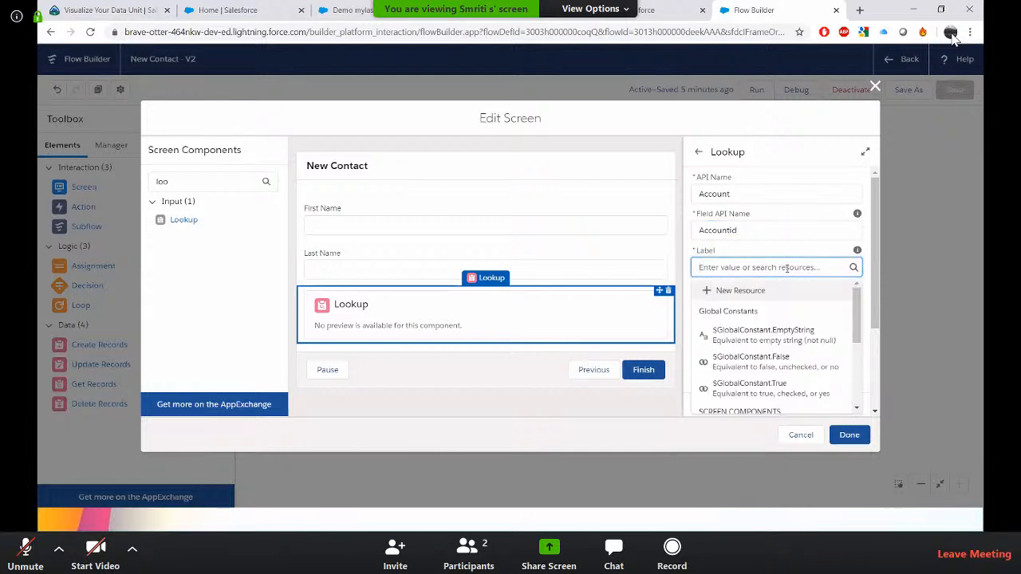
text(Contact)
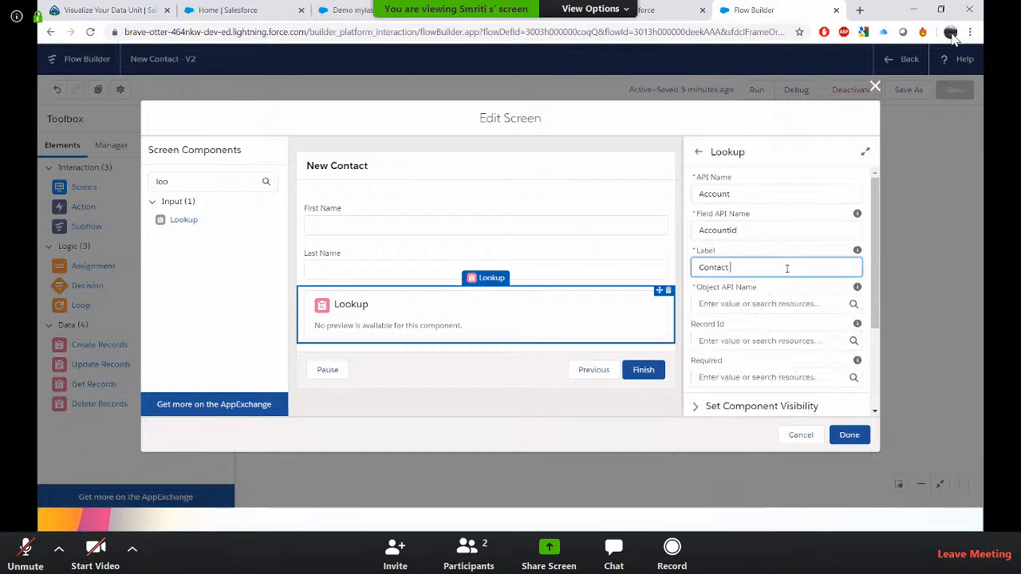
text( with Account)
click(798, 287)
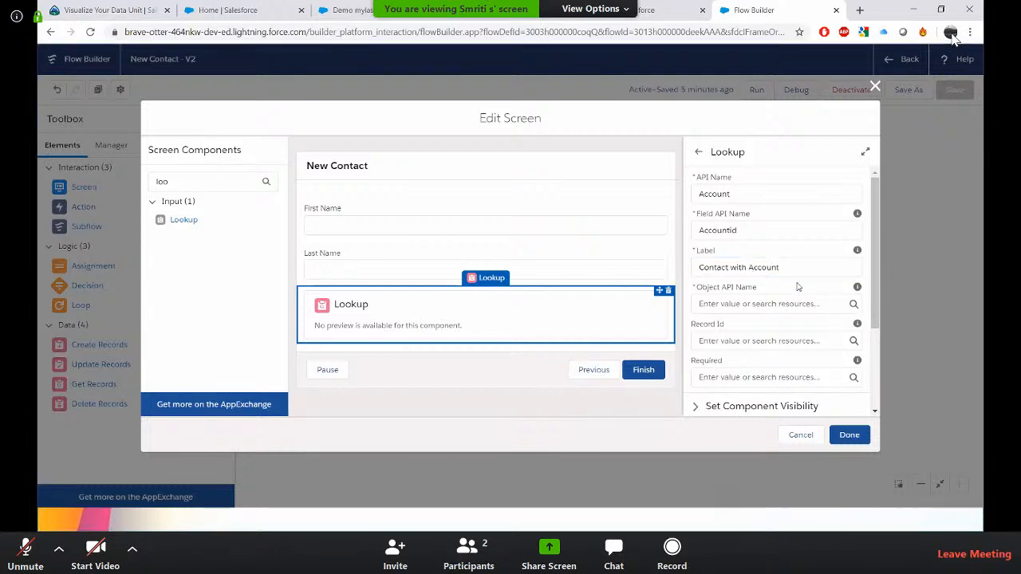
Set the Lookup's object API name to Case.
scroll(798, 286, down, 1)
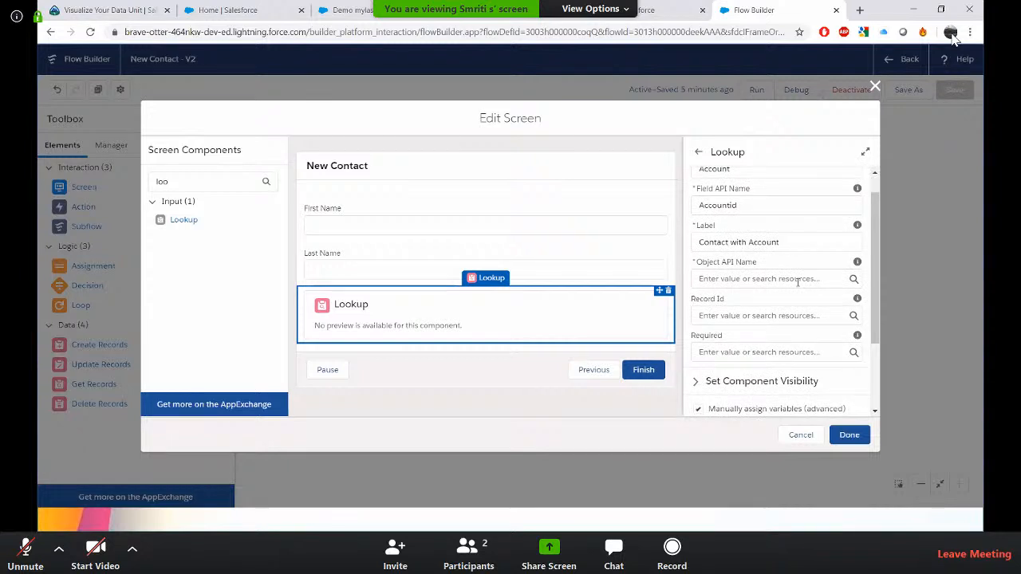
click(773, 279)
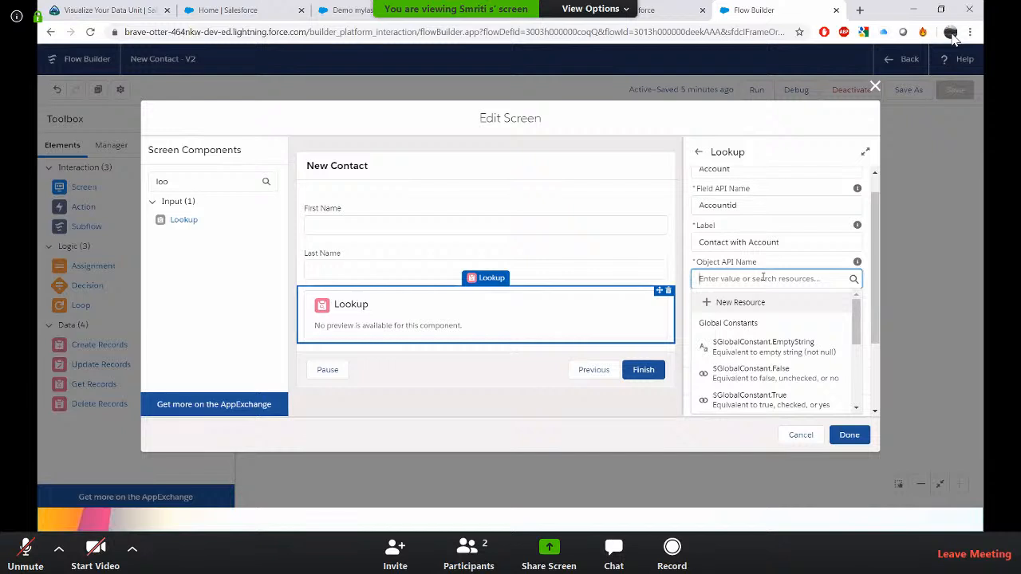
text(Case)
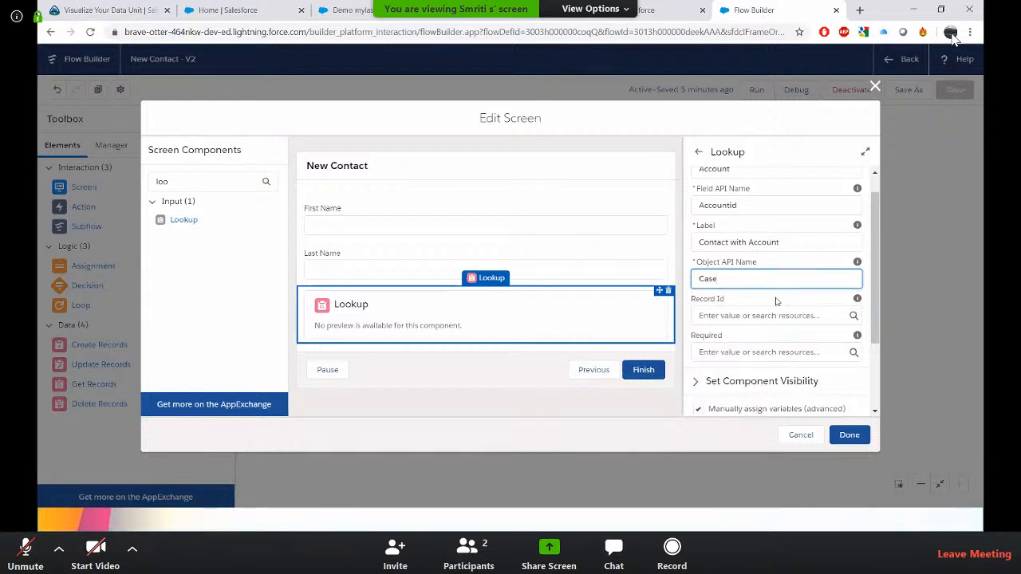
click(776, 300)
Store the Lookup's Record Id output in a new Text variable RecordId, available for input, and save the screen.
scroll(776, 300, down, 1)
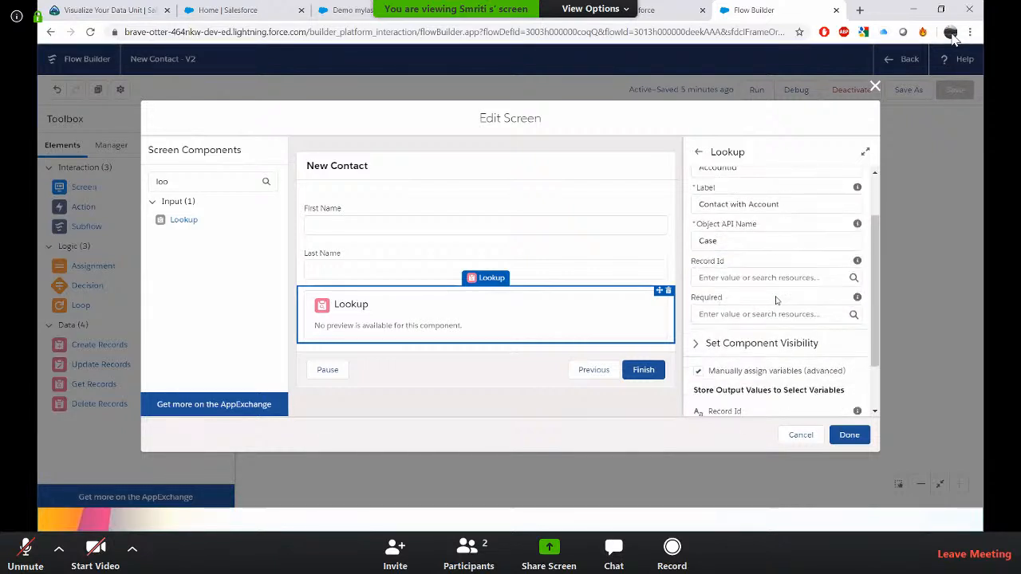
scroll(777, 300, down, 2)
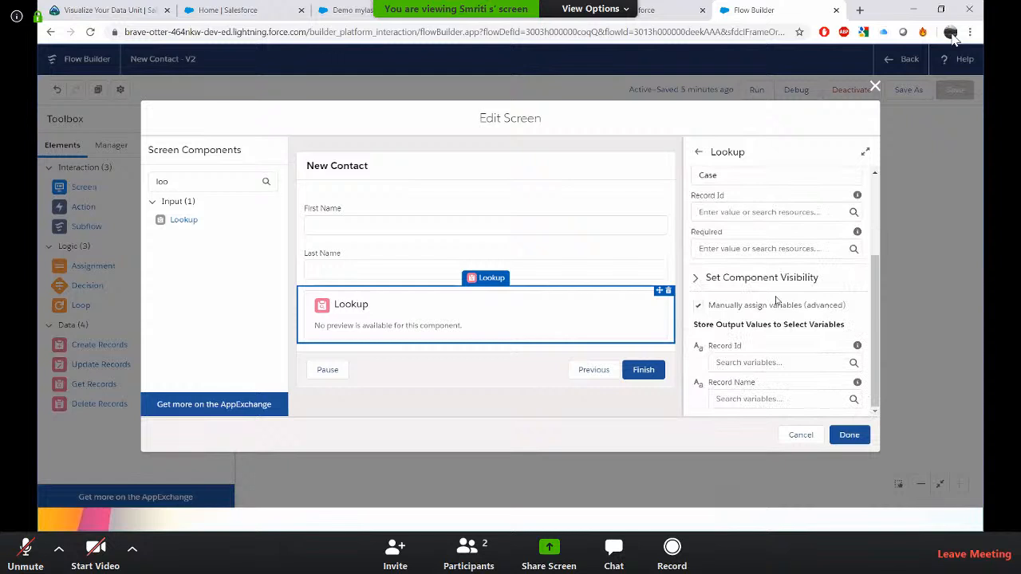
click(771, 362)
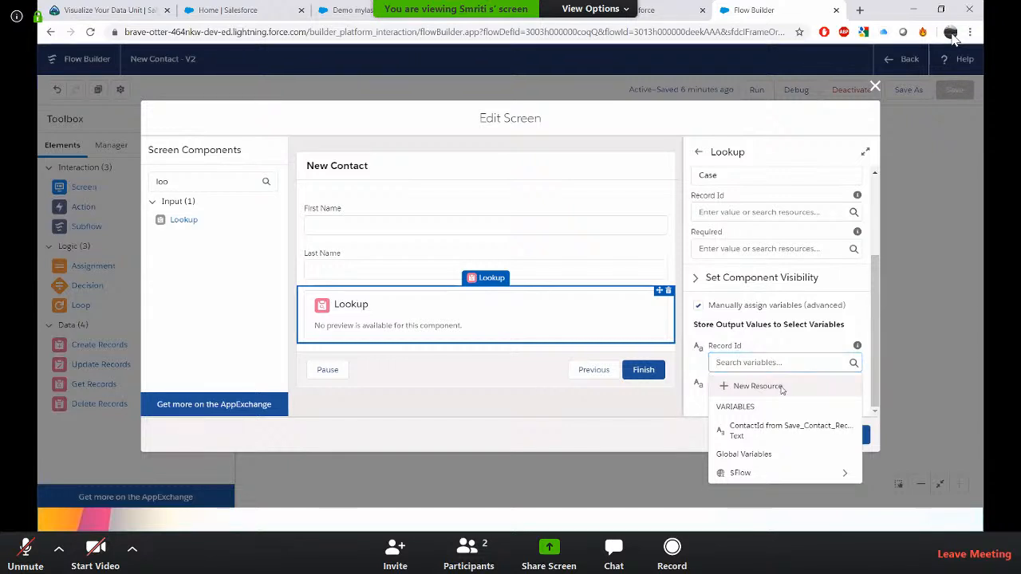
click(782, 389)
click(446, 235)
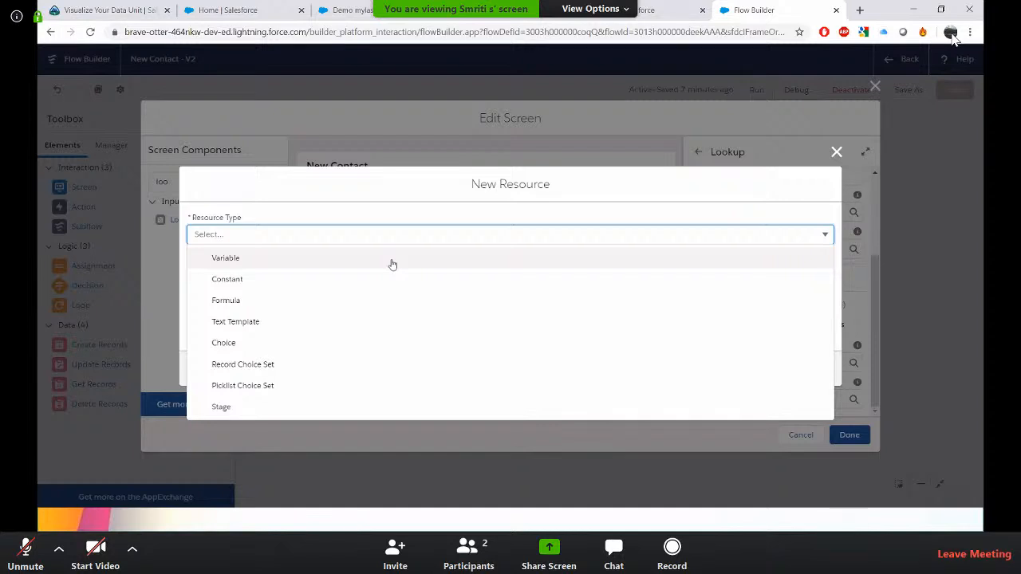
click(392, 264)
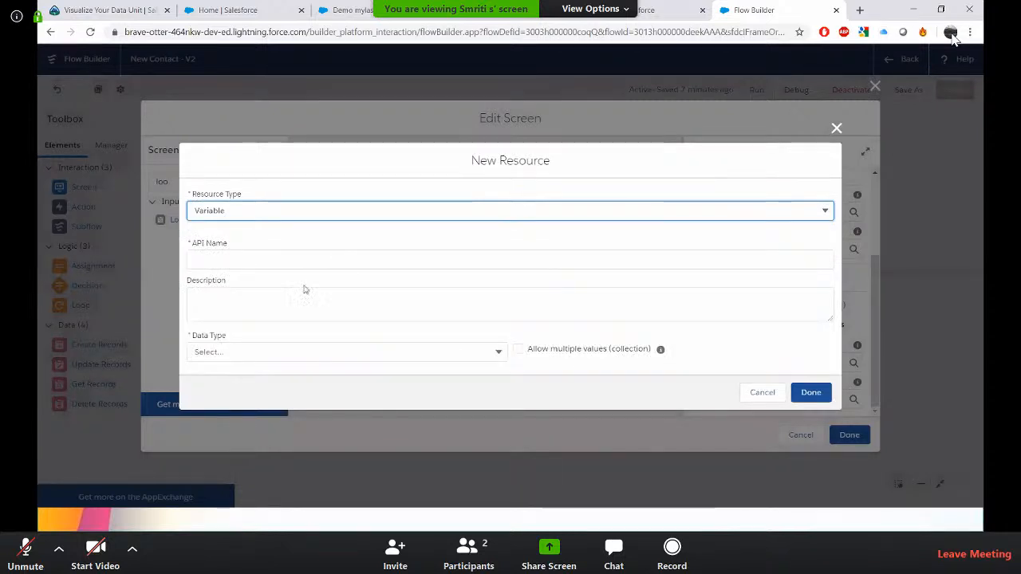
click(315, 257)
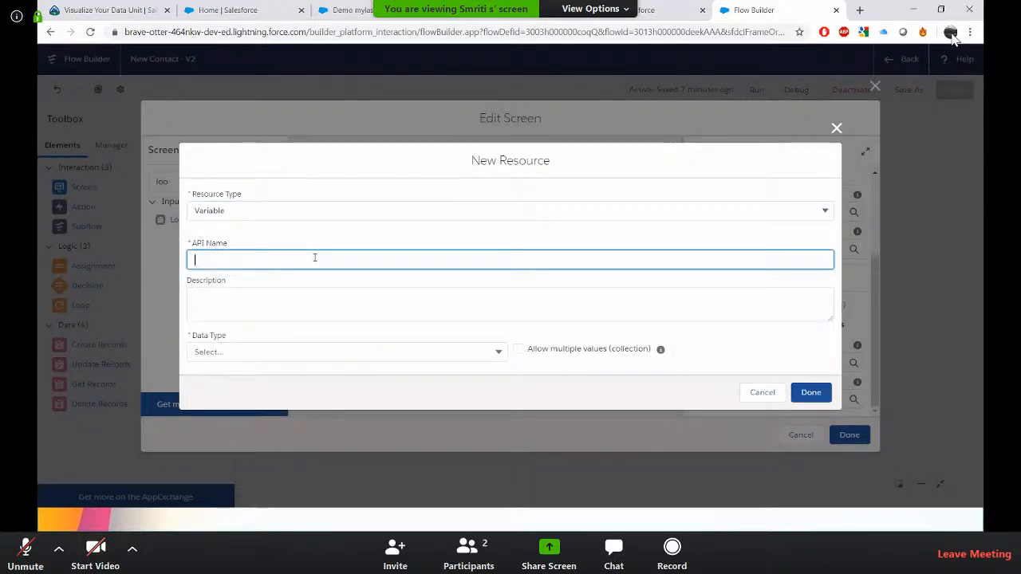
text(Re)
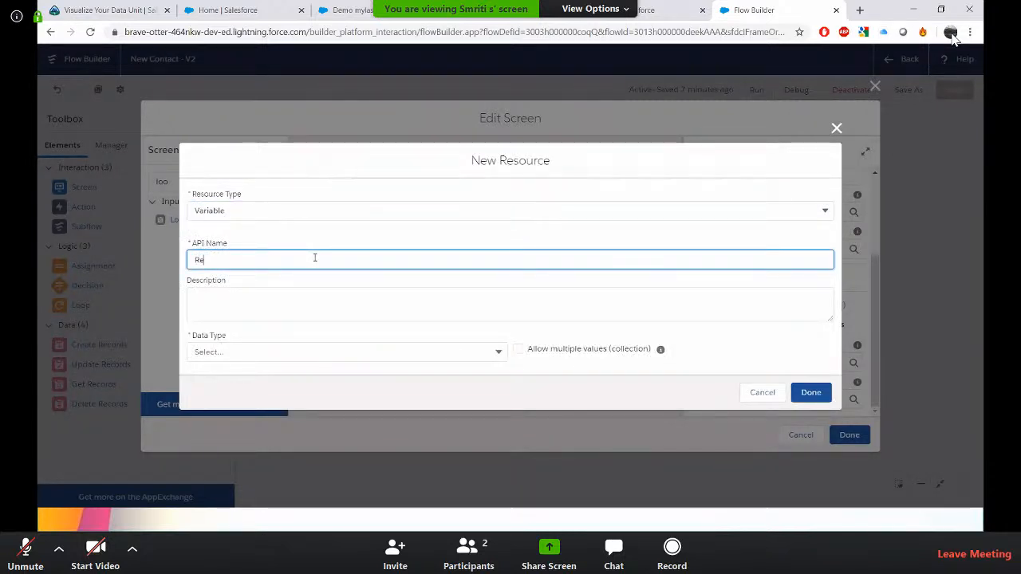
text(cord)
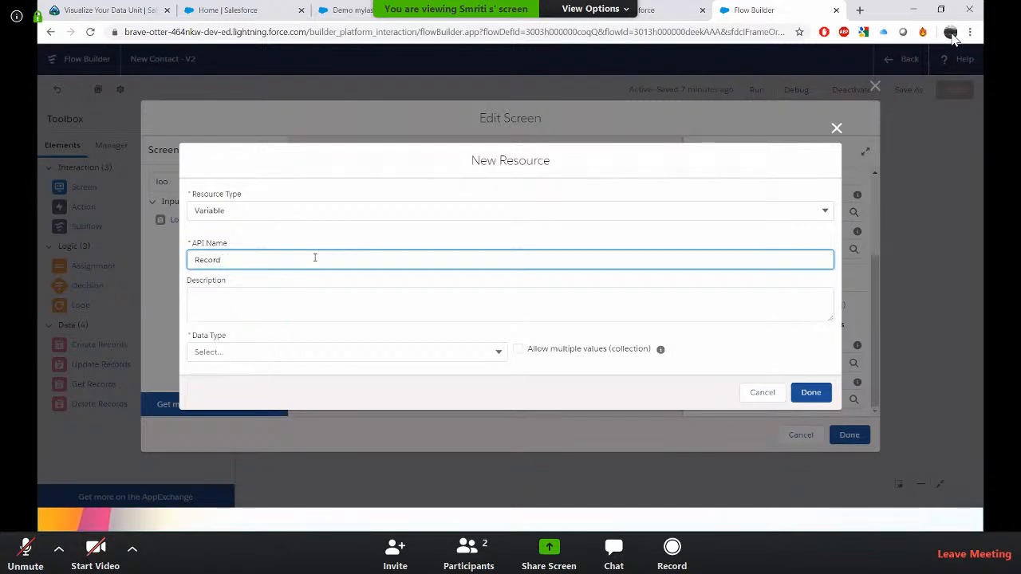
text(1)
click(481, 350)
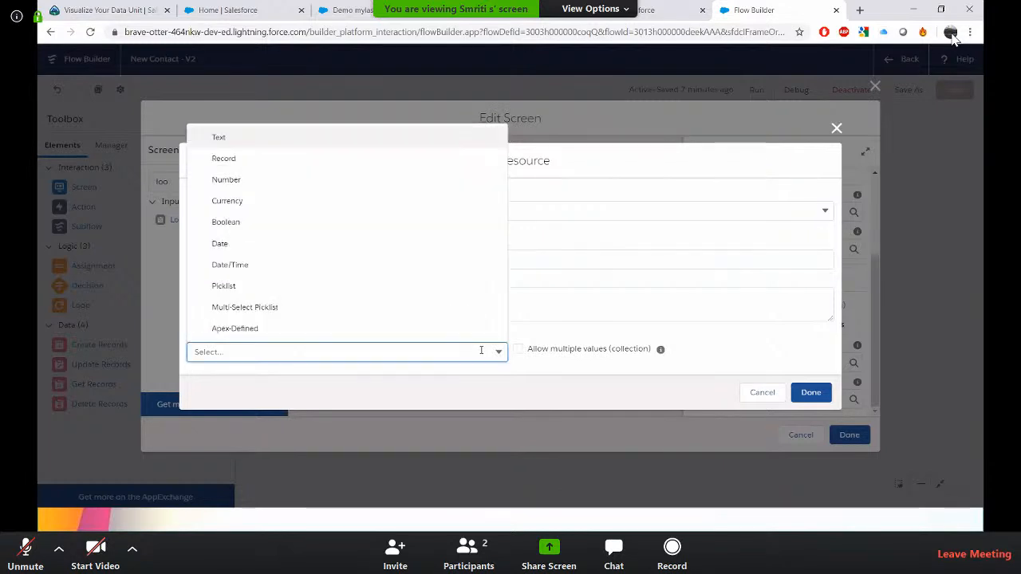
click(335, 138)
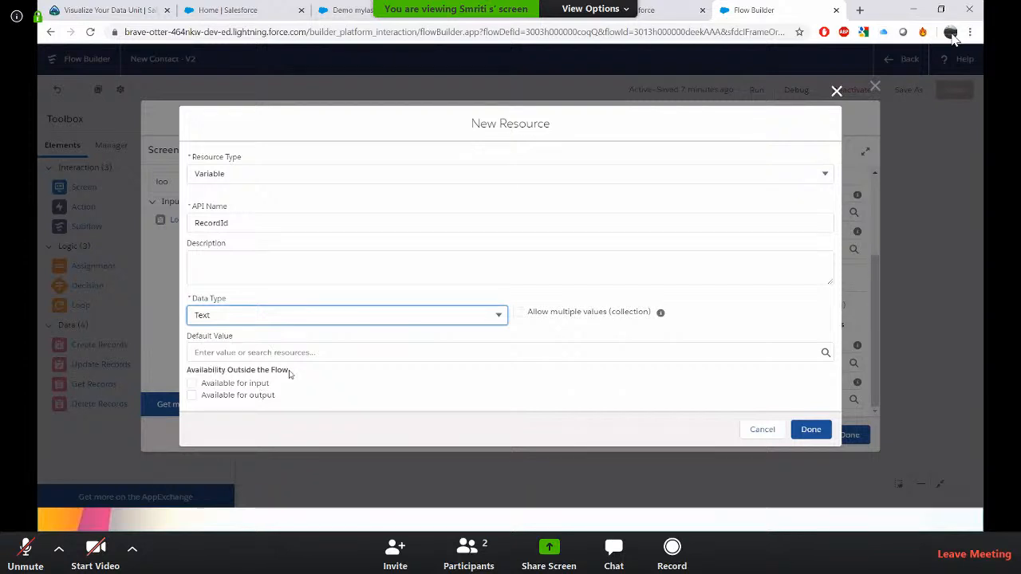
click(191, 384)
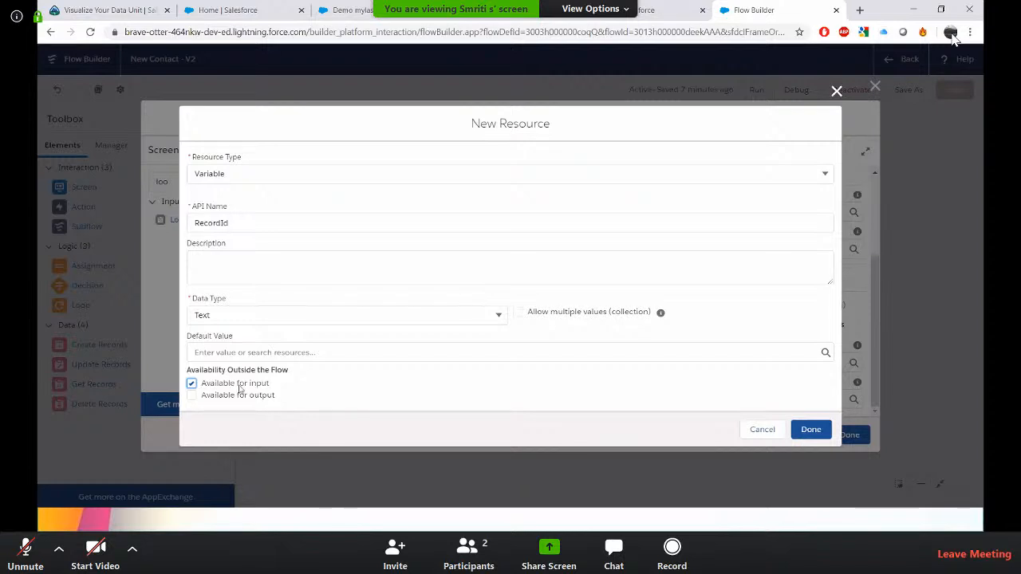
click(810, 430)
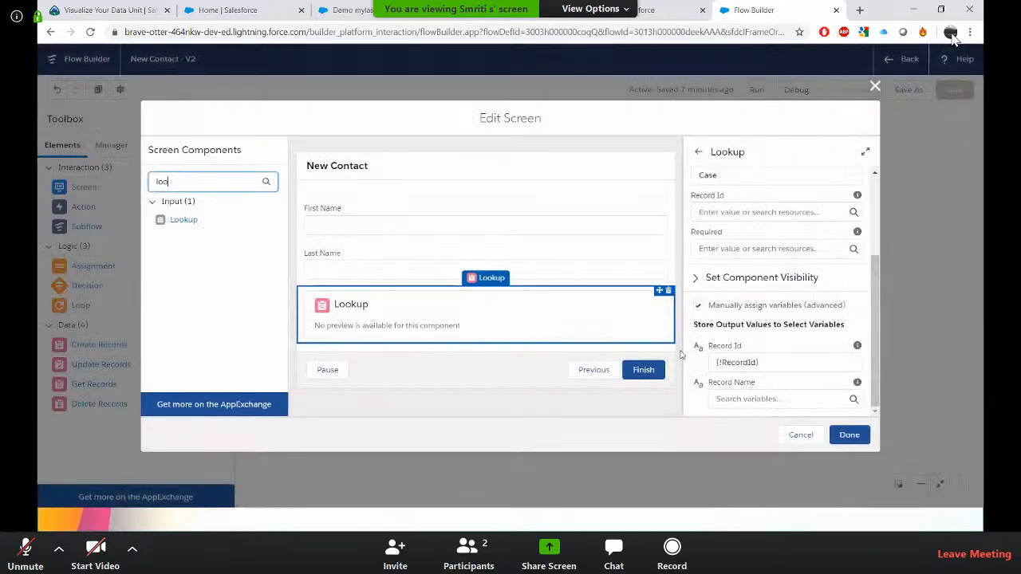
click(850, 436)
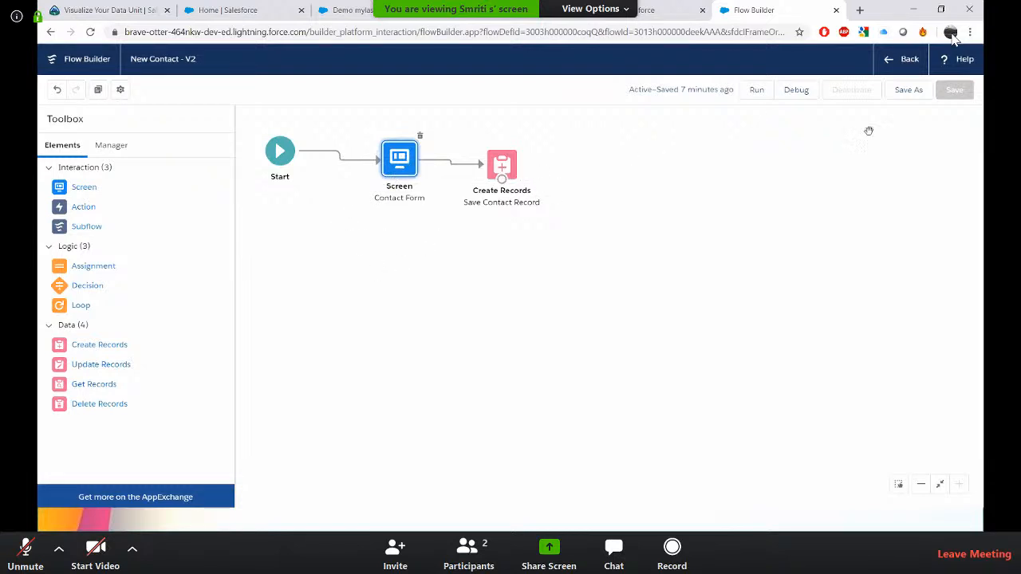
Run the New Contact flow to preview its screen, then close the preview tab.
click(756, 92)
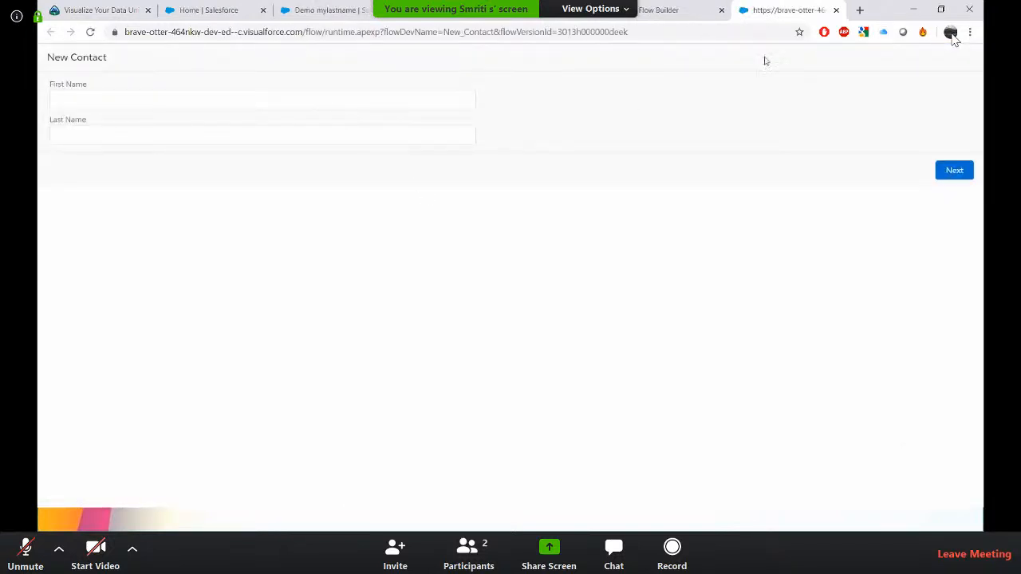
click(836, 10)
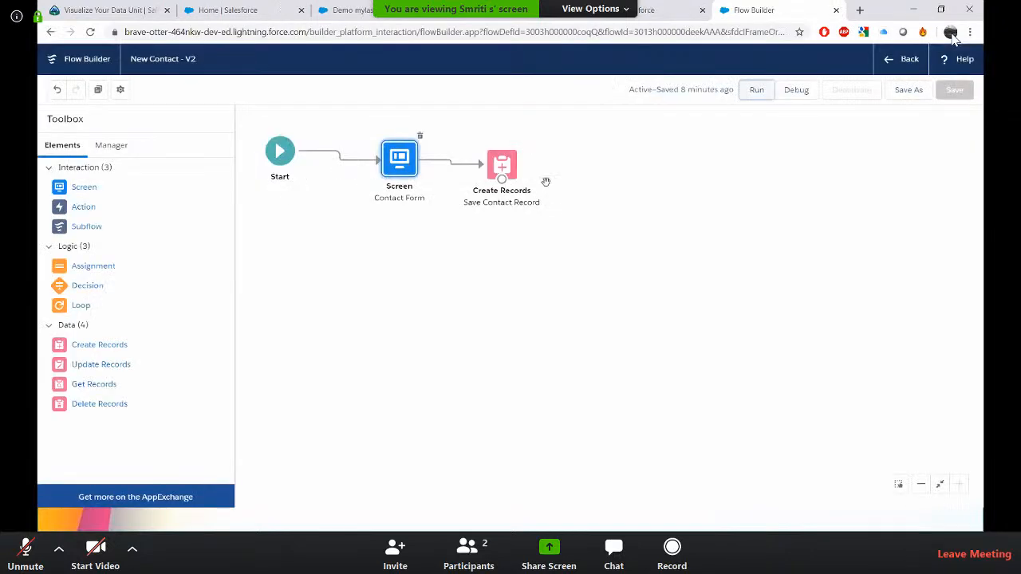
Reopen the Contact Form screen and review the Lookup component's properties.
double_click(394, 176)
click(515, 320)
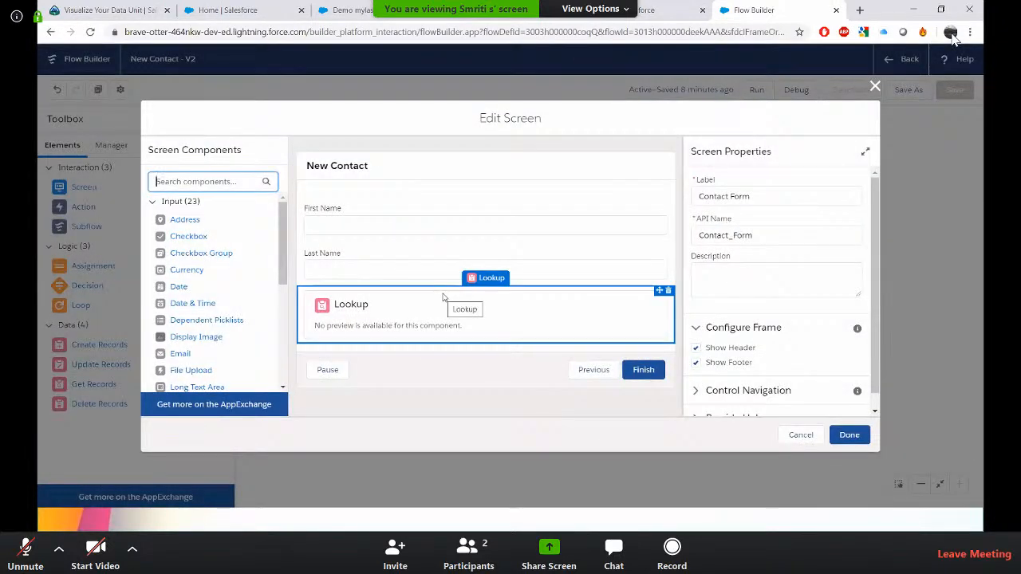
scroll(736, 293, down, 1)
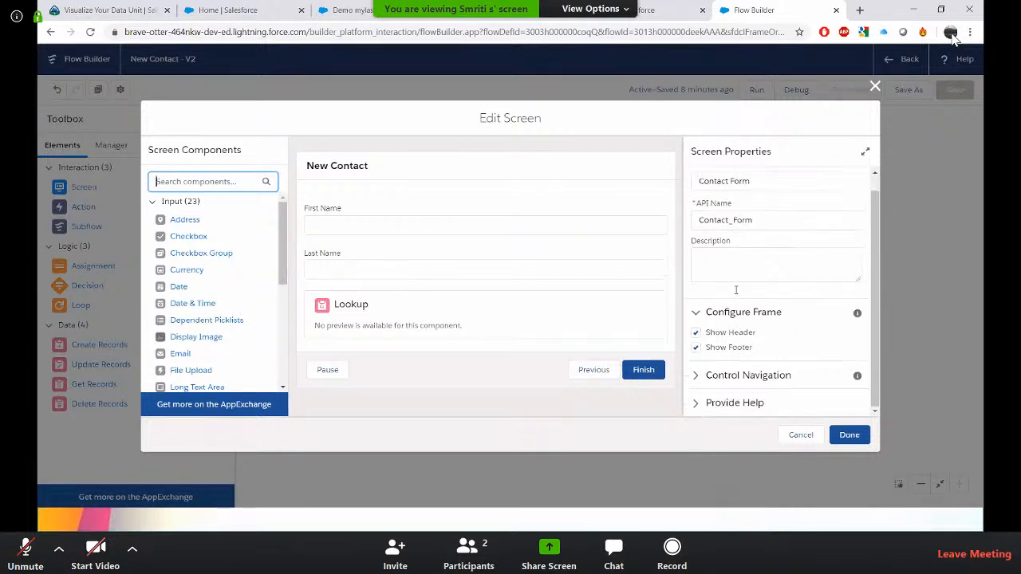
click(533, 317)
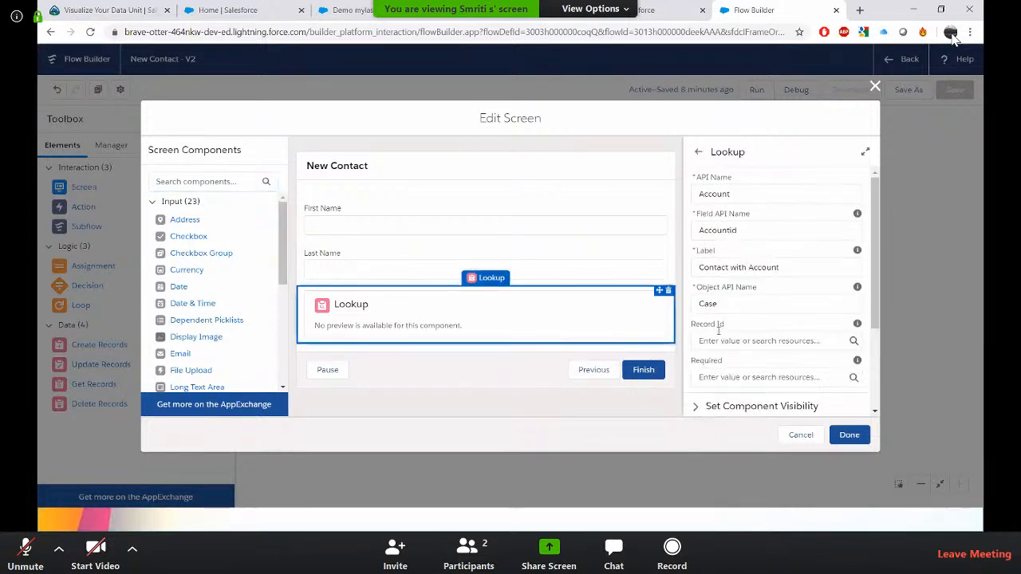
Review the Lookup component's output variable settings and close the screen editor.
scroll(730, 345, down, 2)
scroll(730, 345, up, 2)
scroll(730, 344, down, 2)
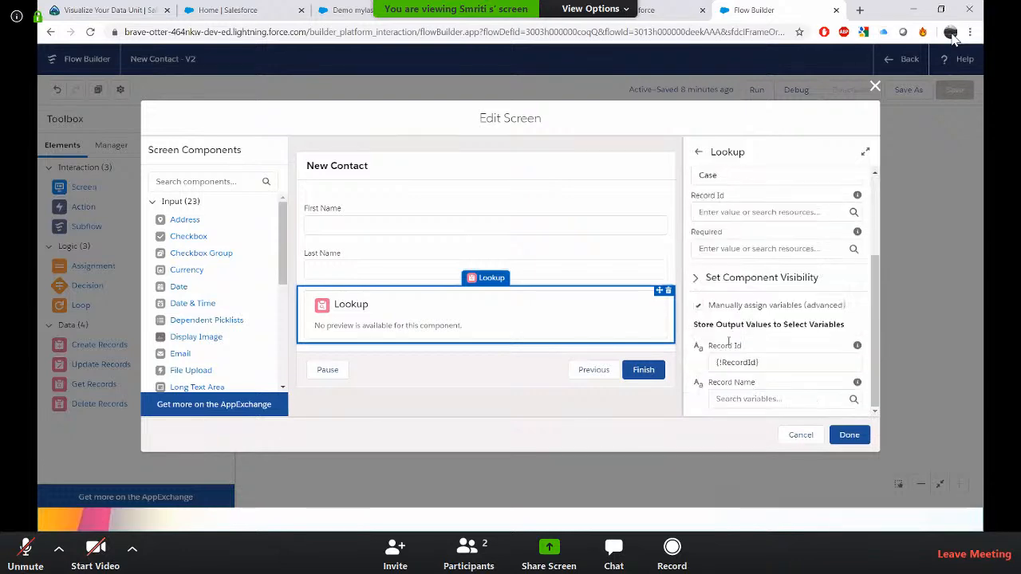
click(849, 435)
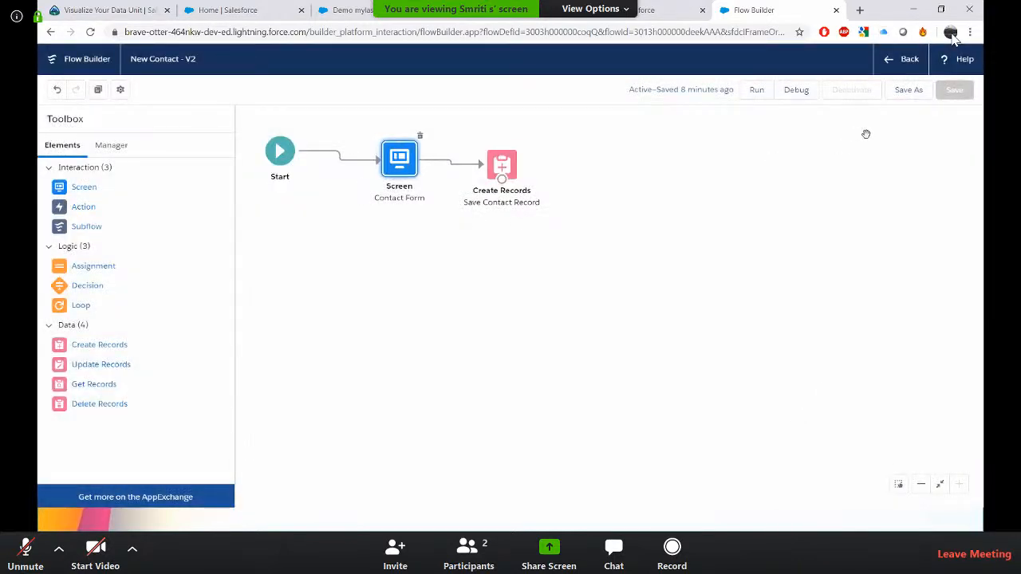
Debug the flow with empty inputs, advance past the New Contact screen, and close the debug tab.
click(796, 91)
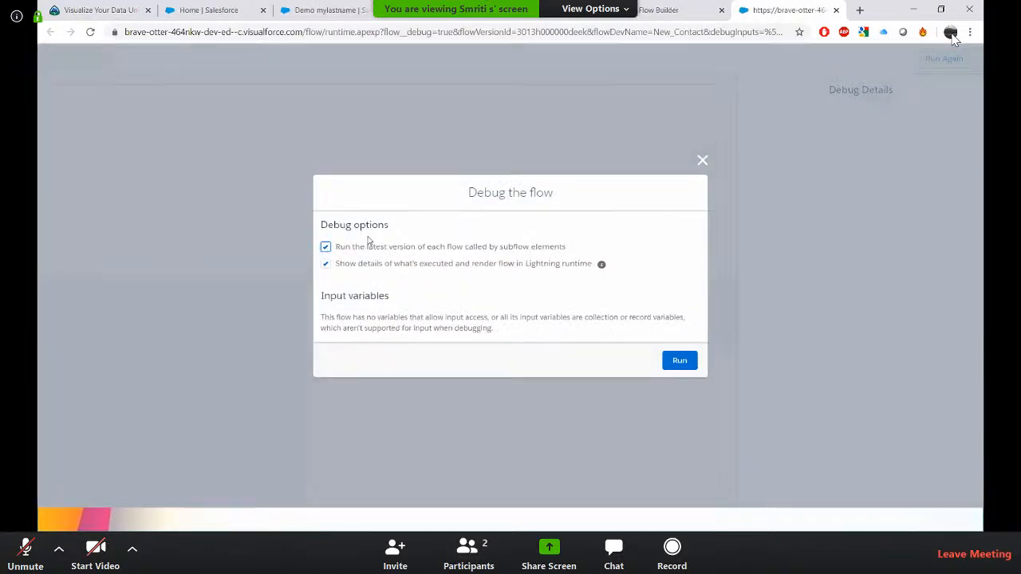
click(692, 364)
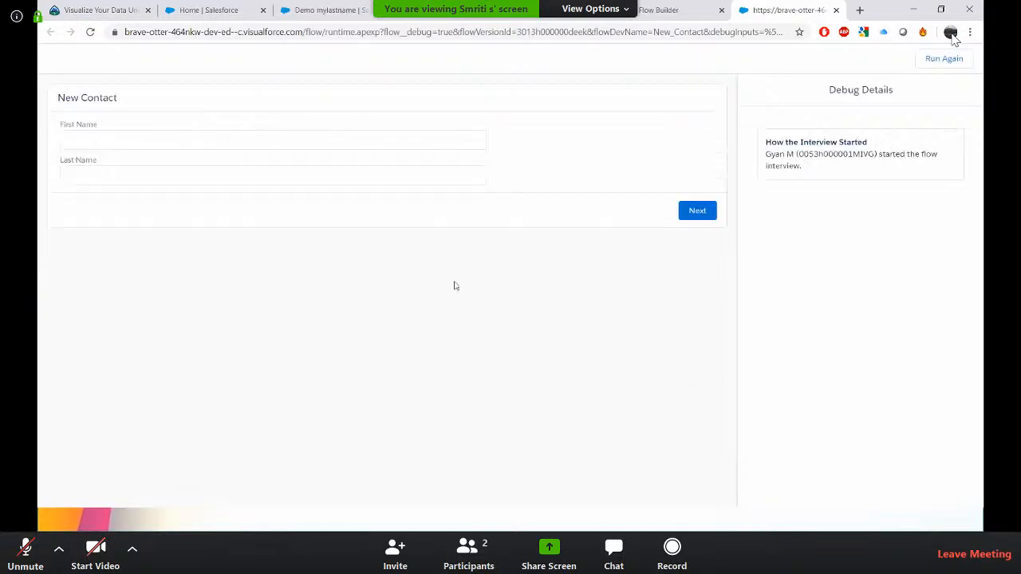
click(696, 212)
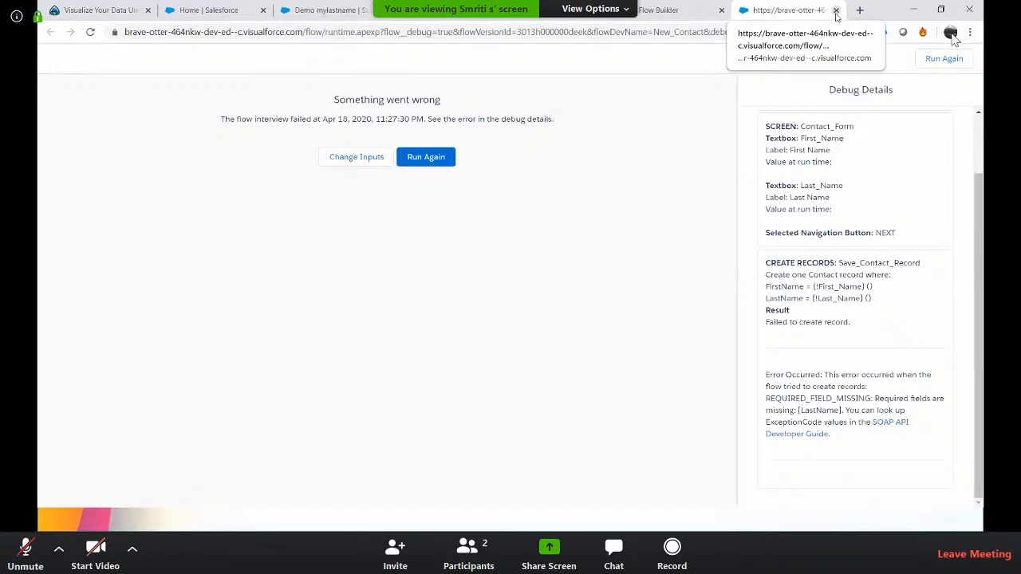
click(836, 10)
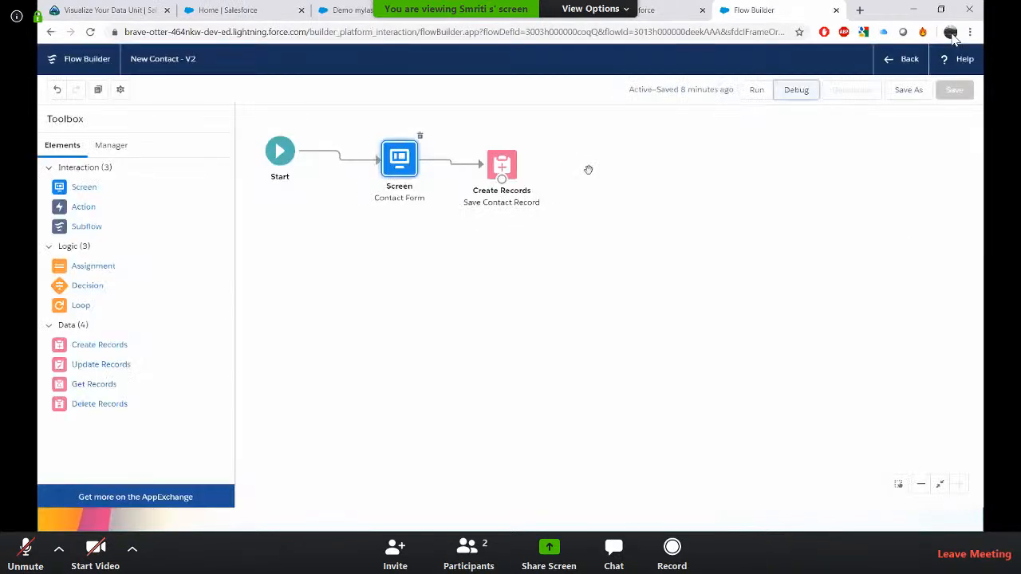
Add an AccountId field to the Save Contact Record element, set to the RecordId variable.
double_click(503, 167)
scroll(463, 284, down, 2)
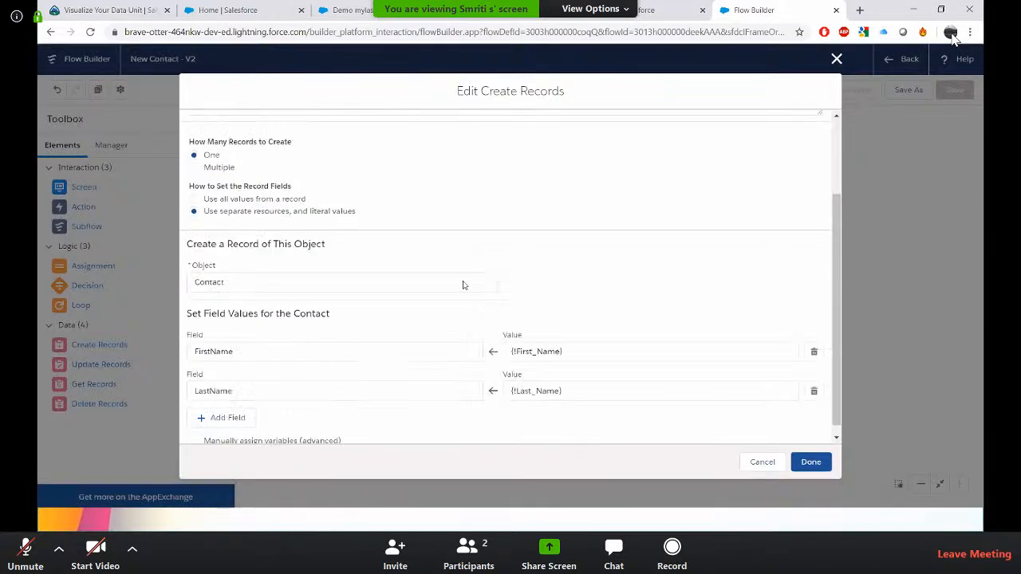
click(226, 407)
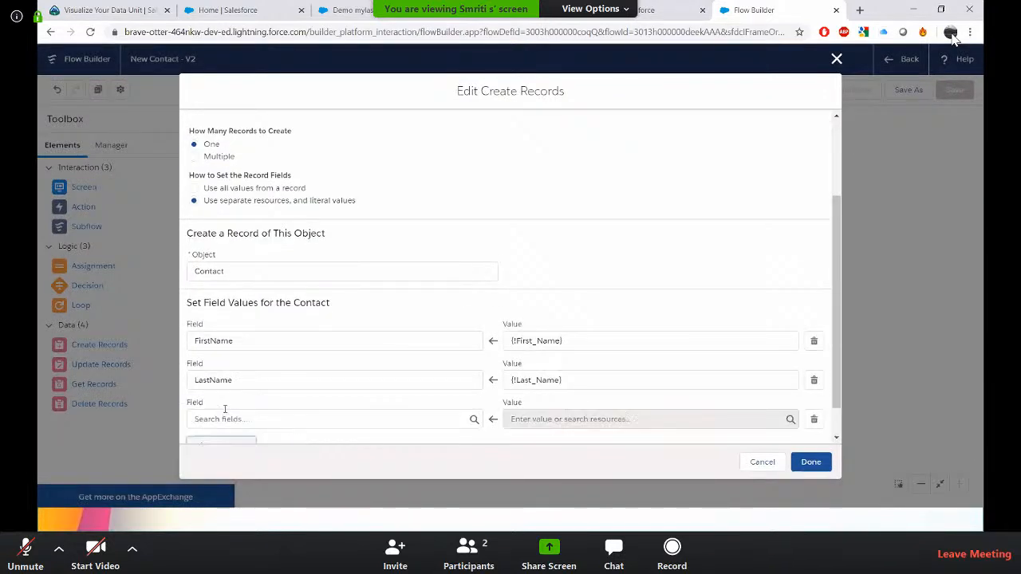
scroll(343, 410, down, 1)
click(257, 381)
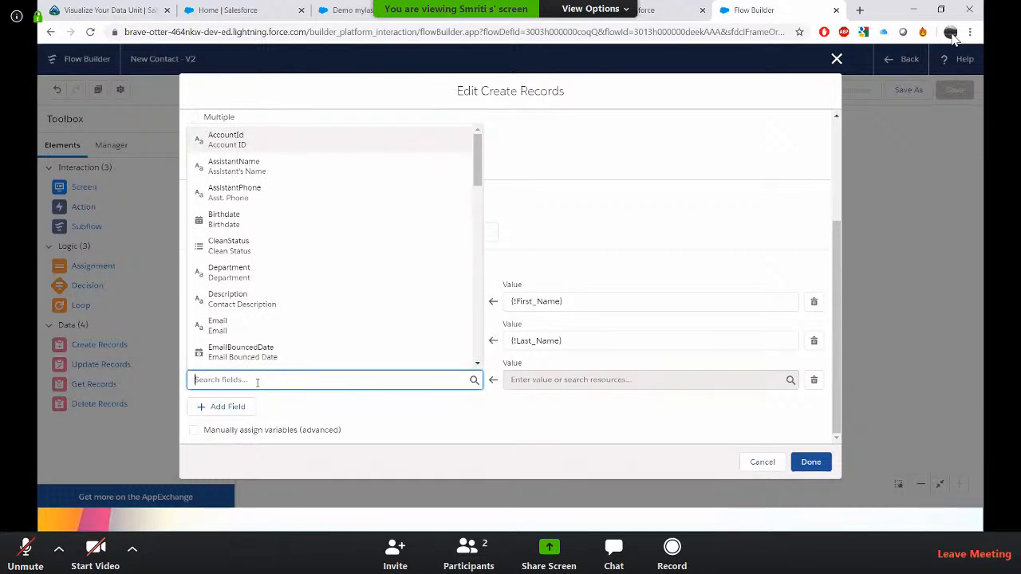
text(acc)
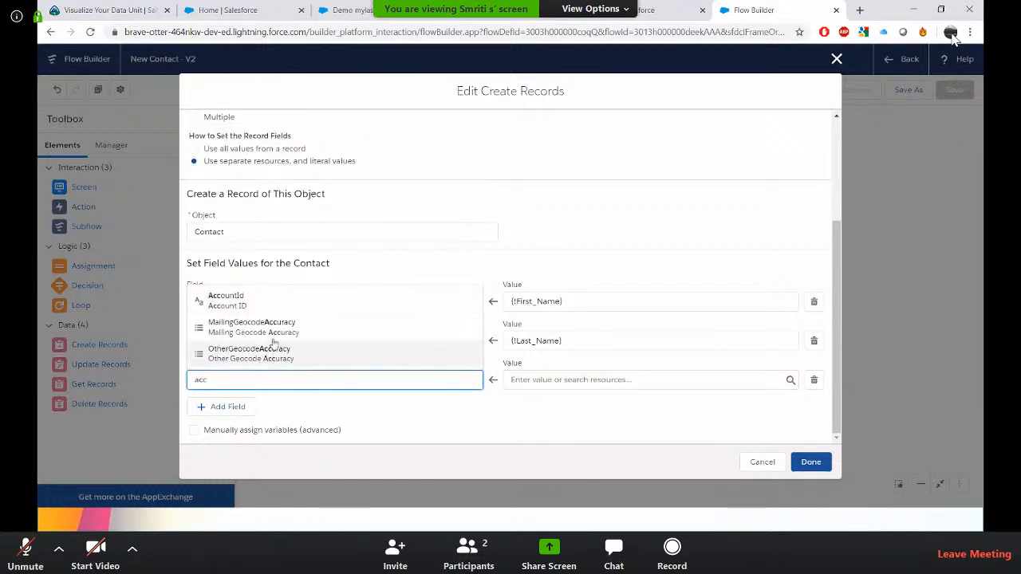
click(263, 307)
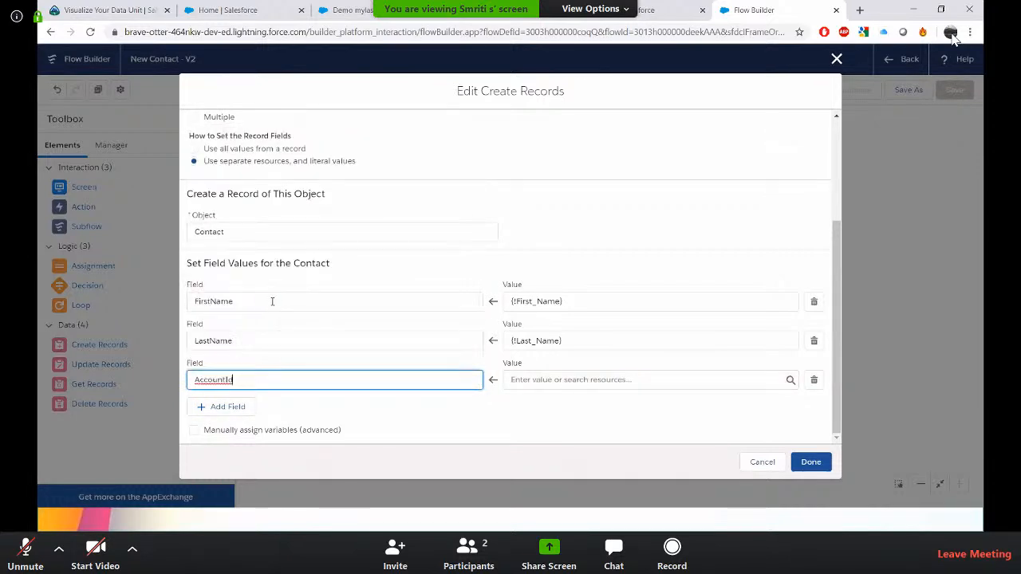
click(593, 380)
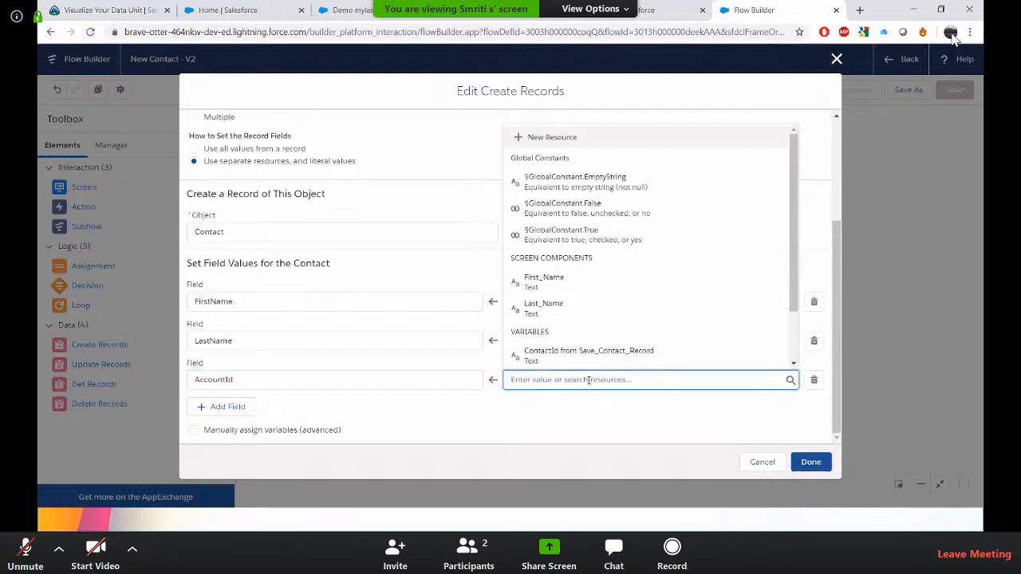
text(re)
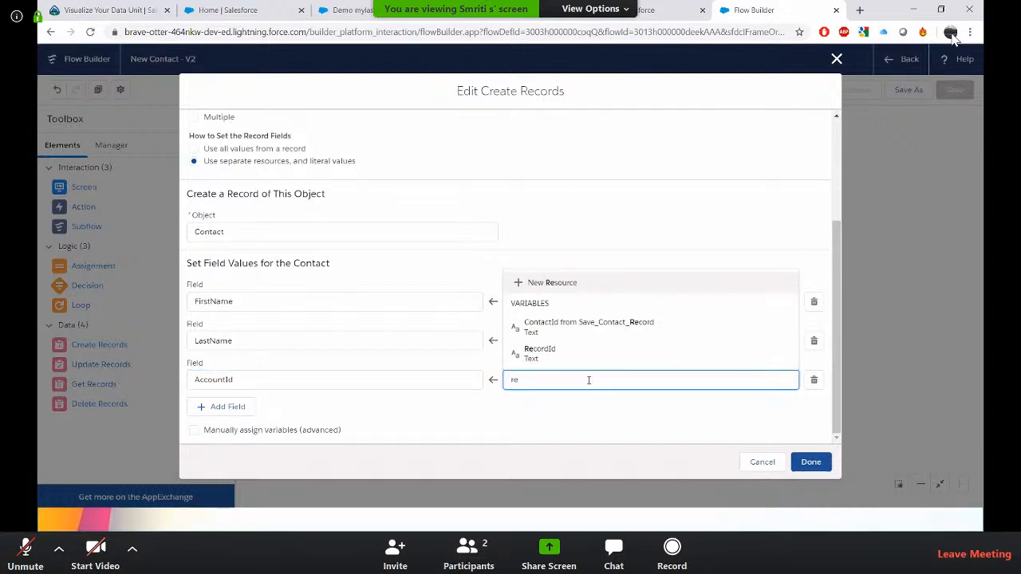
click(567, 361)
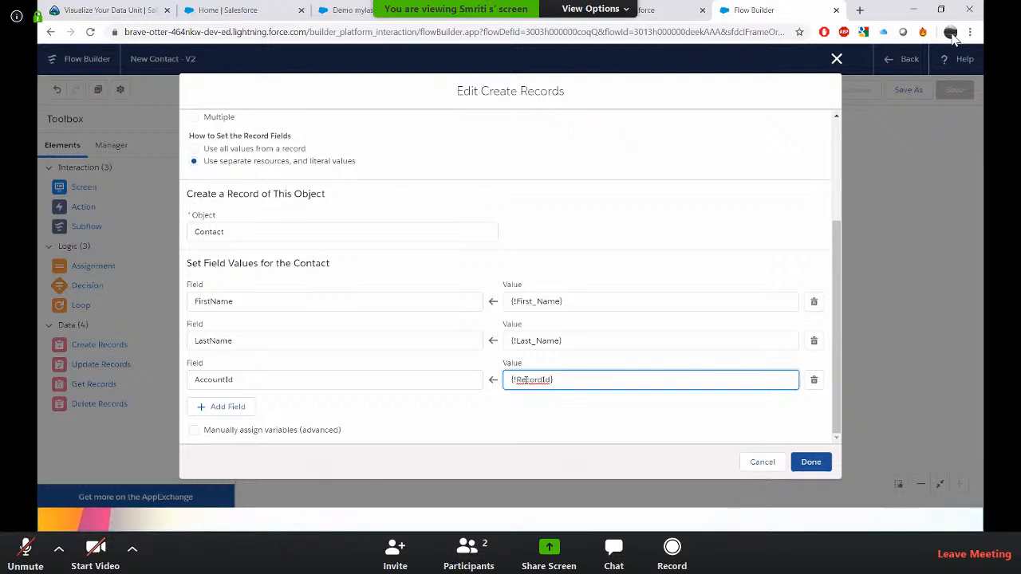
click(810, 462)
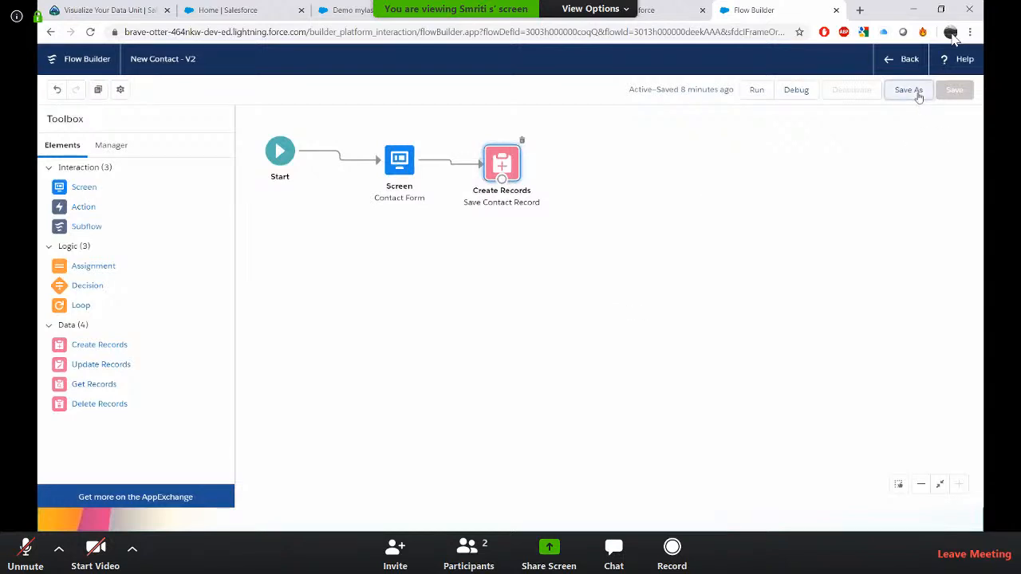
Save the flow as a new version, dismiss the issues panel, and activate it.
click(908, 90)
click(810, 375)
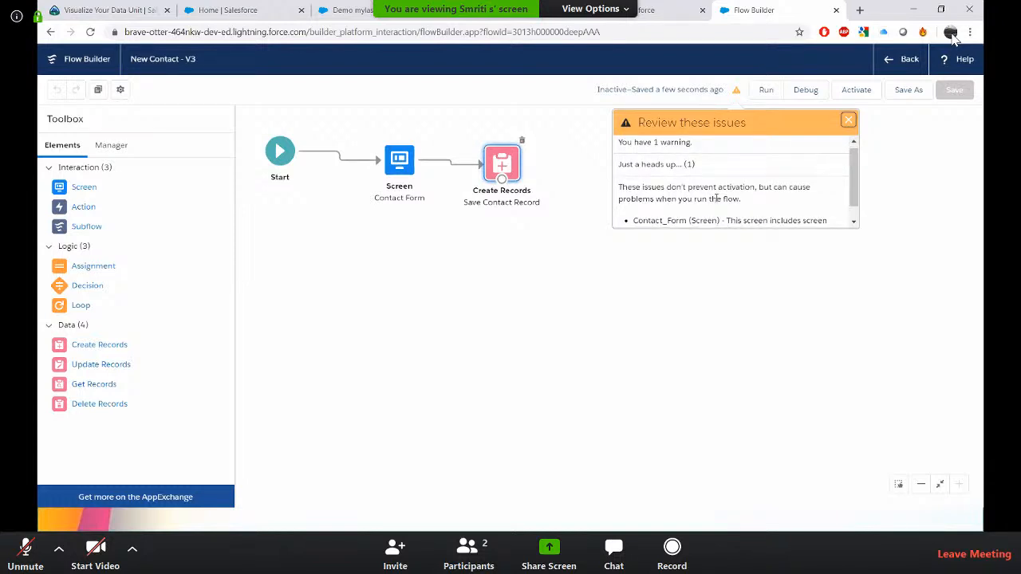
scroll(738, 213, down, 1)
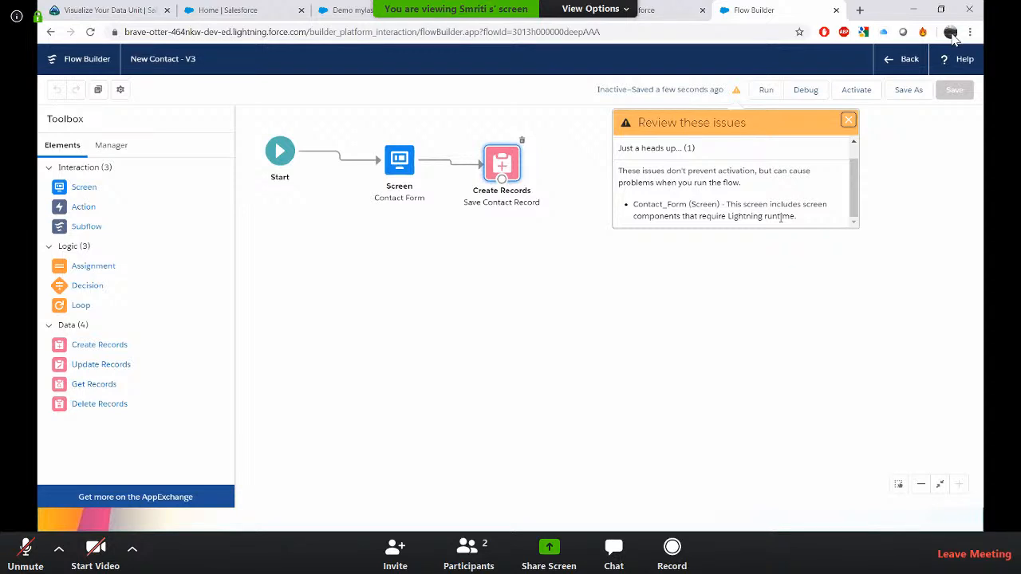
click(849, 120)
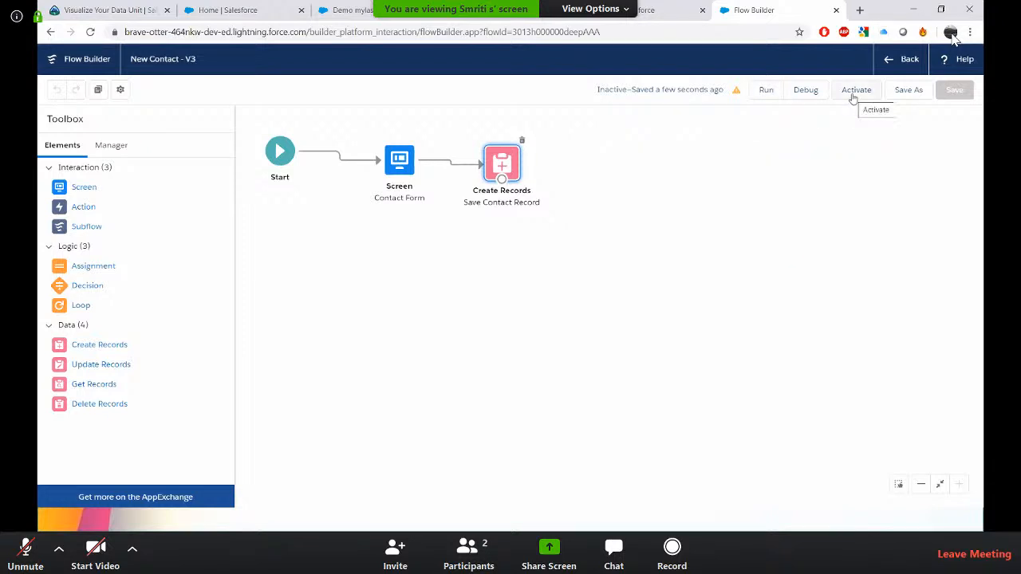
click(853, 95)
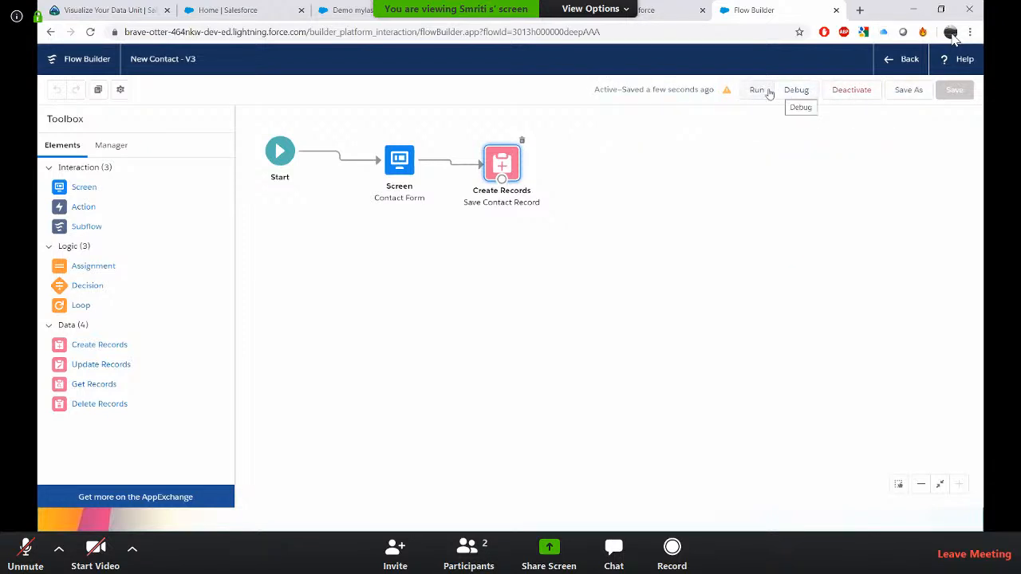
Run the flow, try entering text in the Contact with Account lookup, and close the run tab.
click(757, 90)
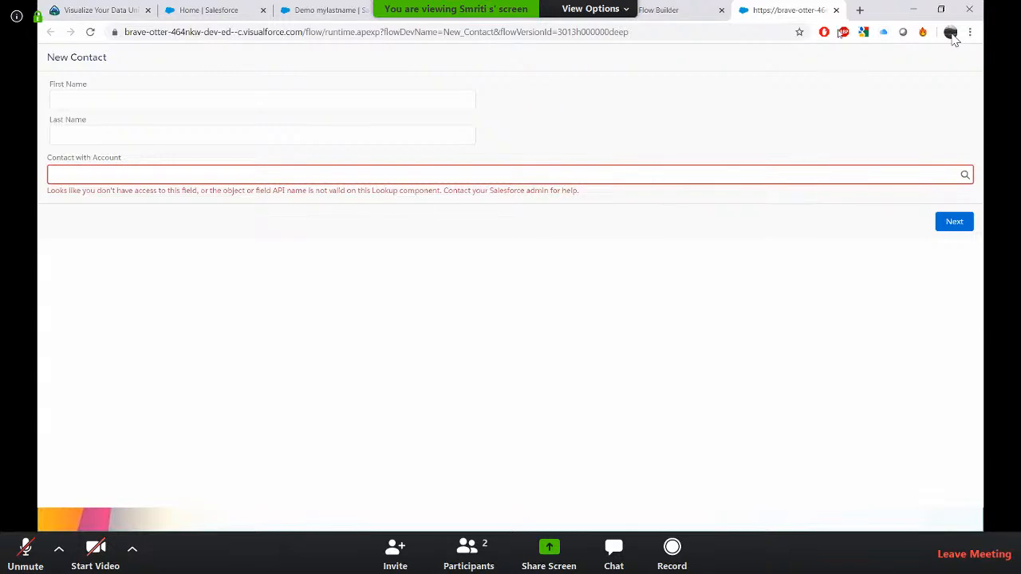
click(805, 177)
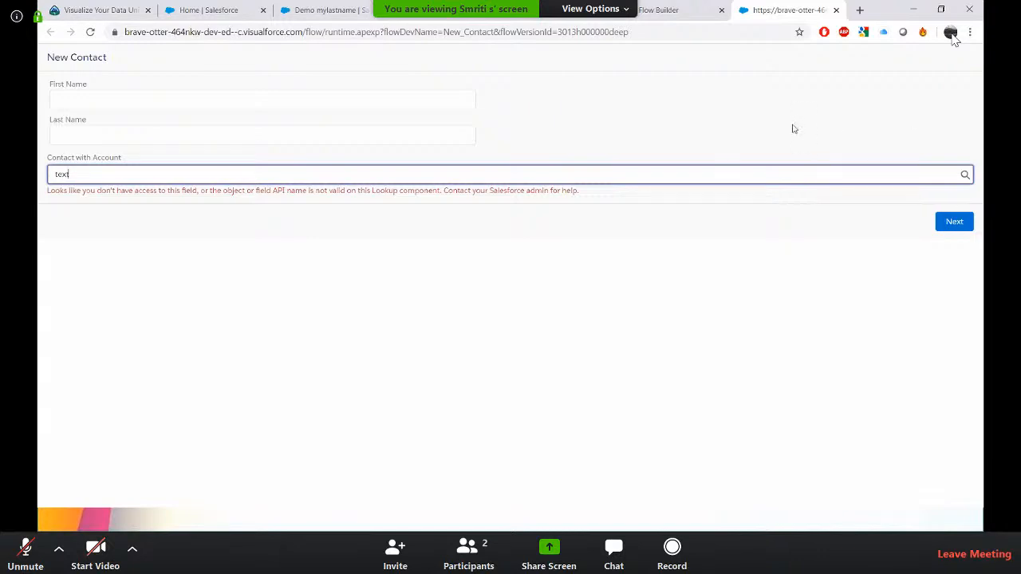
click(267, 134)
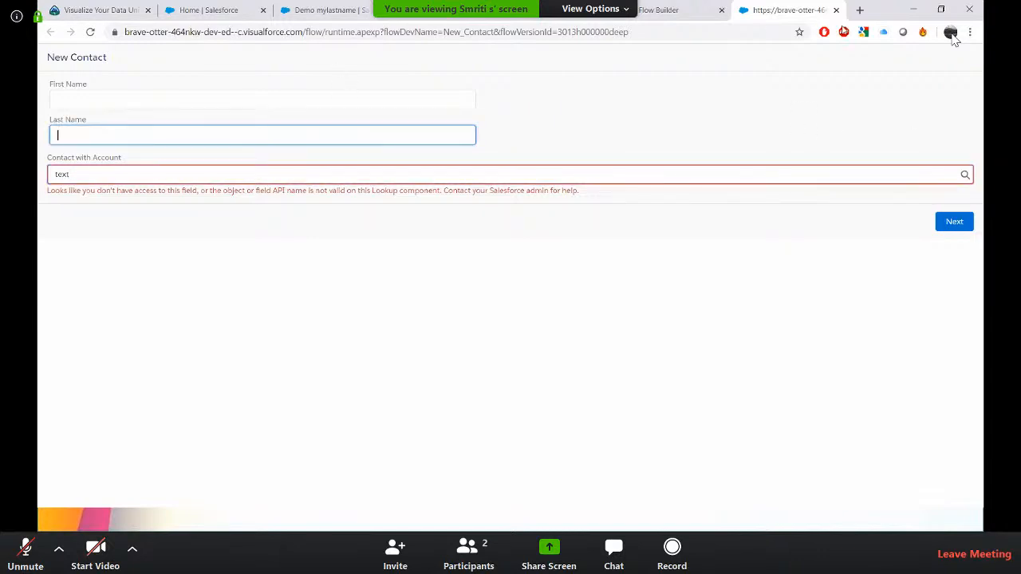
click(836, 10)
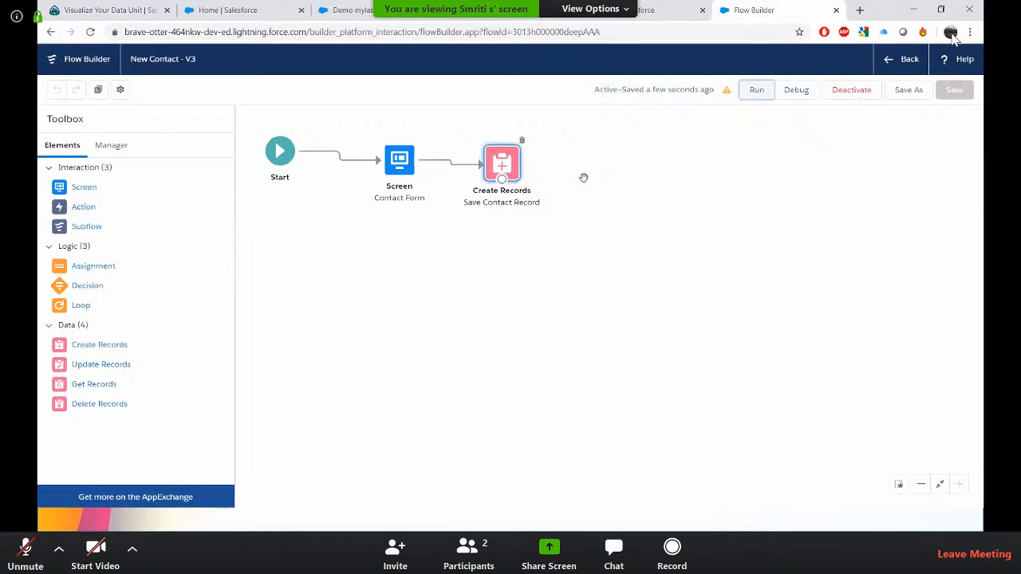
Debug the flow with a blank RecordId input and try the Contact with Account lookup field.
click(794, 91)
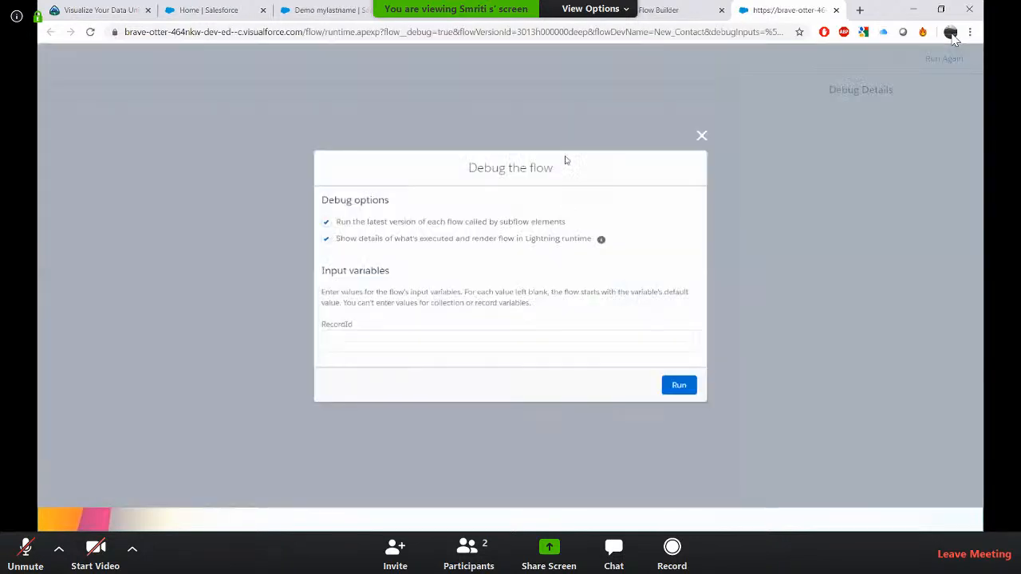
click(538, 337)
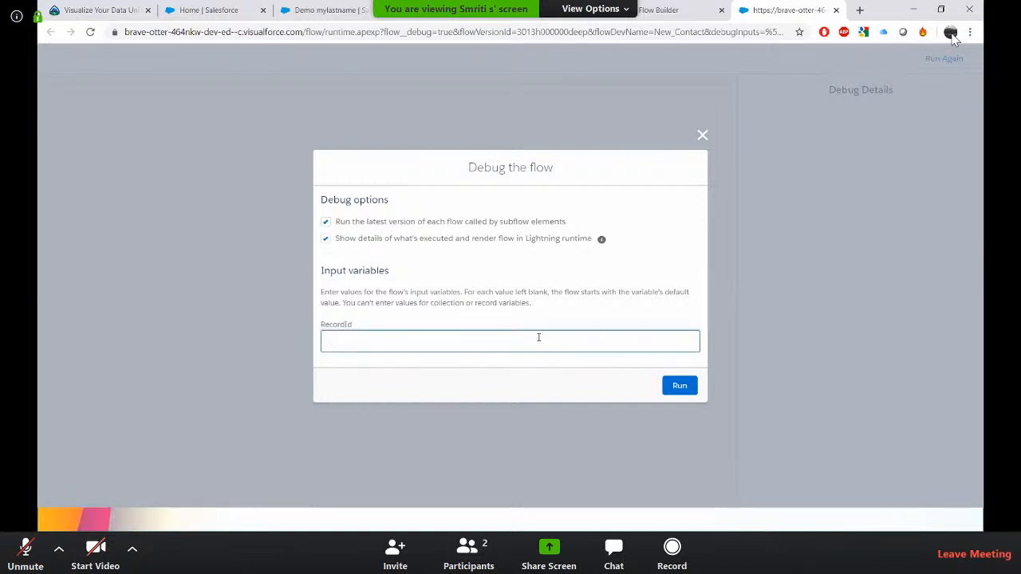
text(123456)
key(ctrl+a)
key(BackSpace)
click(679, 386)
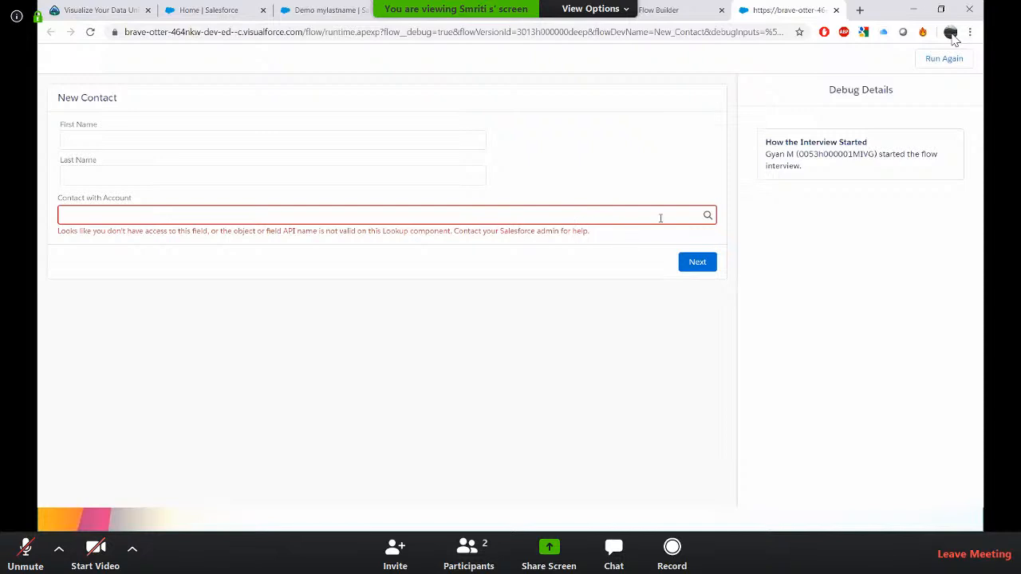
double_click(821, 154)
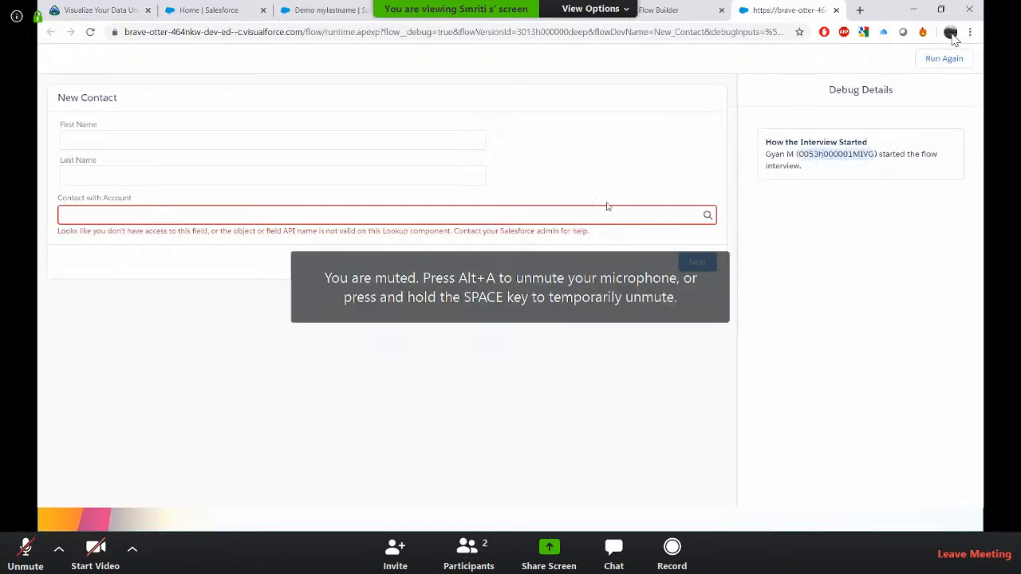
click(553, 213)
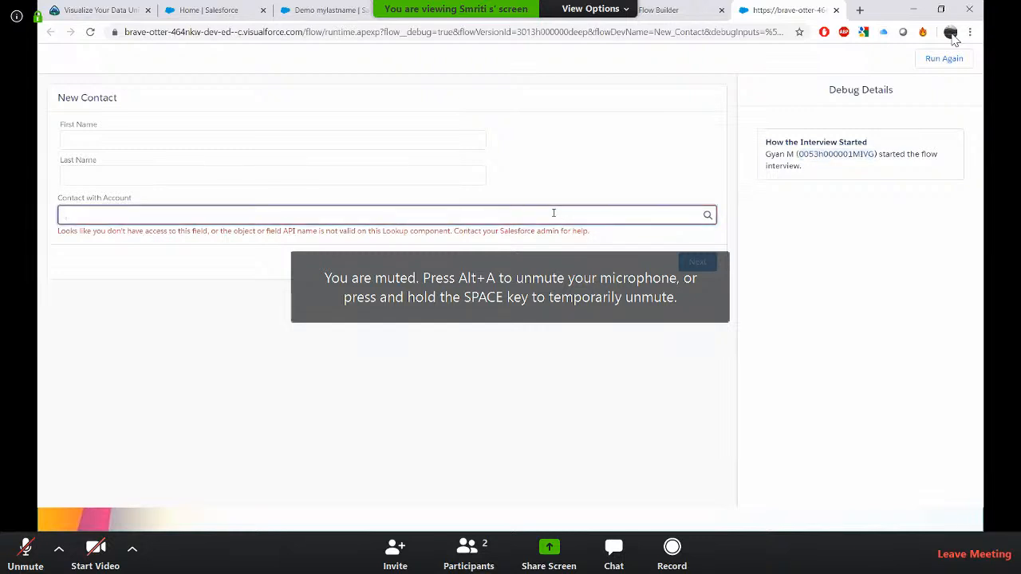
click(662, 10)
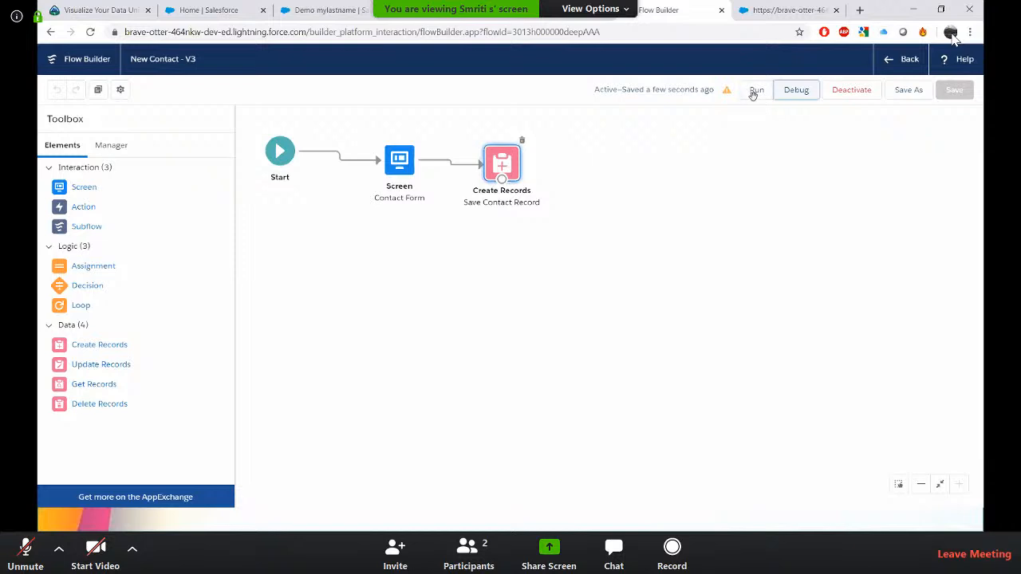
Reopen the Contact Form screen and the Save Contact Record element to review their settings.
double_click(412, 163)
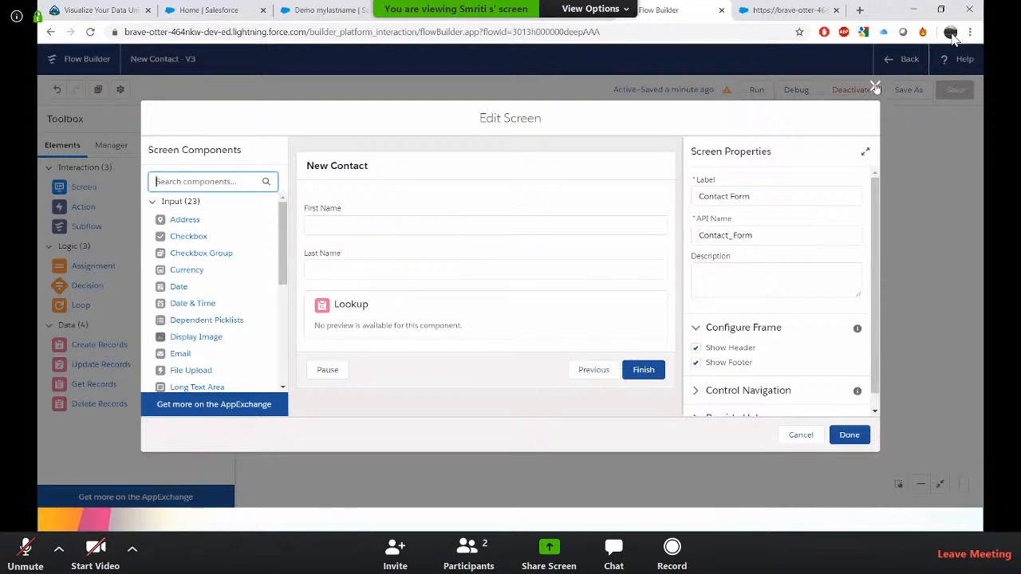
click(875, 85)
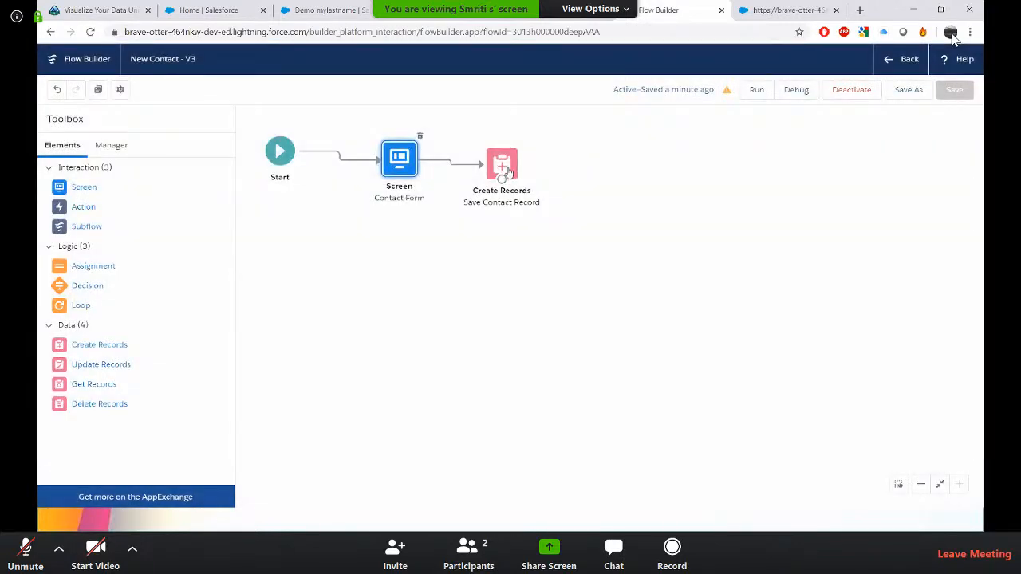
double_click(507, 170)
scroll(443, 290, down, 3)
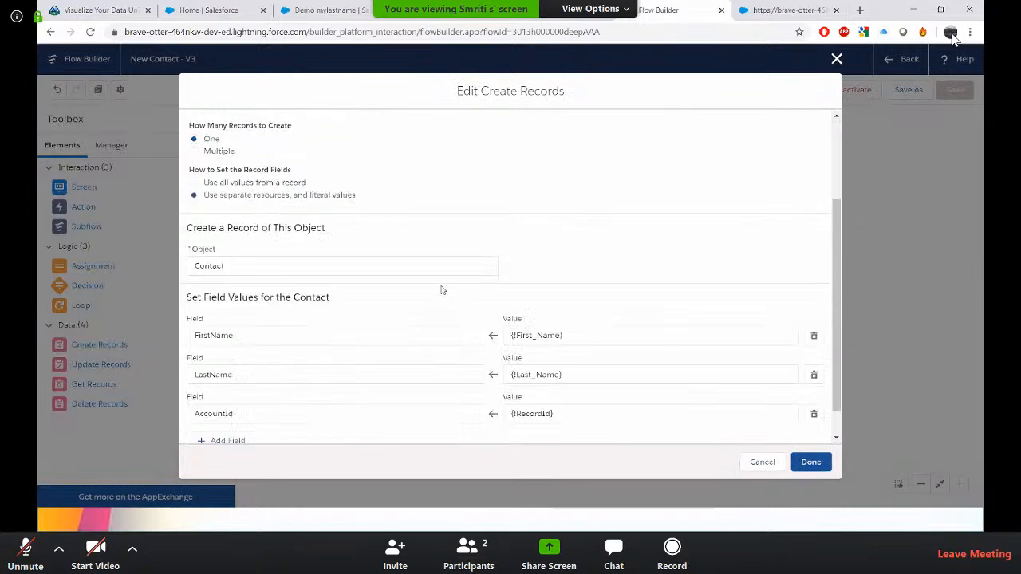
scroll(442, 290, down, 1)
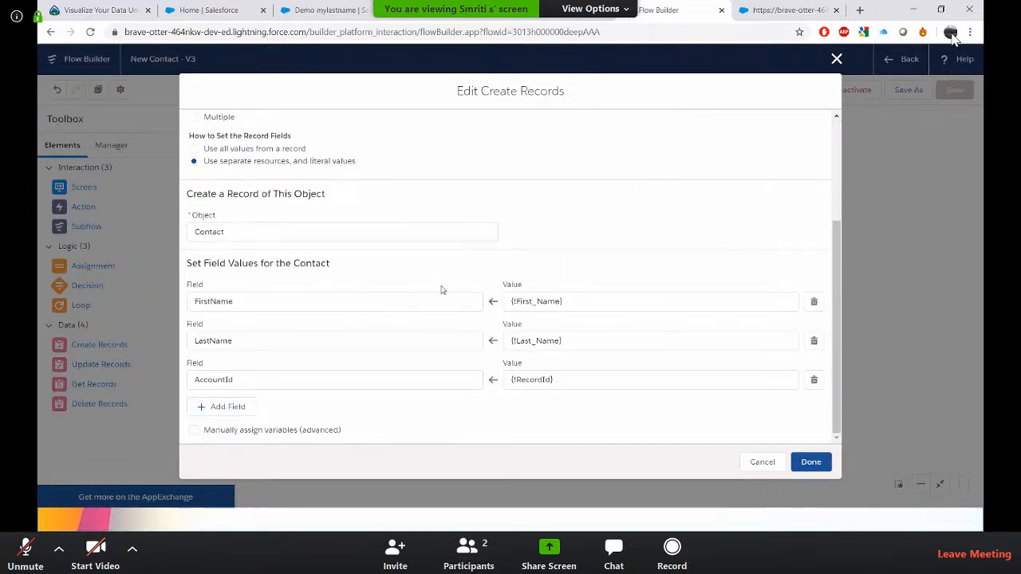
click(809, 460)
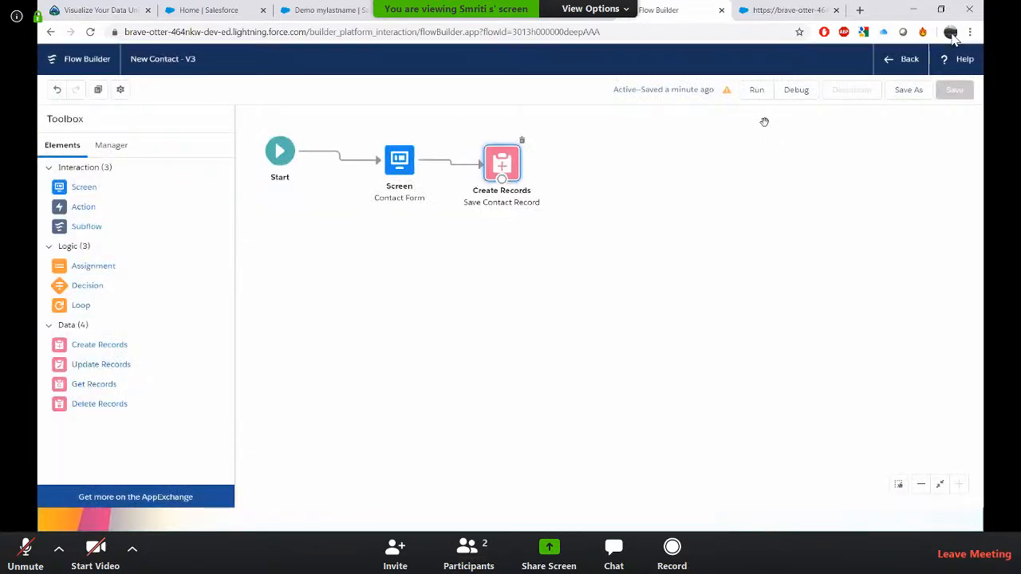
Run the flow again to preview the New Contact screen.
click(757, 89)
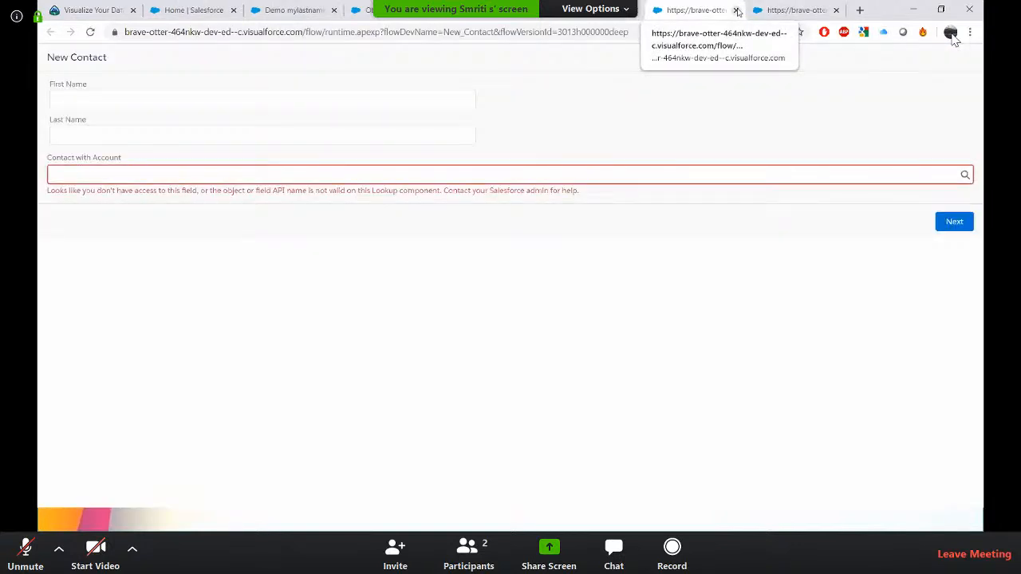
Close the flow run tab and open case 00001002 from the Cases list.
click(737, 11)
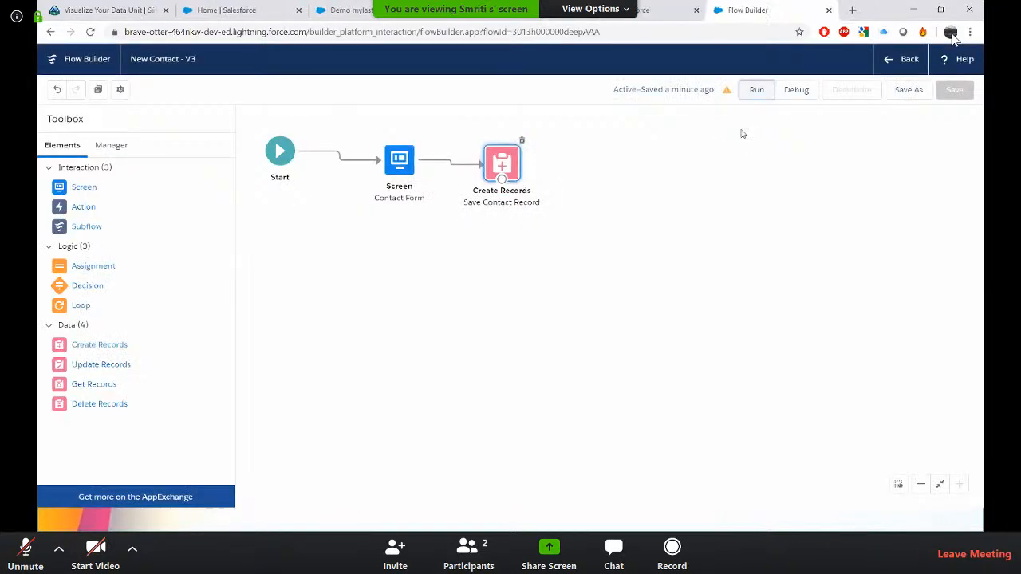
click(661, 11)
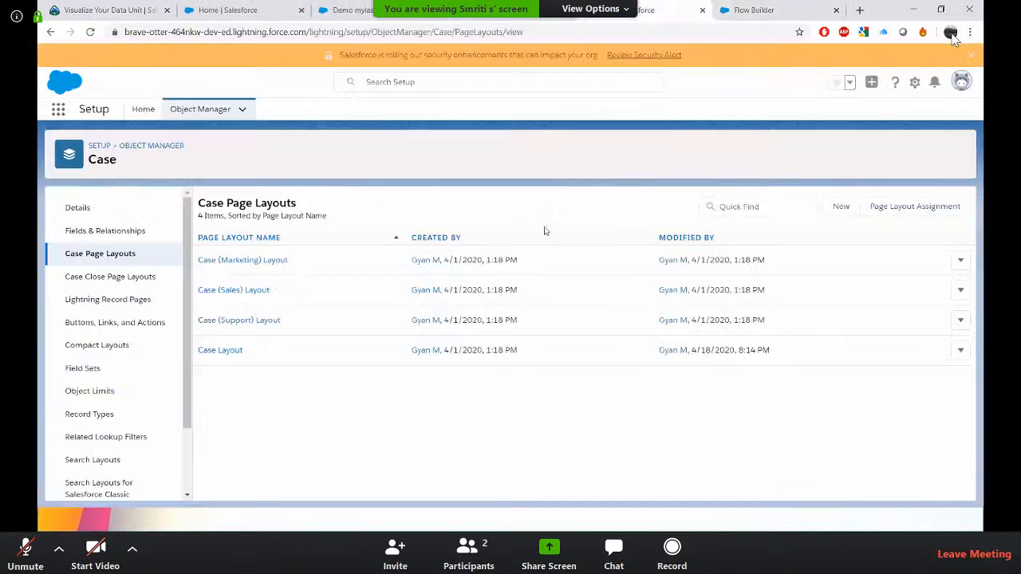
click(269, 9)
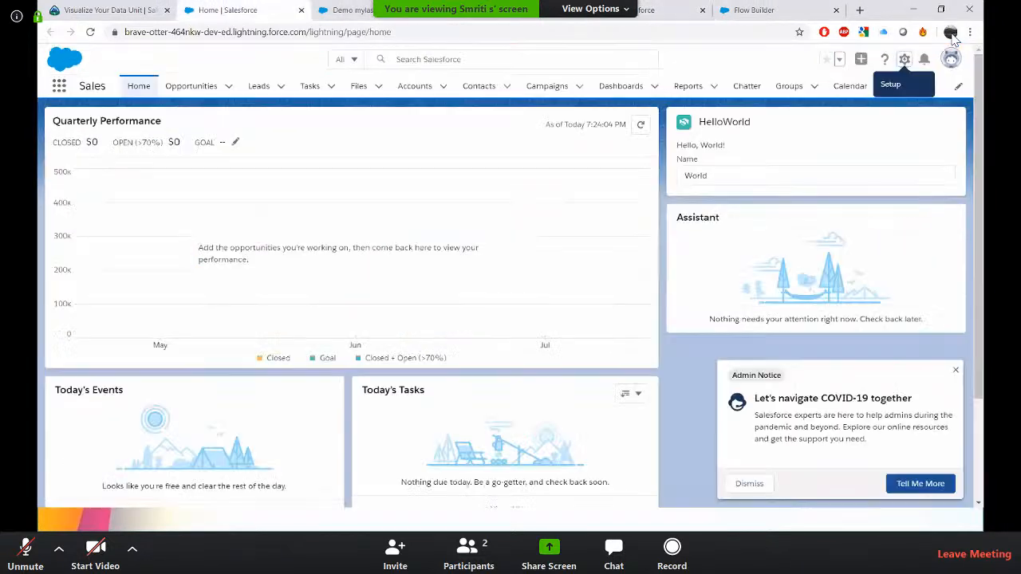
key(ctrl+Tab)
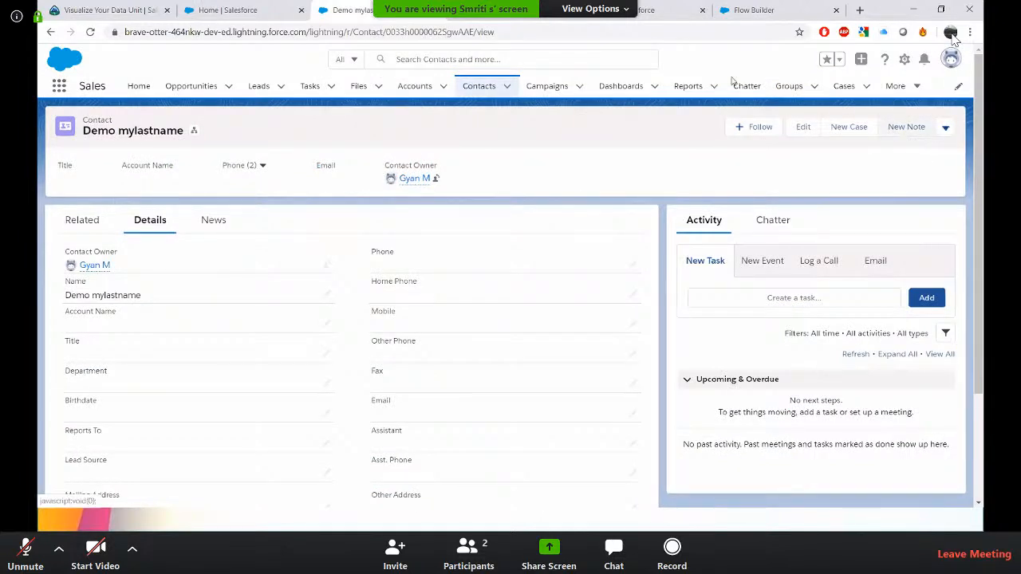
click(846, 87)
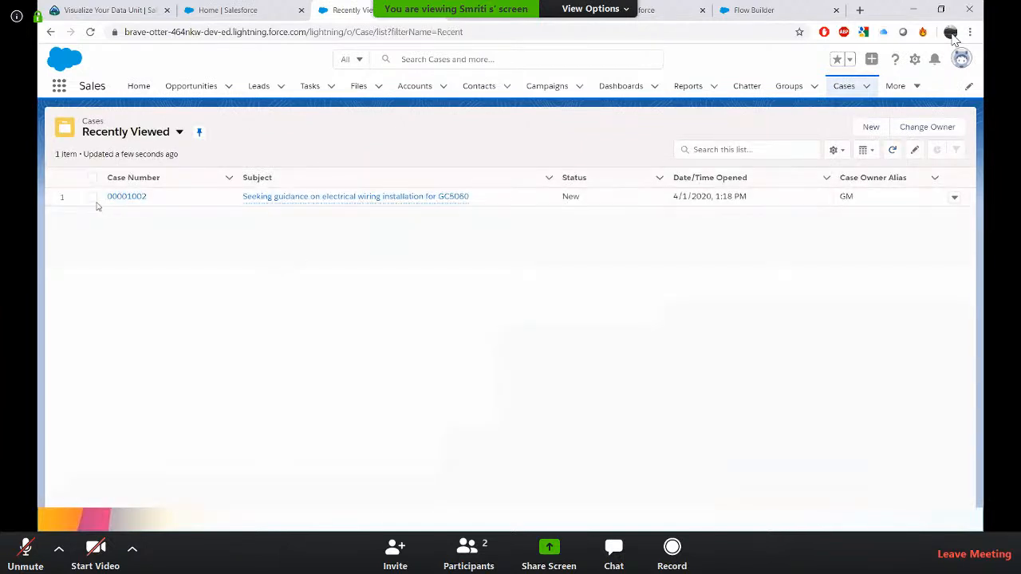
click(137, 198)
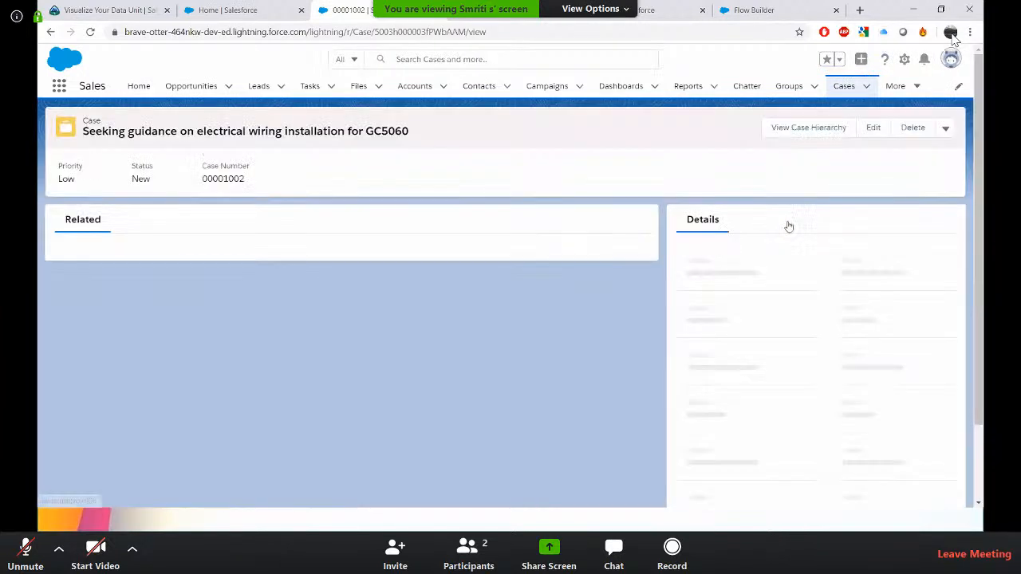
Launch the New Contacts quick action from the case record.
click(947, 128)
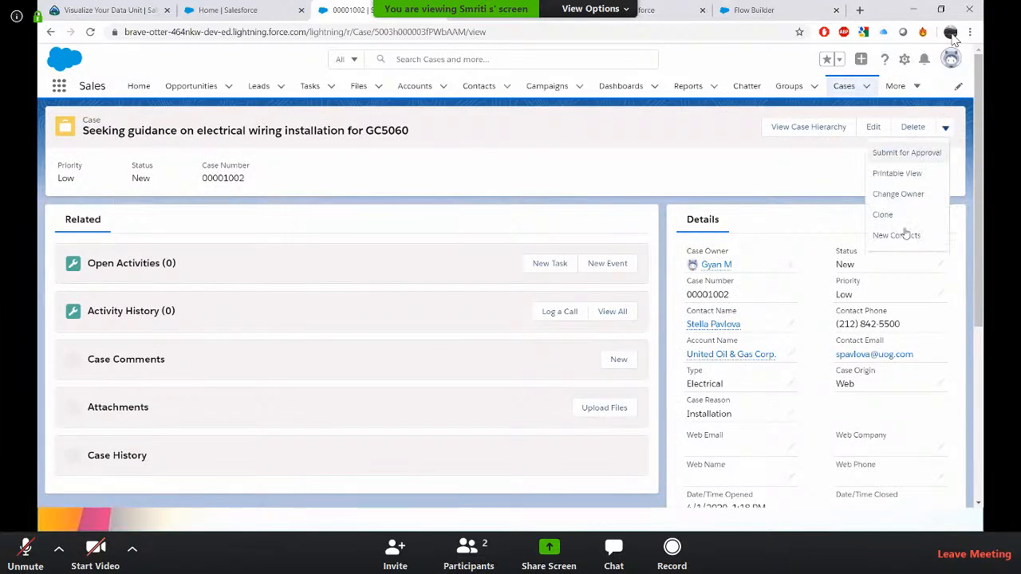
click(904, 234)
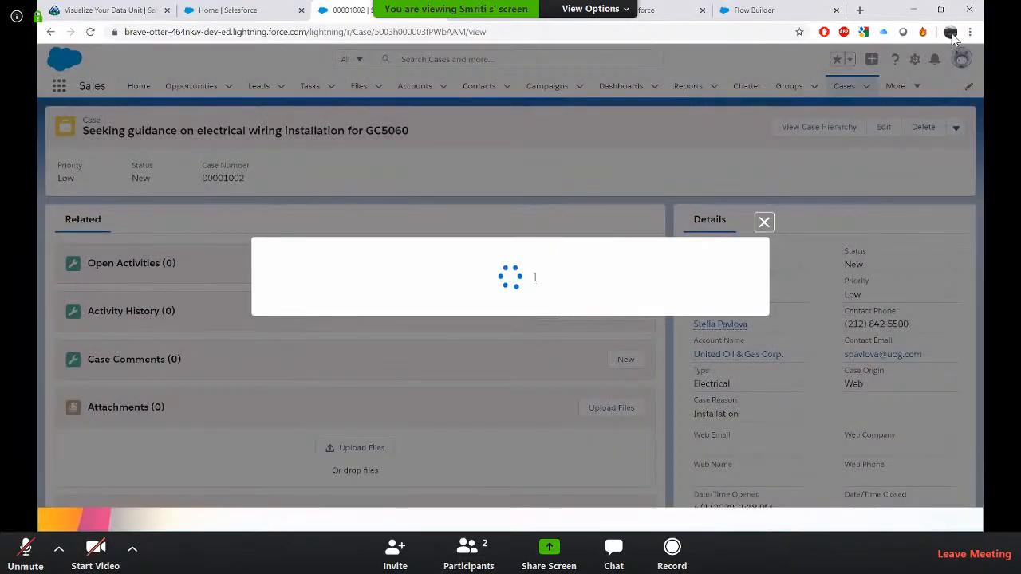
click(367, 237)
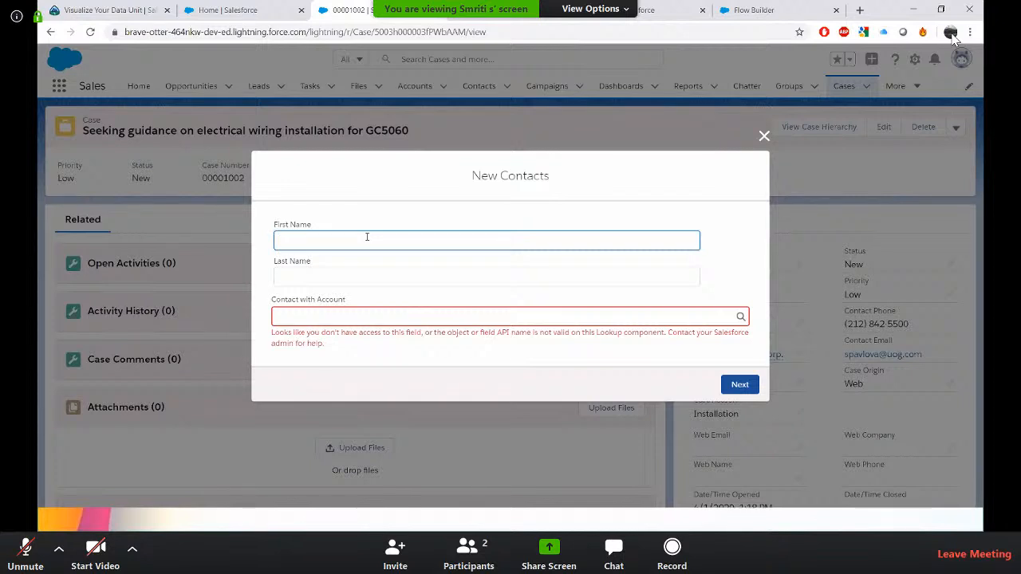
key(Tab)
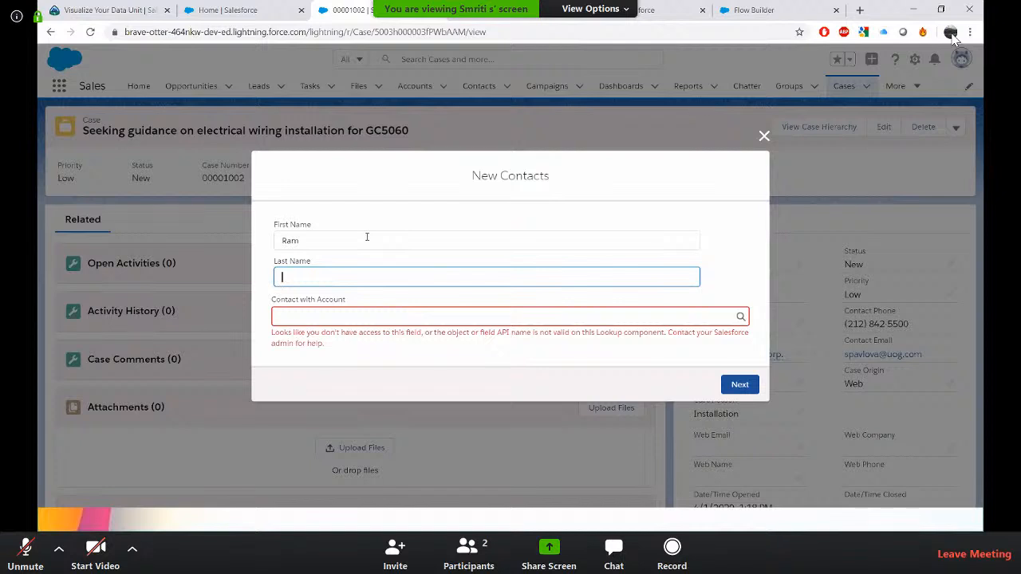
Try entering text in the Contact with Account lookup, submit the screen, and close the dialog.
click(637, 319)
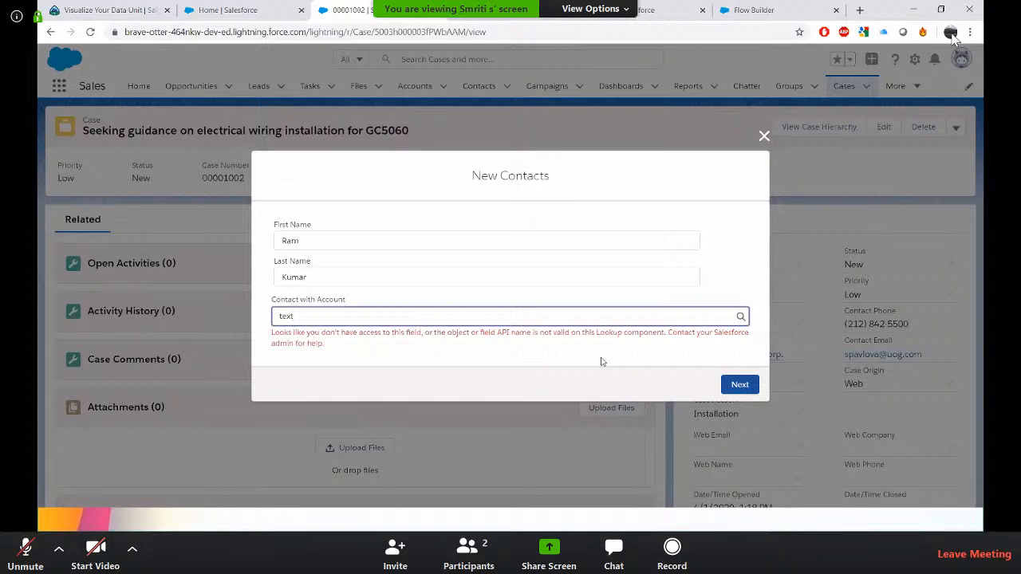
click(756, 384)
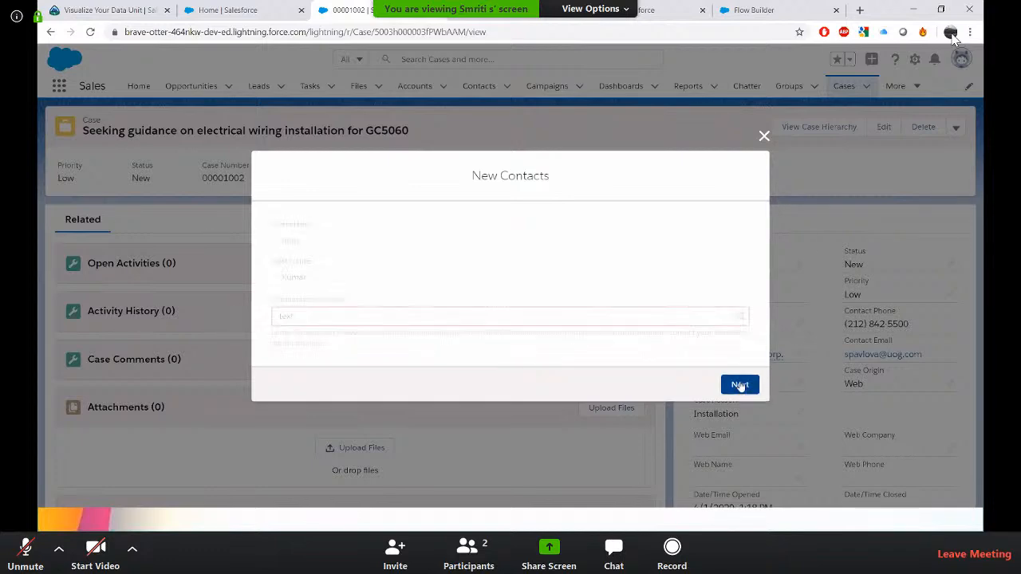
click(764, 136)
click(484, 12)
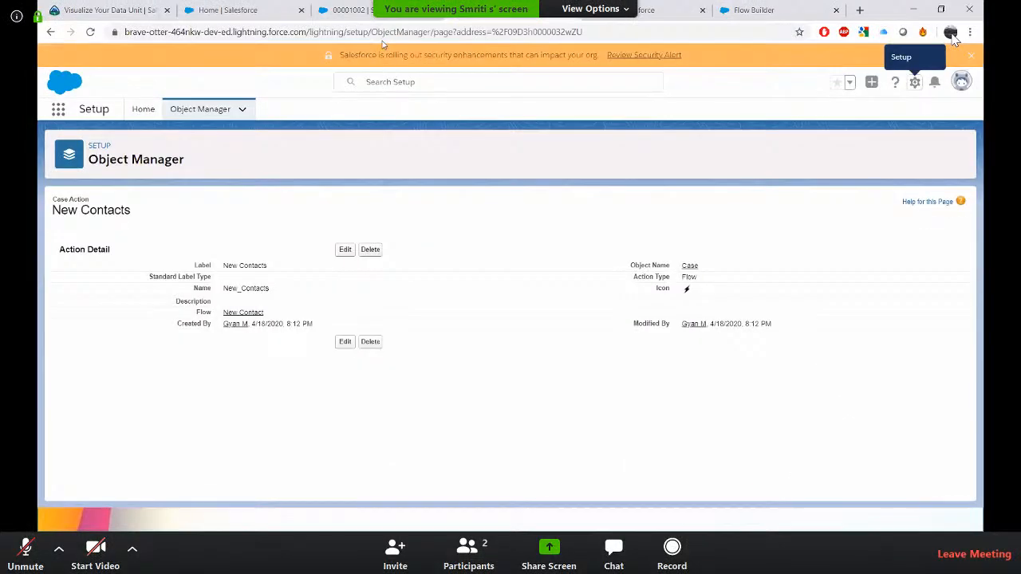
click(269, 6)
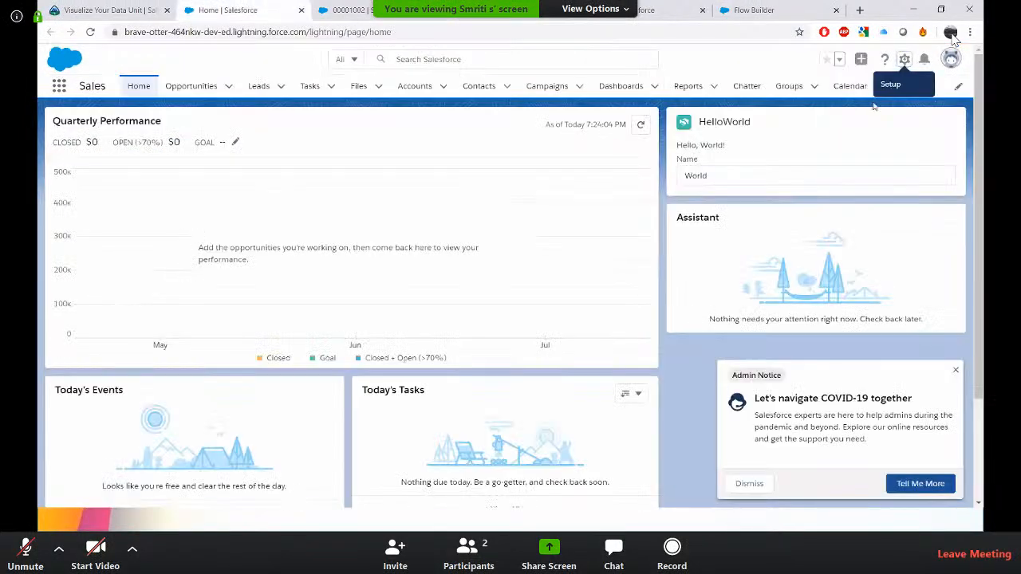
click(905, 59)
click(880, 93)
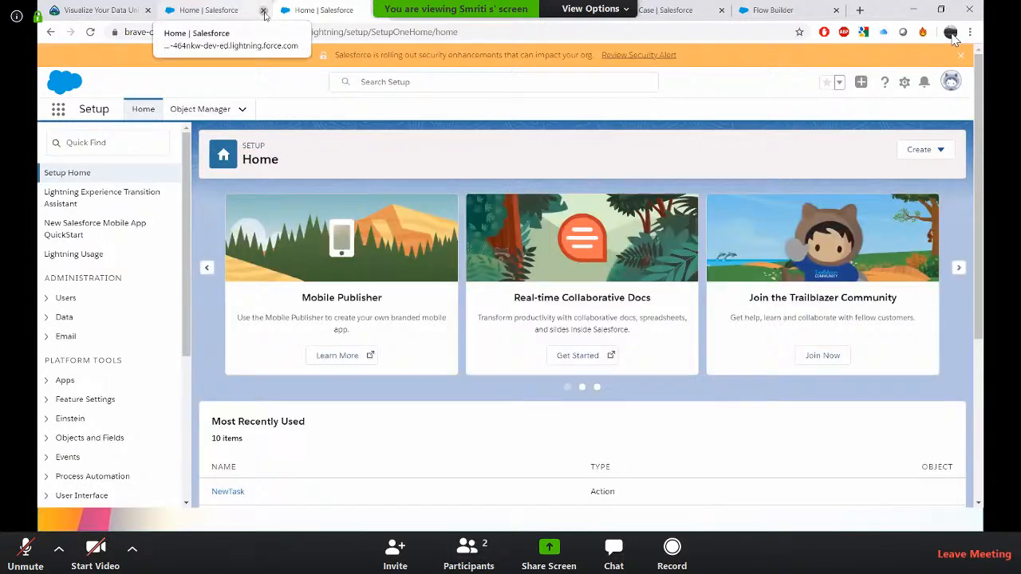
Close the org's browser tabs, including Flow Builder, leaving the site without saving.
click(263, 10)
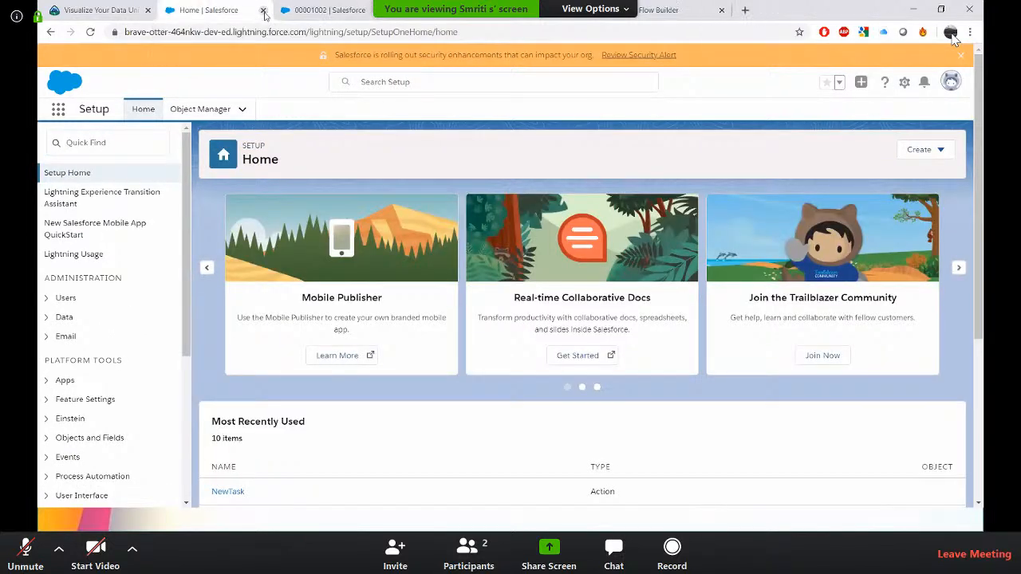
click(263, 10)
click(263, 11)
click(263, 11)
click(263, 10)
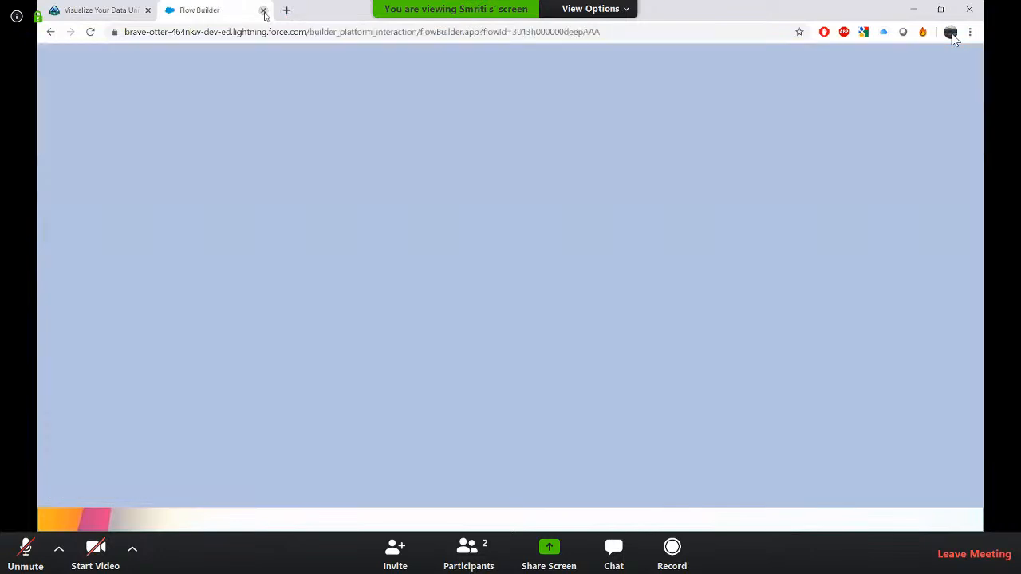
click(264, 10)
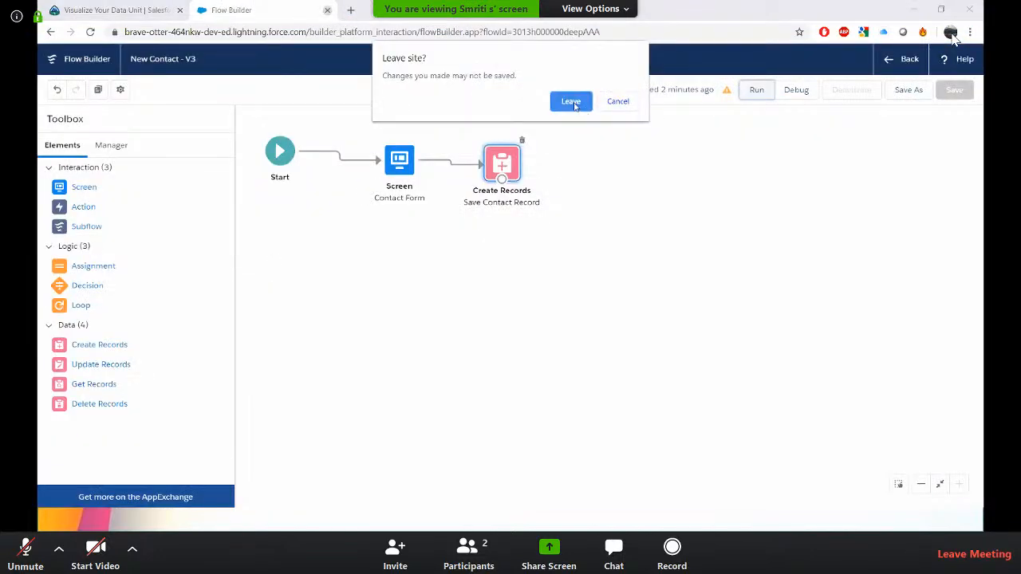
click(571, 102)
Launch My Trailhead Playground 3 from the Trailhead project page.
click(260, 215)
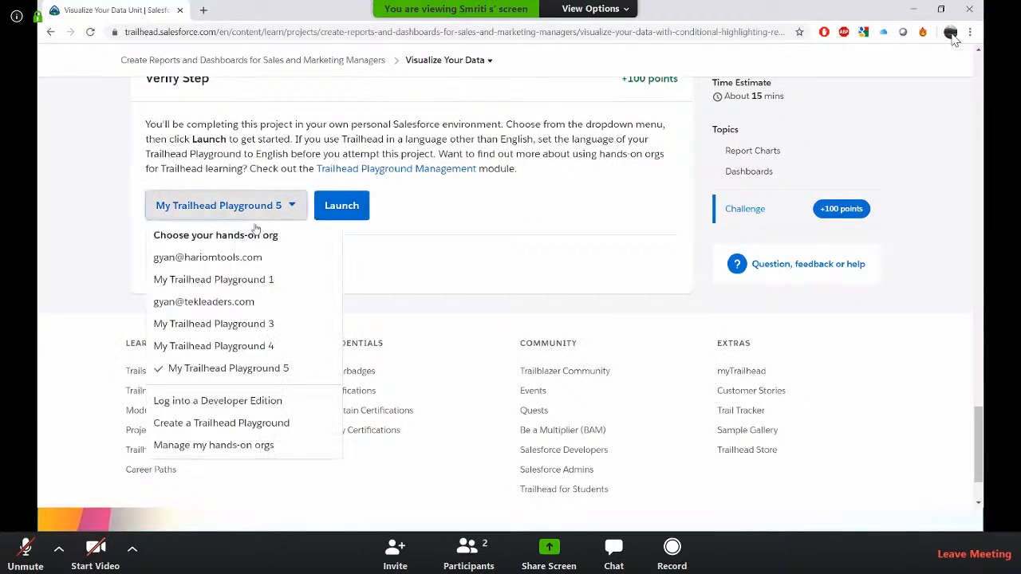
click(216, 326)
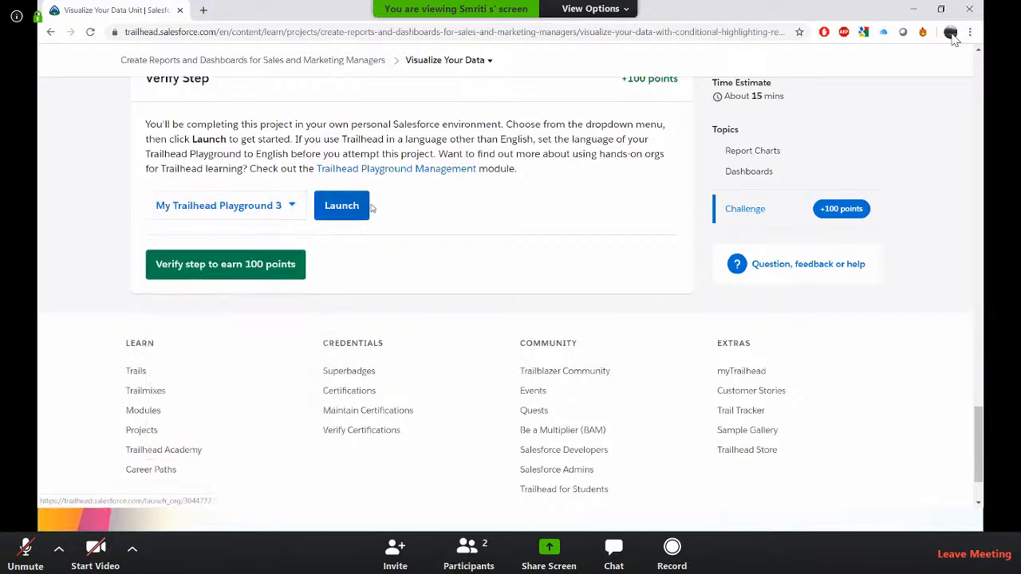
click(362, 209)
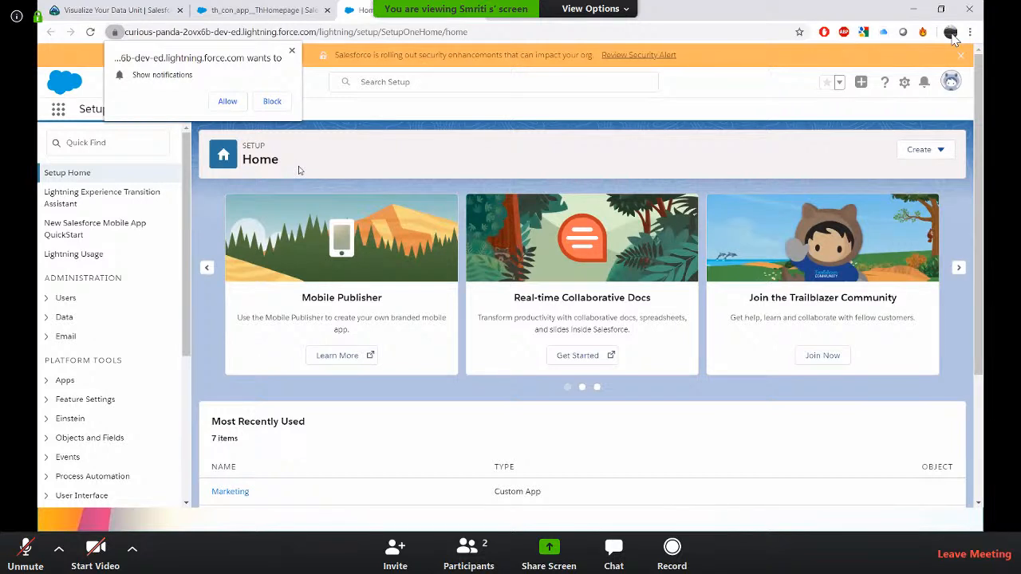
Dismiss the notification prompt and open Flows in Setup by searching for flow.
click(291, 51)
click(132, 140)
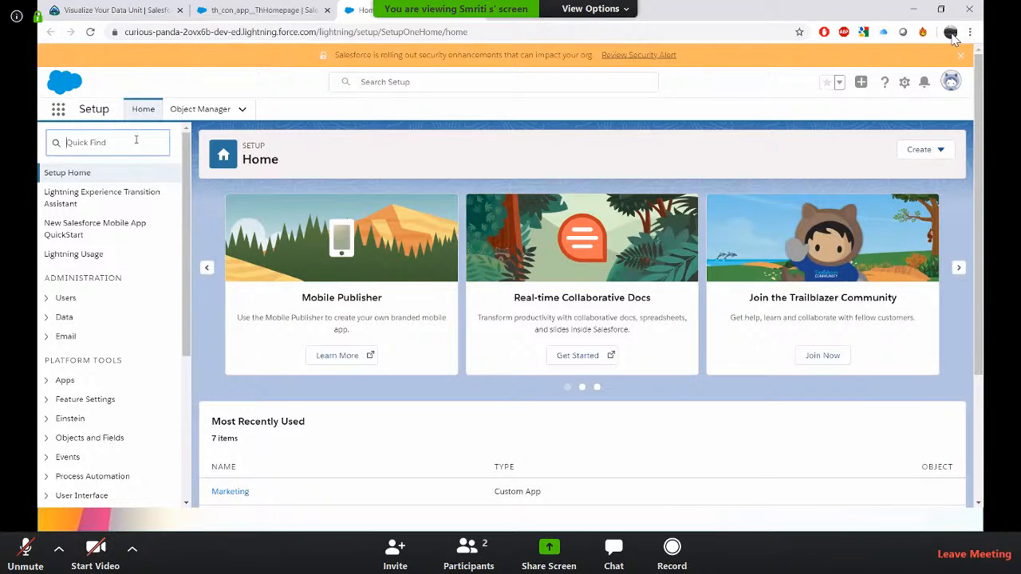
text(flow)
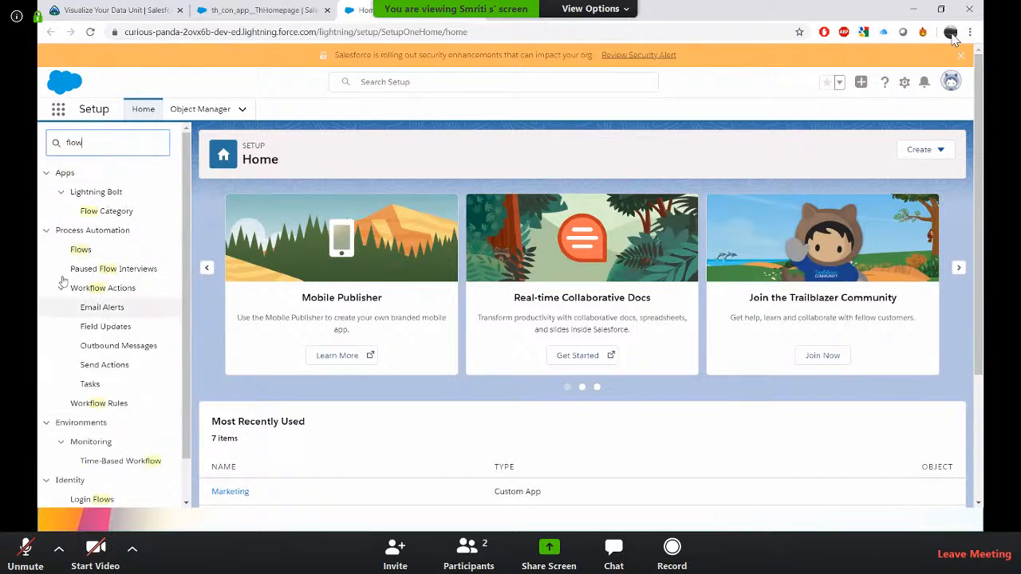
click(81, 251)
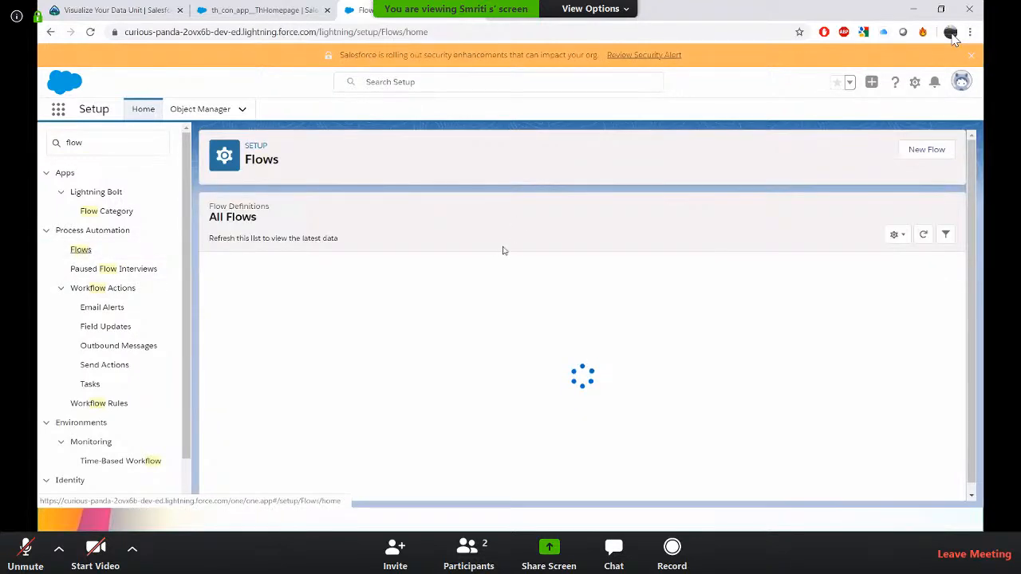
Create a new Autolaunched Flow.
click(942, 152)
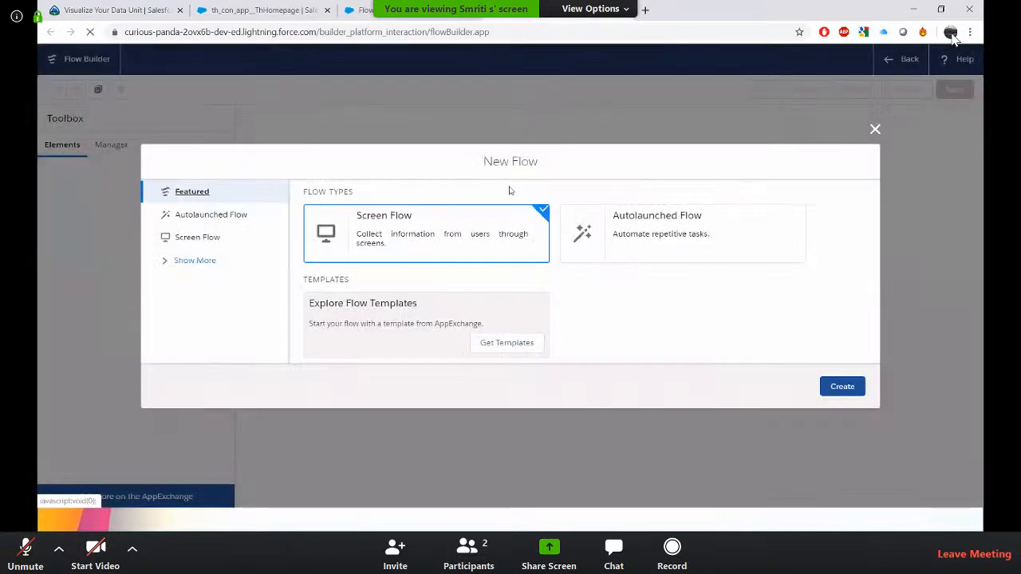
click(636, 247)
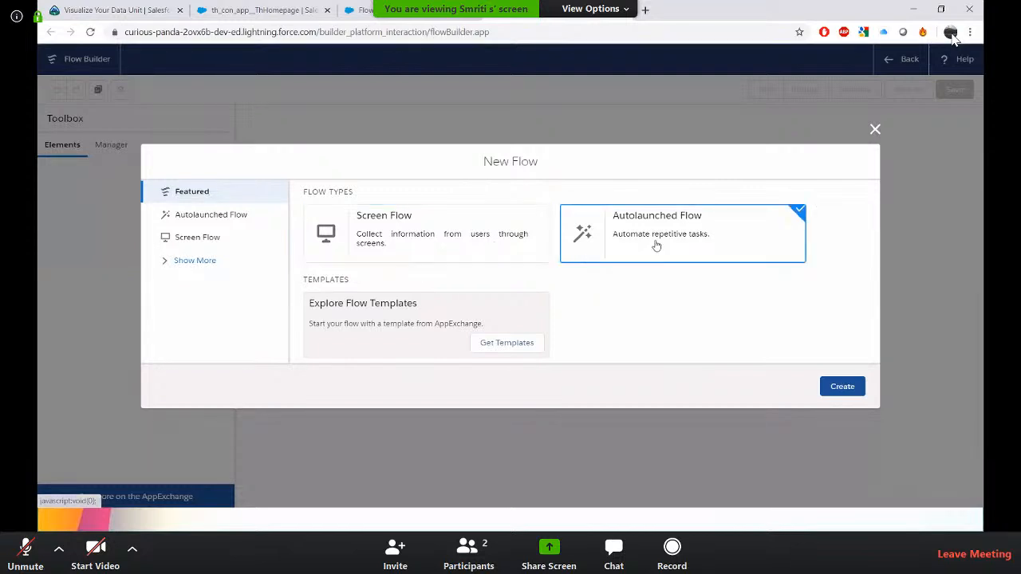
click(844, 386)
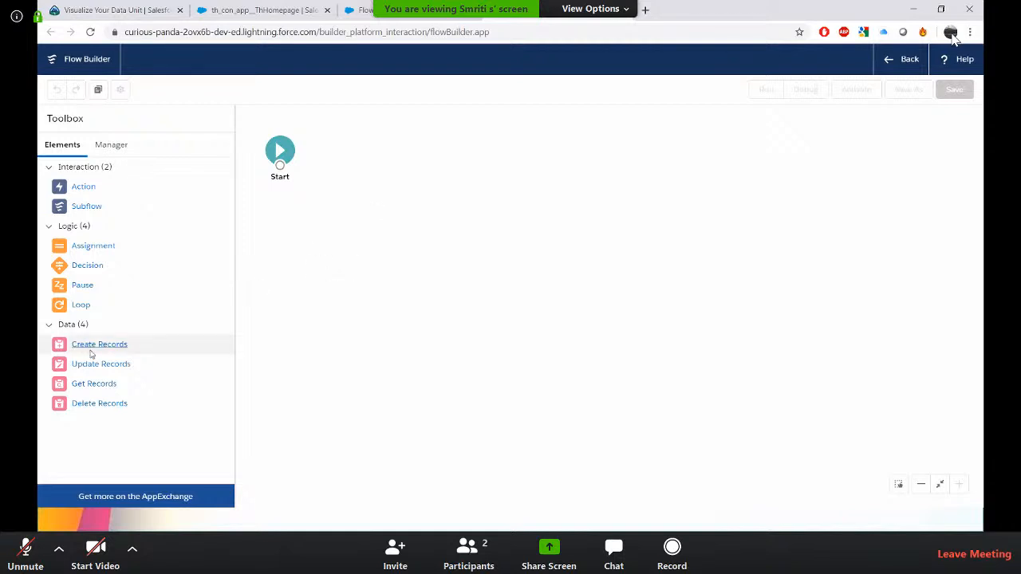
Create a new Text variable resource named RecordId, marked available for input.
mouse_move(90, 349)
mouse_down()
mouse_move(465, 143)
mouse_move(382, 154)
mouse_move(97, 345)
mouse_up()
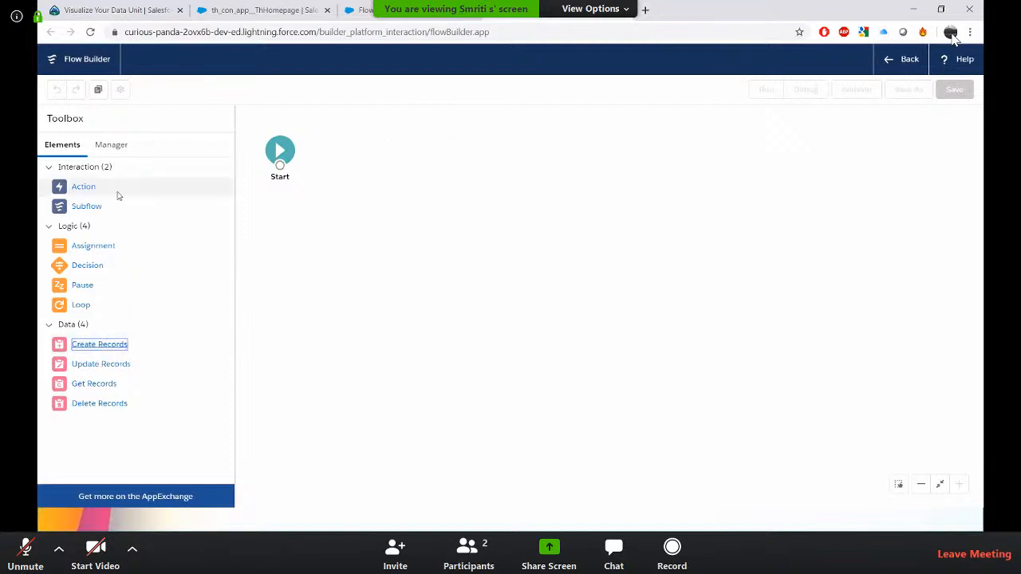
click(108, 147)
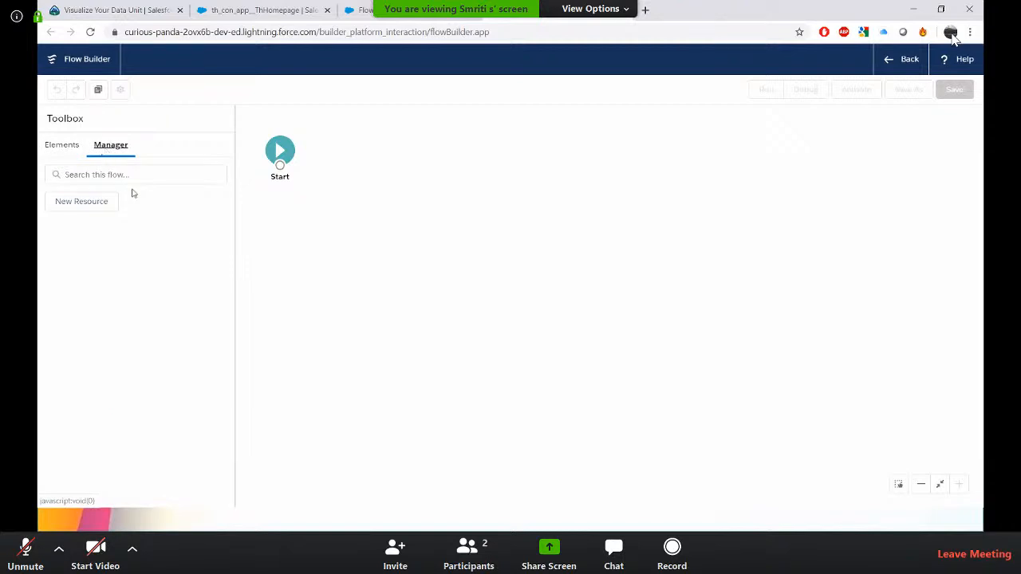
click(98, 204)
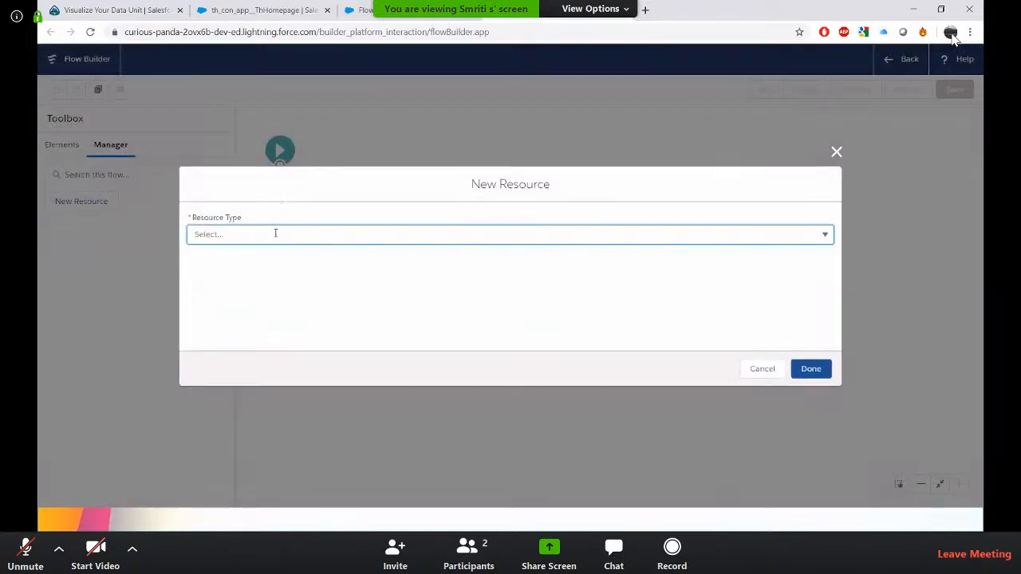
click(275, 234)
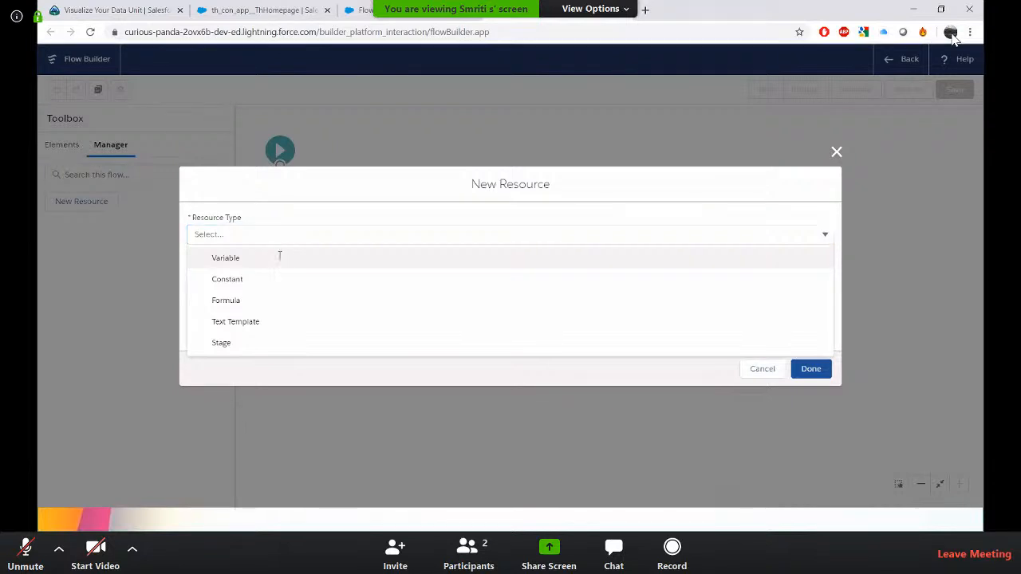
click(279, 257)
click(301, 262)
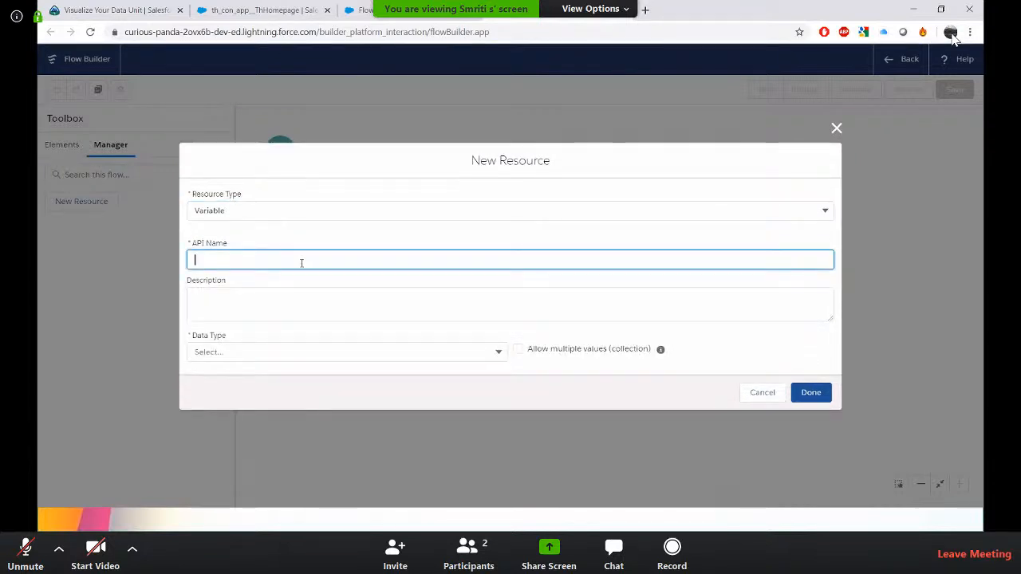
text(Record)
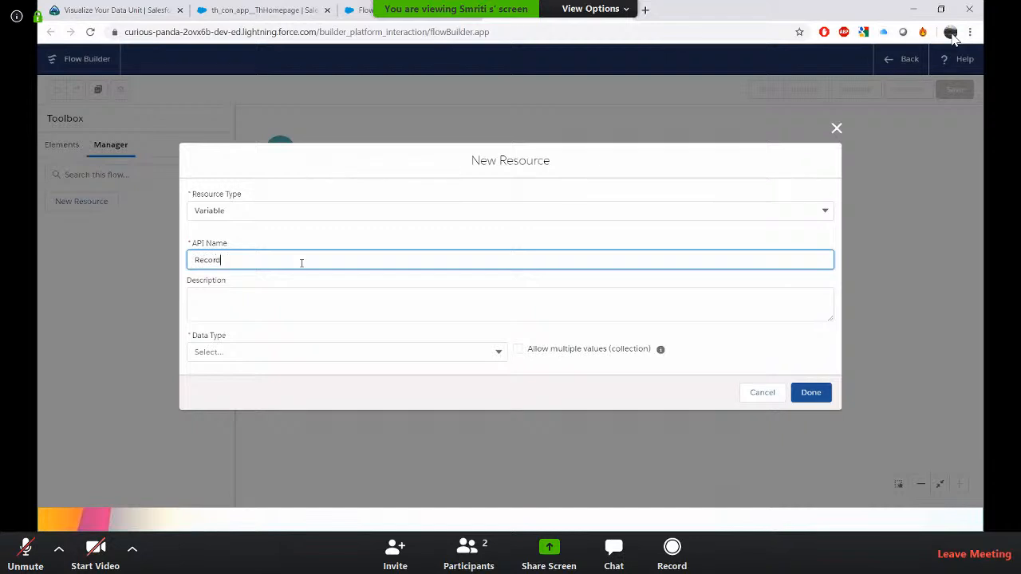
text(Id)
click(345, 351)
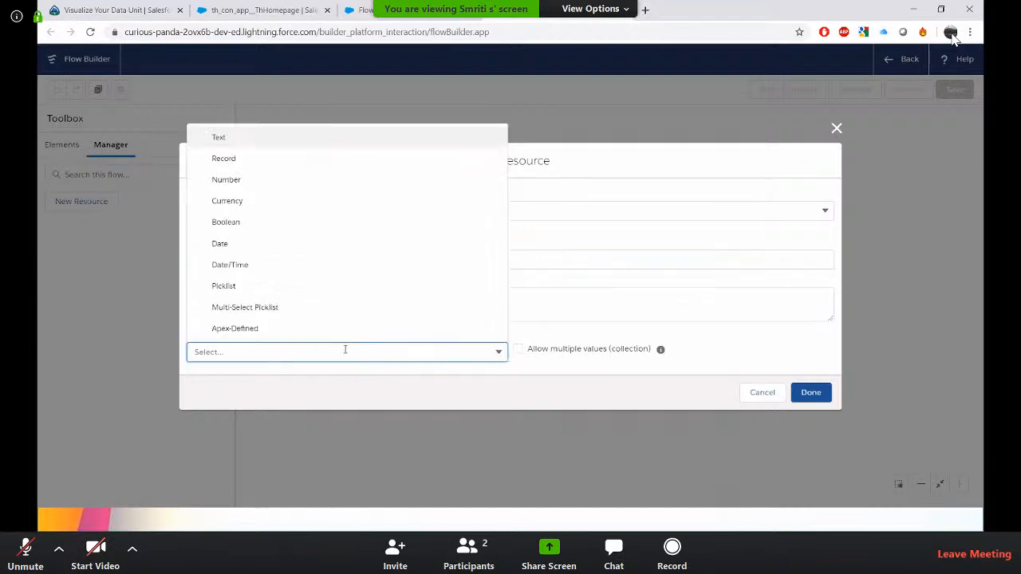
click(252, 135)
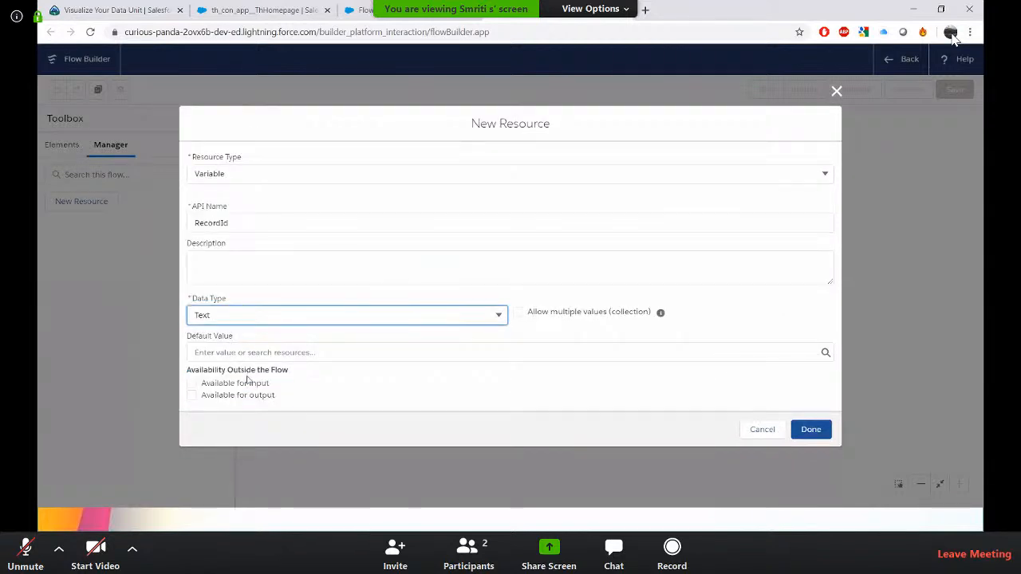
click(192, 385)
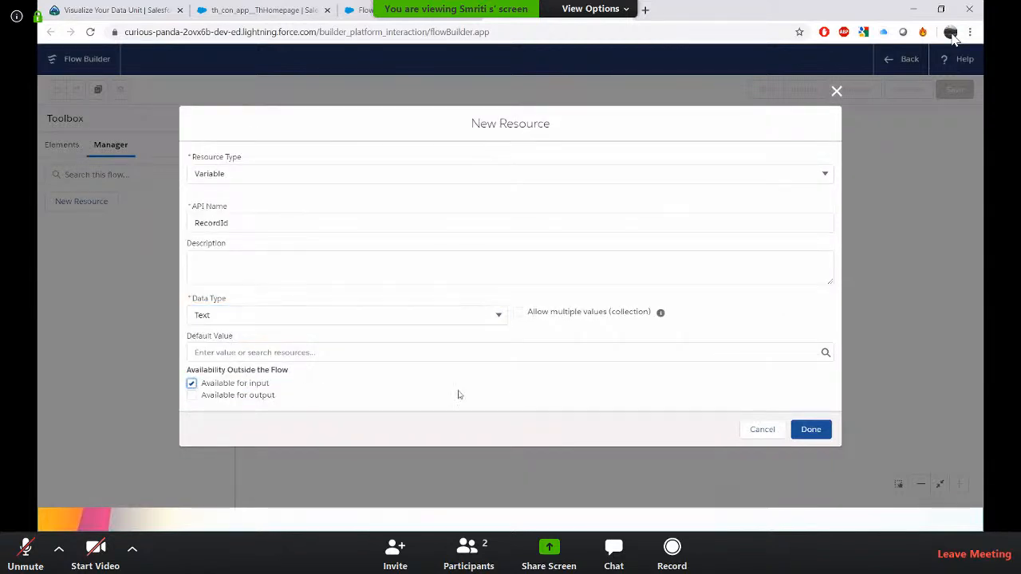
click(811, 429)
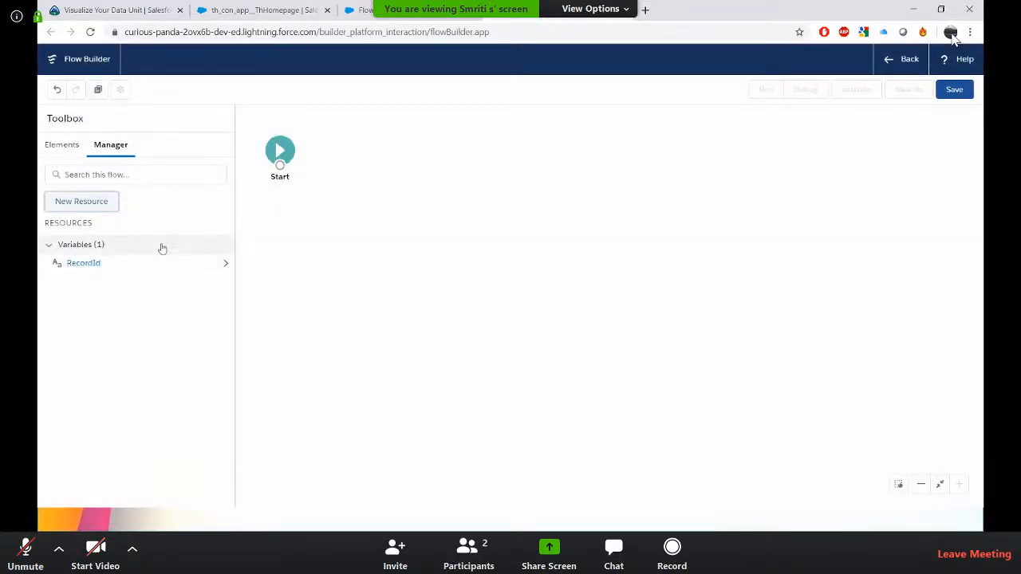
Add a Create Records element labelled New Contact that creates one Contact record using separate resources and literal values.
click(51, 150)
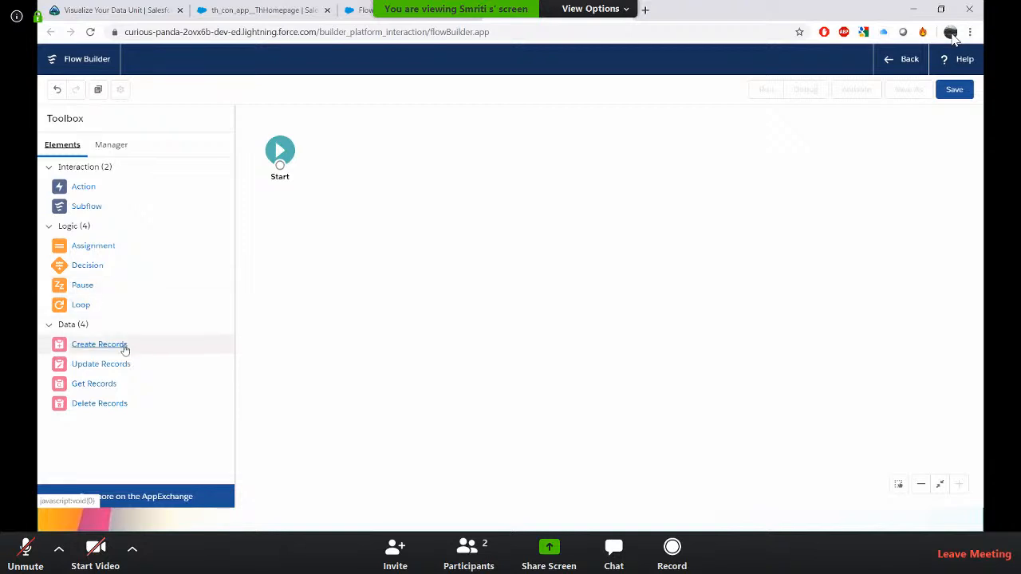
drag(123, 345, 360, 150)
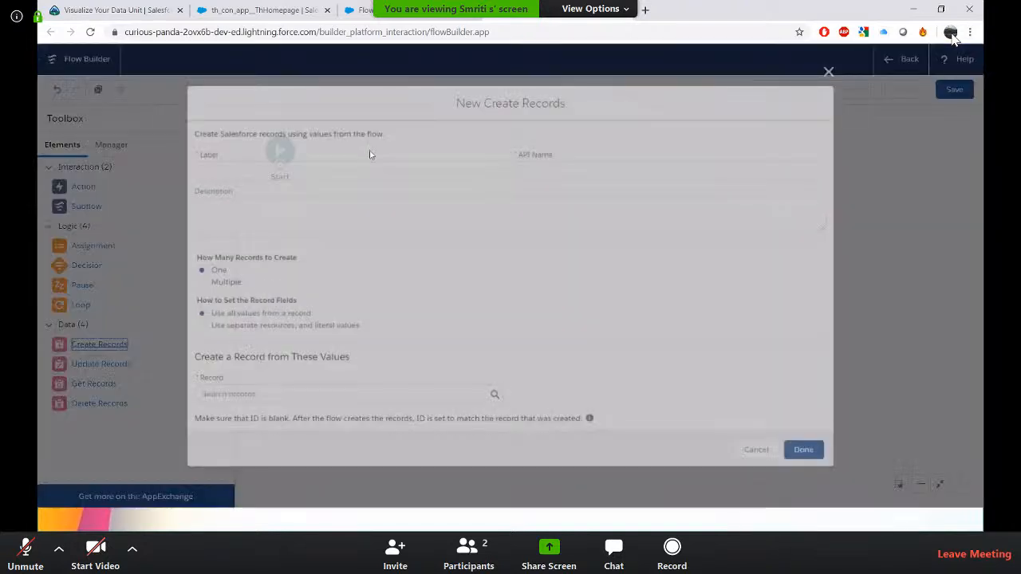
text(N)
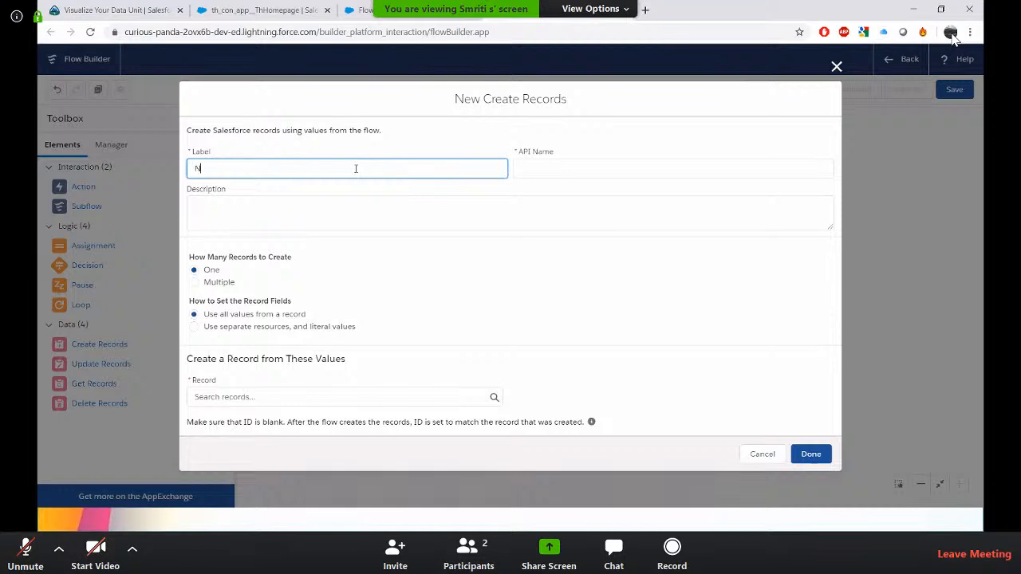
text(ew Contact)
key(Tab)
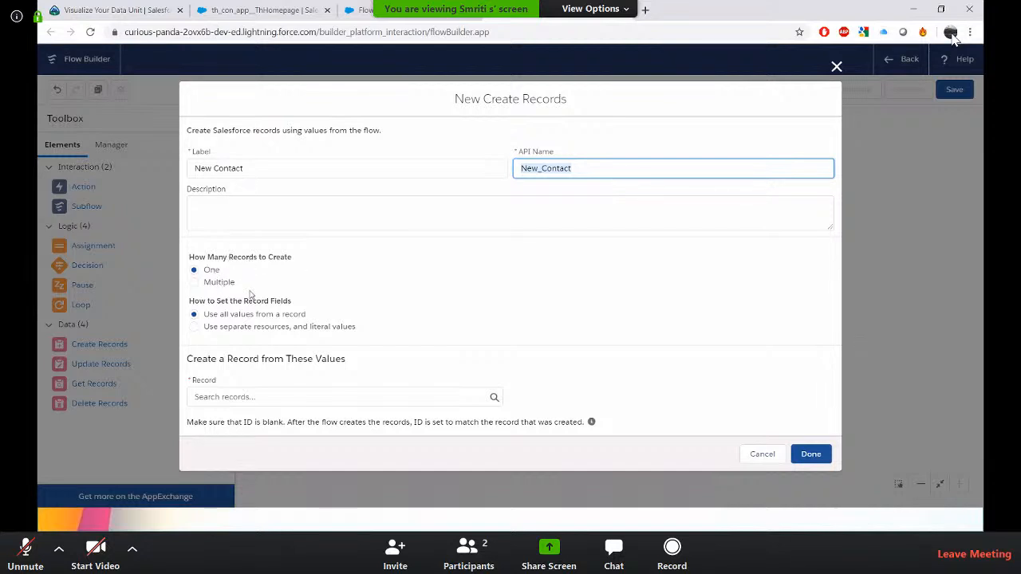
click(192, 330)
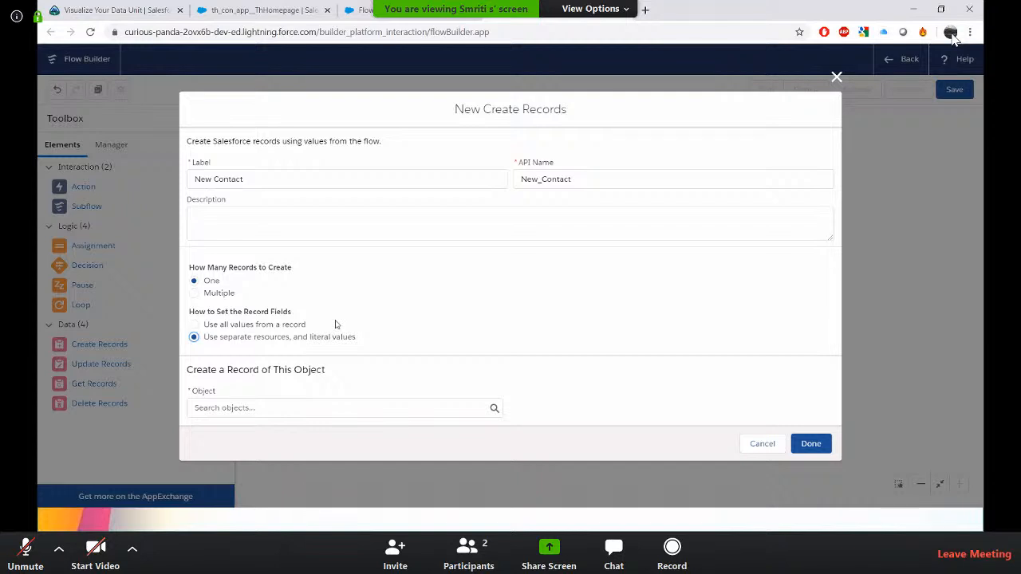
click(405, 411)
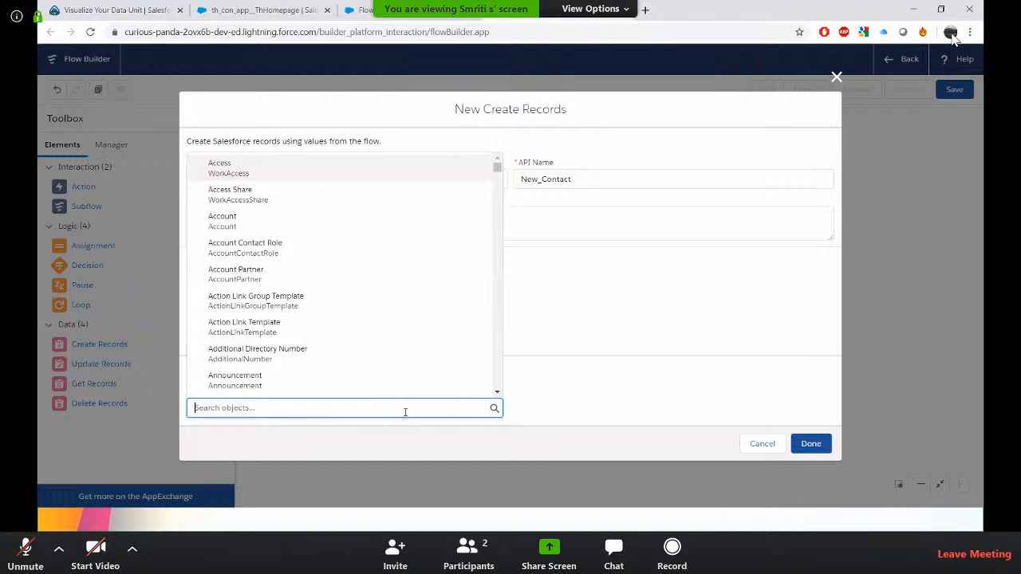
text(COnta)
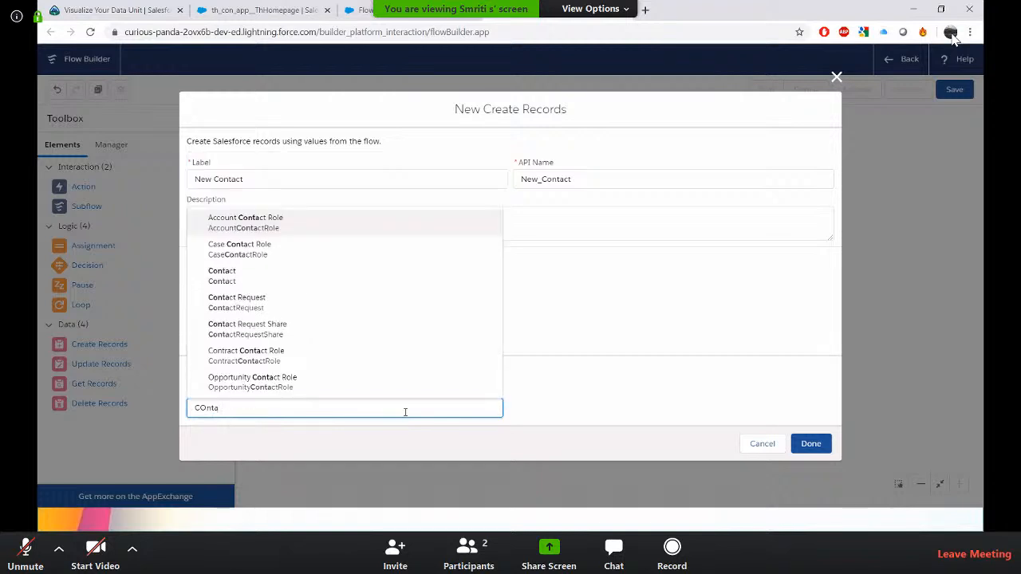
click(342, 278)
scroll(571, 374, down, 1)
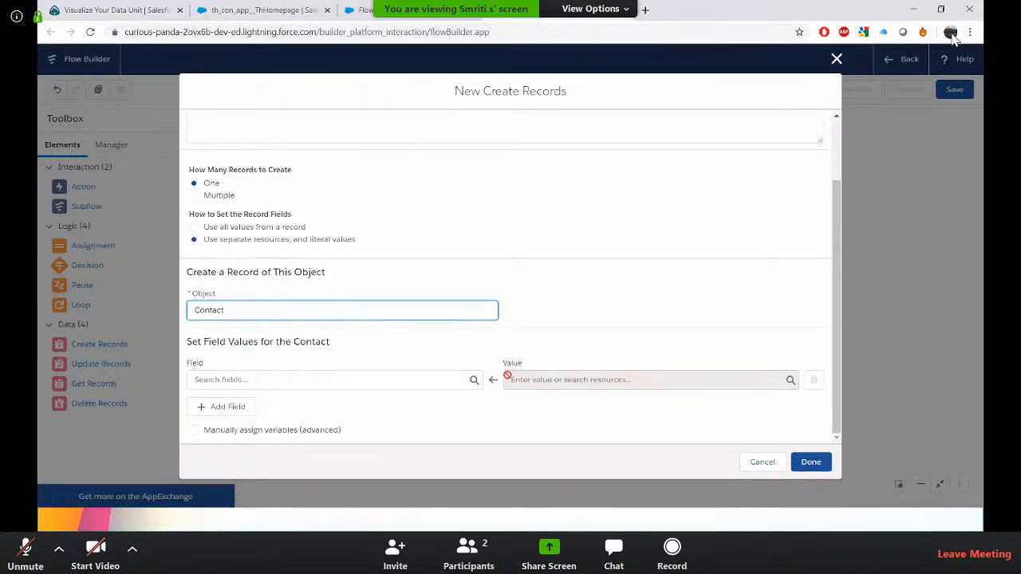
Map the contact's FirstName field to a sample first name value.
click(464, 378)
text(first)
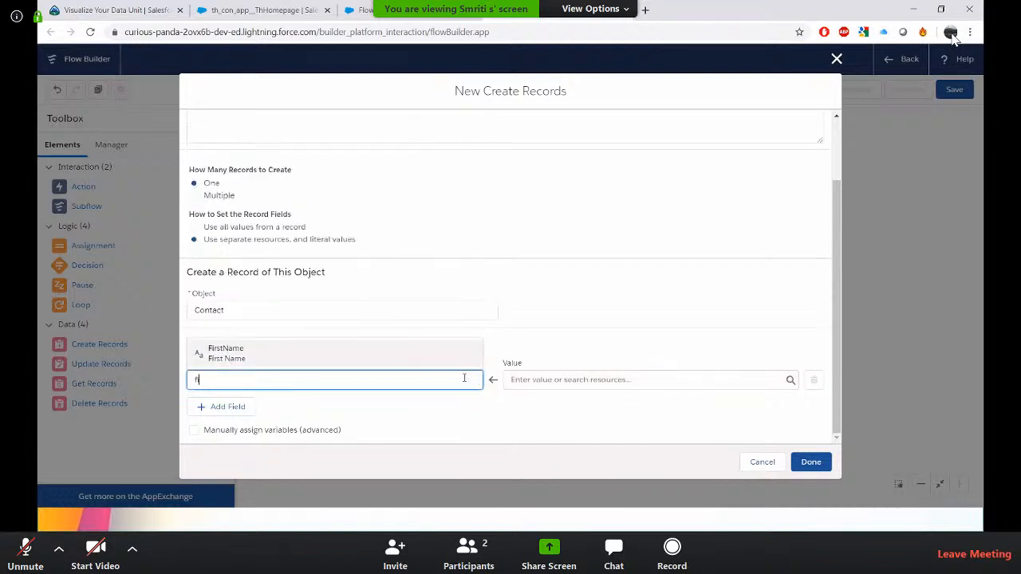
click(362, 352)
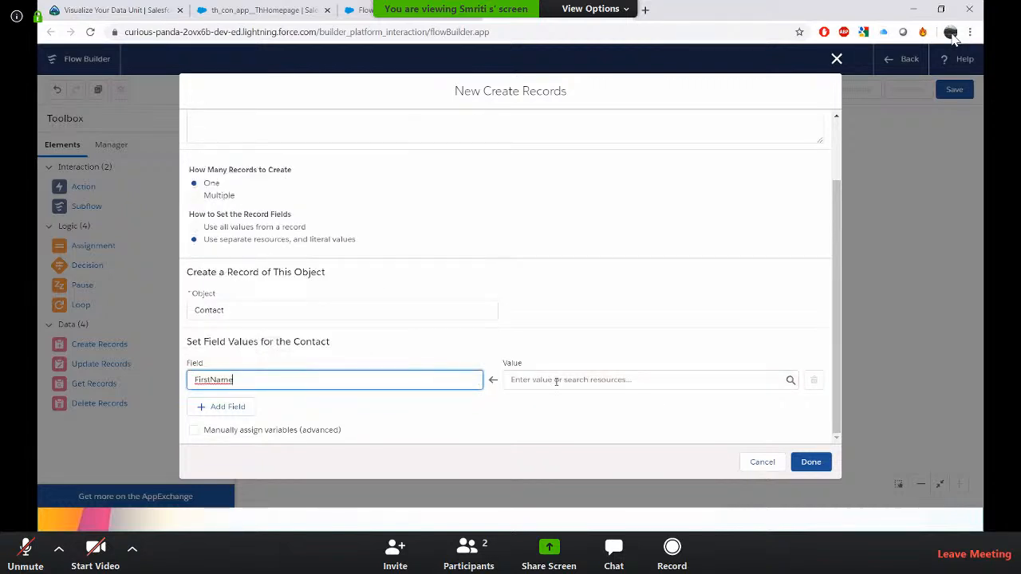
click(558, 380)
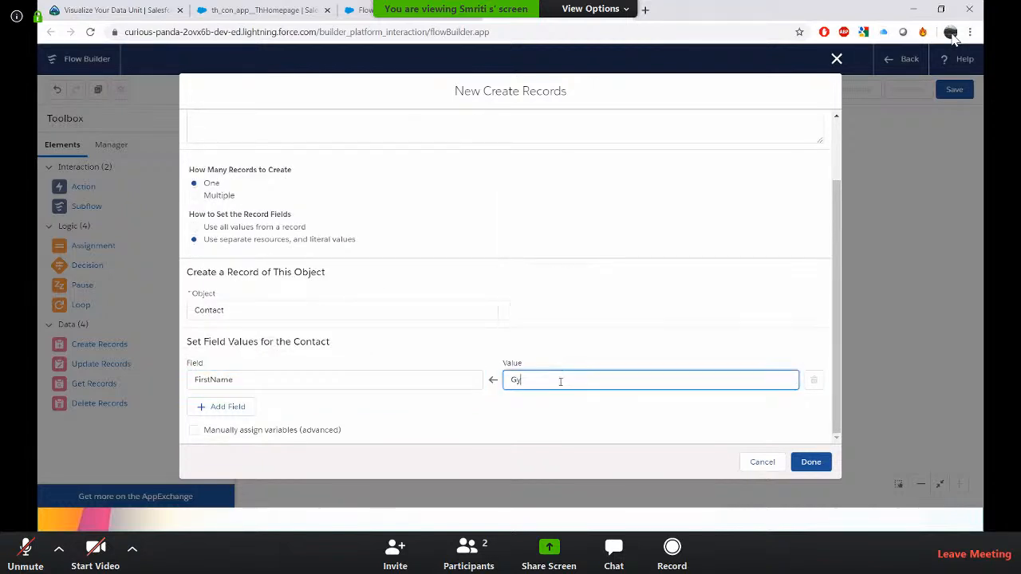
key(Tab)
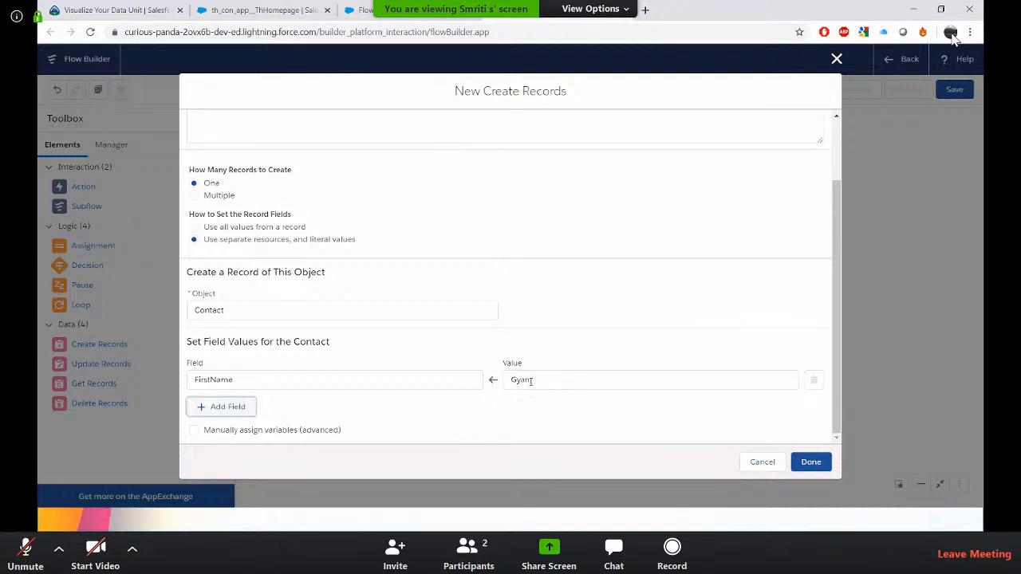
Add a LastName field row and set it to a sample last name value.
click(244, 408)
scroll(401, 342, down, 1)
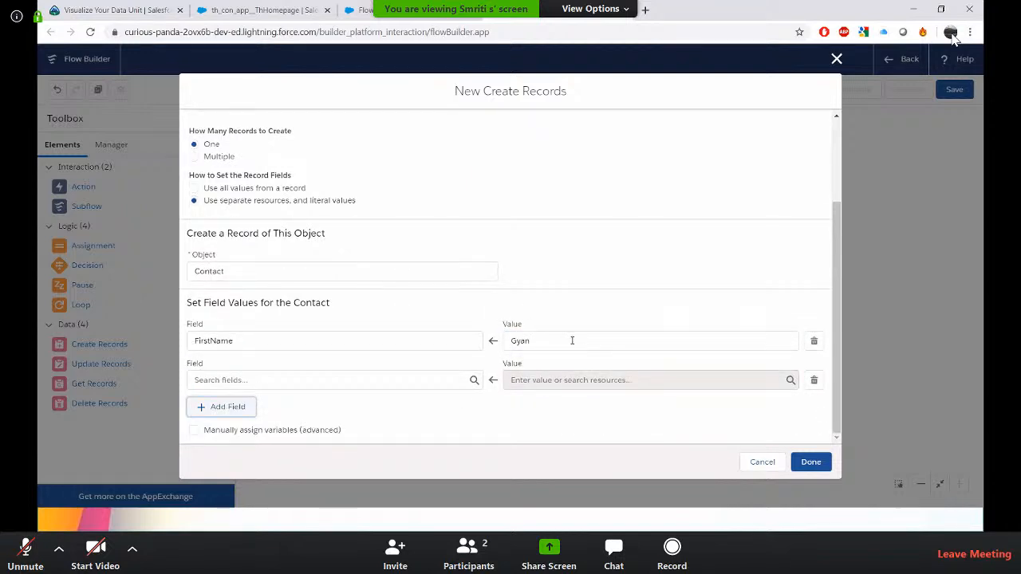
click(394, 378)
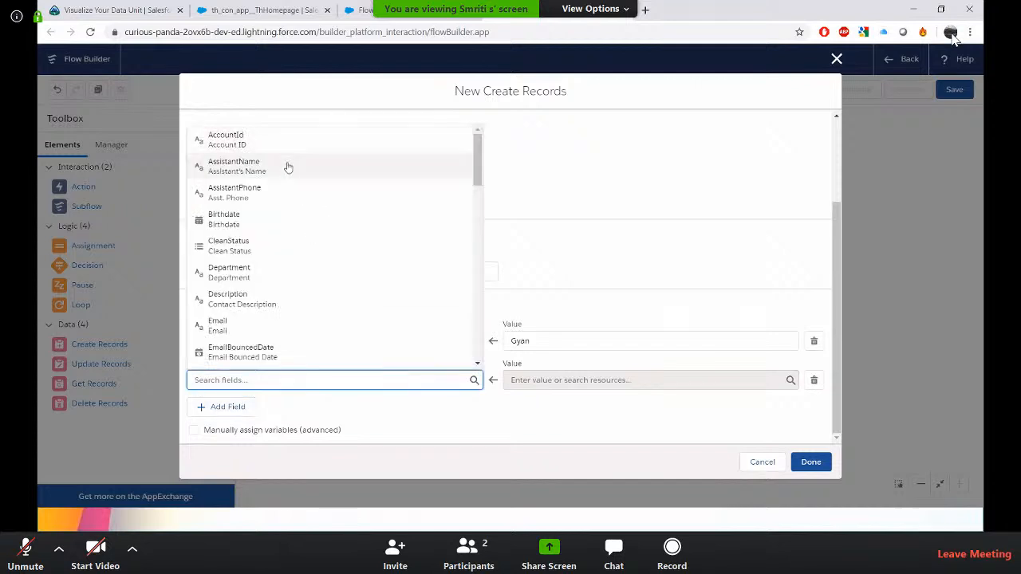
text(last)
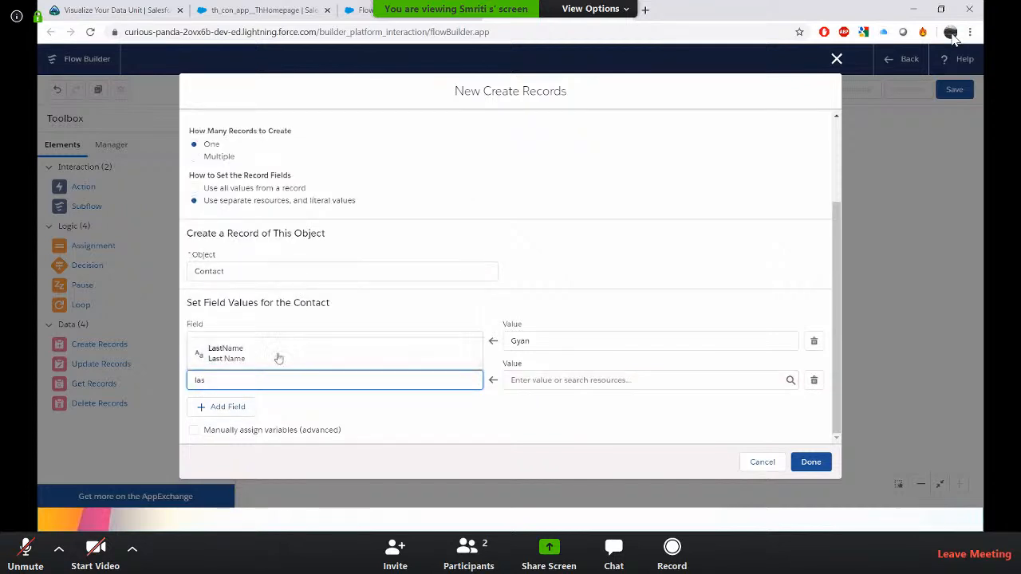
click(278, 356)
click(554, 380)
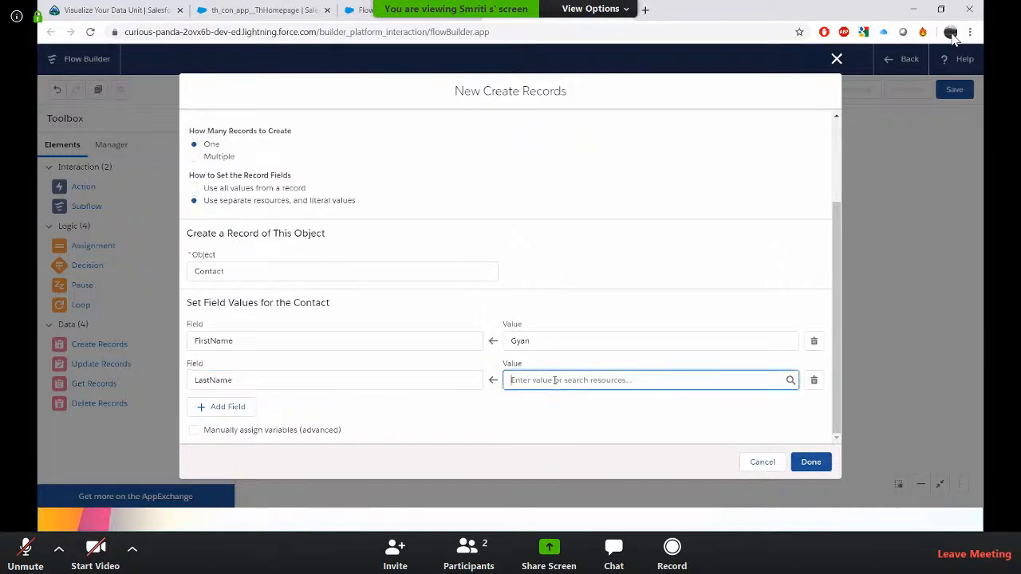
click(425, 425)
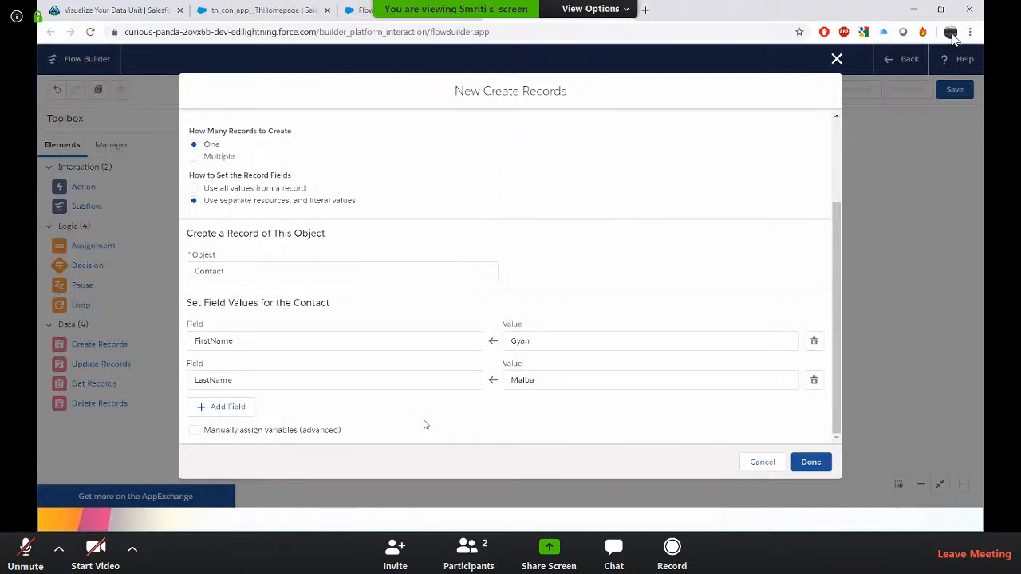
click(230, 412)
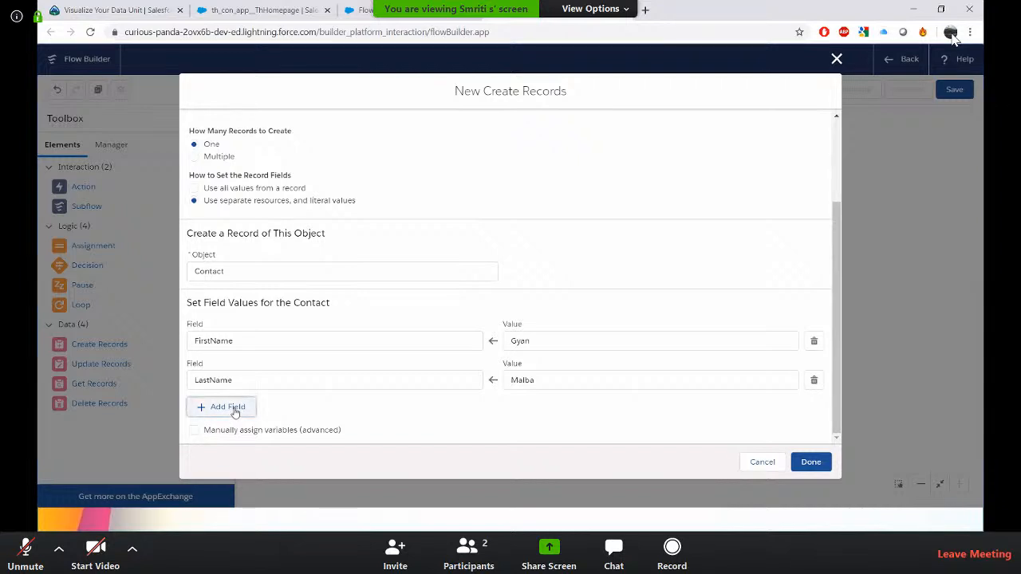
scroll(319, 416, down, 1)
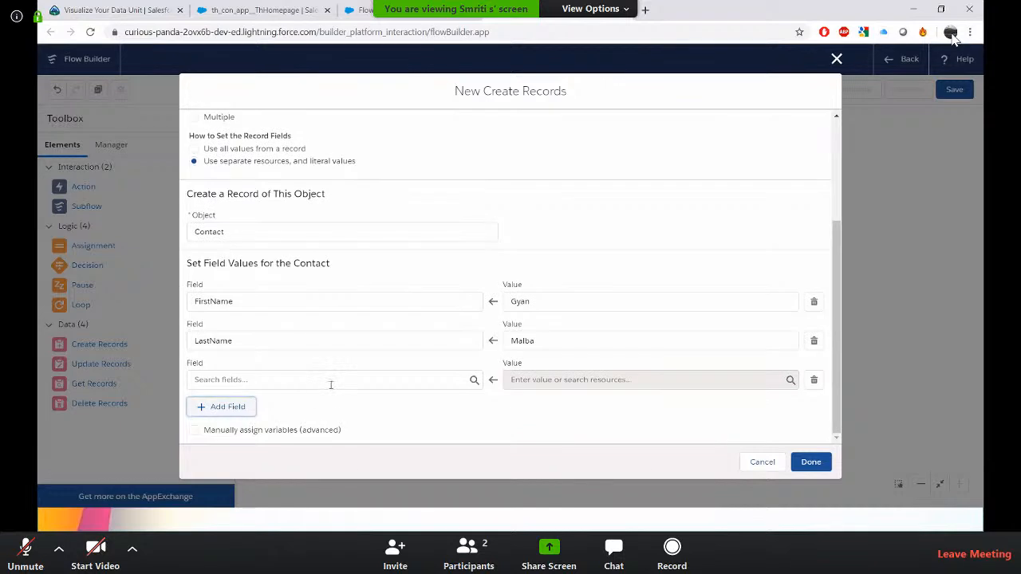
click(331, 381)
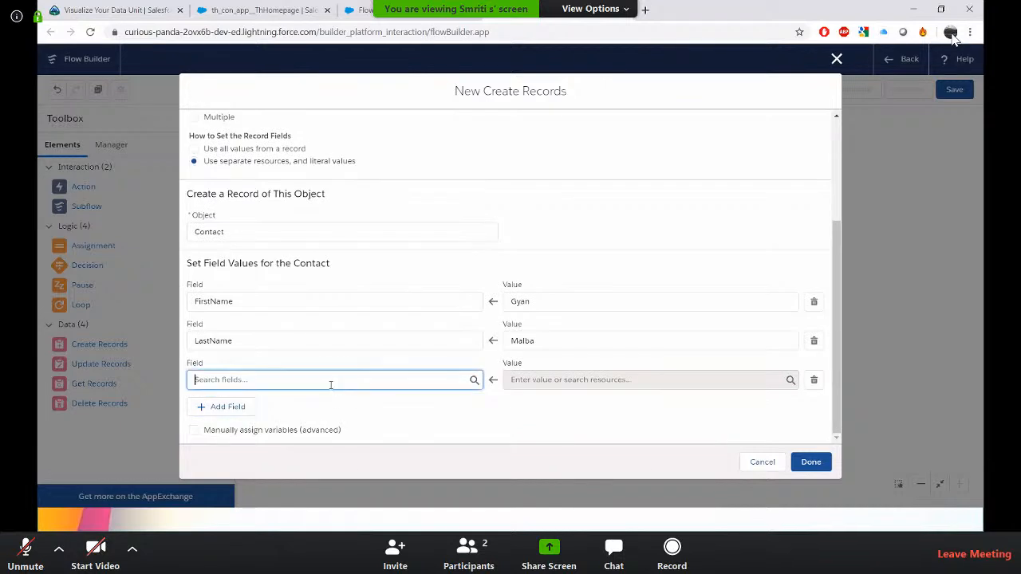
click(501, 412)
click(815, 381)
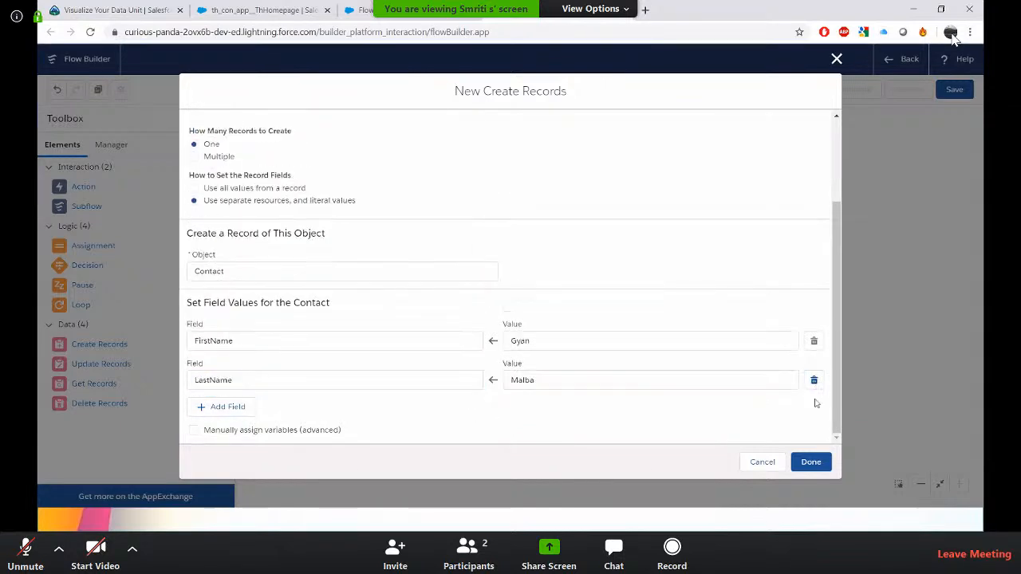
Finish the New Contact element and connect the Start element to it.
click(812, 462)
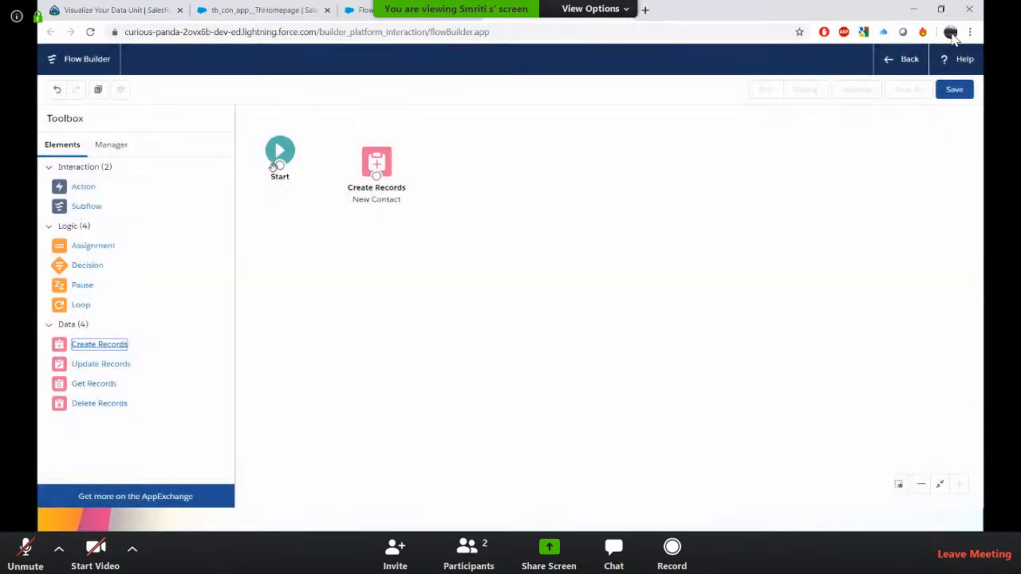
drag(280, 166, 379, 182)
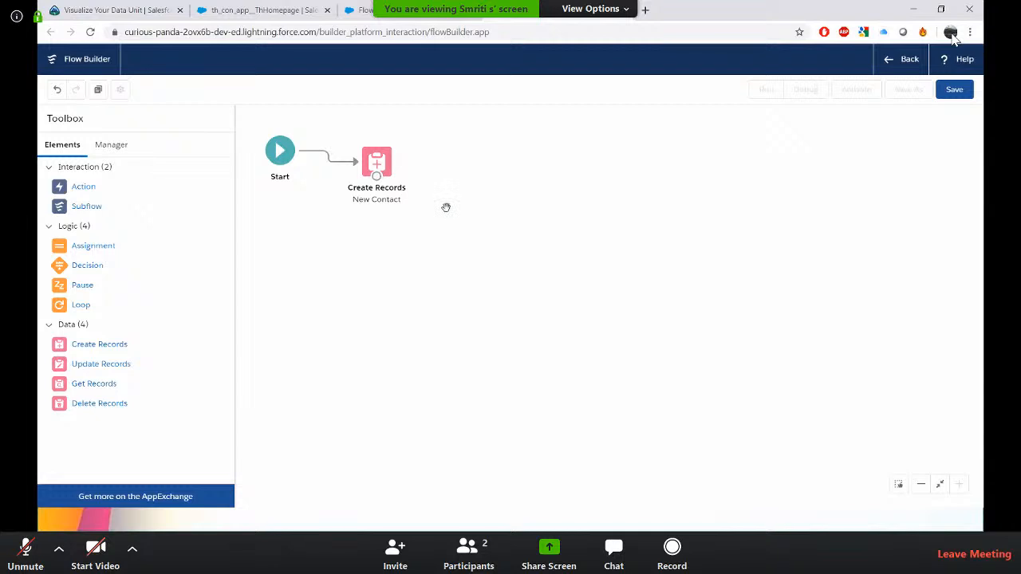
Save the flow with the label Create New Contact and its default API name.
click(954, 90)
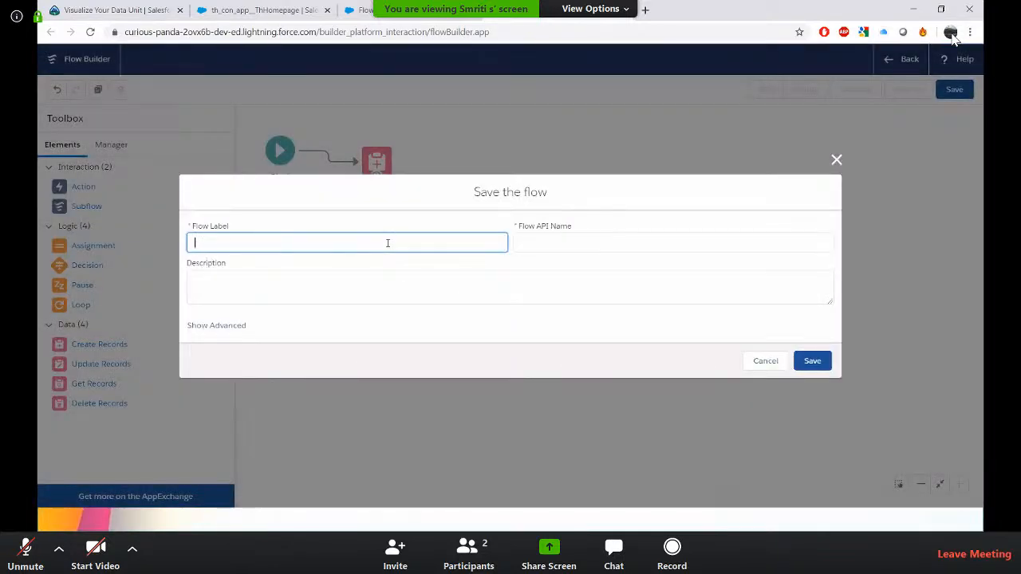
text(Create New Contact)
key(Tab)
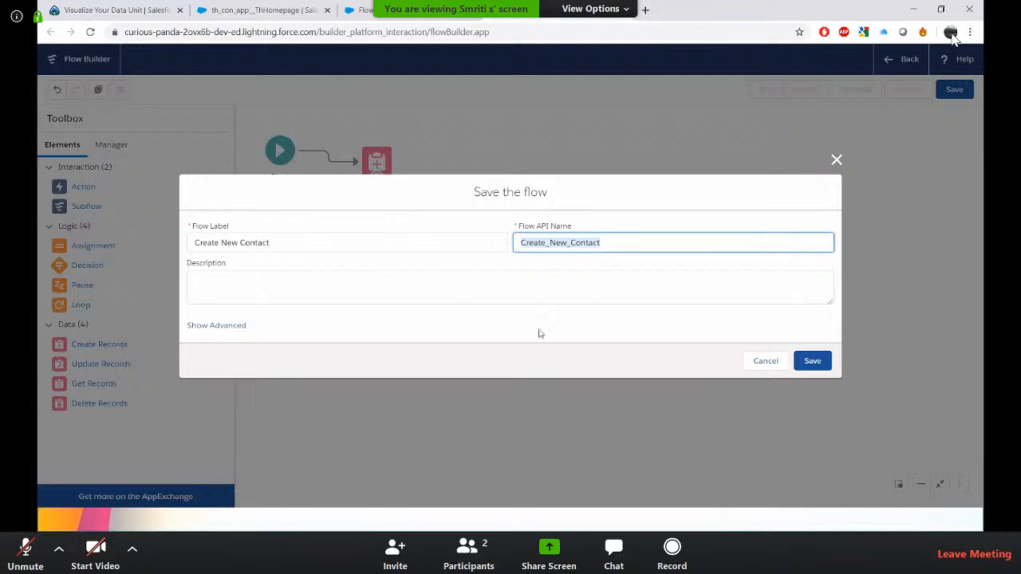
click(812, 360)
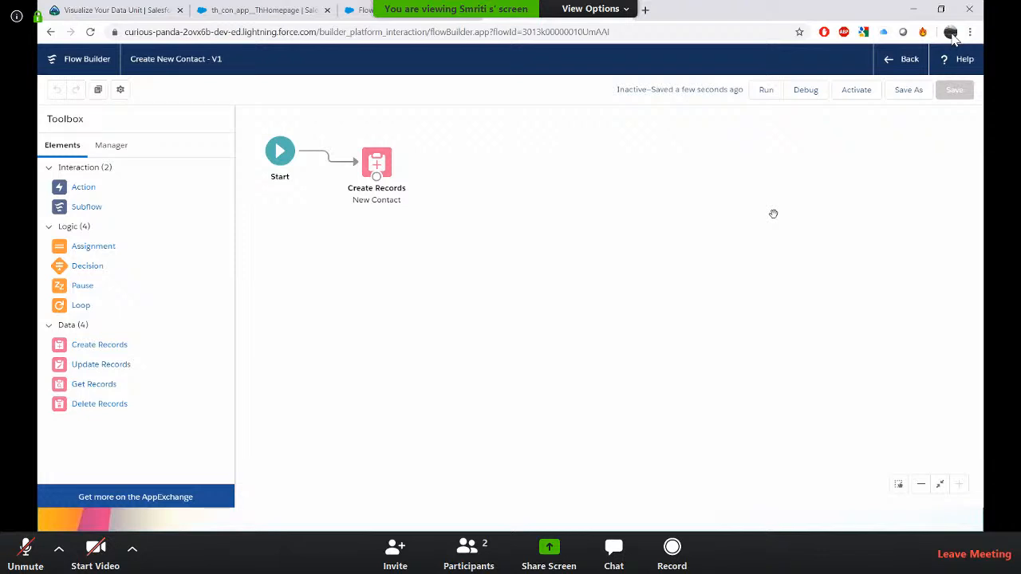
Run the flow once and close its runtime tab.
click(768, 90)
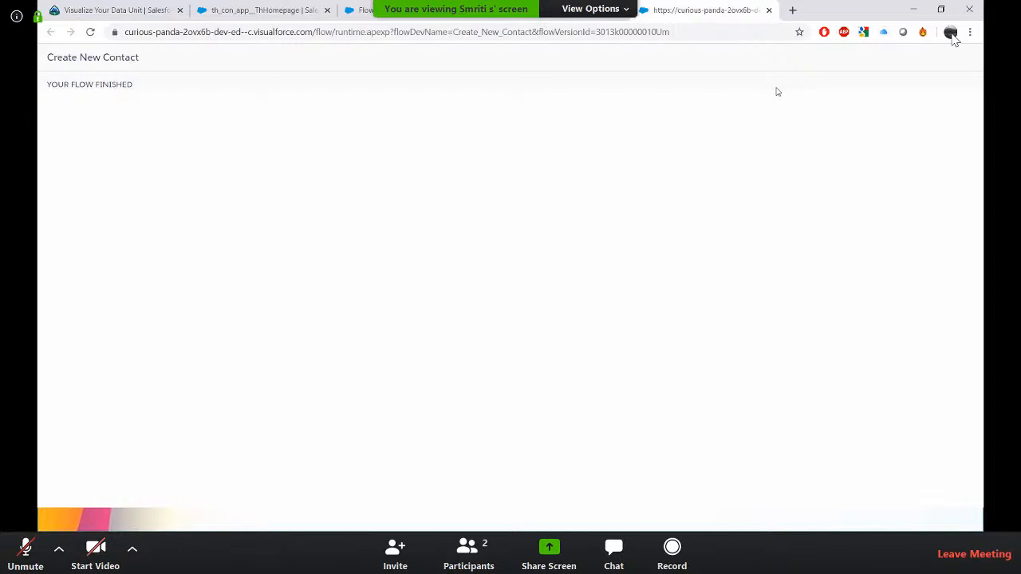
click(768, 9)
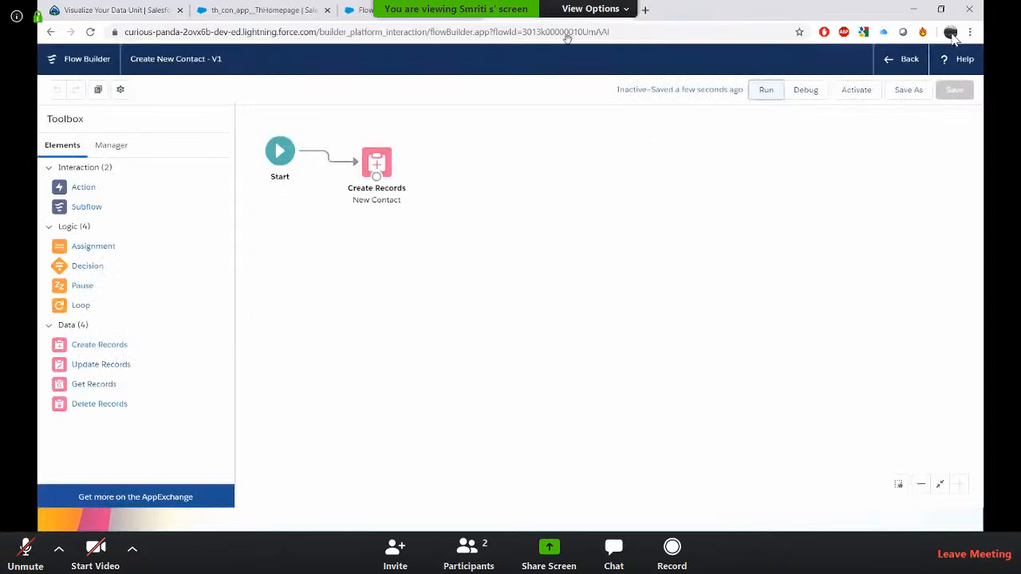
Add an AccountId field to the New Contact element, set it to the RecordId variable, and save the flow.
double_click(378, 170)
scroll(370, 308, down, 2)
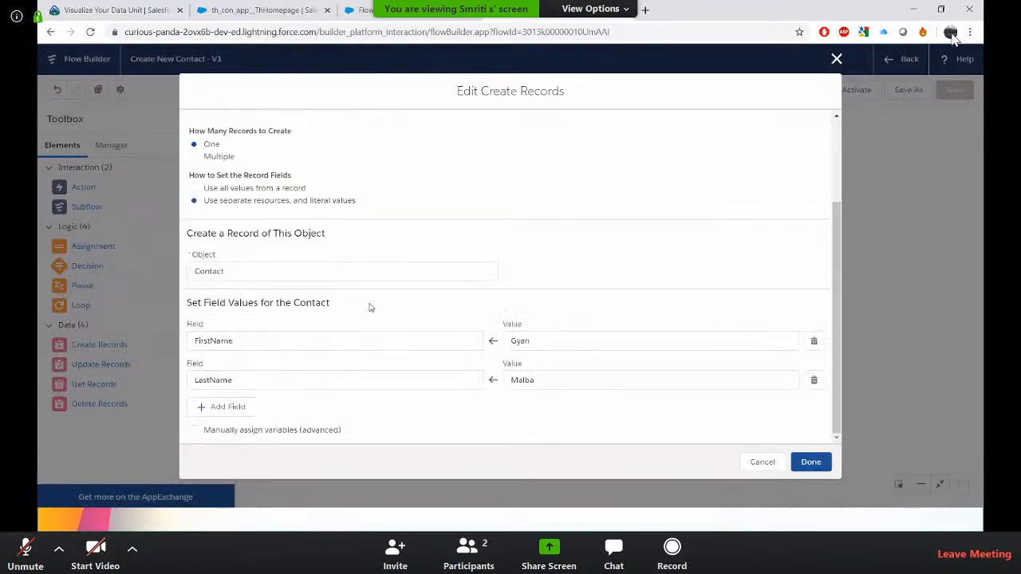
click(234, 408)
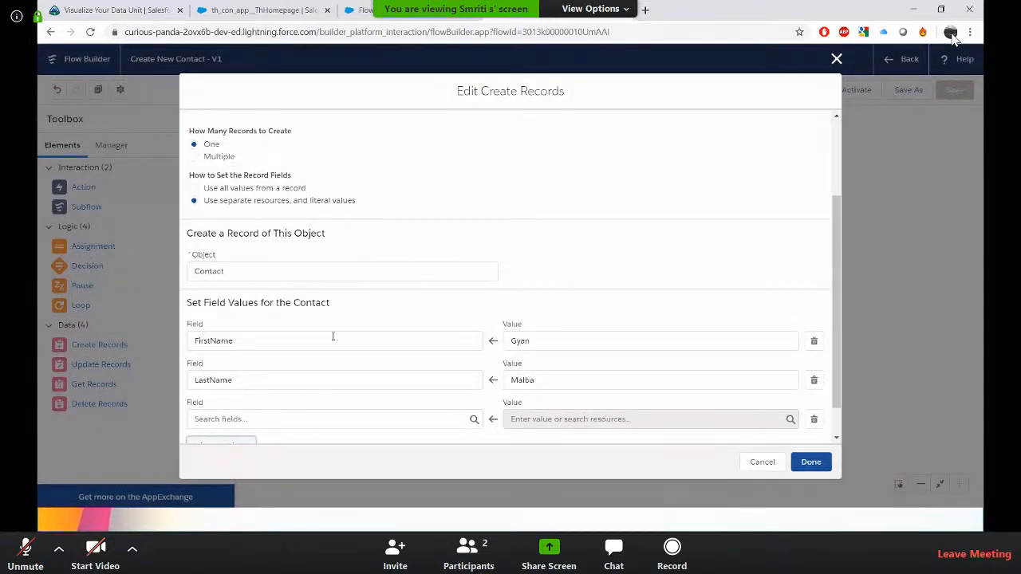
click(273, 382)
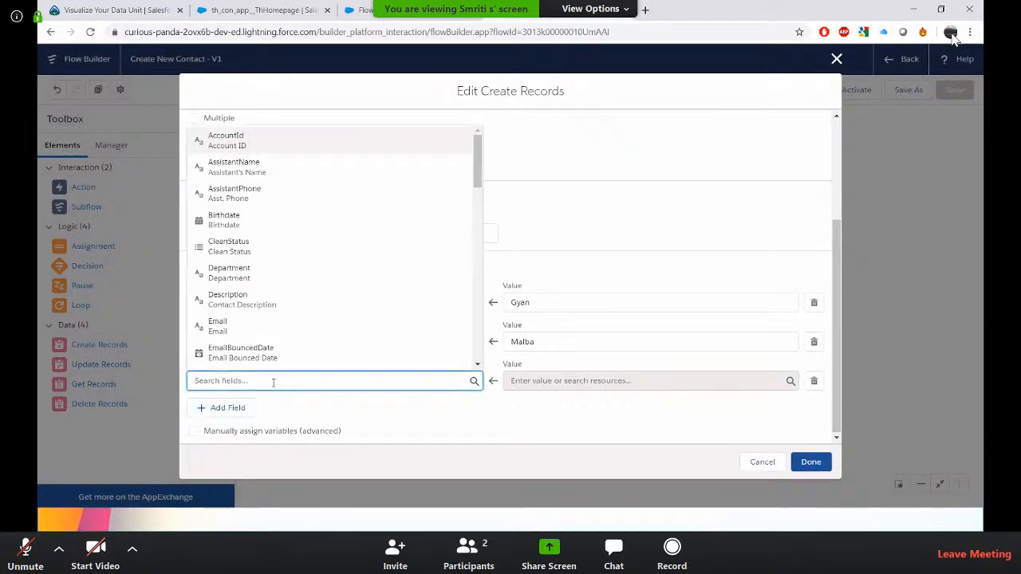
text(re)
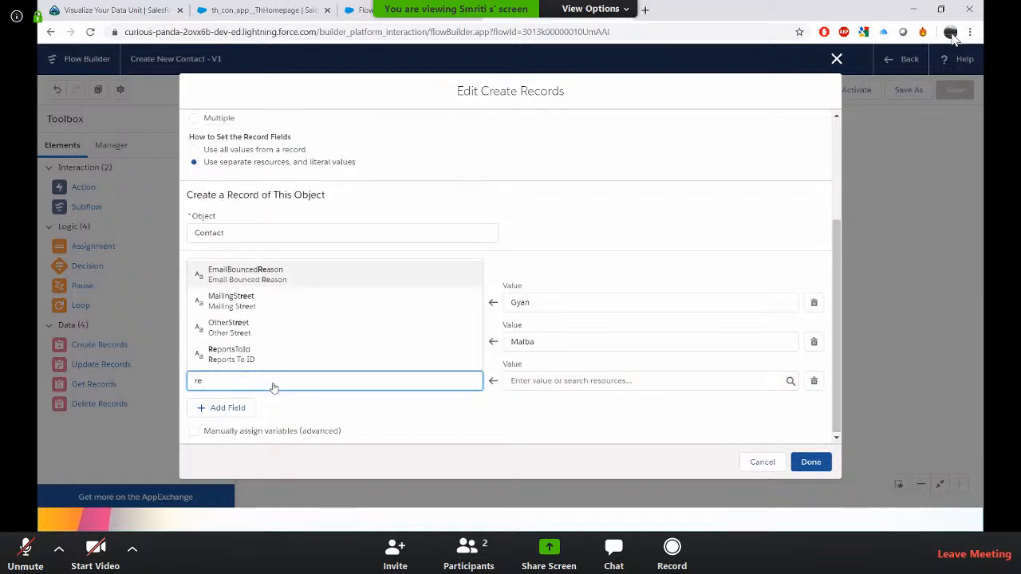
key(BackSpace)
key(BackSpace)
text(acc)
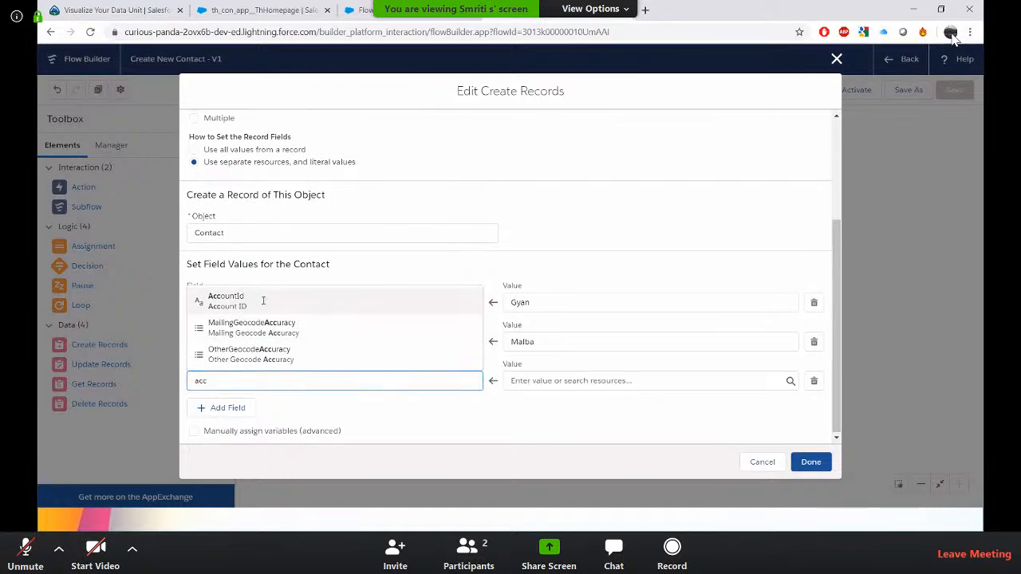
click(231, 301)
click(560, 381)
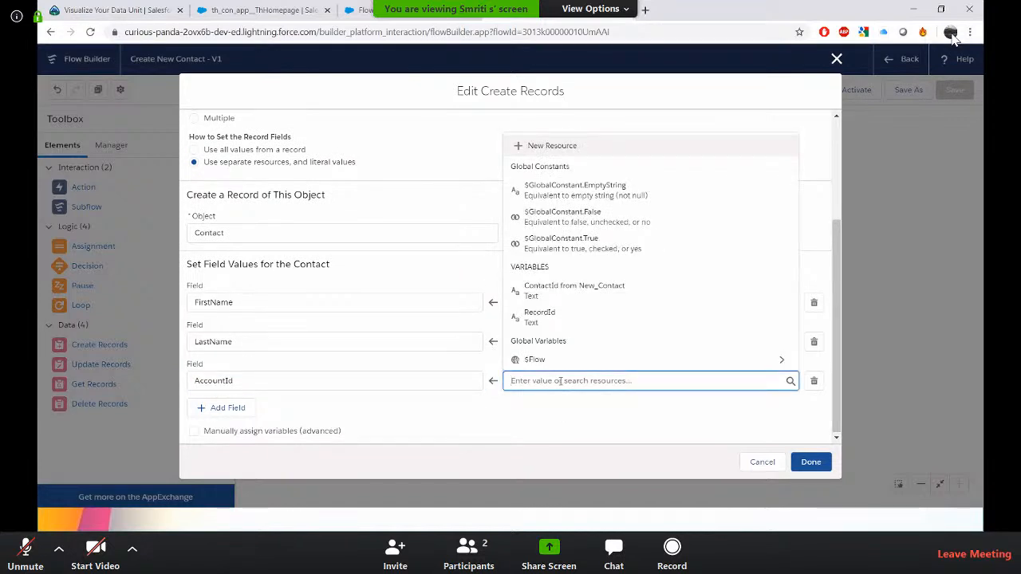
text(r)
click(554, 358)
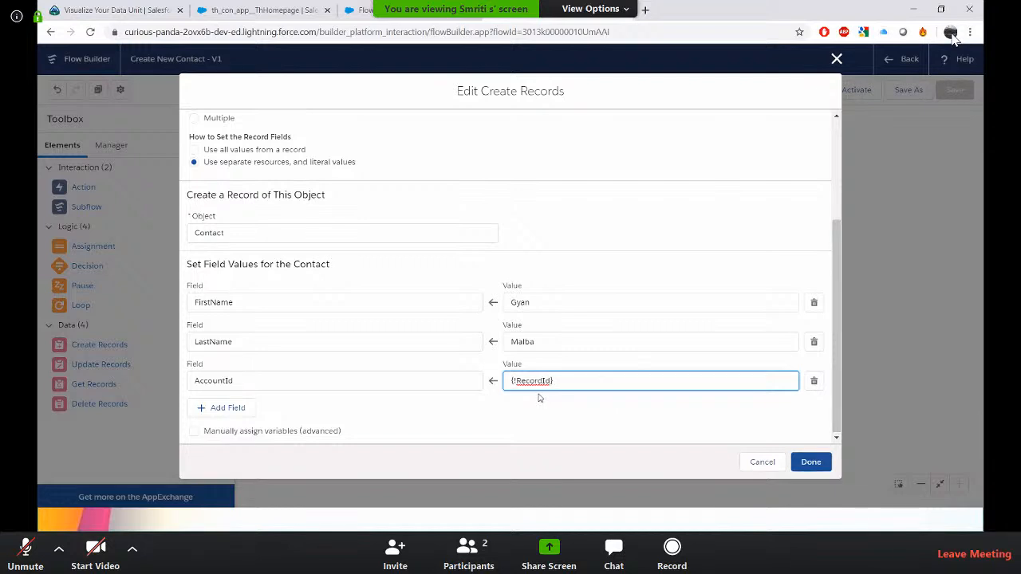
click(820, 464)
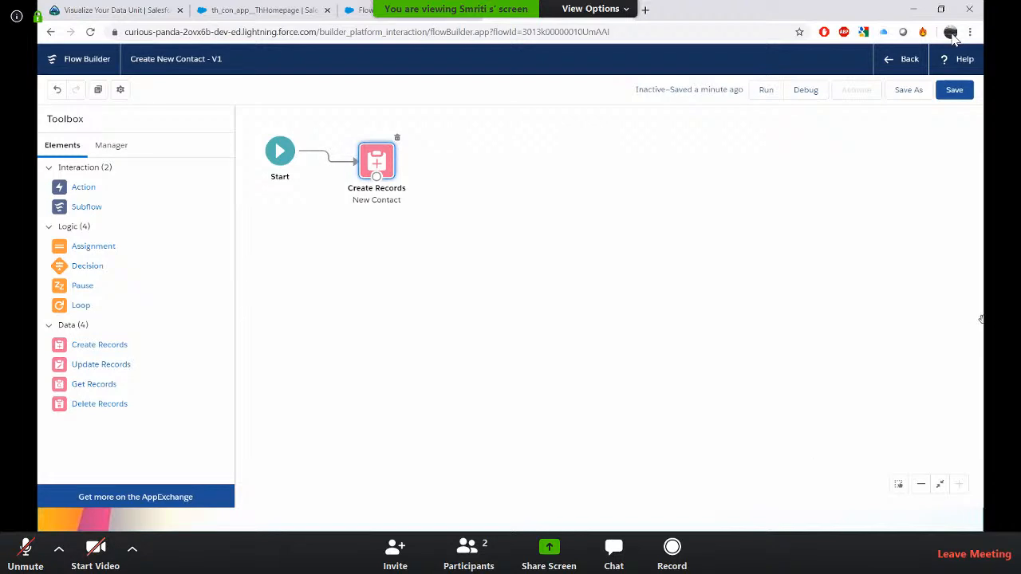
click(953, 89)
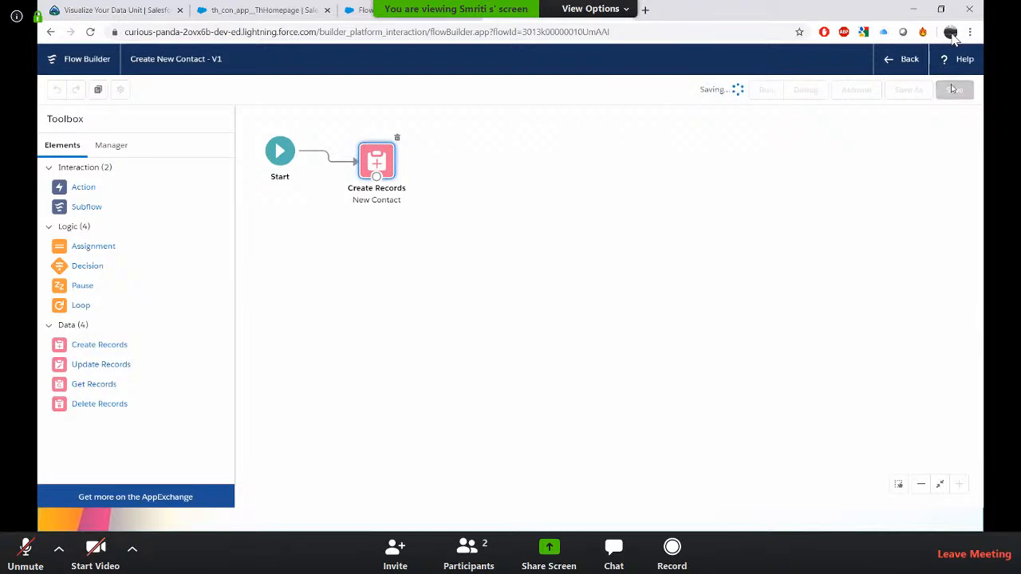
Debug the flow with a blank RecordId input and examine the debug details of the created contact.
click(806, 90)
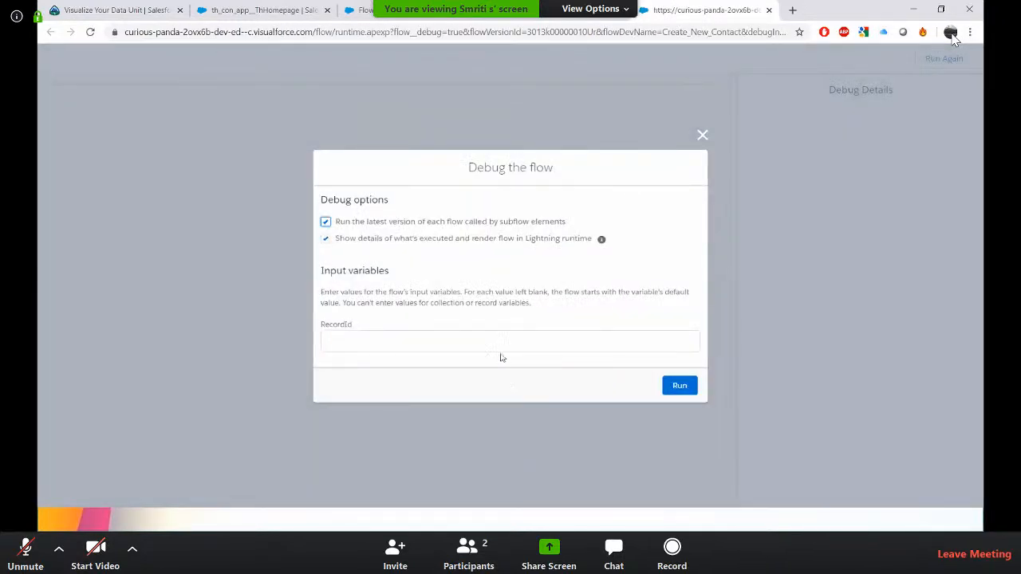
click(478, 342)
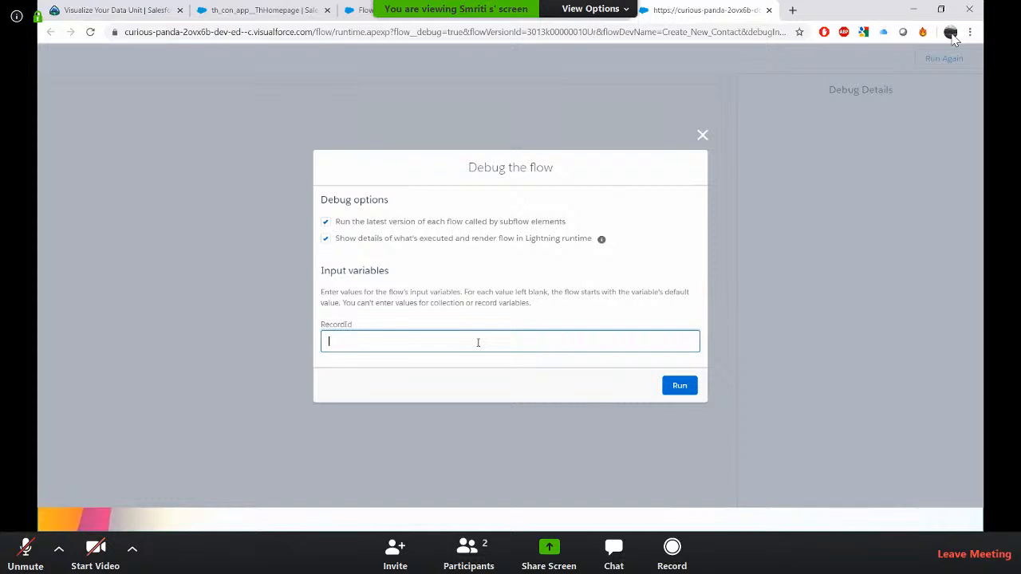
click(679, 385)
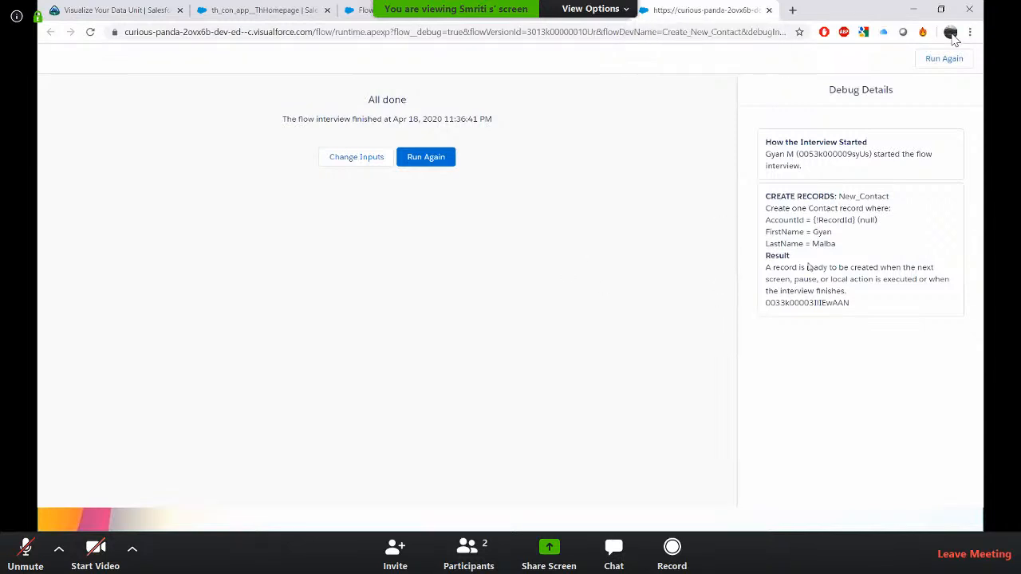
double_click(823, 244)
double_click(796, 302)
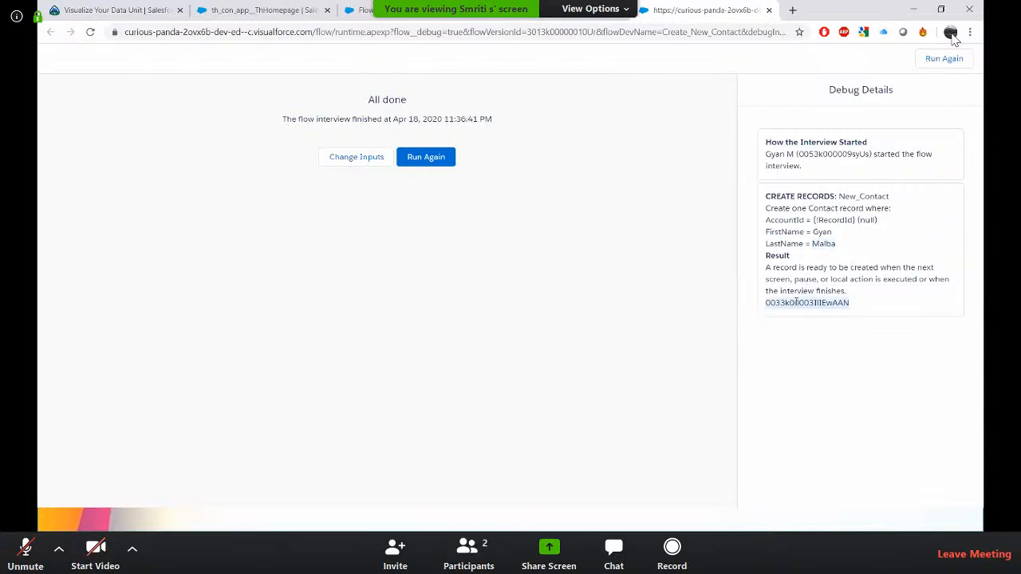
click(770, 10)
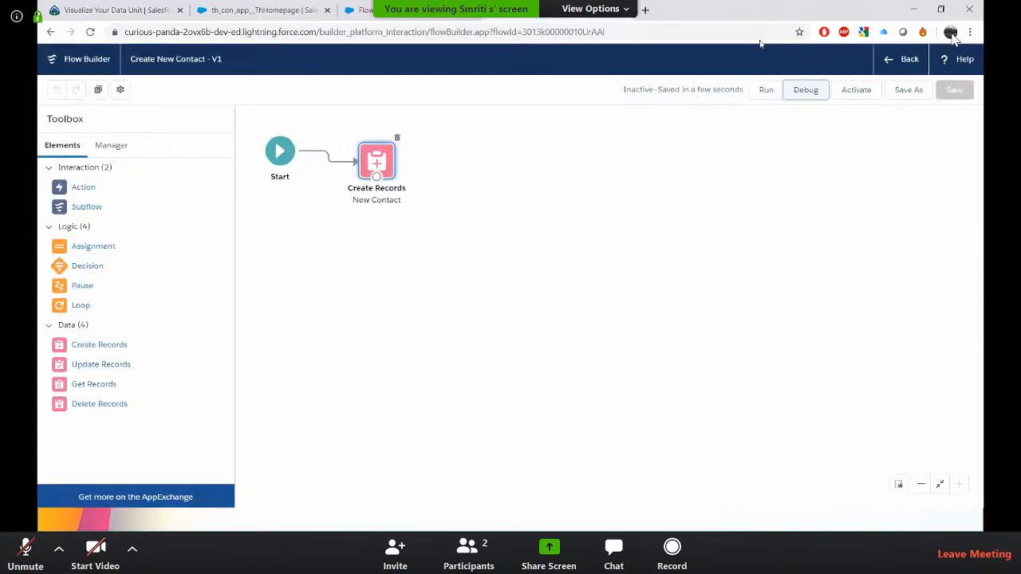
Open Process Builder by searching Setup for process.
click(452, 14)
double_click(116, 142)
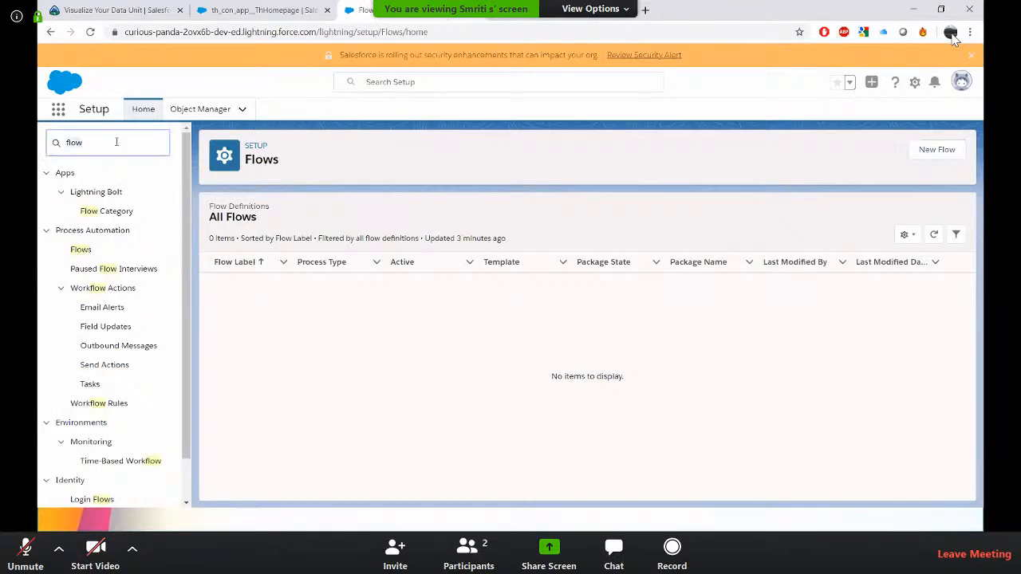
text(process)
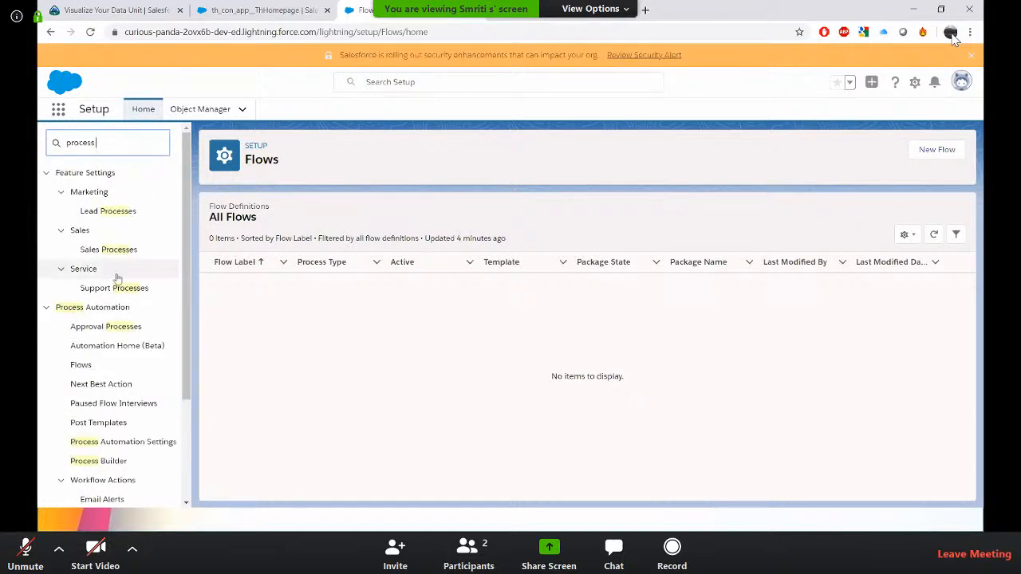
scroll(112, 335, down, 2)
click(112, 342)
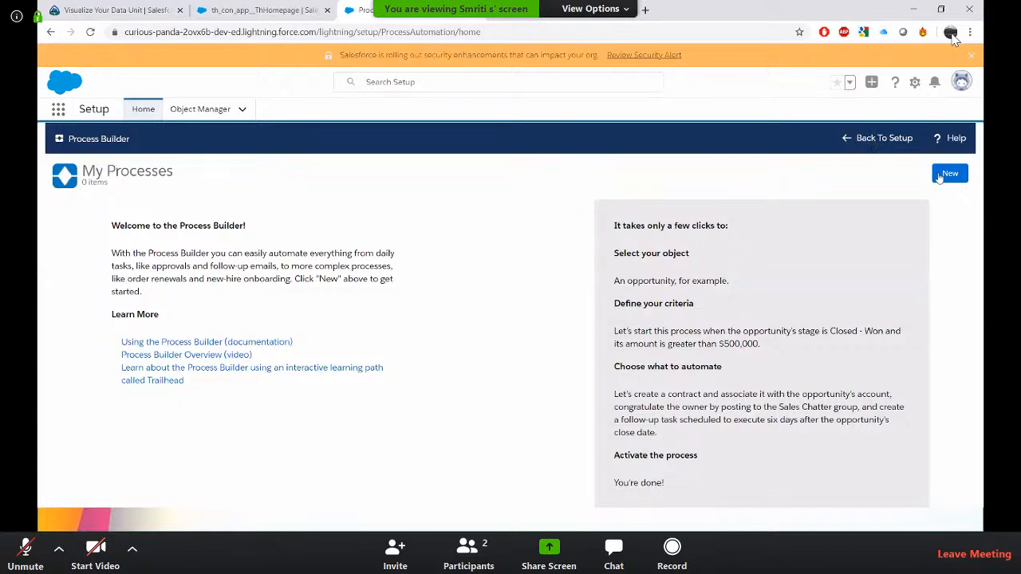
Create a new process named Flow Session Demo that starts when a record changes.
click(950, 173)
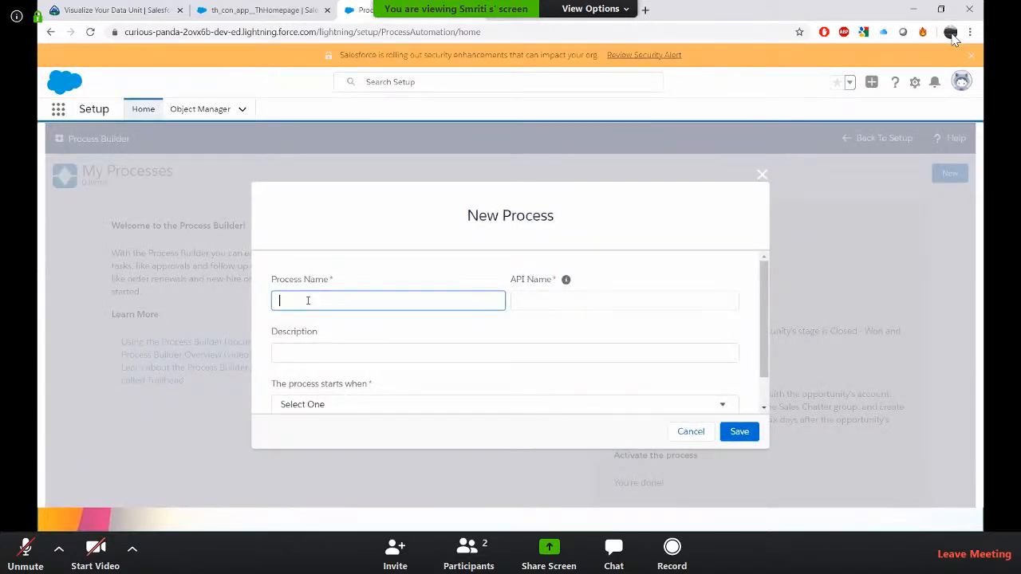
text(Flow Session Demo)
key(Tab)
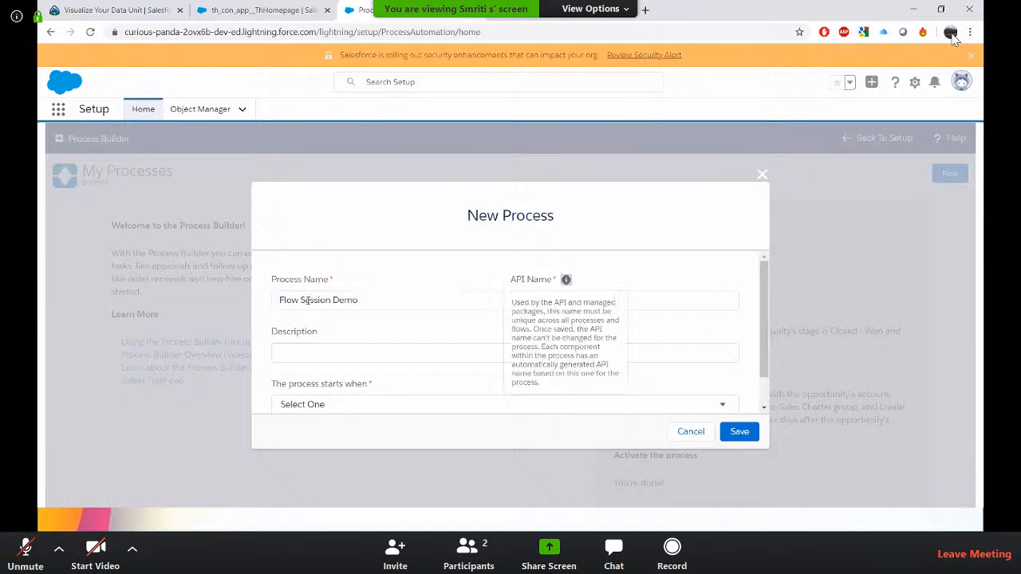
key(Tab)
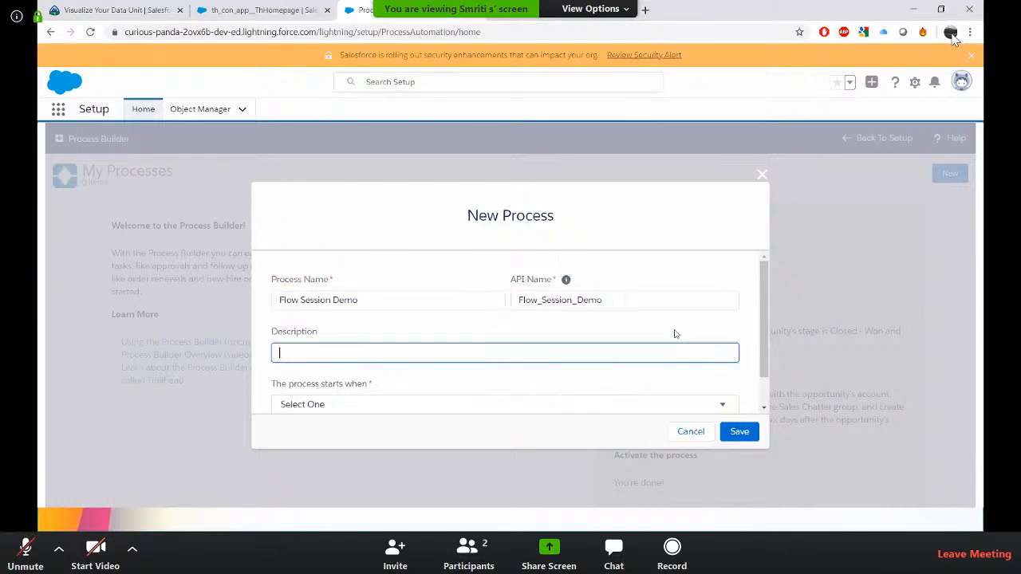
scroll(650, 336, down, 1)
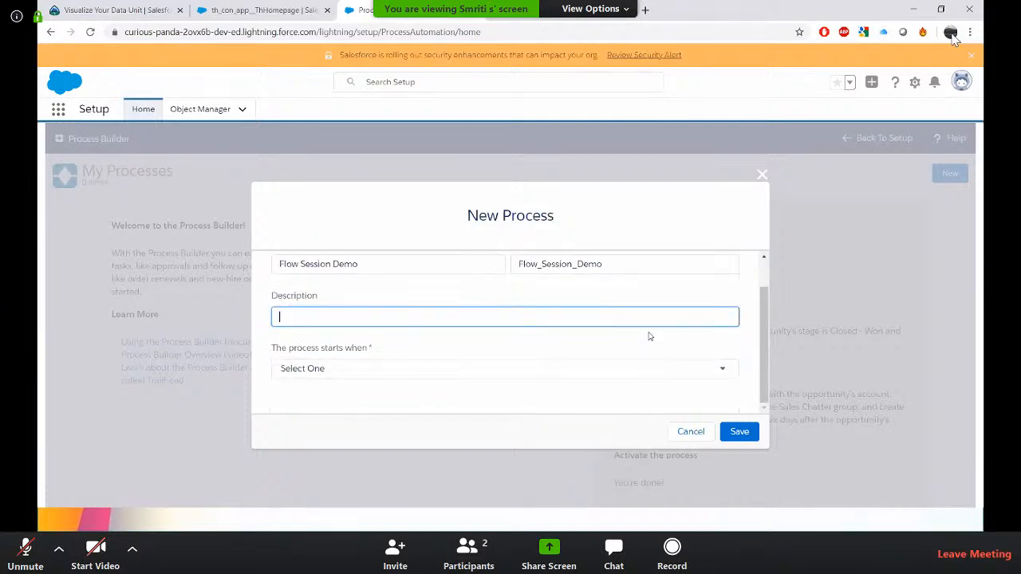
click(592, 373)
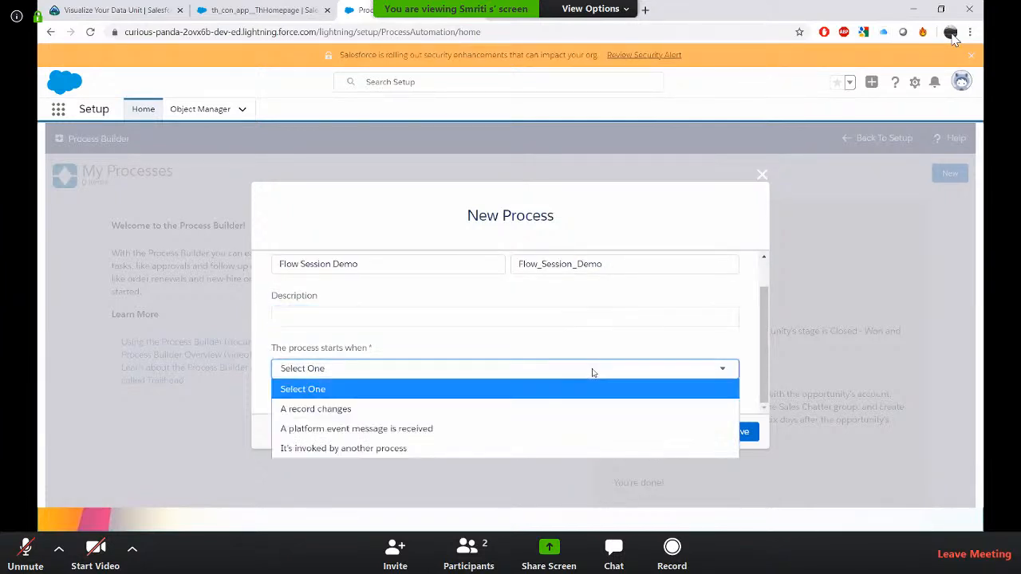
click(502, 405)
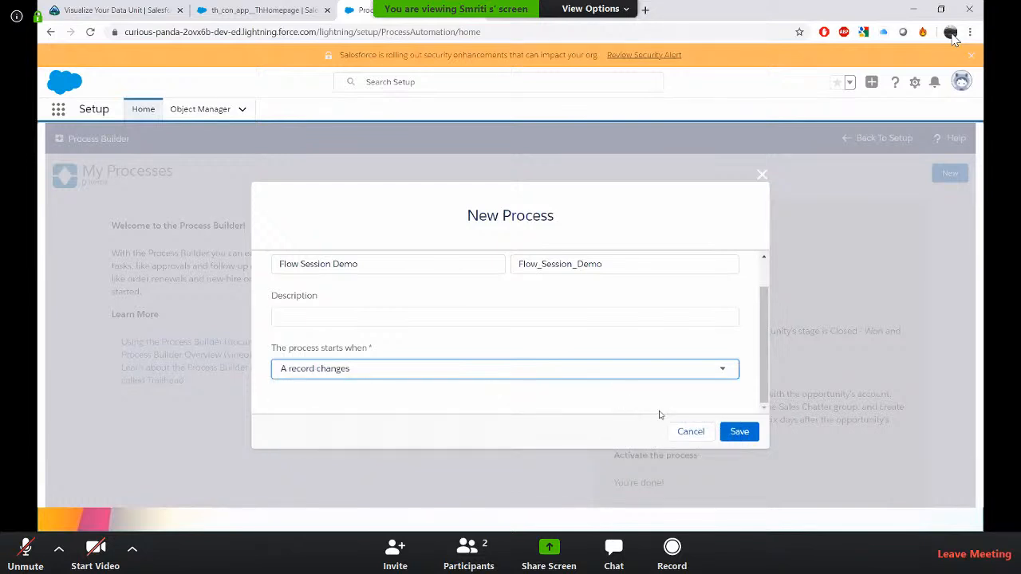
click(746, 436)
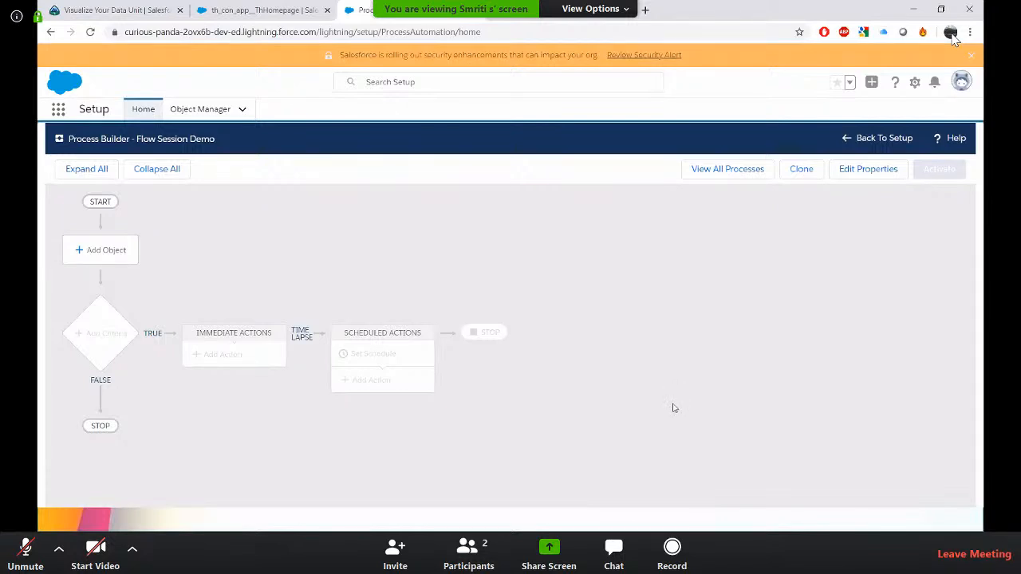
Set the process object to Account, starting only when a record is created.
click(99, 252)
click(602, 260)
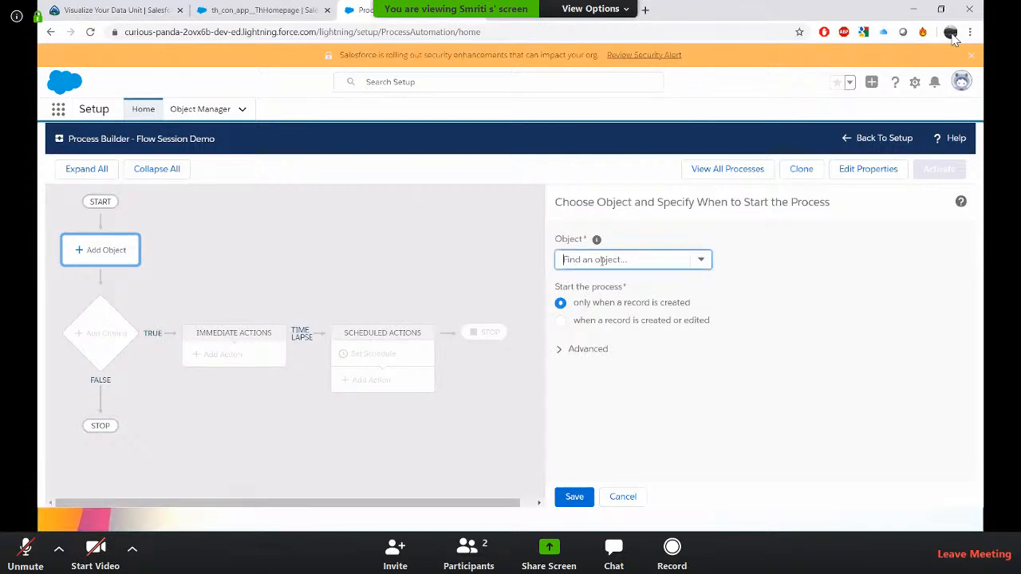
text(acc)
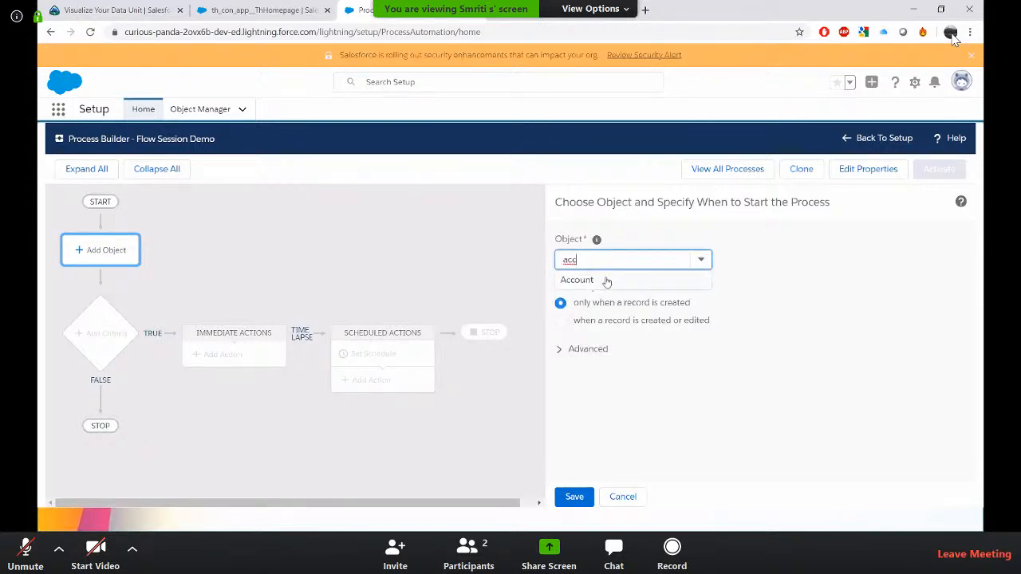
click(604, 280)
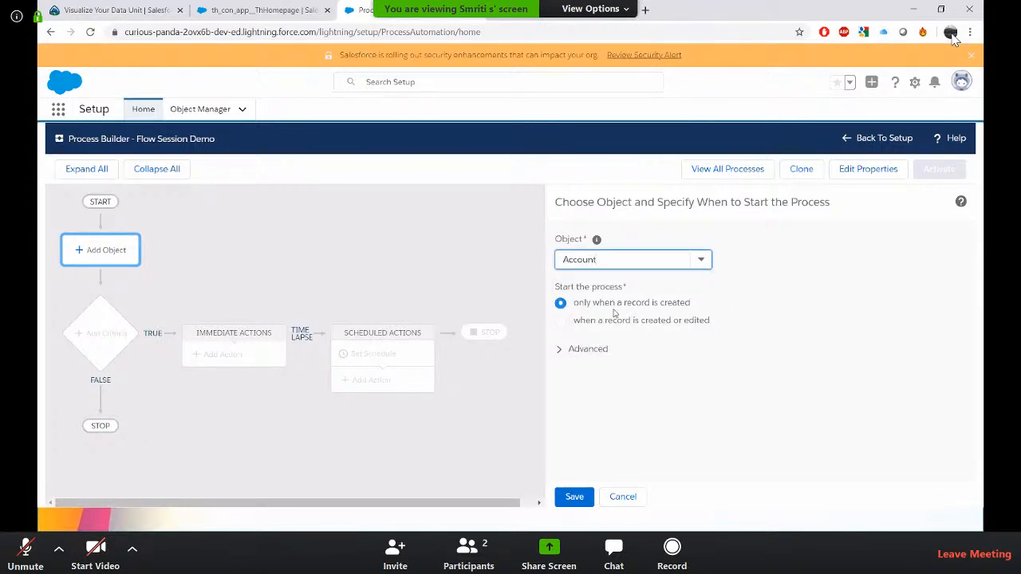
click(584, 488)
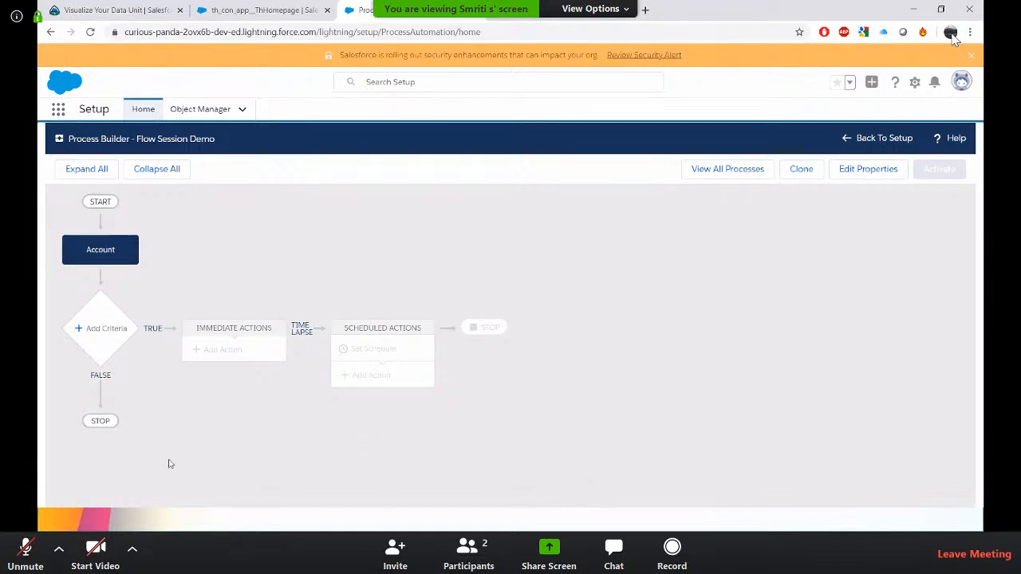
Add a criteria node named Invoking flow through process Builder that just executes the actions with no criteria.
click(115, 330)
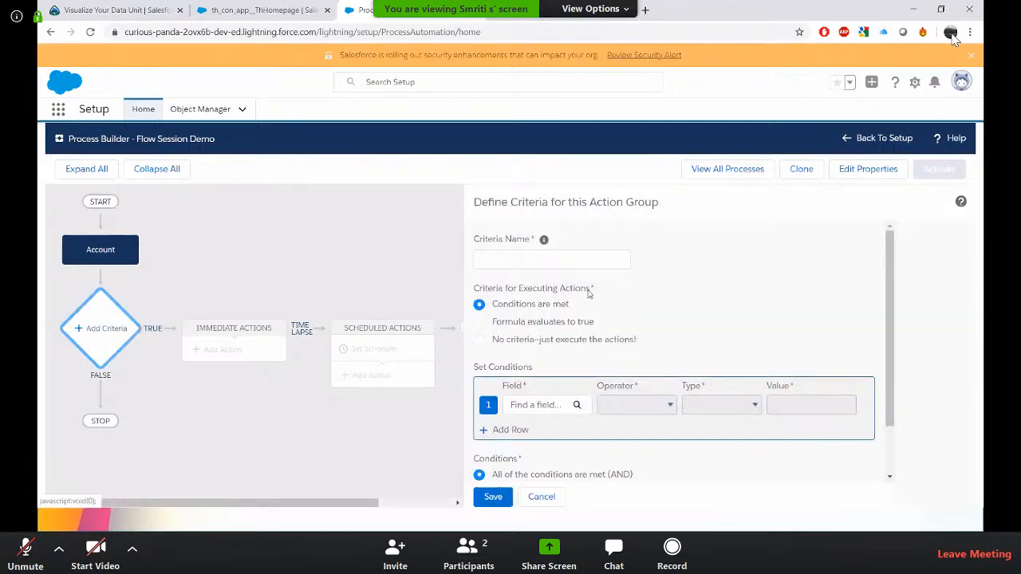
click(543, 258)
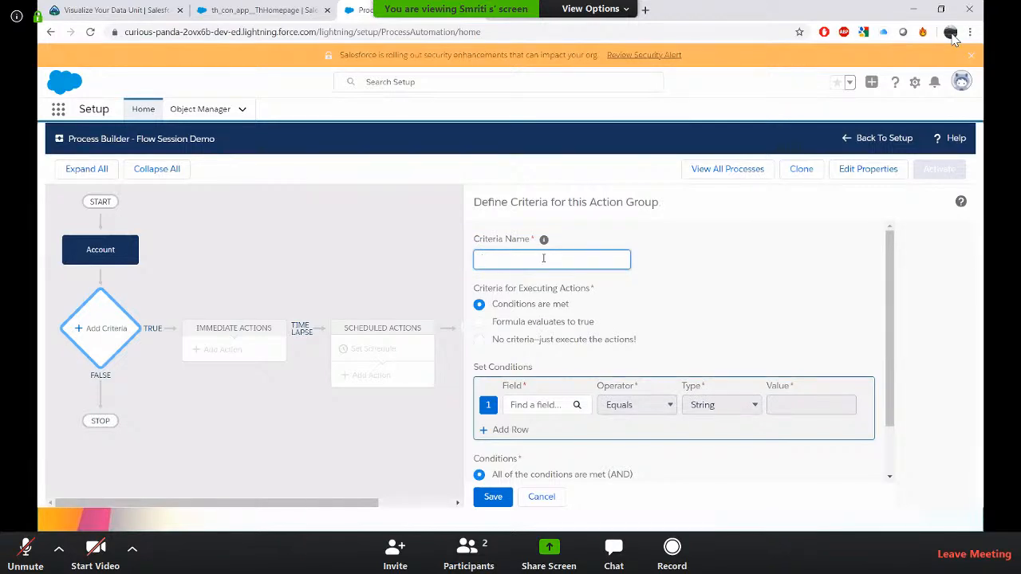
key(BackSpace)
key(BackSpace)
key(BackSpace)
text(Invoking flowthrough pro)
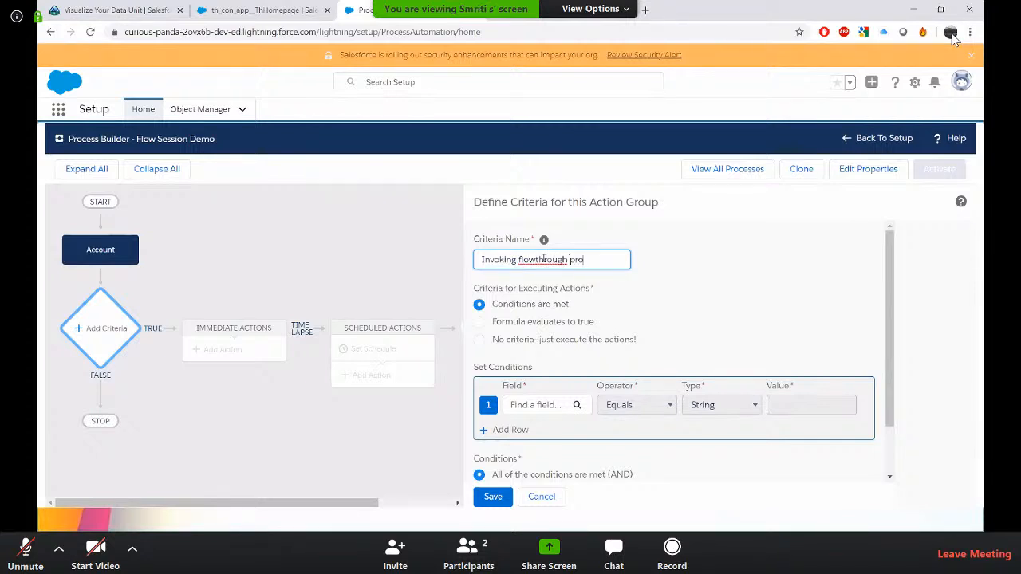
text(cess Builder)
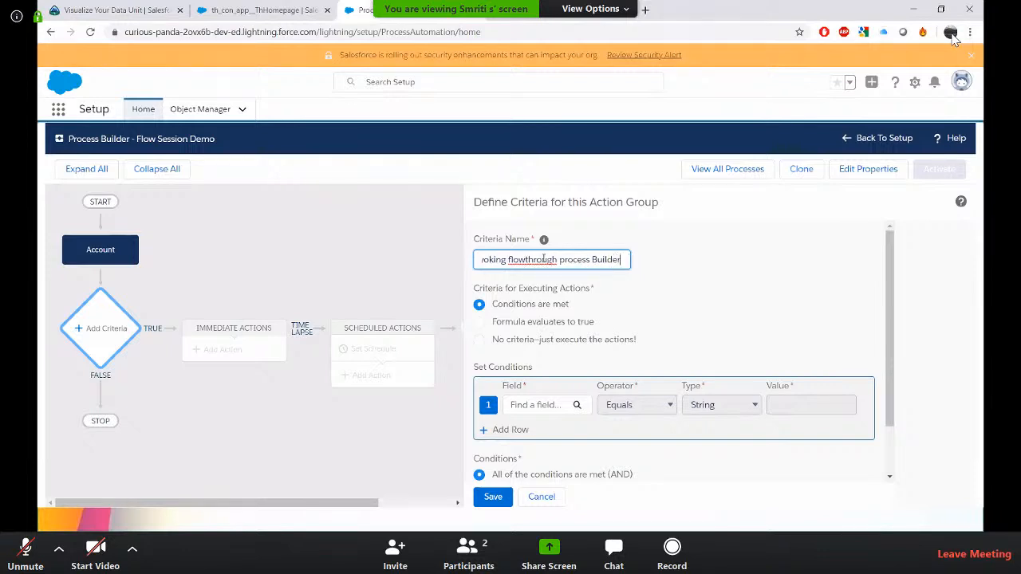
click(528, 260)
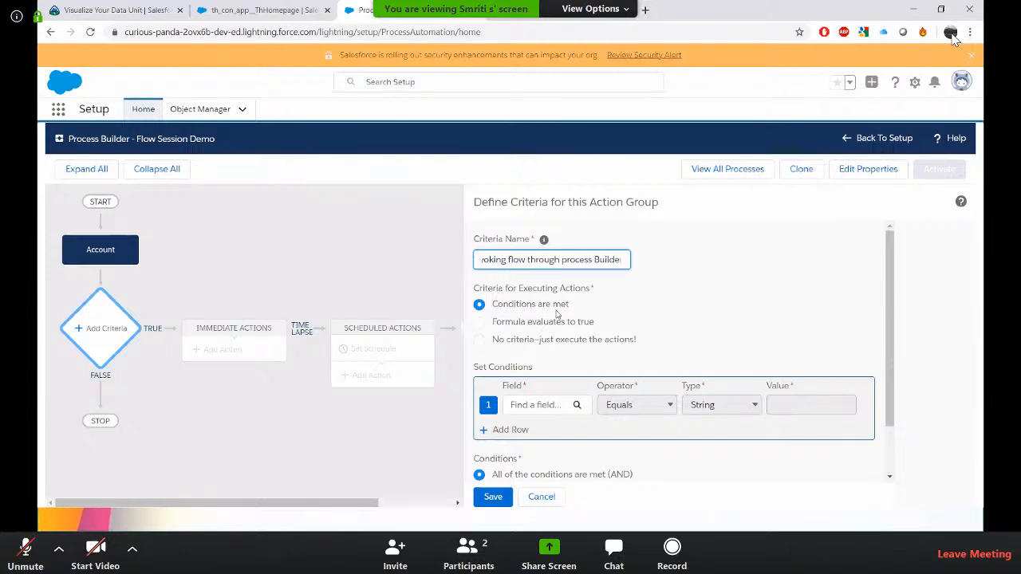
scroll(571, 333, down, 1)
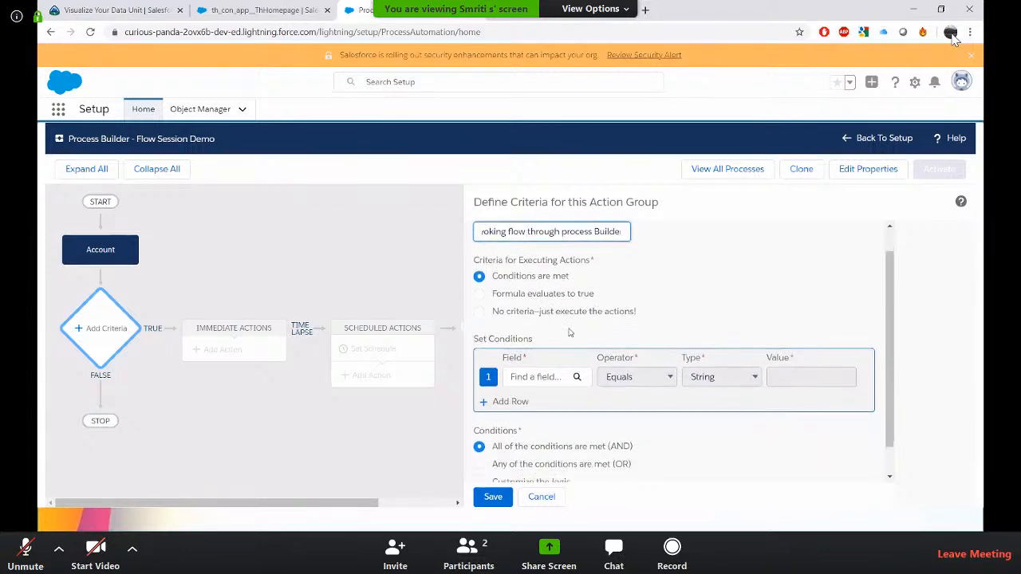
click(479, 312)
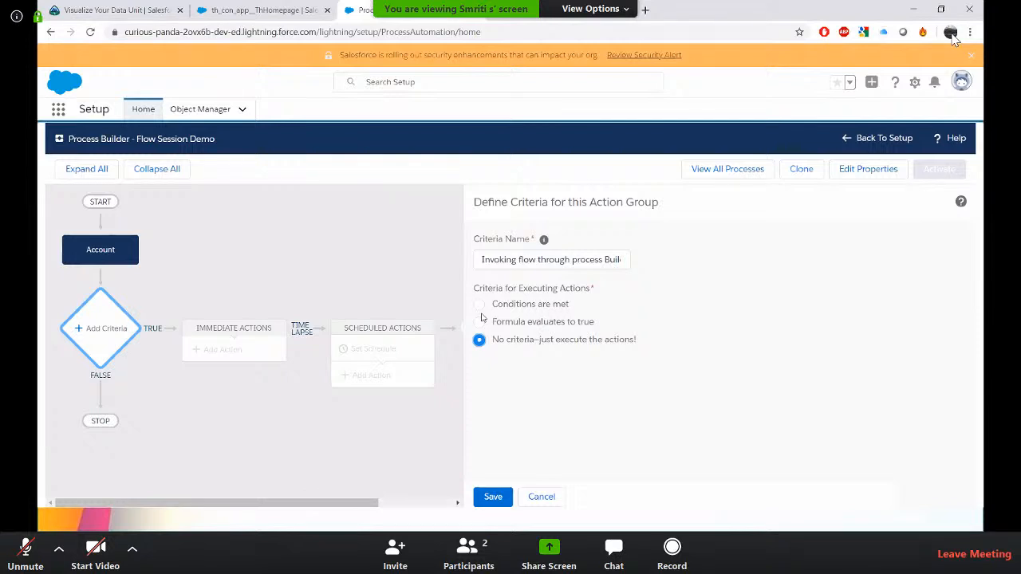
click(504, 490)
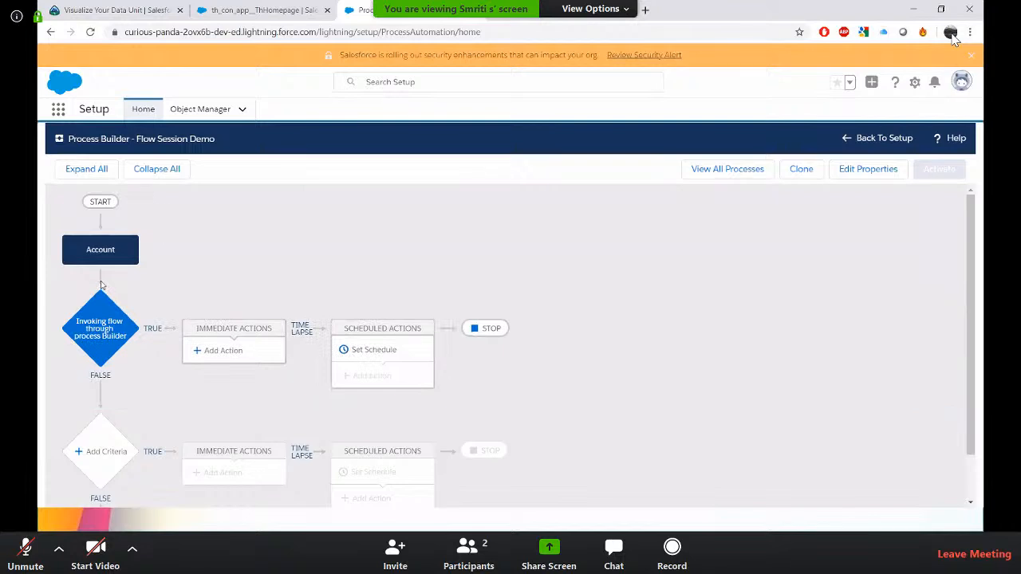
Add an immediate Flows action named Create a New Contact and open its flow selector.
click(125, 252)
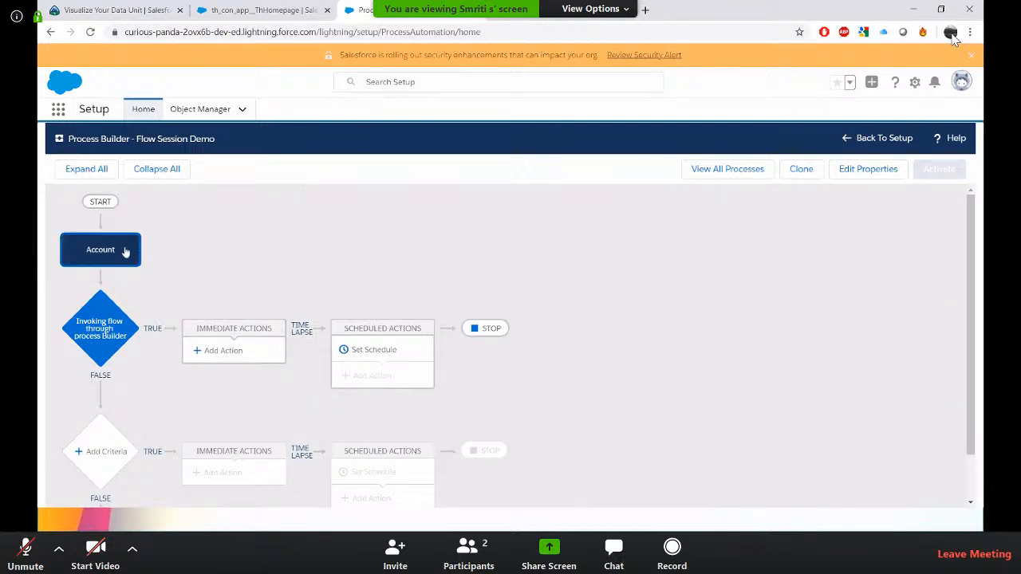
click(234, 353)
click(646, 258)
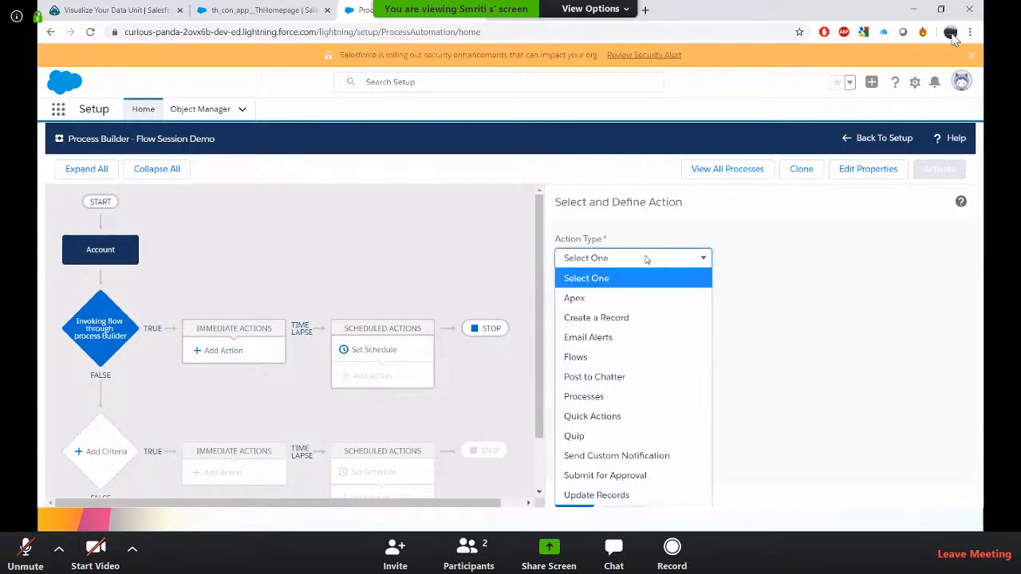
click(604, 357)
click(641, 308)
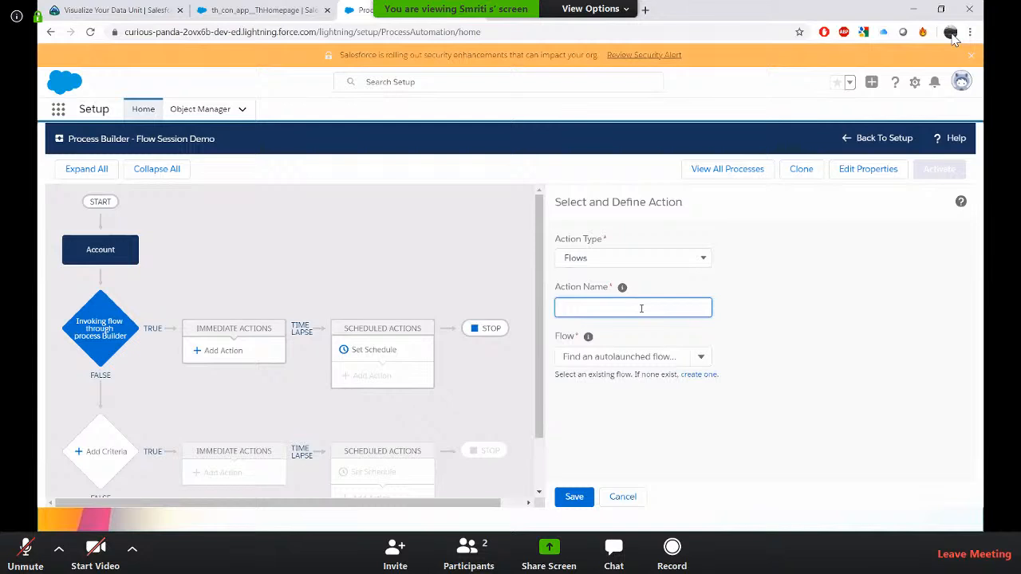
text(Create a New COntact)
double_click(641, 308)
text(Contac)
click(669, 356)
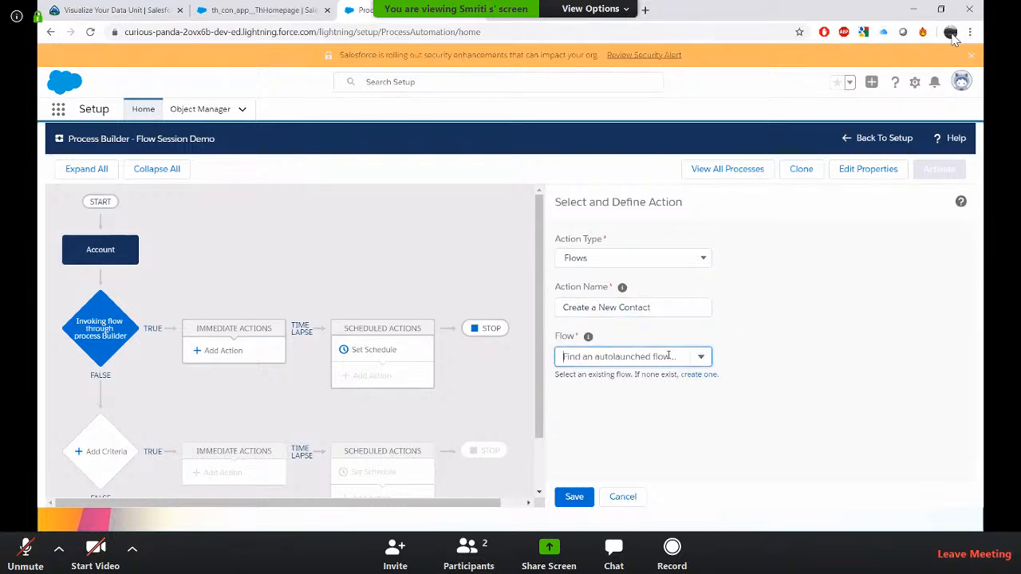
Activate the Create New Contact flow in Flow Builder and return to the process.
key(ctrl+Tab)
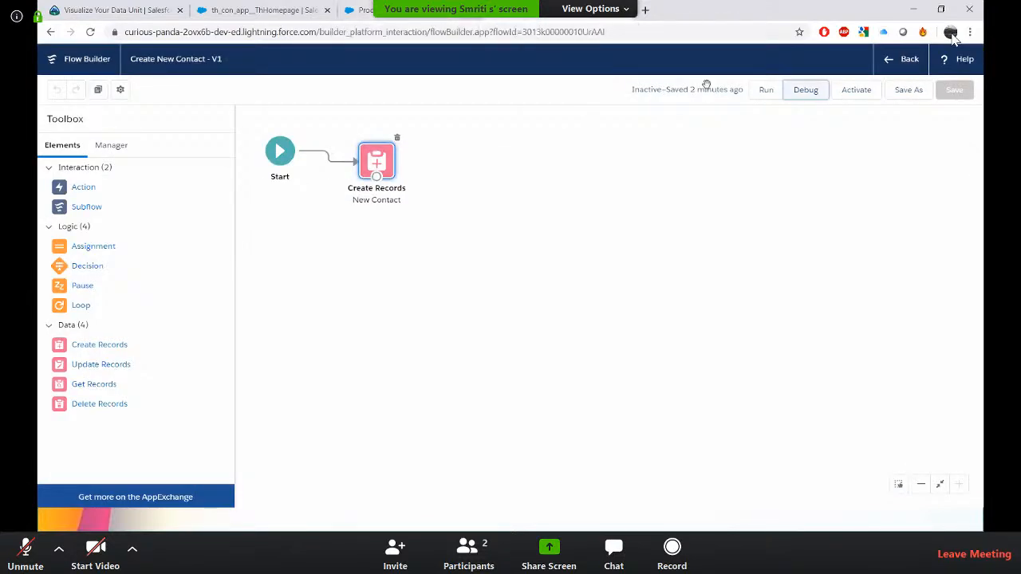
click(859, 95)
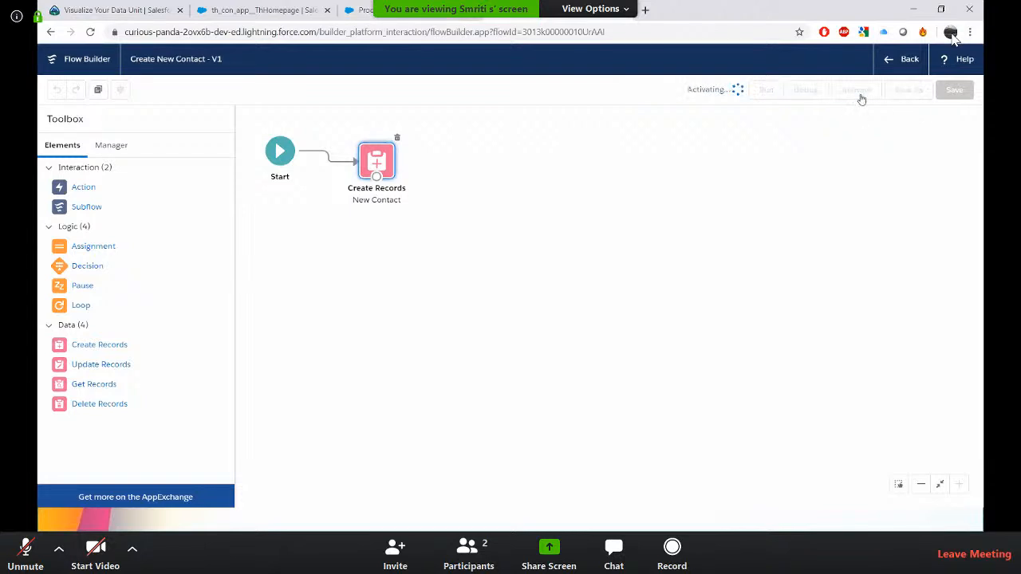
key(ctrl+Tab)
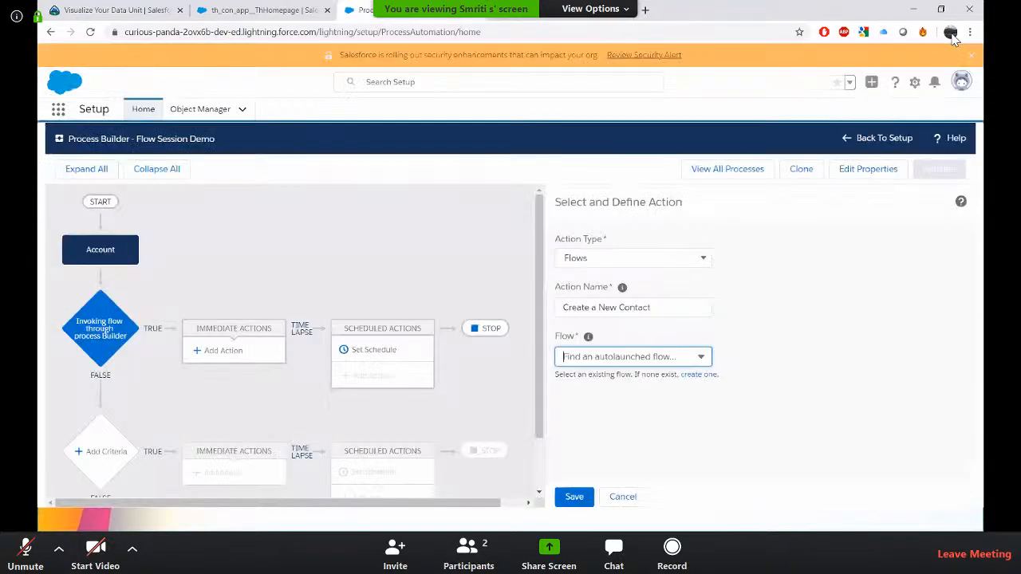
Search the action's flow selector for the create contact flow.
click(648, 360)
text(crea)
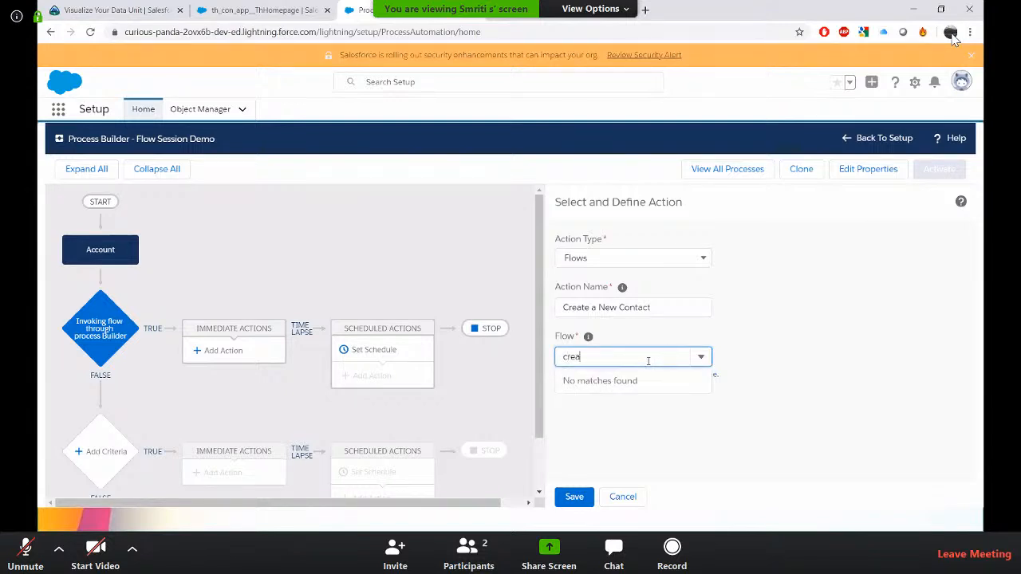
text(e)
key(BackSpace)
key(BackSpace)
text(t)
Reopen the immediate action, set its type to Flows and name it Create a New Contact.
click(116, 327)
click(223, 351)
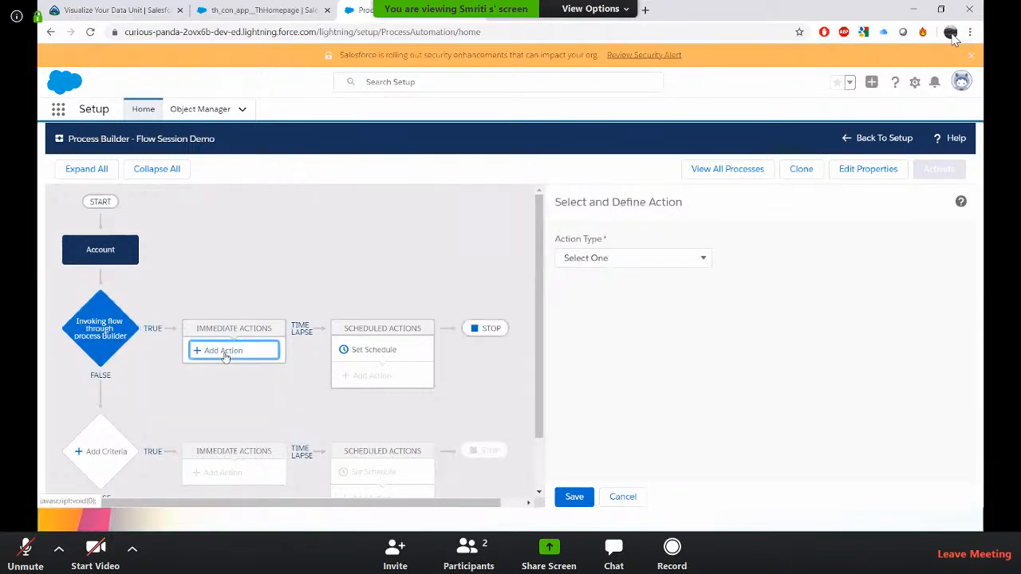
click(598, 259)
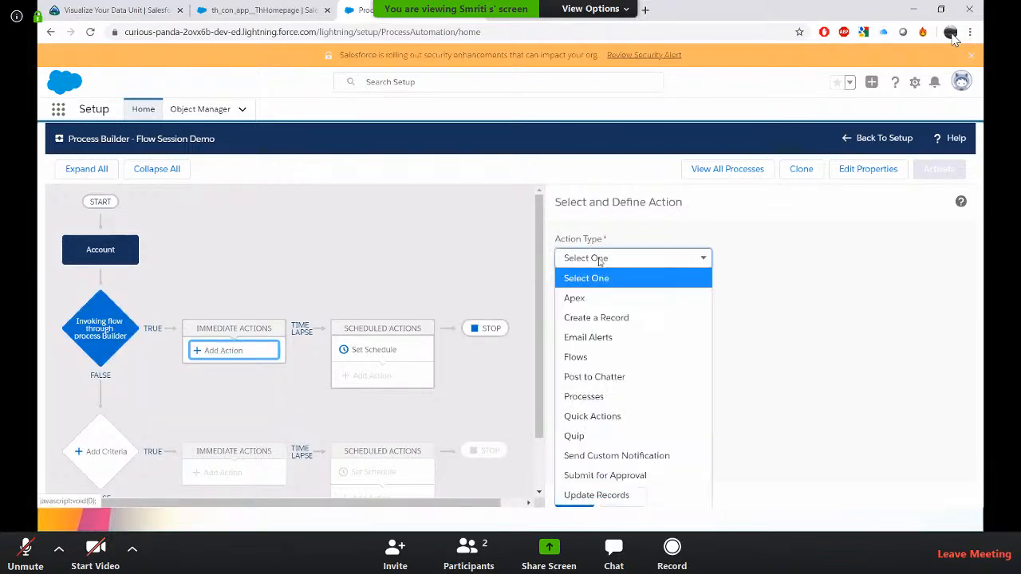
click(619, 355)
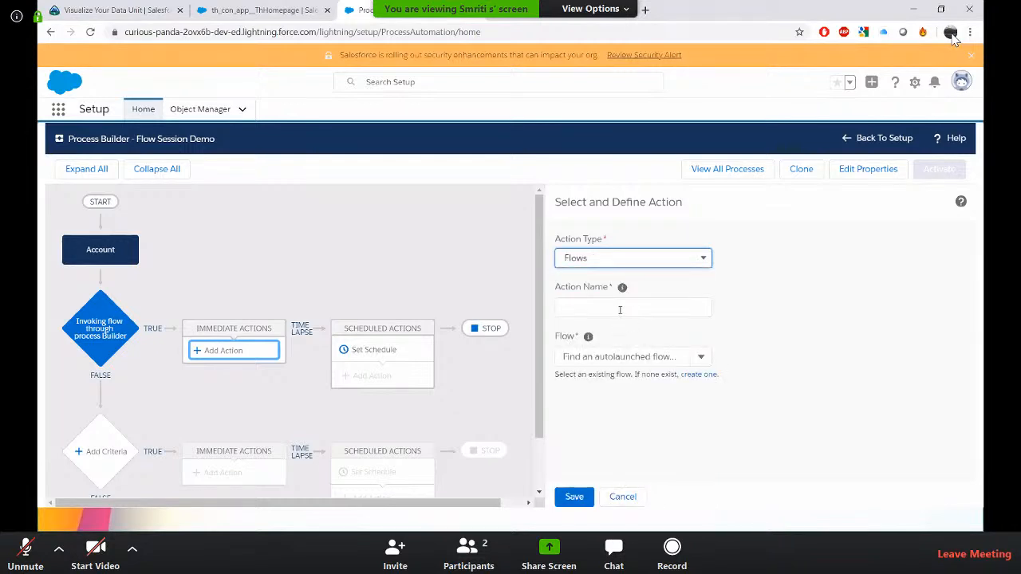
click(620, 308)
text(Create )
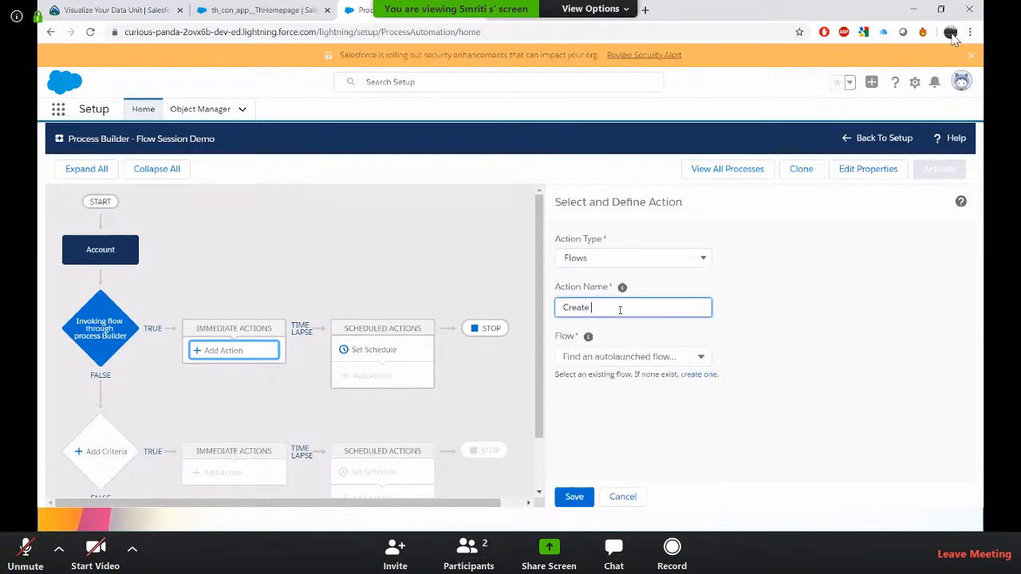
text(a New Contact)
Search the flow selector again for create.
click(654, 356)
text(cre)
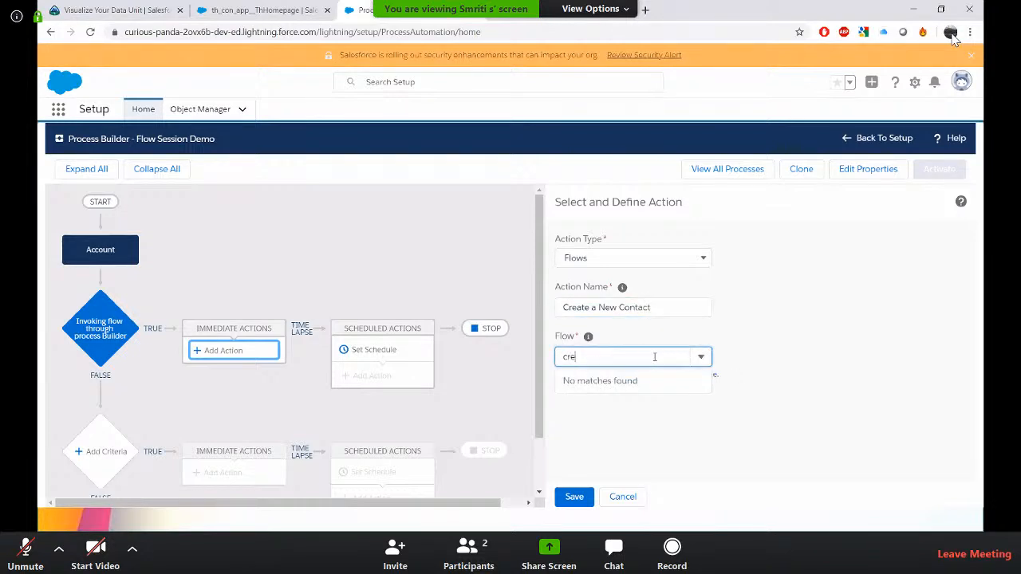
text(ate)
key(BackSpace)
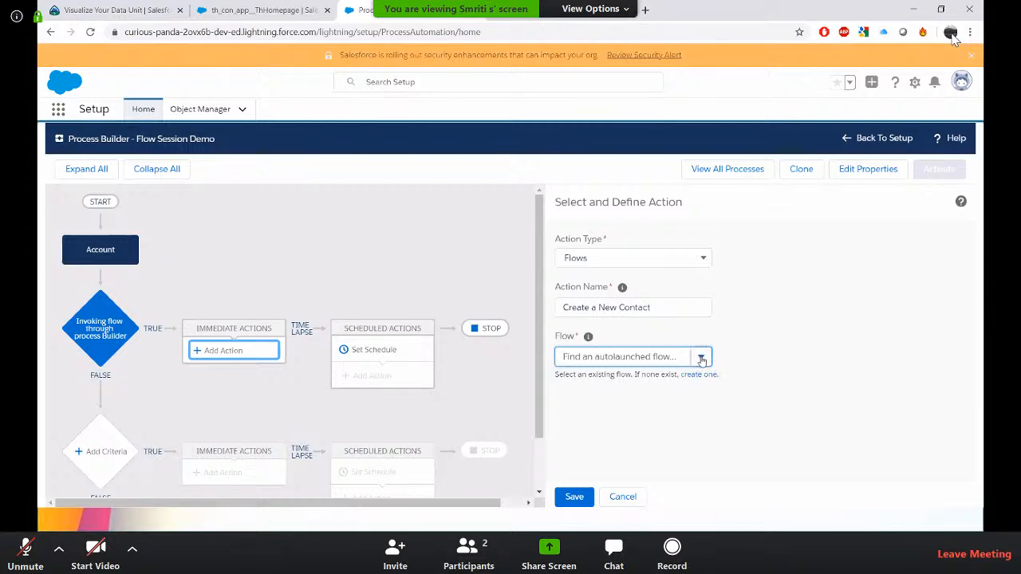
Open the create-one flows list and view the Create New Contact flow's details.
click(699, 374)
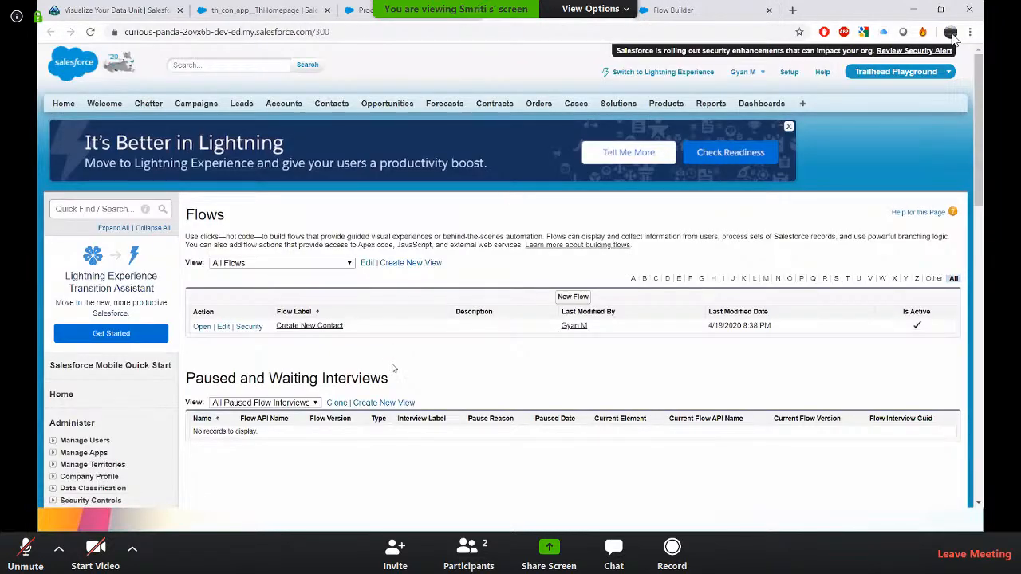
click(305, 327)
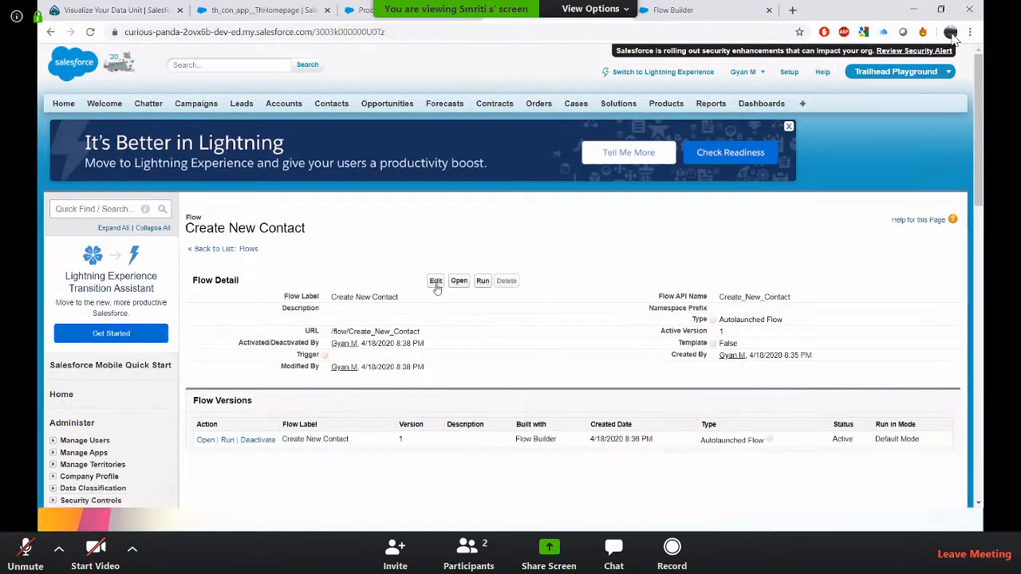
click(411, 10)
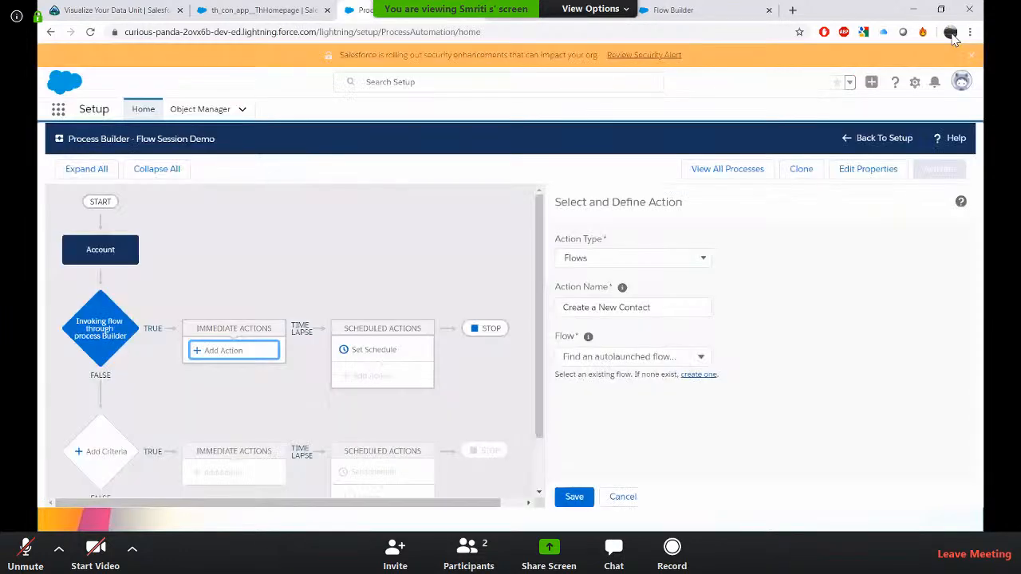
Retry finding the flow by searching create in the flow selector.
click(623, 359)
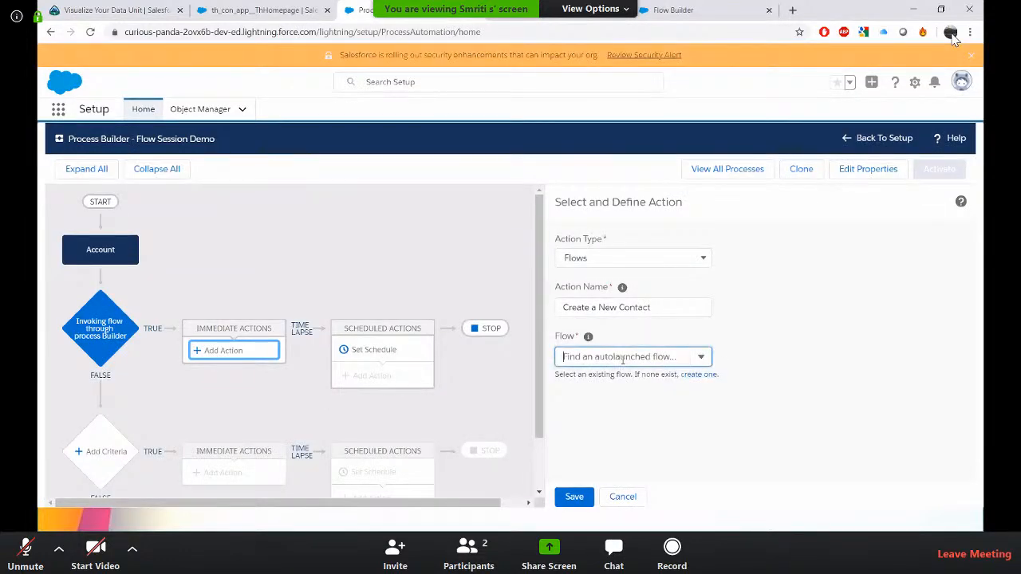
mouse_move(587, 339)
text(cr)
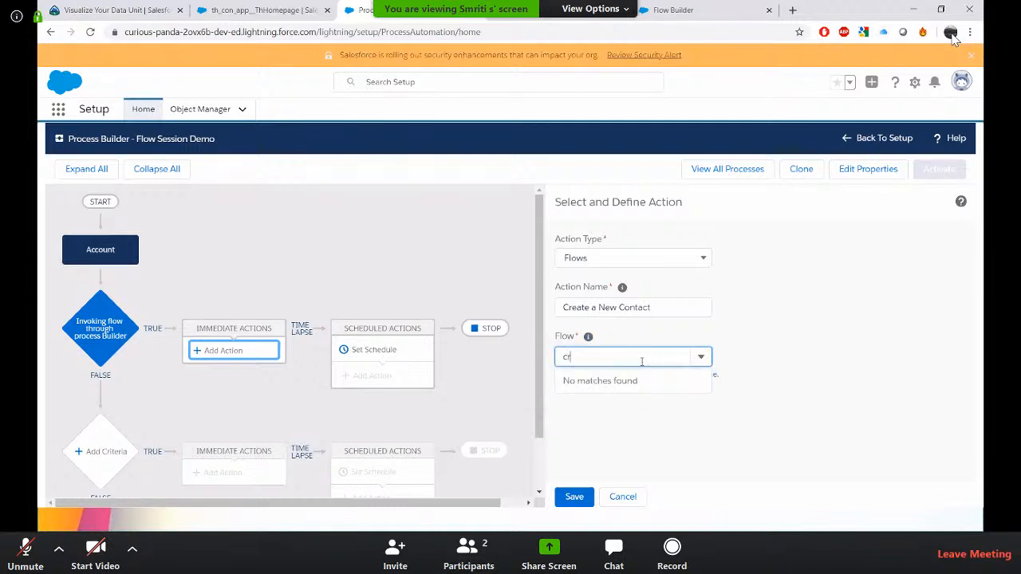
text(eate)
Return to Setup and reopen the Flow Session Demo process in Process Builder.
click(874, 140)
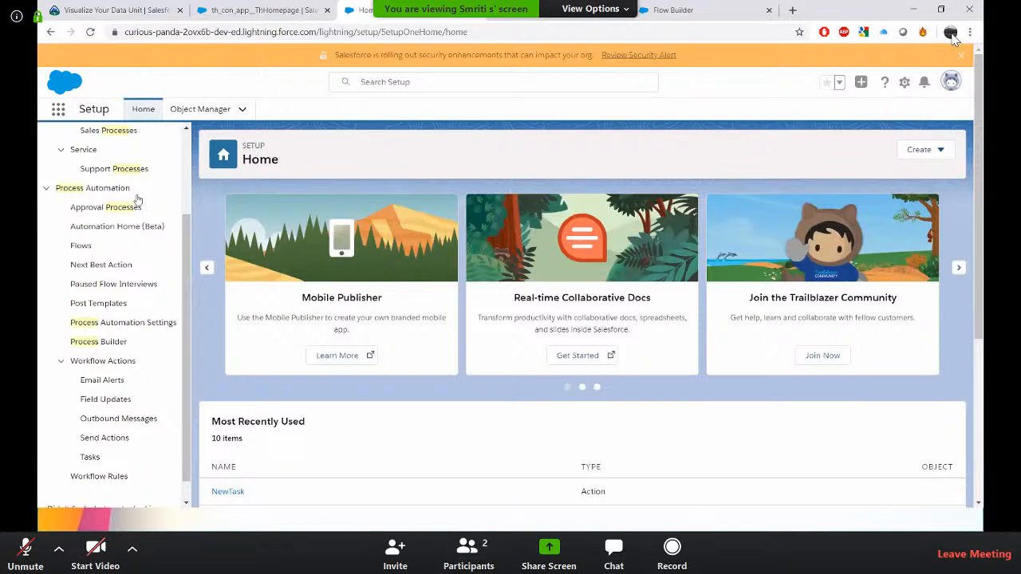
scroll(143, 183, up, 3)
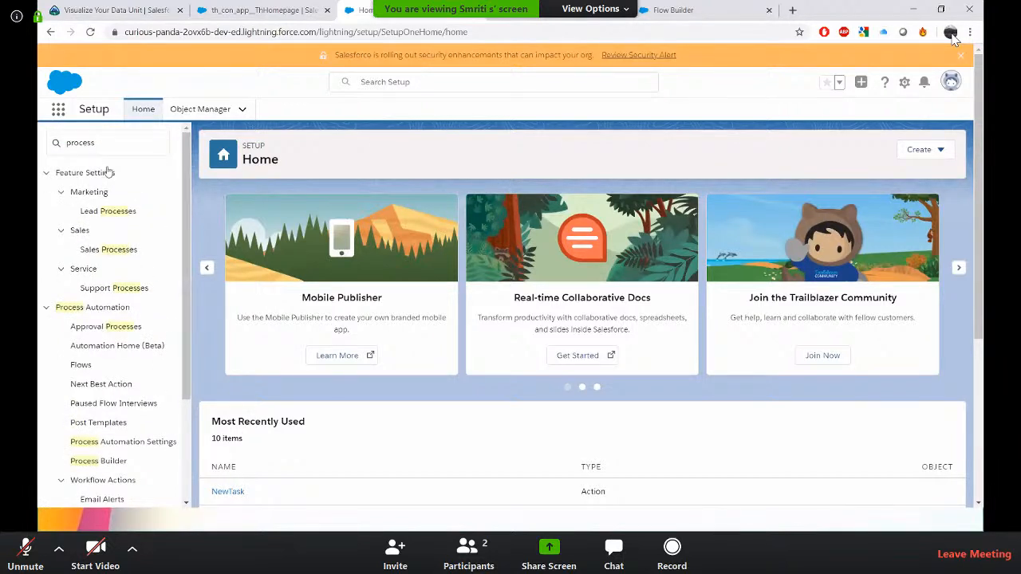
click(123, 140)
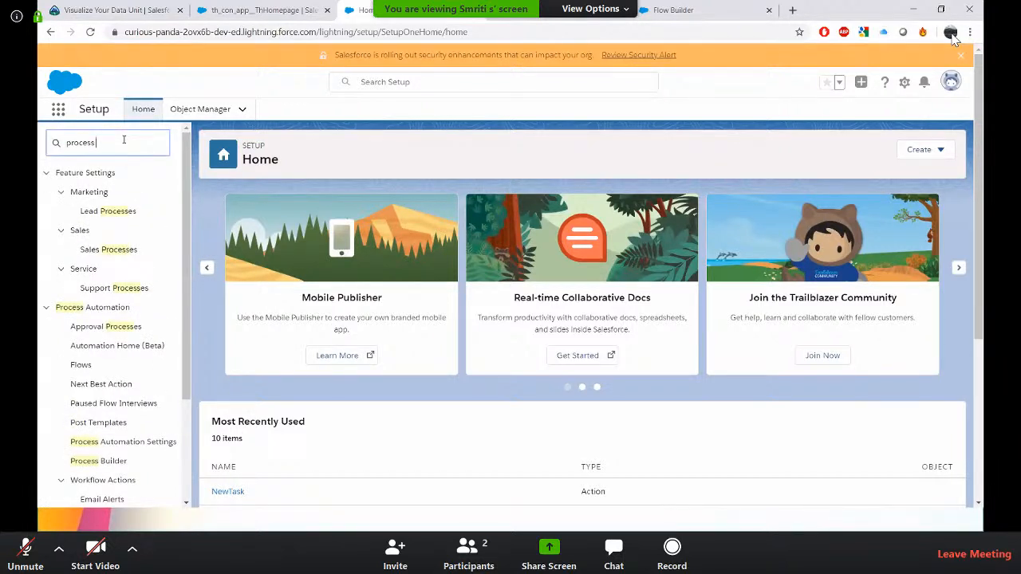
text(b)
click(107, 193)
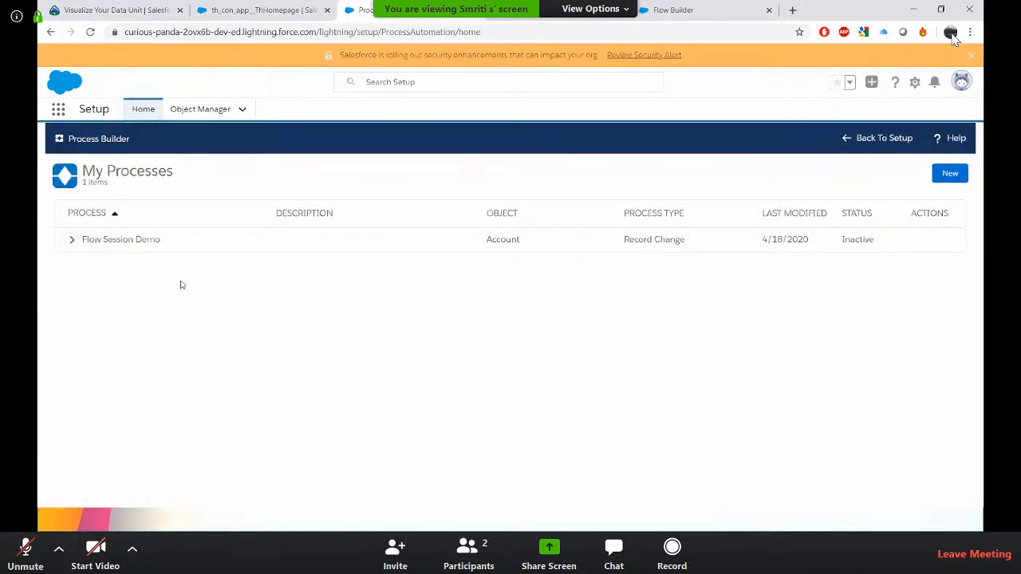
click(94, 240)
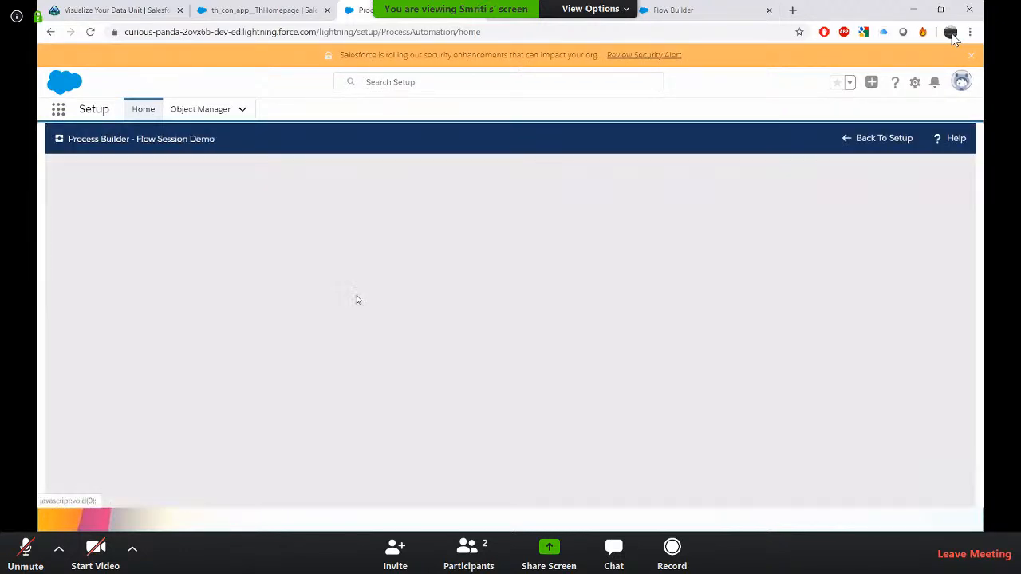
Add an immediate Flows action named Create a new contact that launches the Create New Contact flow.
click(227, 352)
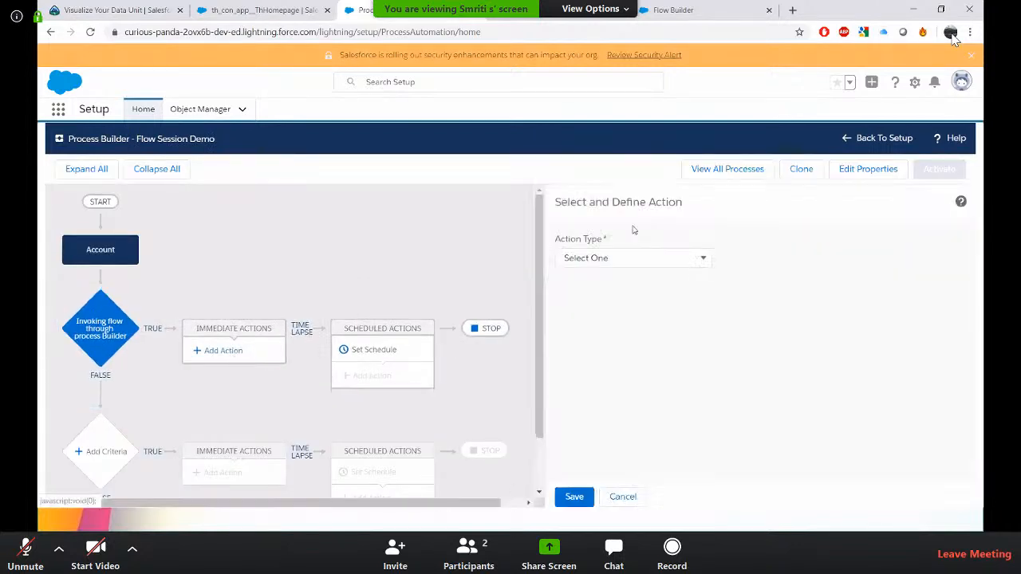
click(646, 258)
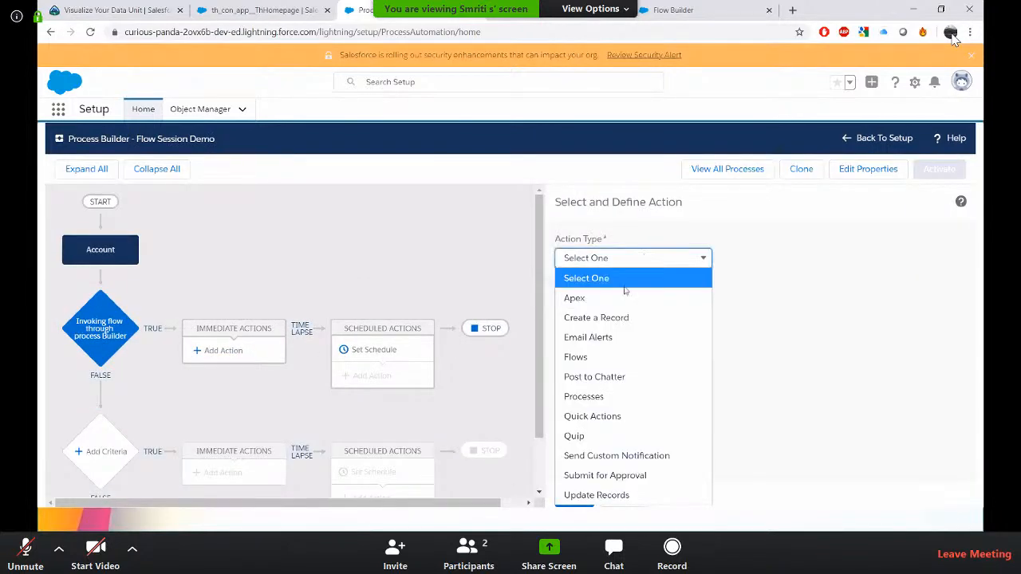
click(597, 357)
click(631, 307)
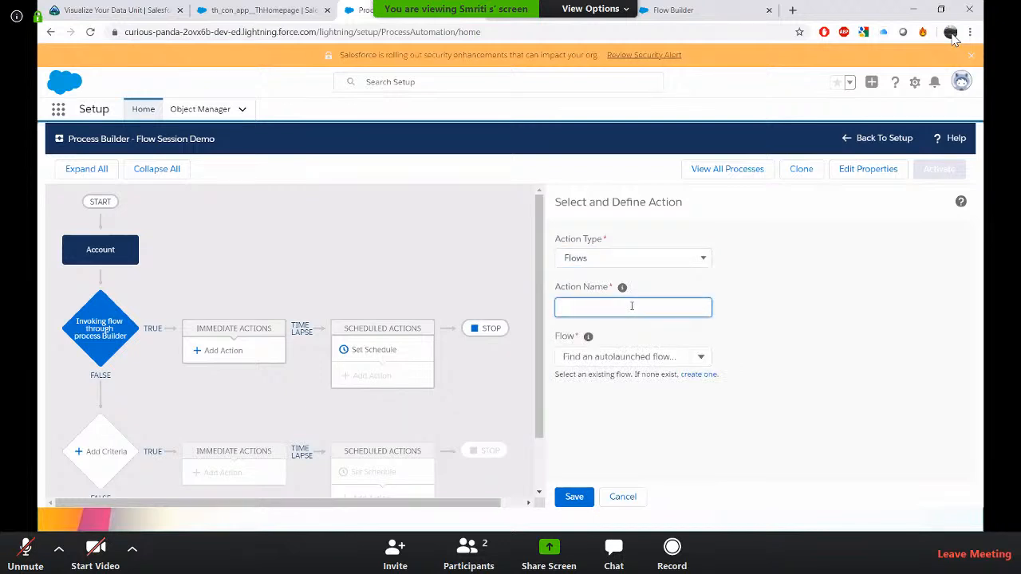
text(Create a new contact)
click(650, 357)
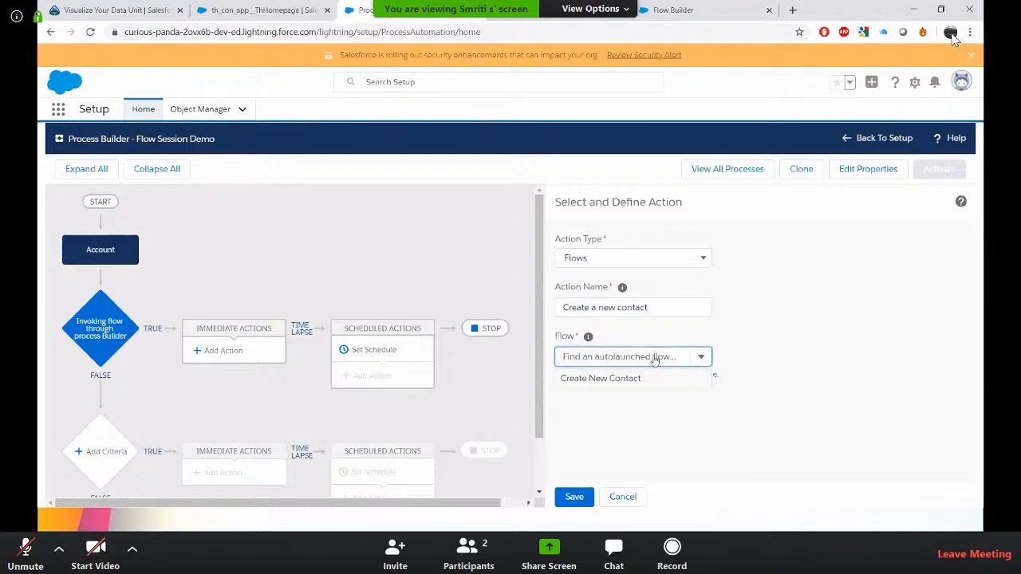
click(631, 378)
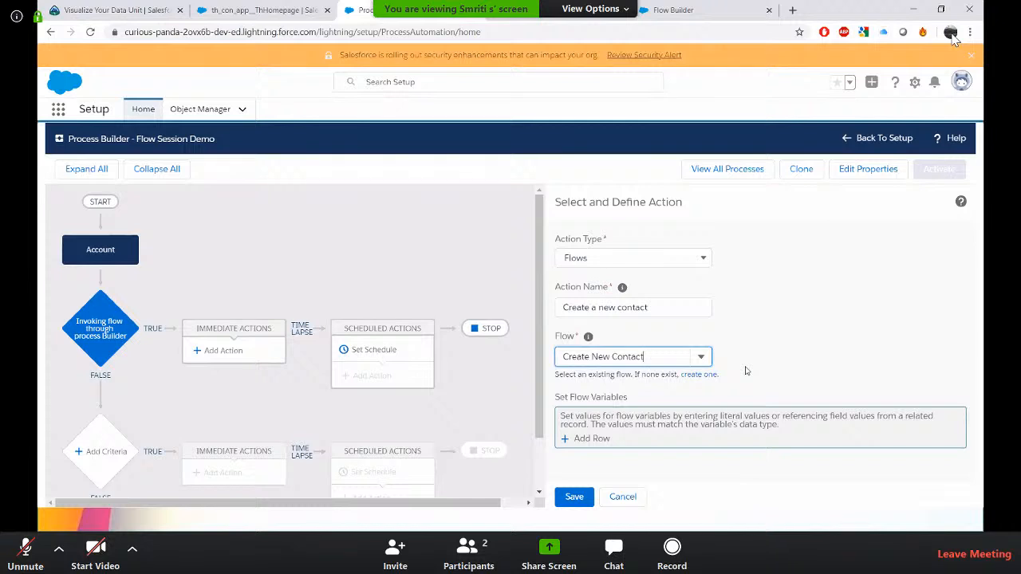
Add a flow variable row for the action and set the variable to RecordId.
click(592, 440)
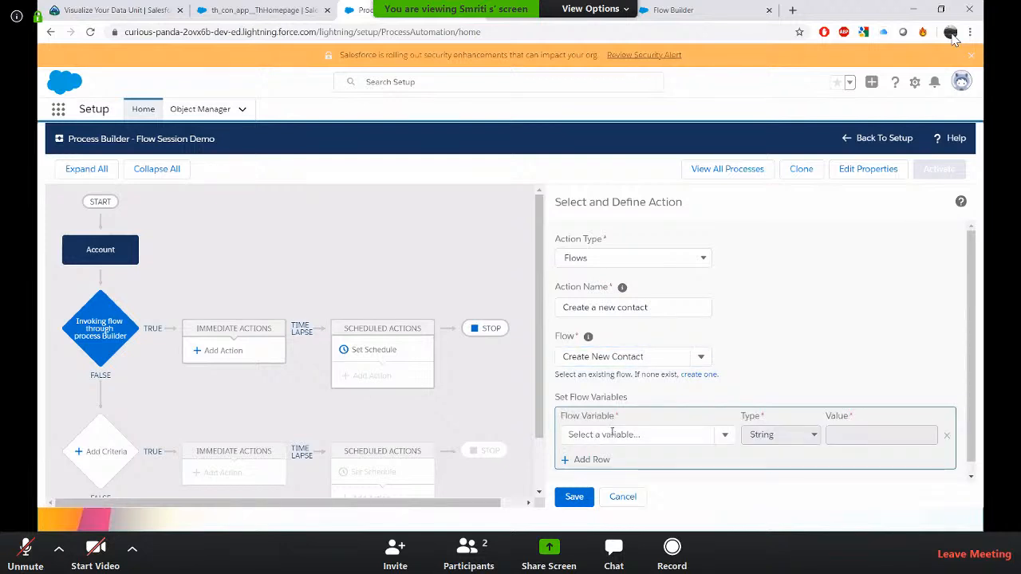
click(612, 434)
text(acc)
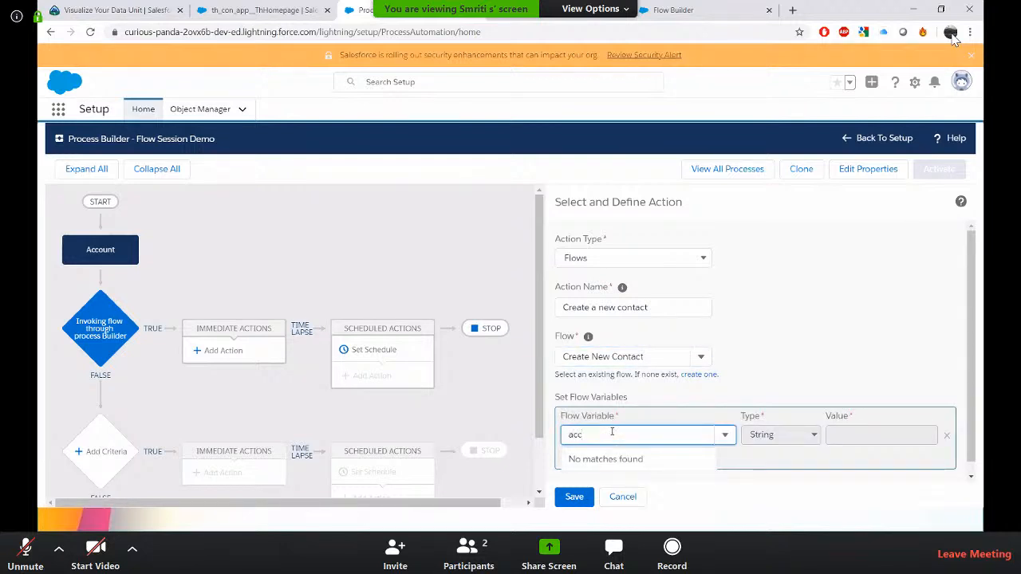
scroll(664, 439, down, 1)
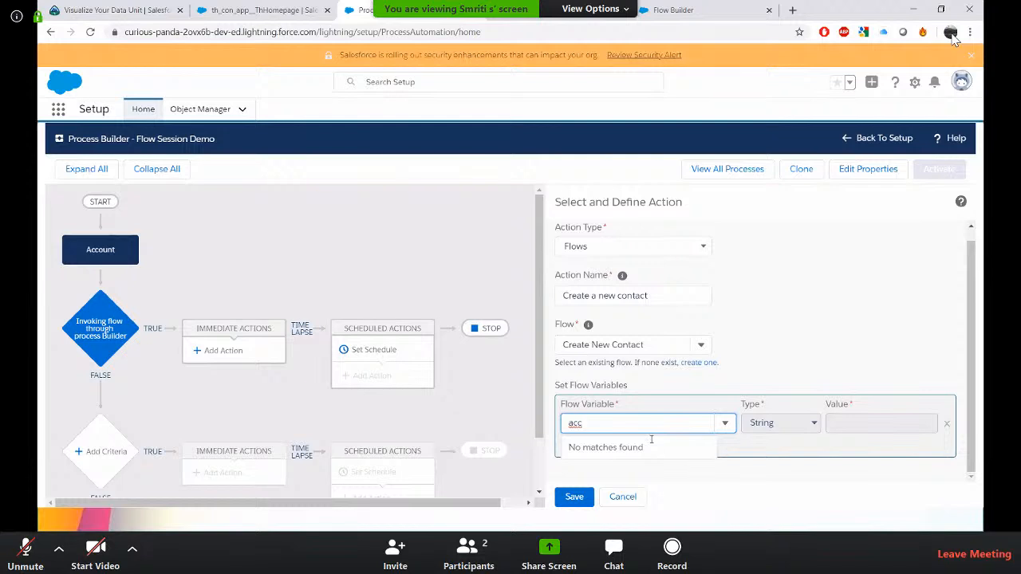
key(BackSpace)
key(BackSpace)
key(BackSpace)
text(re)
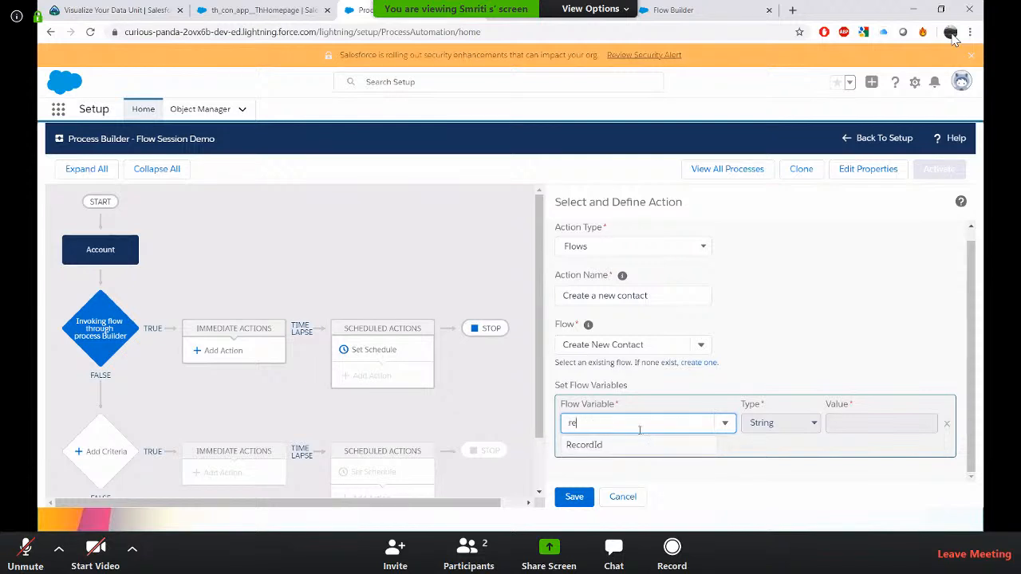
text(c)
click(615, 445)
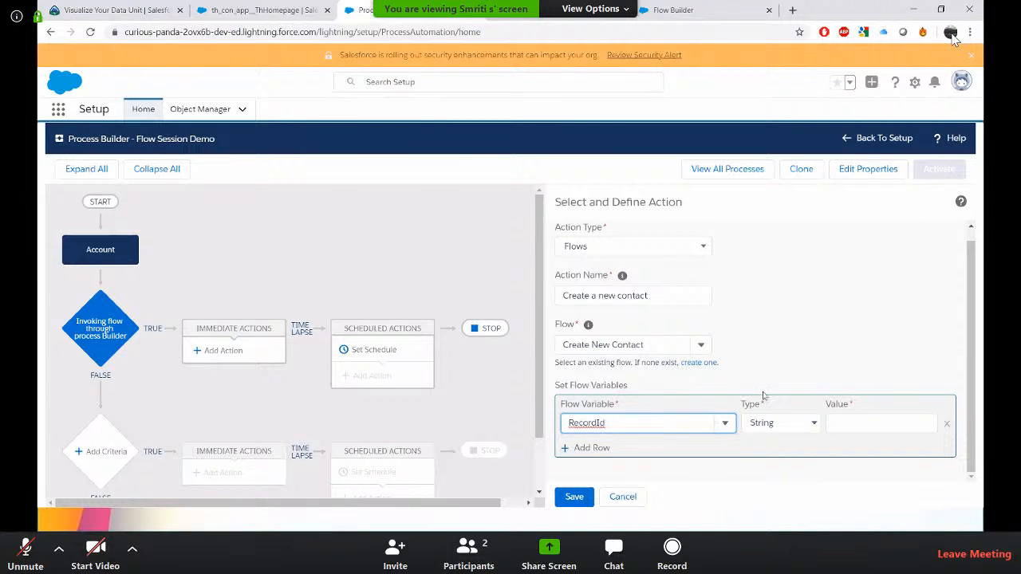
Set RecordId's value as a Field Reference to the Account's Account ID and save the action.
click(785, 428)
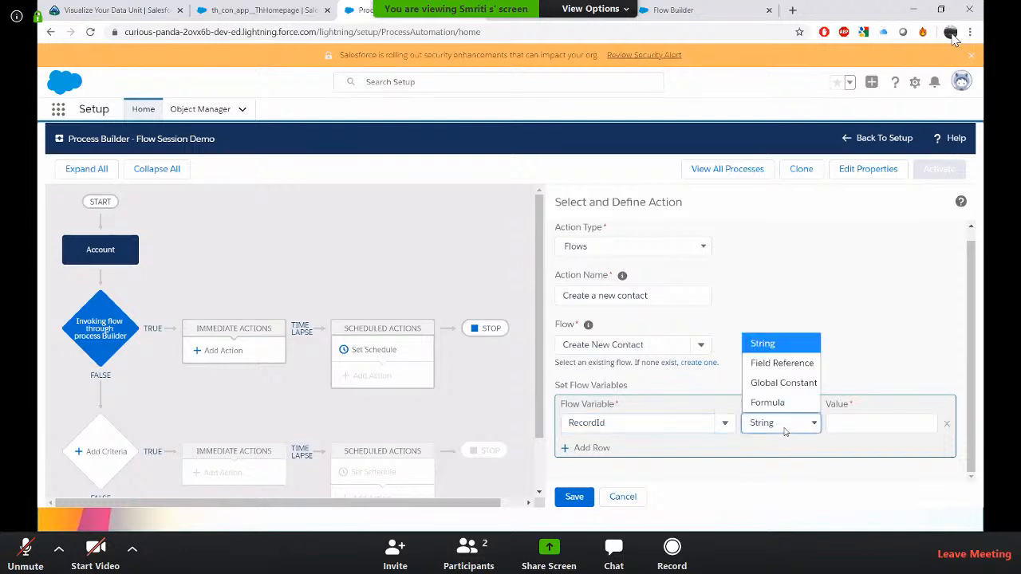
click(788, 364)
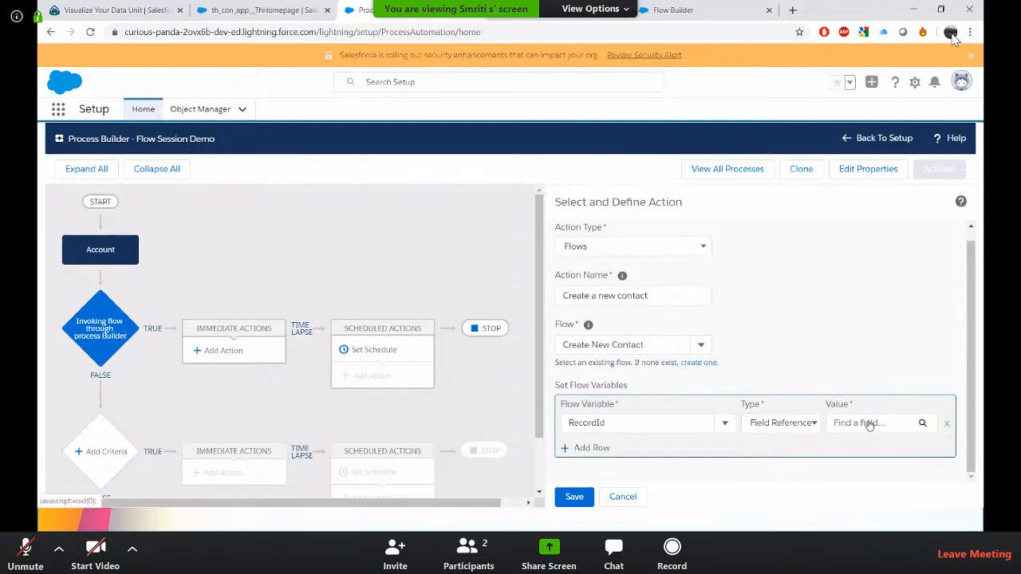
click(870, 423)
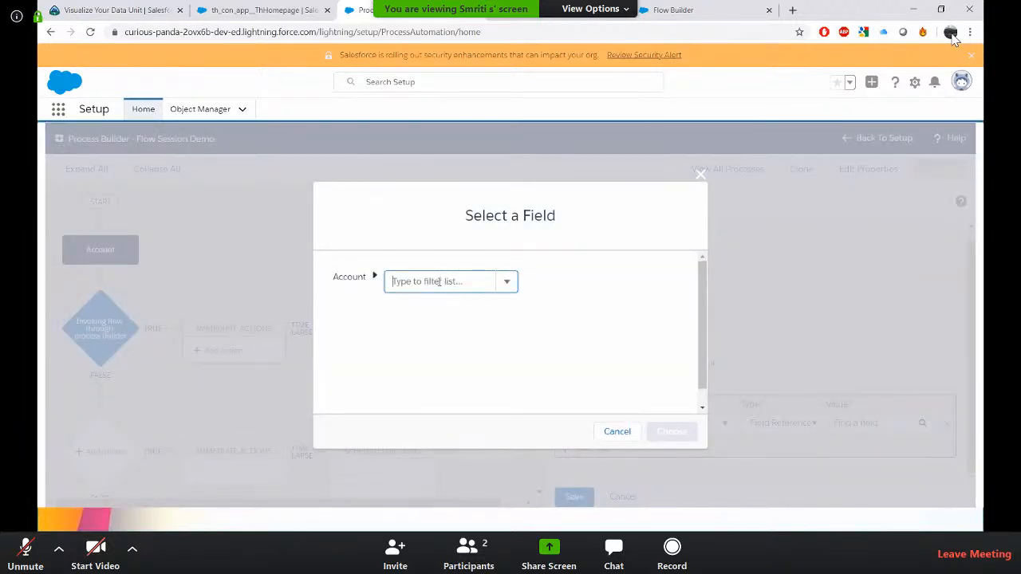
click(439, 281)
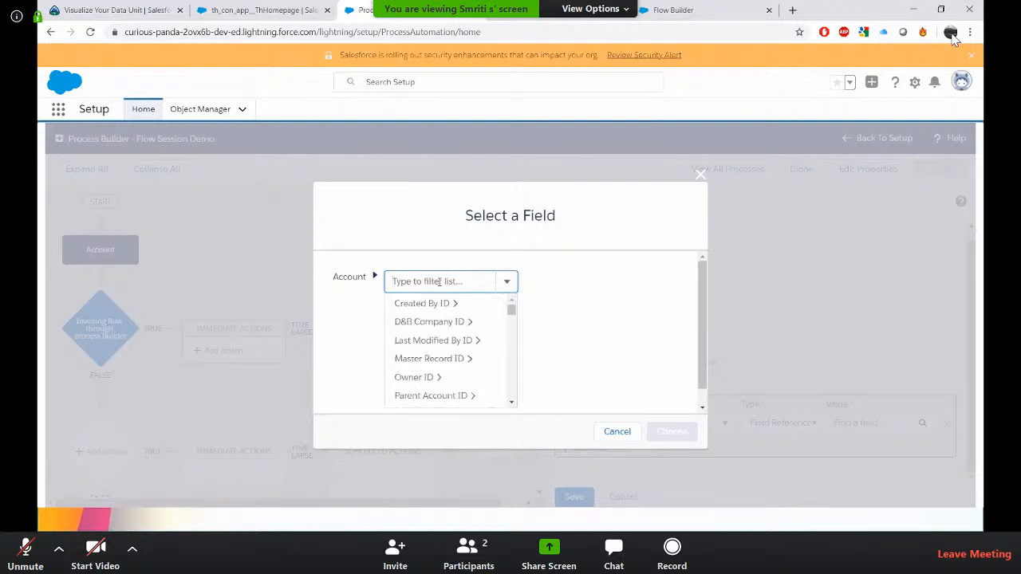
text(id)
scroll(429, 341, down, 3)
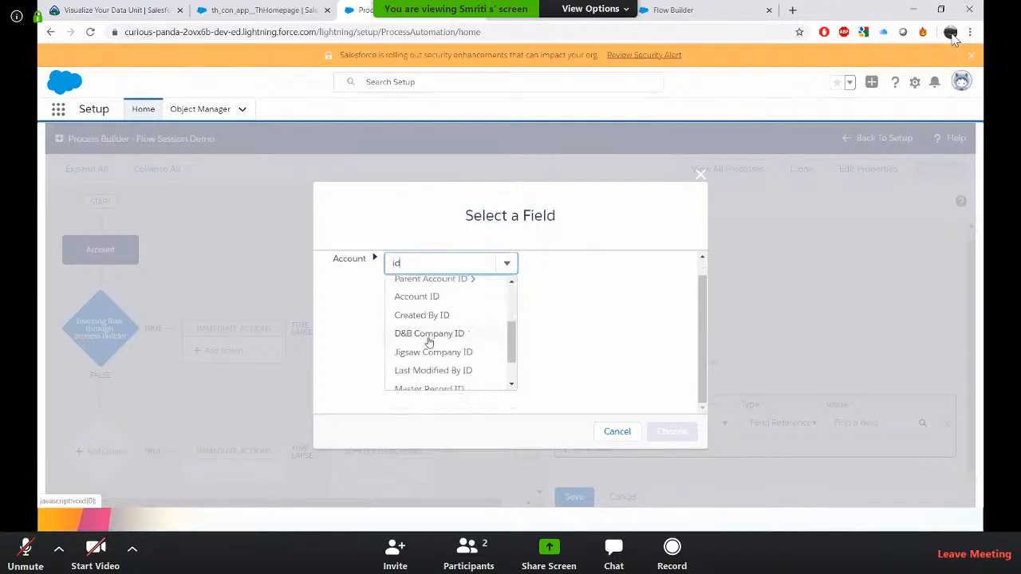
scroll(427, 337, up, 1)
click(424, 323)
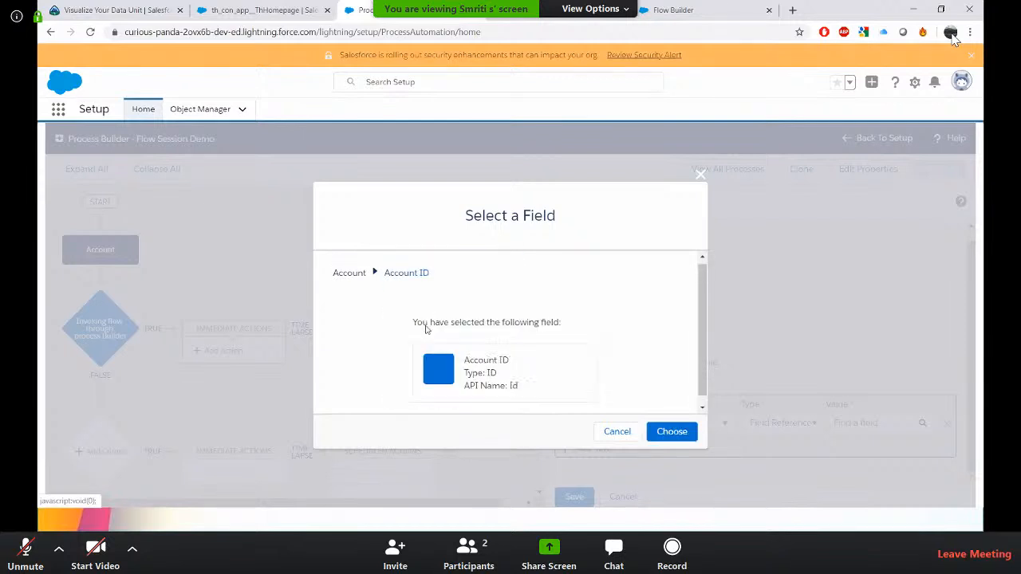
click(675, 432)
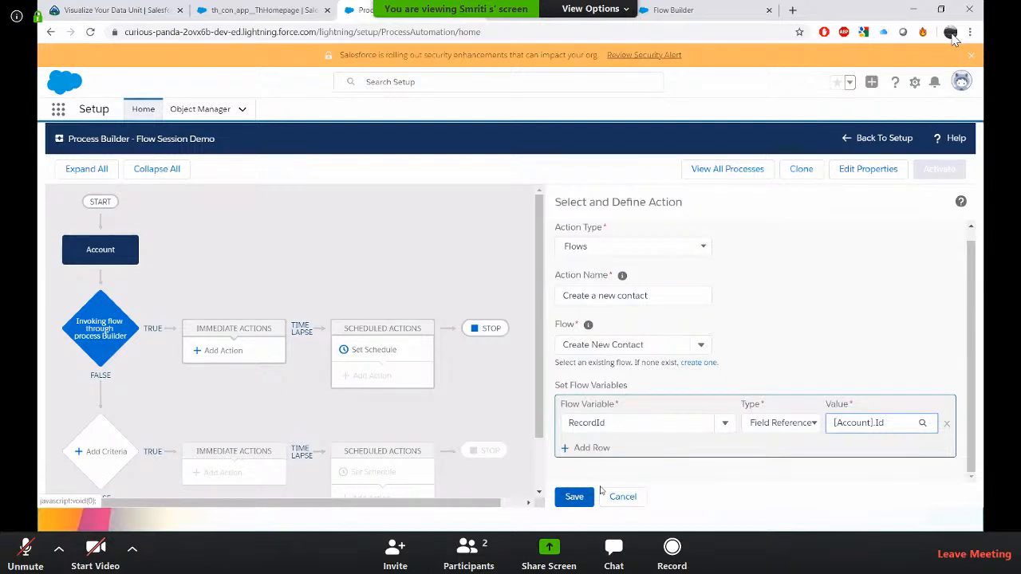
click(594, 494)
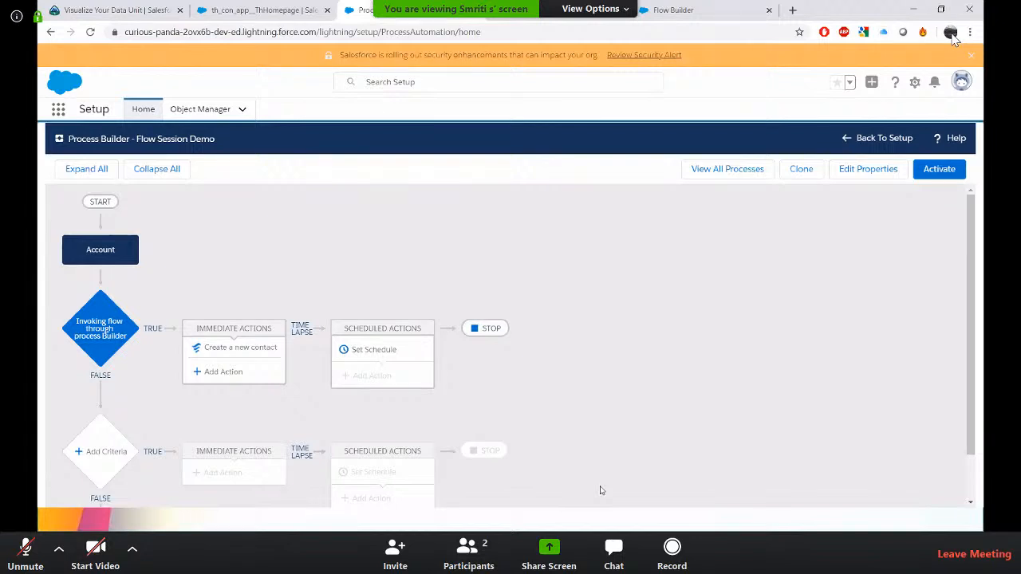
Activate the Flow Session Demo process.
click(927, 173)
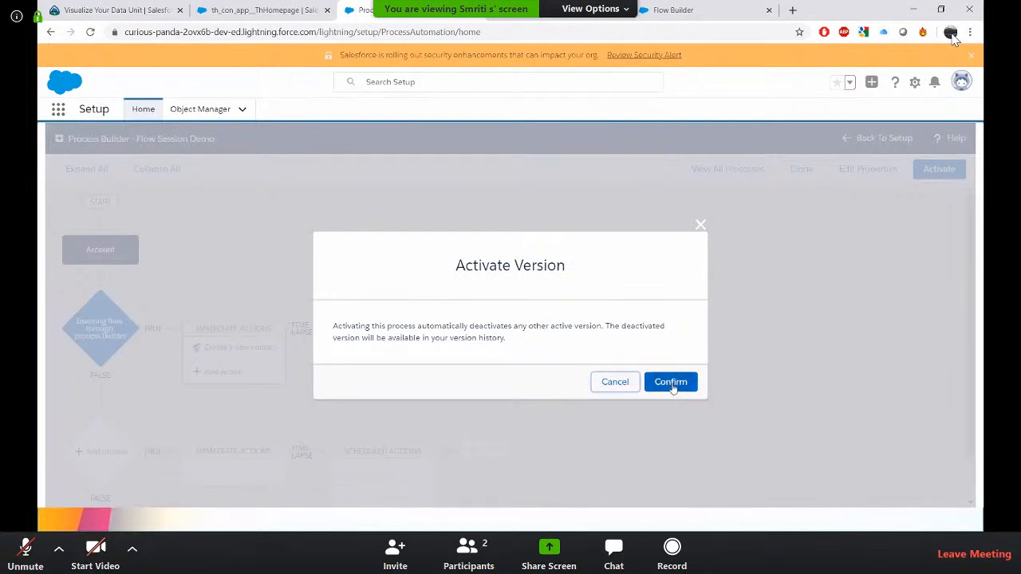
click(671, 383)
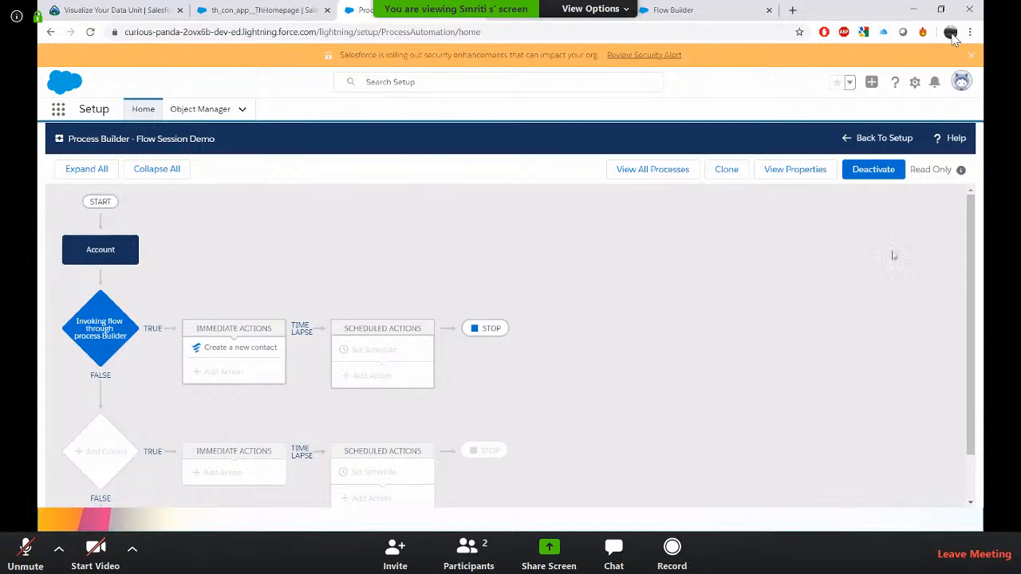
Review the field values of the New Contact Create Records element in the flow.
click(654, 8)
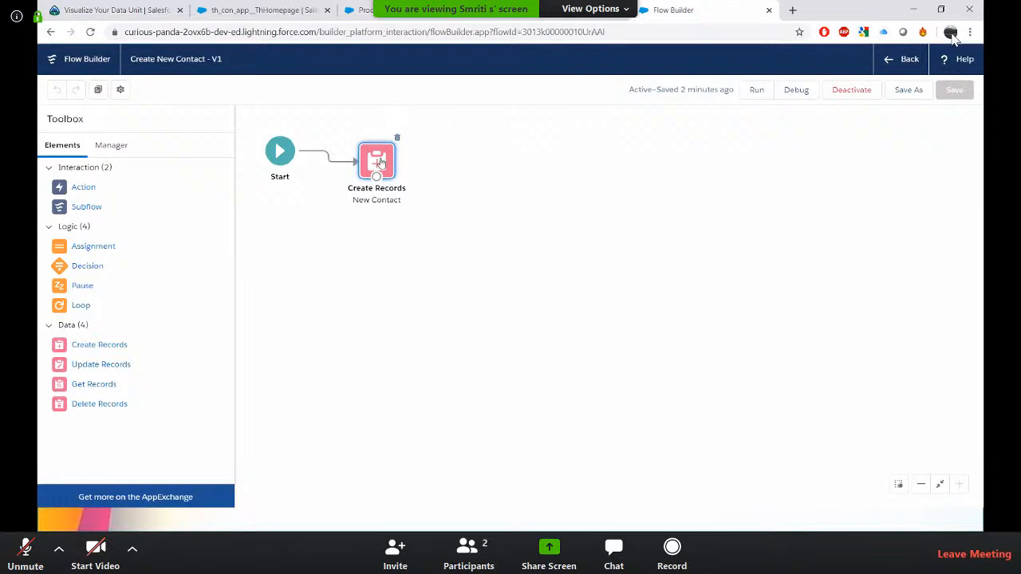
double_click(380, 162)
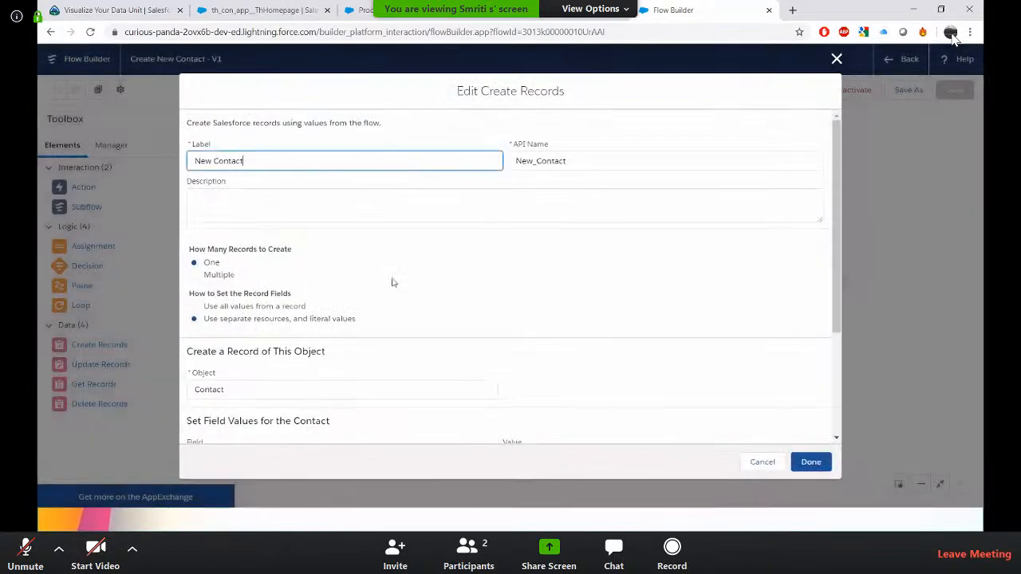
scroll(391, 283, down, 3)
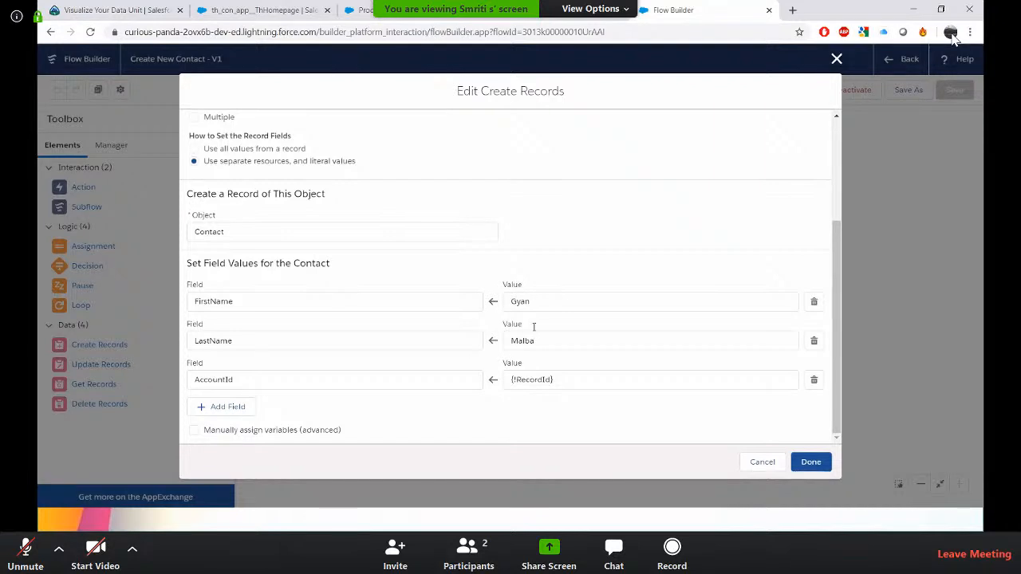
click(836, 60)
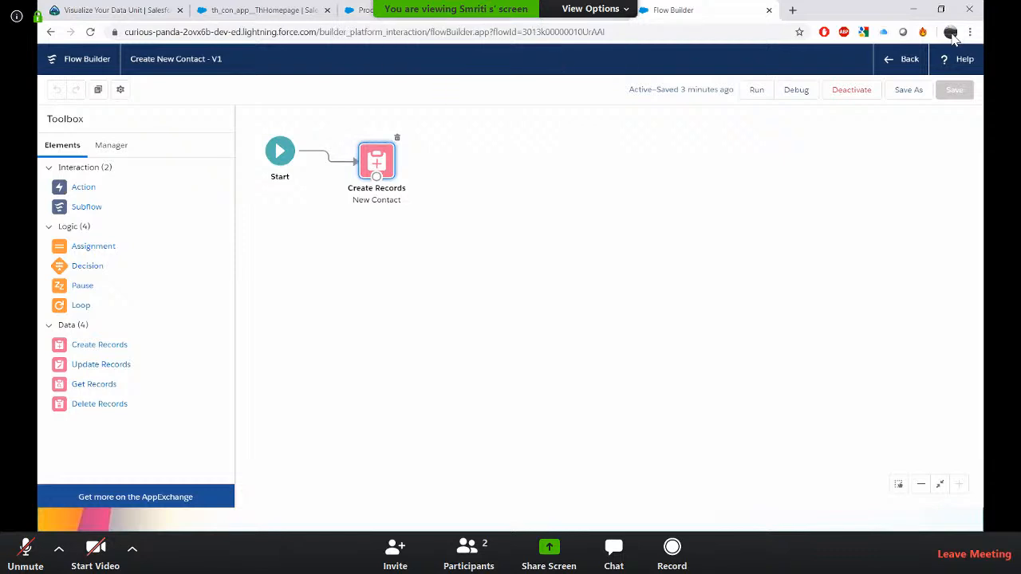
click(550, 12)
click(366, 10)
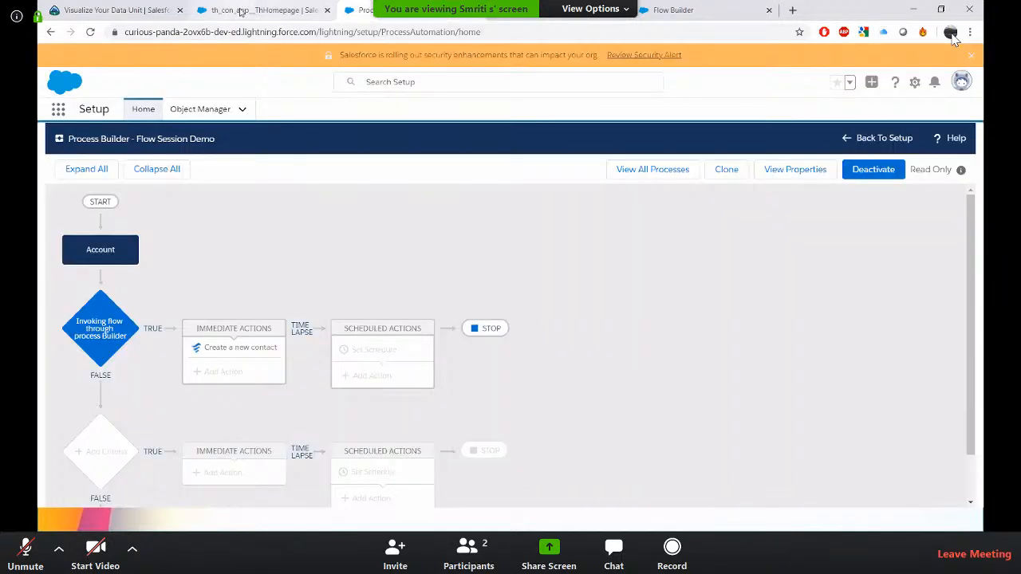
click(241, 12)
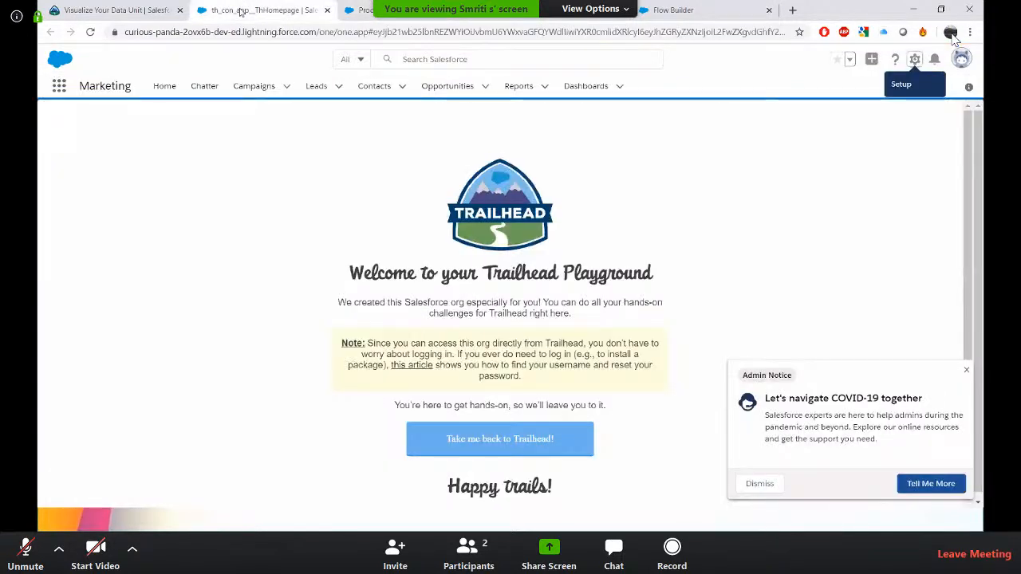
click(142, 11)
scroll(322, 106, up, 20)
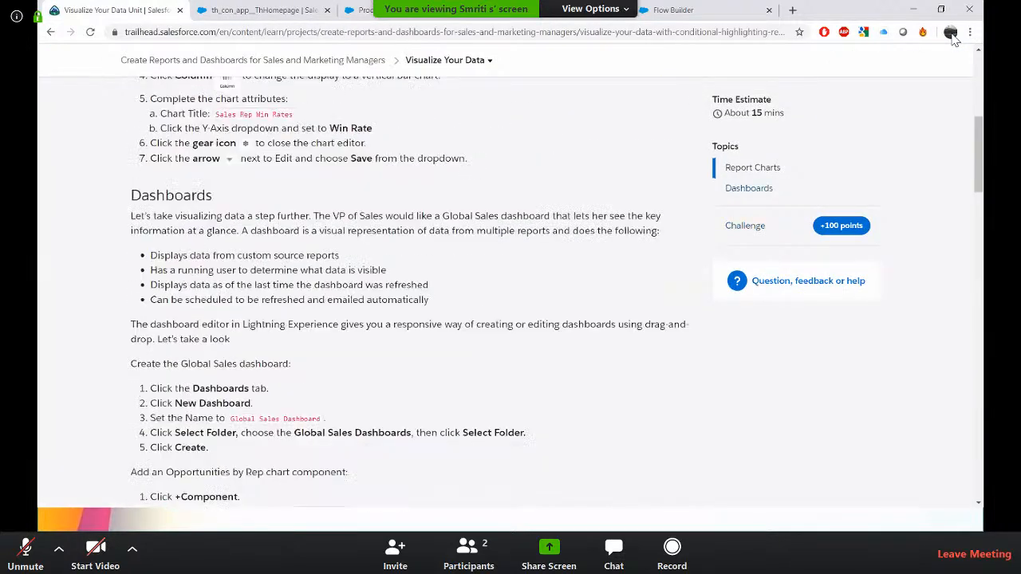
key(ctrl+3)
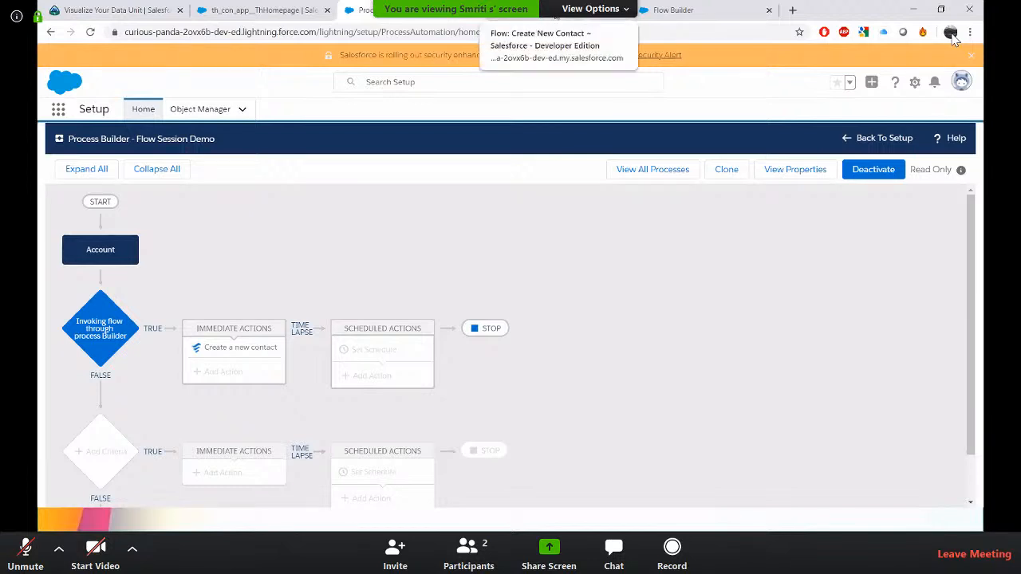
click(519, 10)
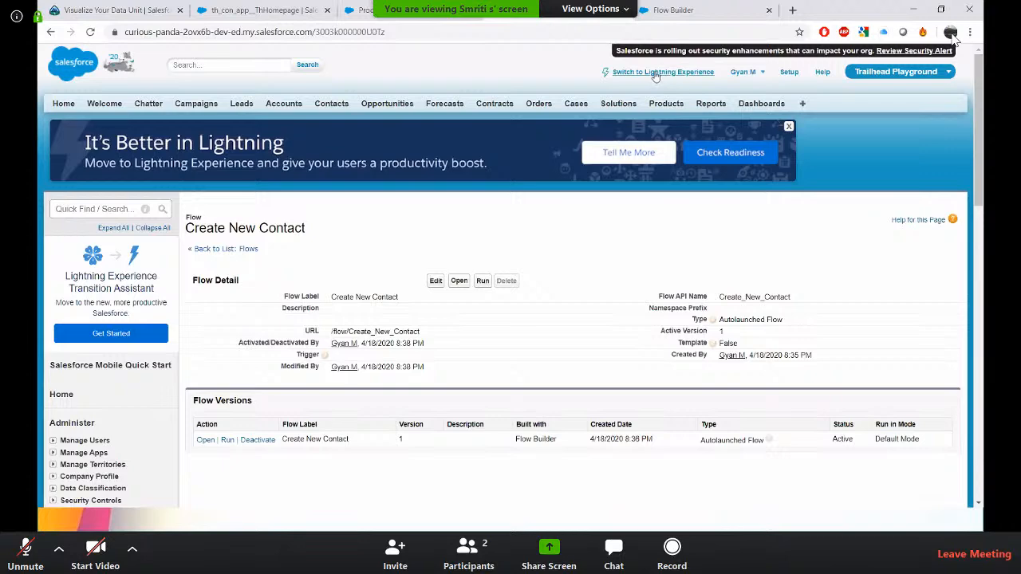
click(348, 9)
Switch to Lightning Experience, dismiss the notification prompt, and open the Sales app.
click(642, 73)
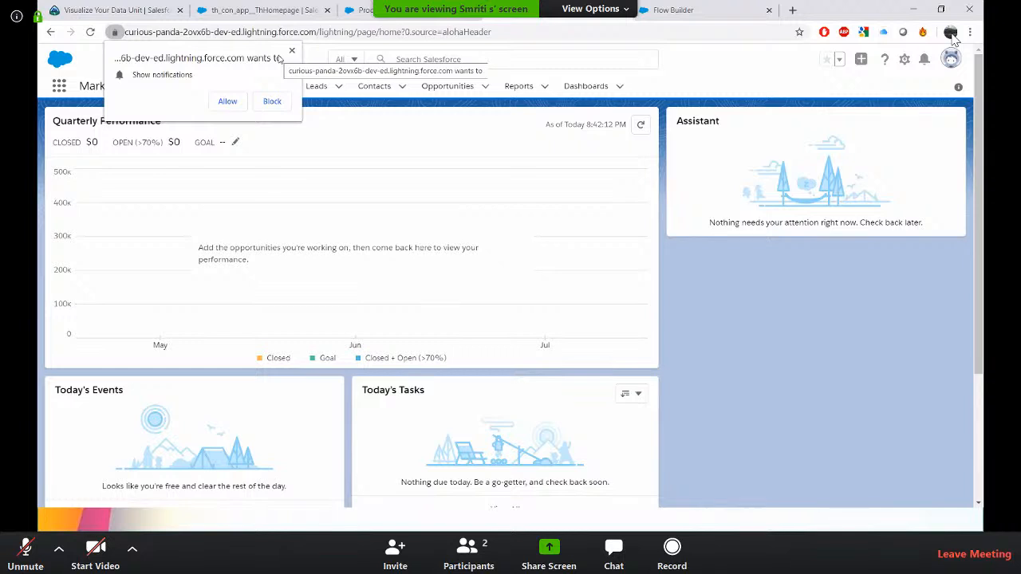
click(292, 51)
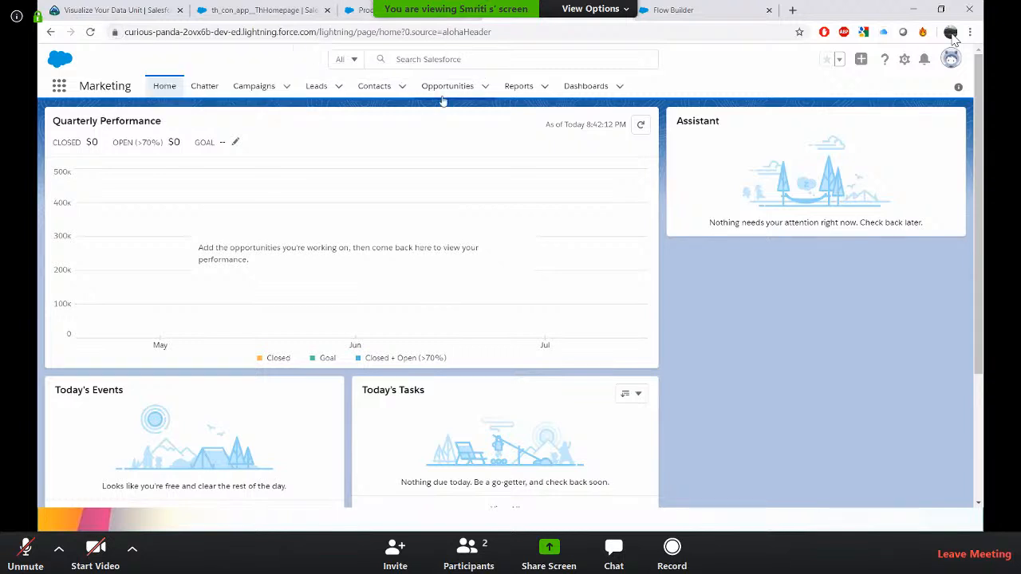
click(59, 87)
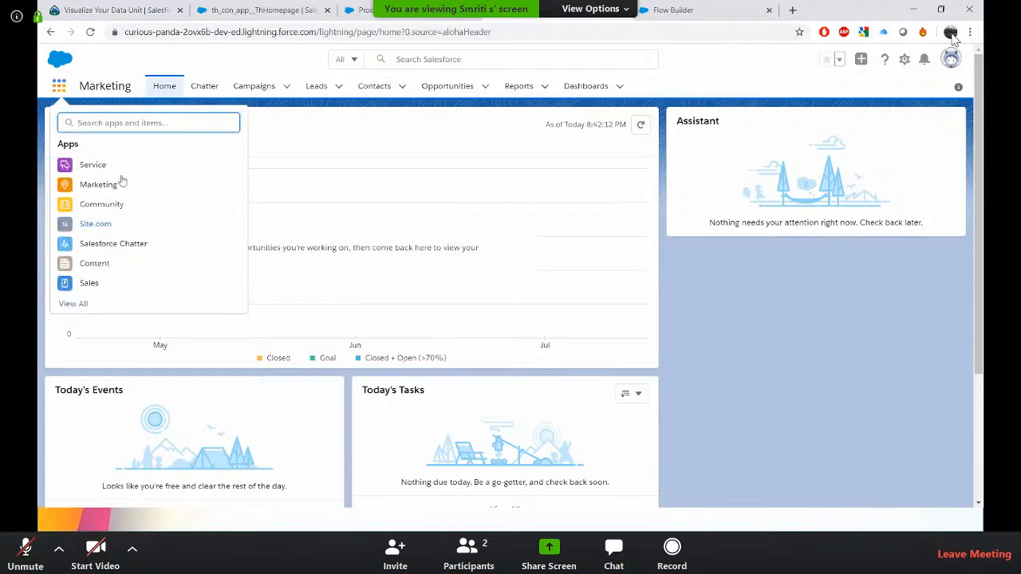
click(89, 283)
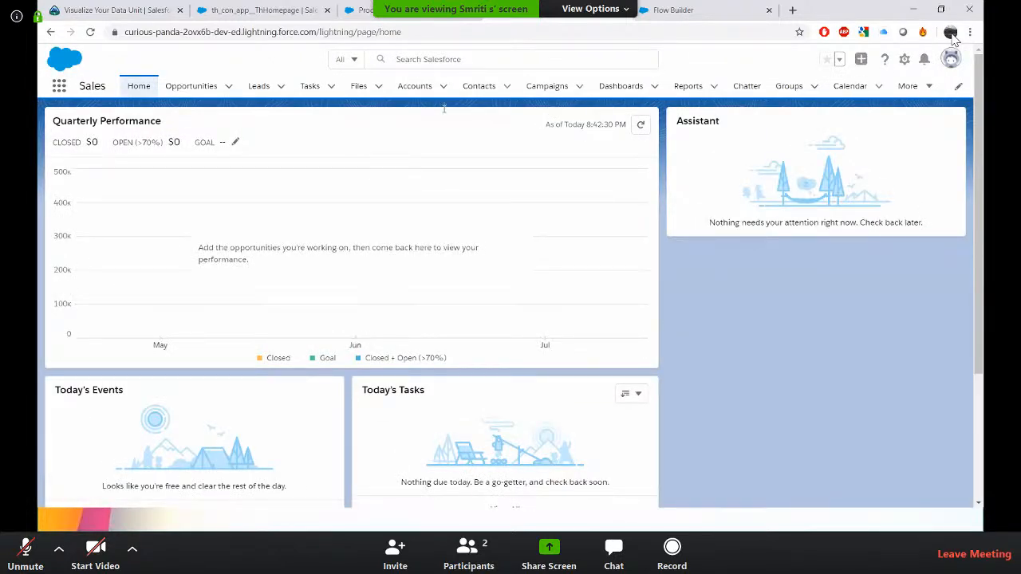
Open a new Account record form from the Accounts list.
click(406, 87)
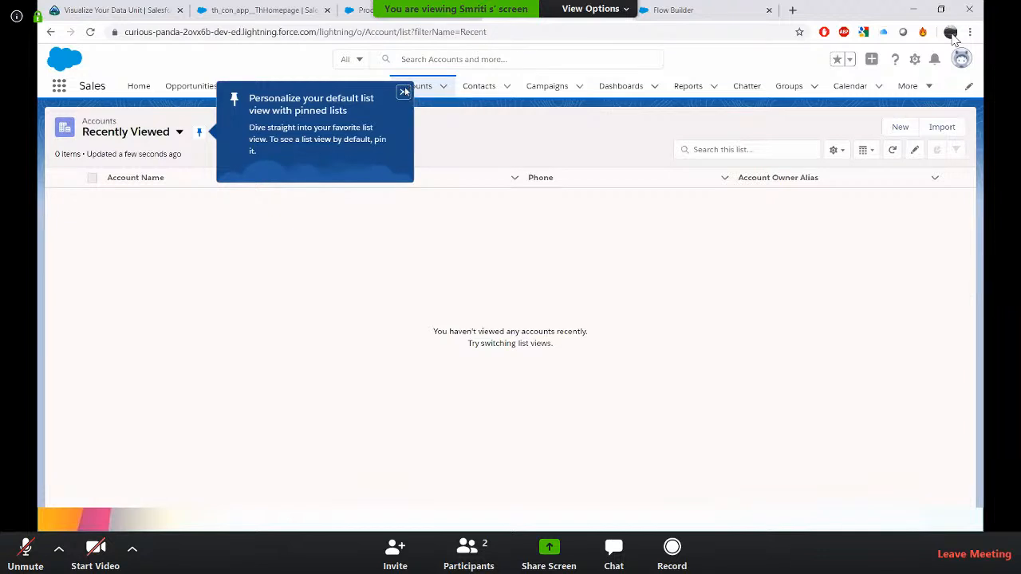
click(906, 133)
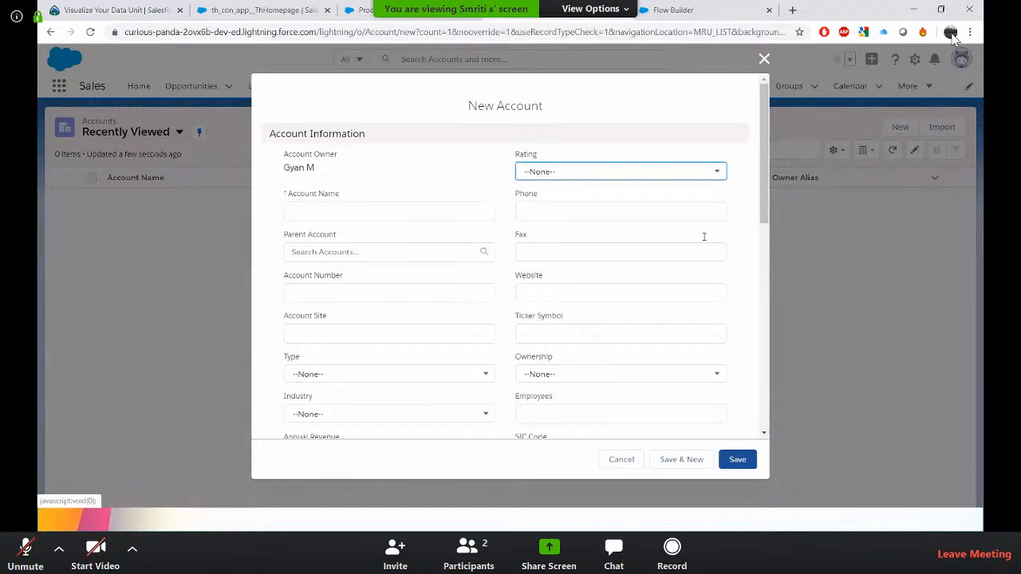
Create a new account named Flow Session Account with the Rating set to Hot and save it.
scroll(536, 340, down, 5)
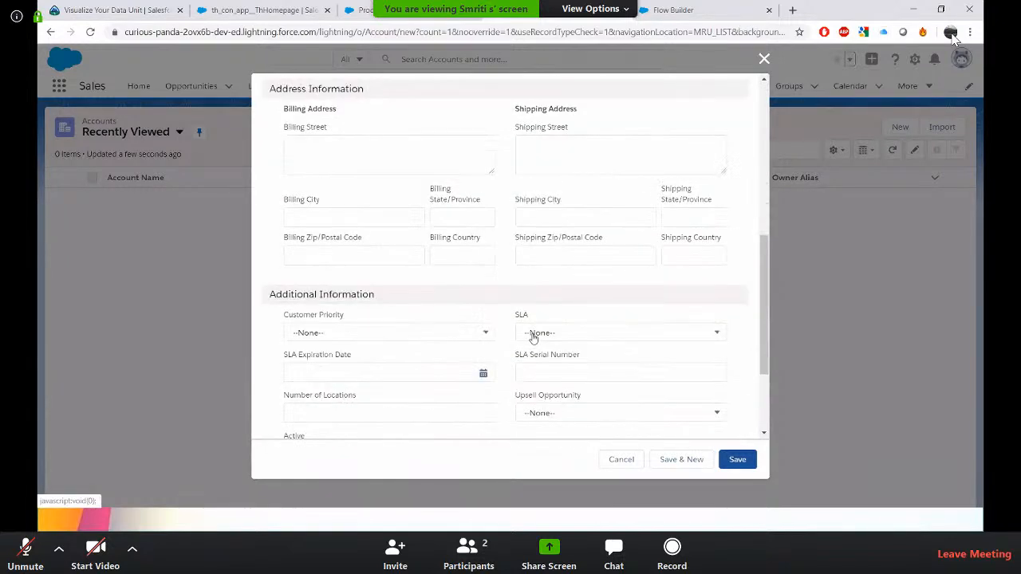
scroll(533, 338, down, 2)
scroll(533, 338, up, 8)
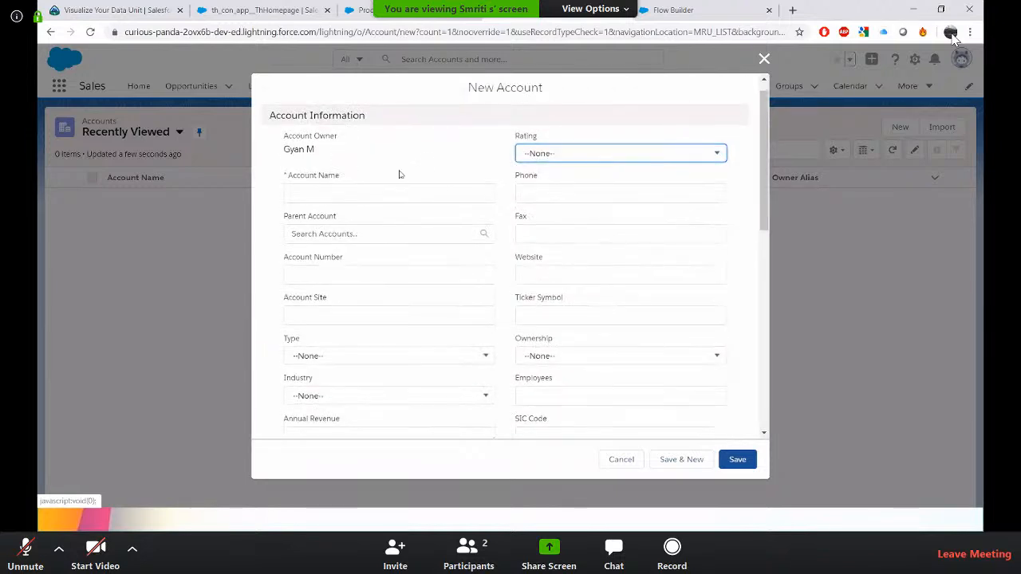
click(542, 157)
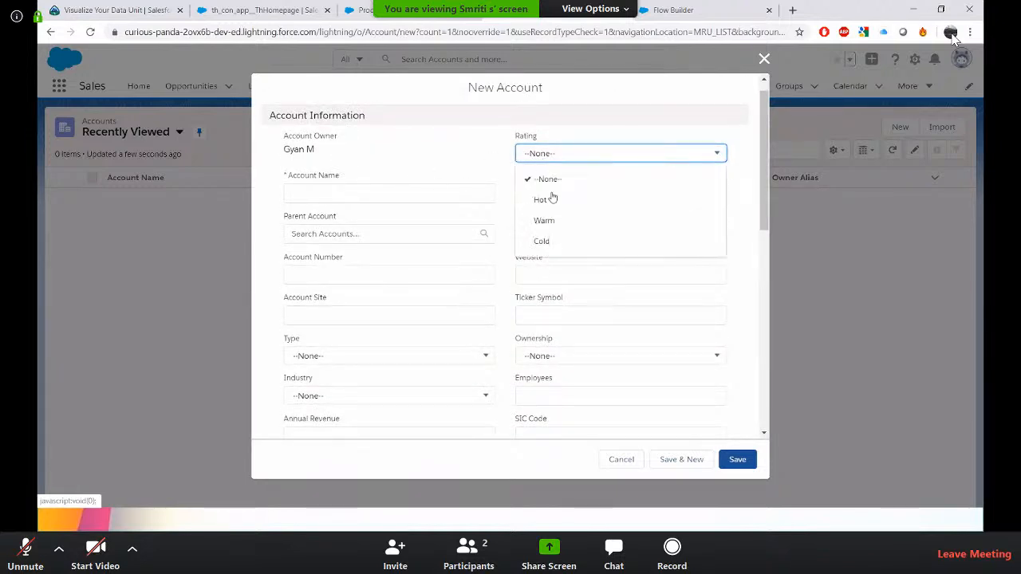
click(551, 200)
click(350, 194)
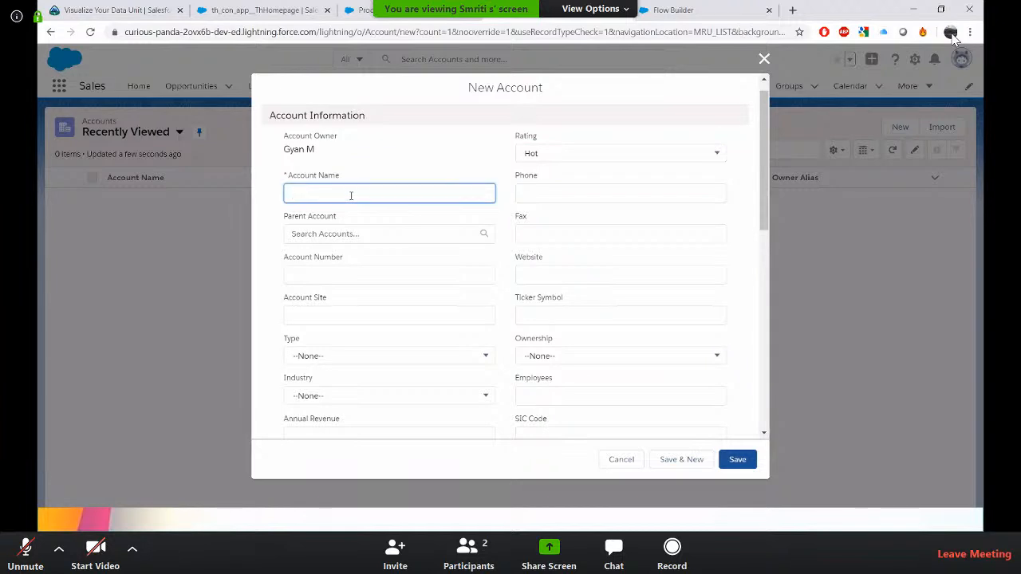
text(Flow Session Account)
scroll(408, 256, down, 10)
scroll(408, 264, up, 10)
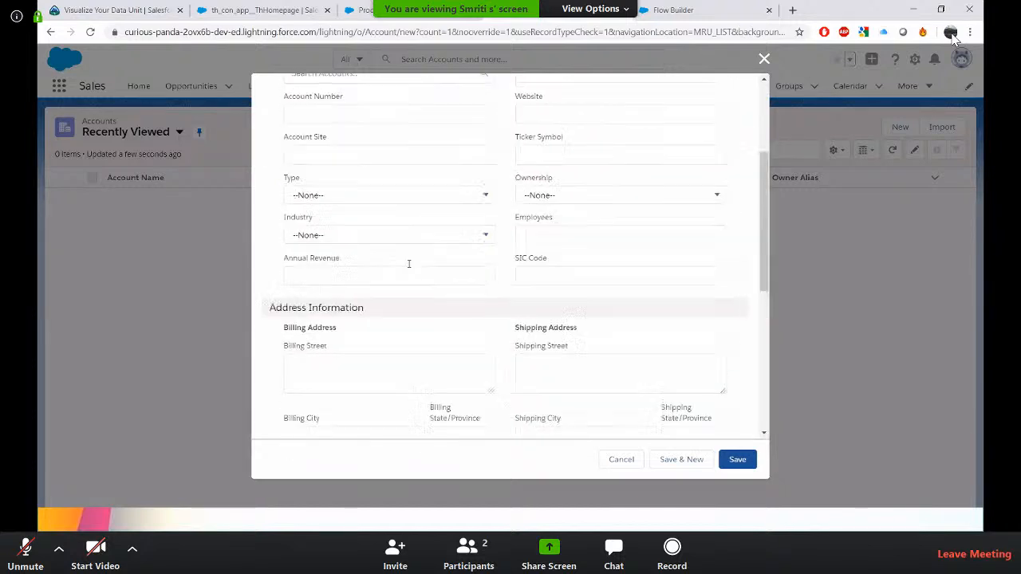
click(730, 465)
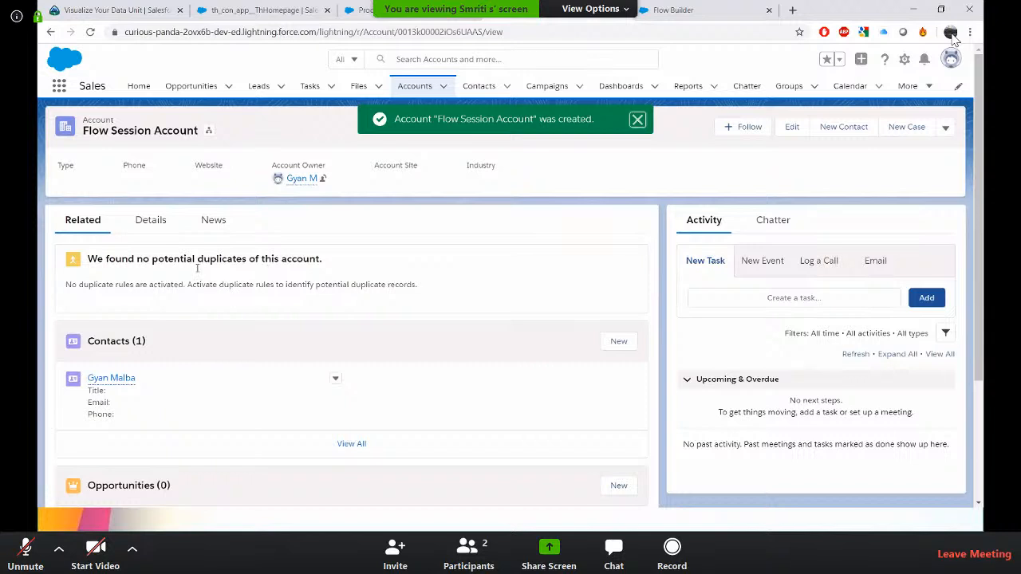
Compare the new account's details with the field values of the New Contact Create Records element in the flow.
click(151, 221)
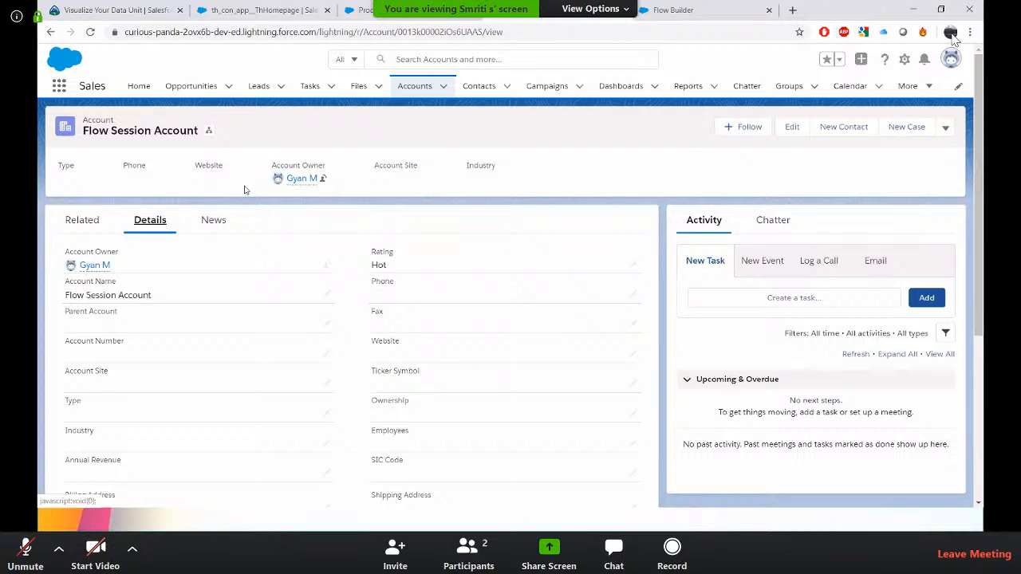
click(714, 11)
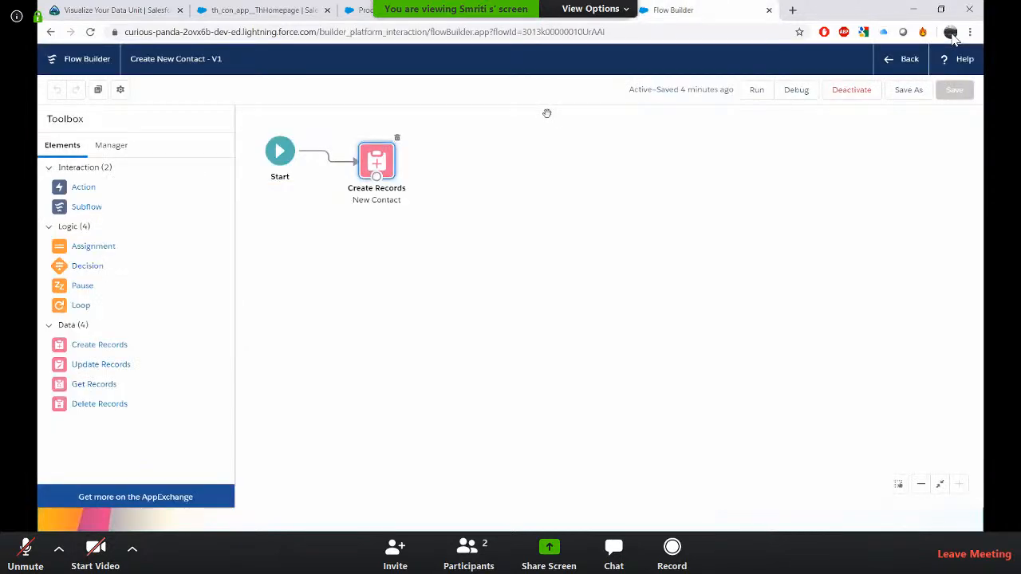
double_click(376, 169)
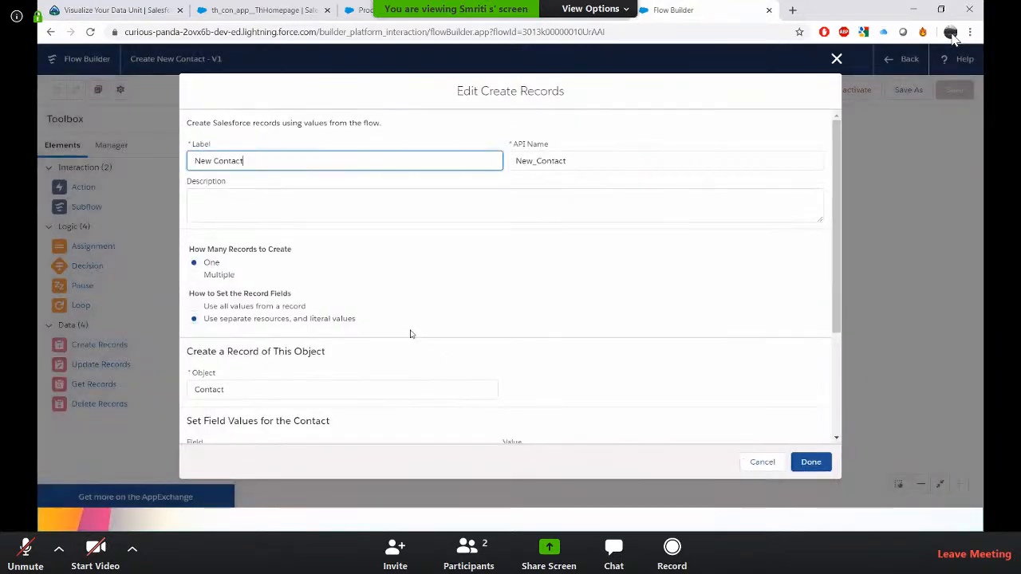
scroll(411, 333, down, 2)
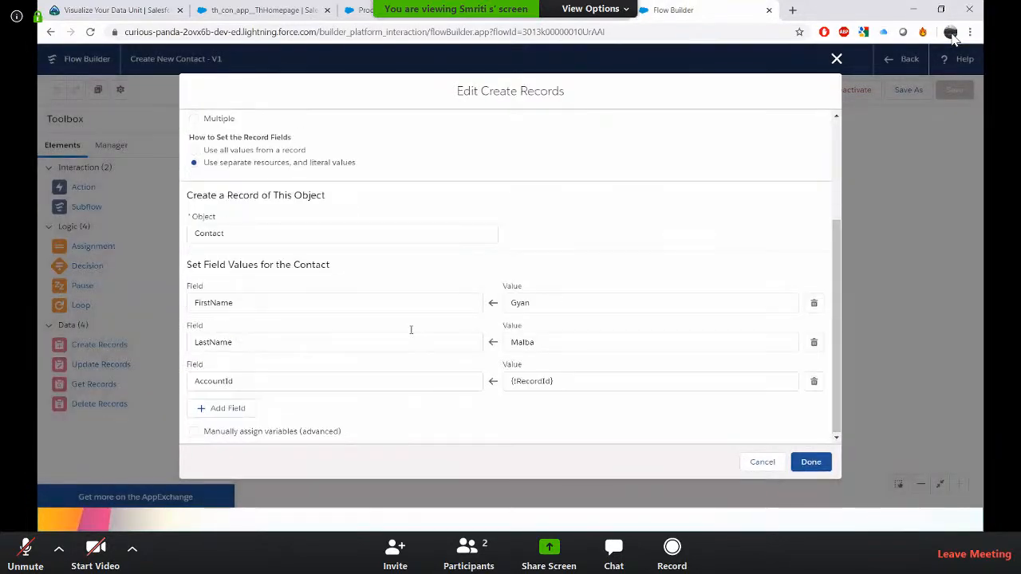
click(835, 60)
Examine the account's details and its related Contacts list for the contact created by the flow.
key(alt+Left)
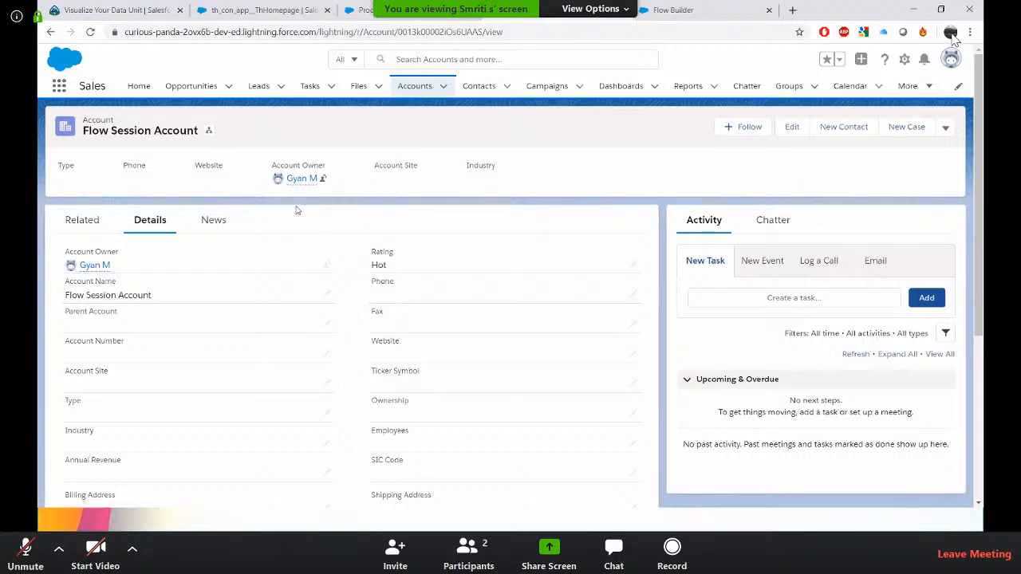
drag(69, 296, 153, 296)
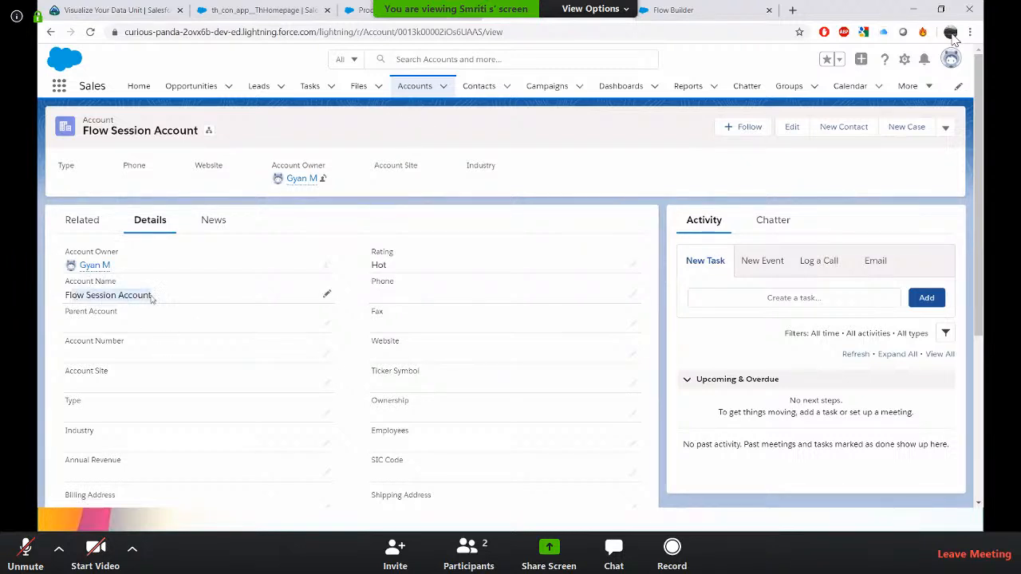
click(380, 223)
scroll(380, 222, down, 2)
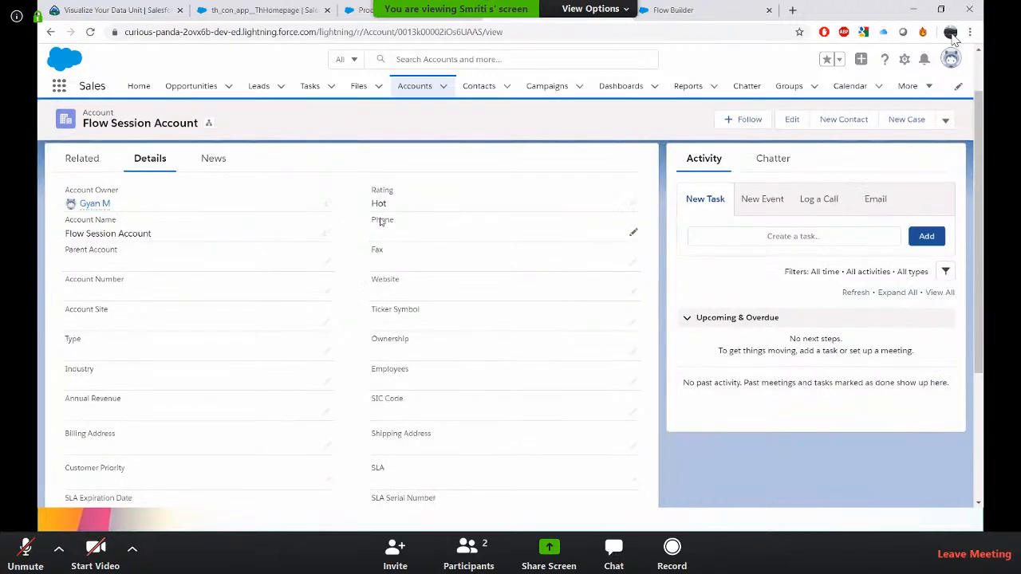
scroll(380, 222, up, 2)
click(82, 220)
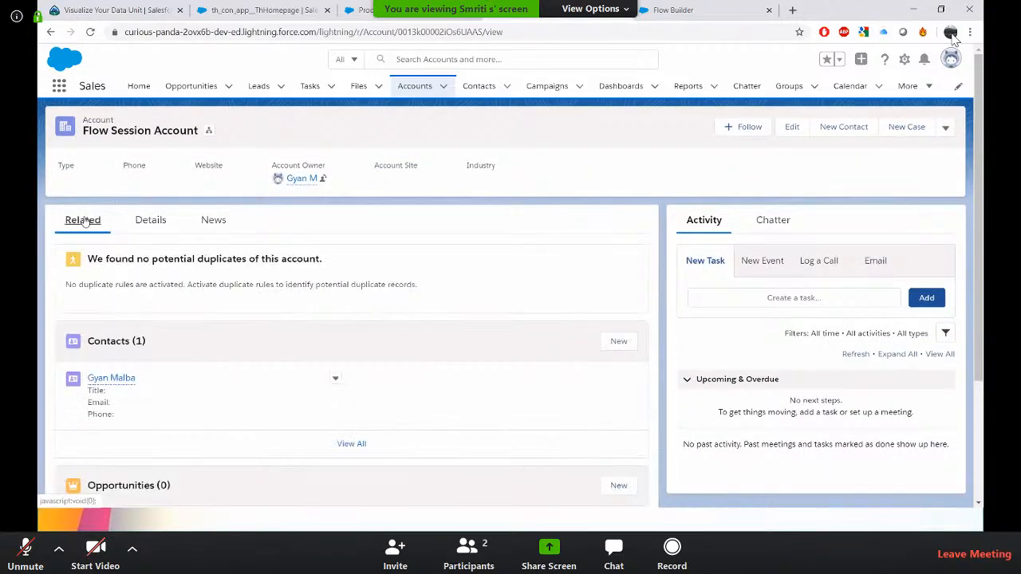
scroll(133, 237, down, 2)
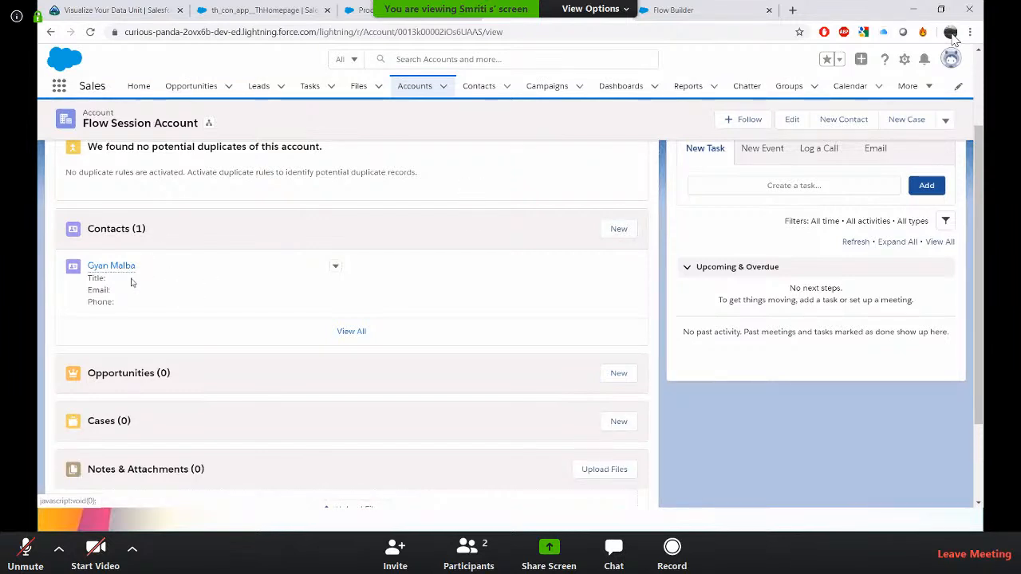
scroll(299, 277, up, 2)
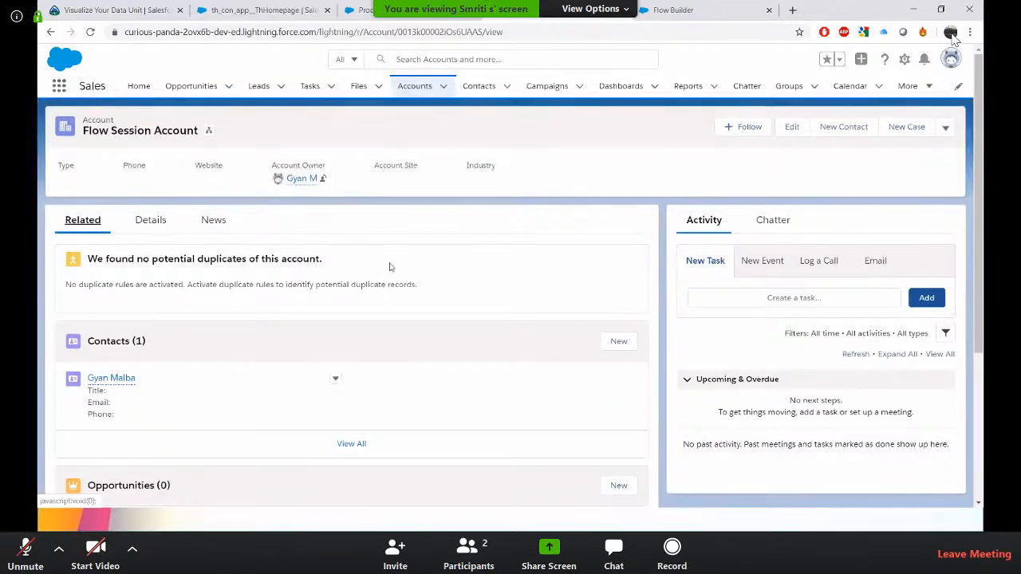